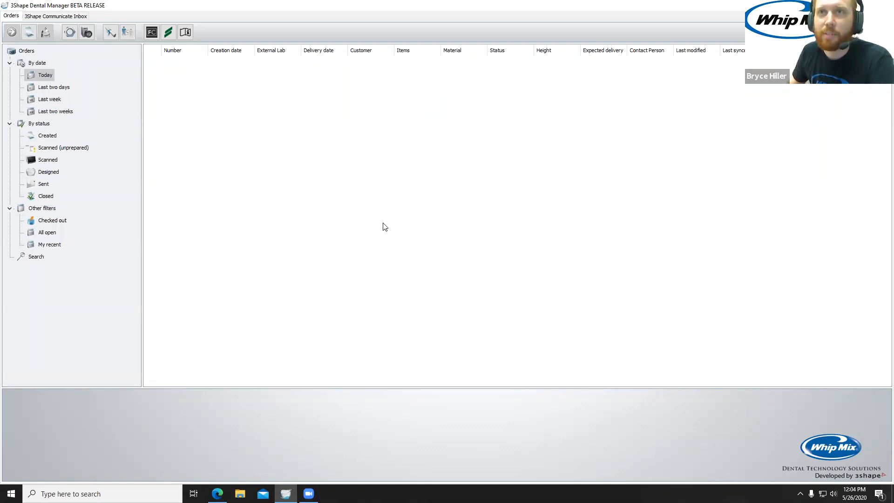
Create a new dental order and enlarge its order form to fill the screen.
{"action": "left_click", "coordinate": [29, 33]}
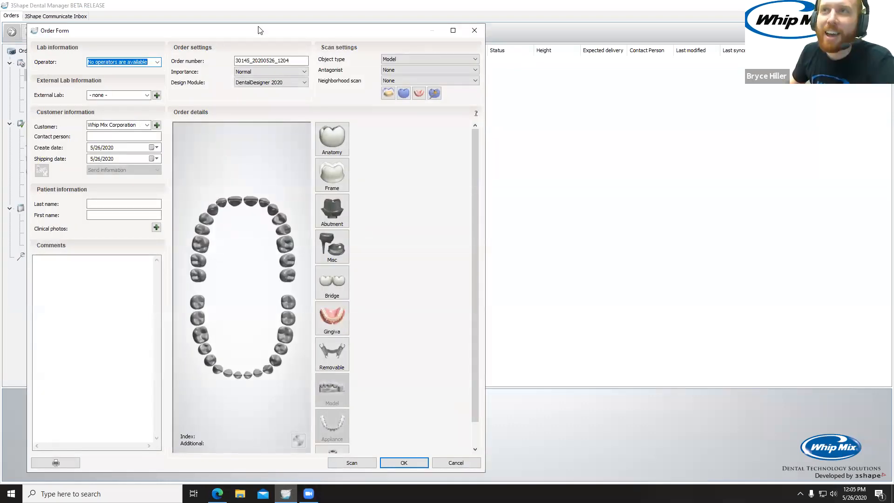
{"action": "left_click_drag", "start_coordinate": [282, 36], "coordinate": [356, 57]}
{"action": "left_click", "coordinate": [520, 53]}
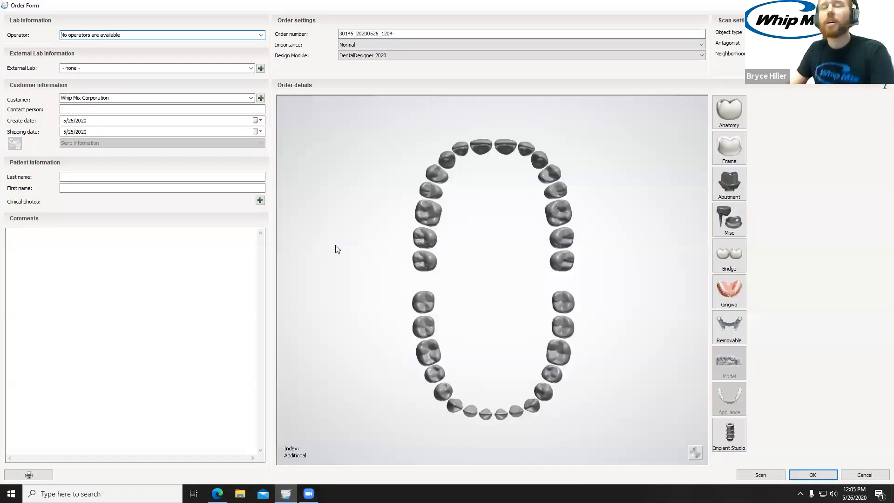
Enter RPD as the patient's last name, Webinar as the first name, and RPD Webinar as the order number.
{"action": "left_click", "coordinate": [143, 176]}
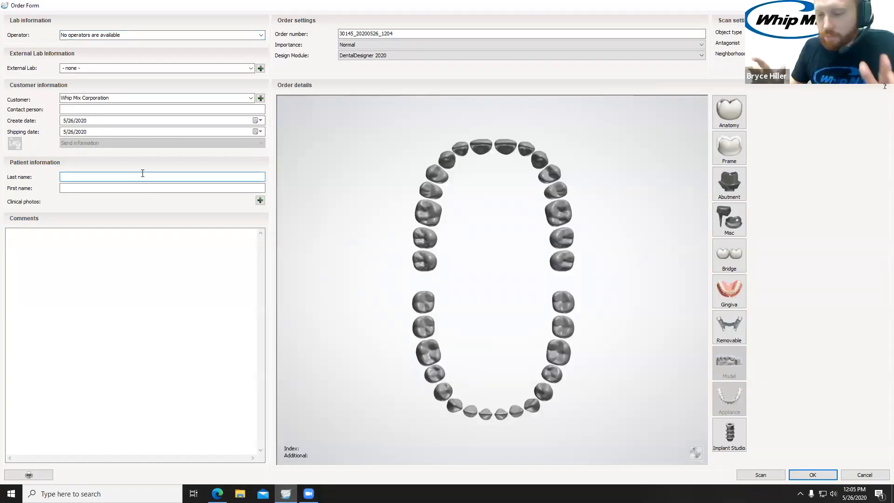
{"action": "type", "text": "TRPD"}
{"action": "key", "text": "Tab"}
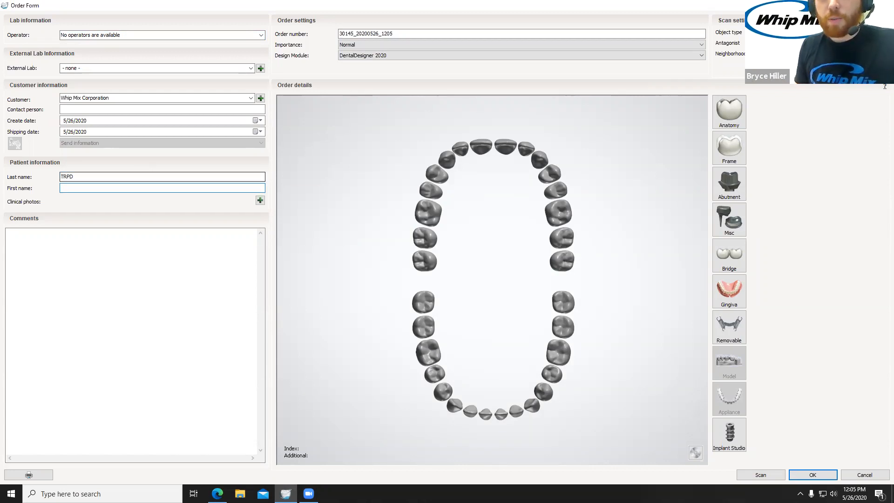
{"action": "left_click", "coordinate": [67, 177]}
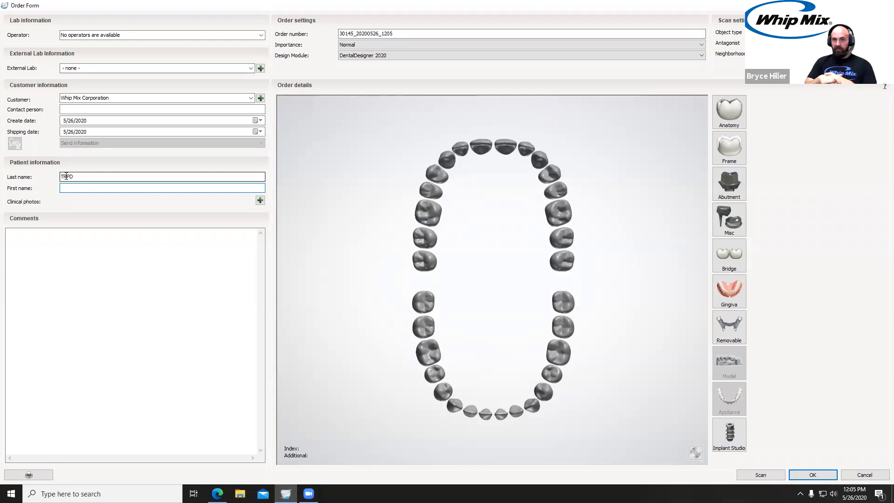
{"action": "key", "text": "BackSpace"}
{"action": "key", "text": "Tab"}
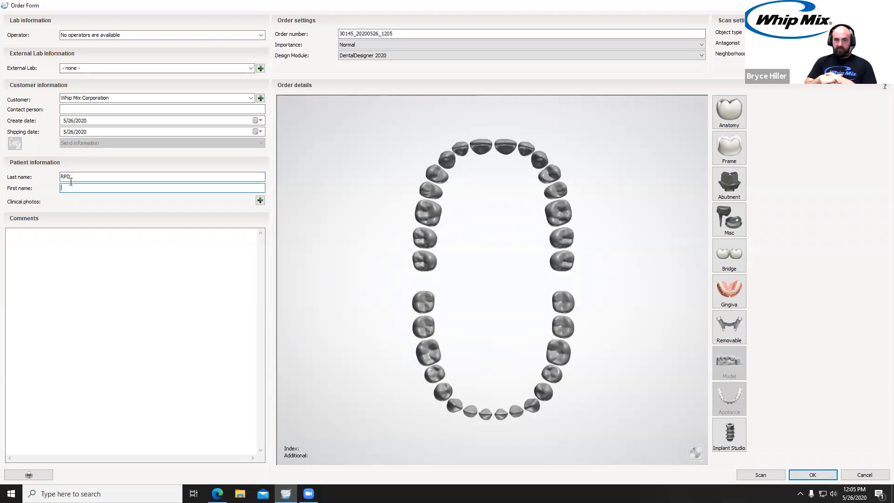
{"action": "type", "text": "Webinar"}
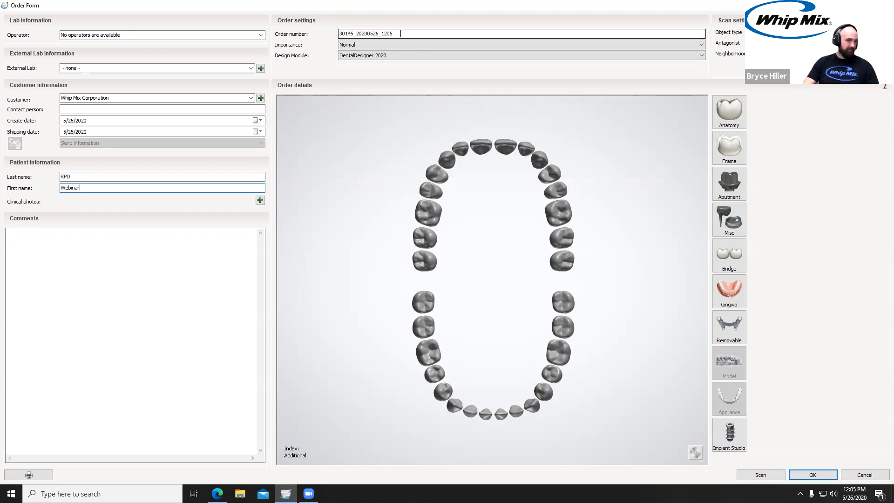
{"action": "left_click_drag", "start_coordinate": [400, 33], "coordinate": [339, 34]}
{"action": "type", "text": "RPD Webinar"}
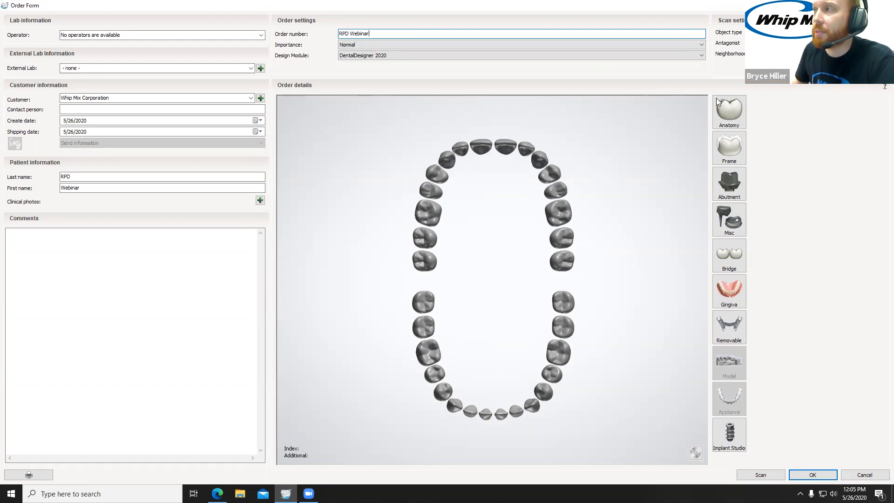
Add a removable RPD frame for the upper jaw and set its material to Model Material.
{"action": "left_click", "coordinate": [555, 212]}
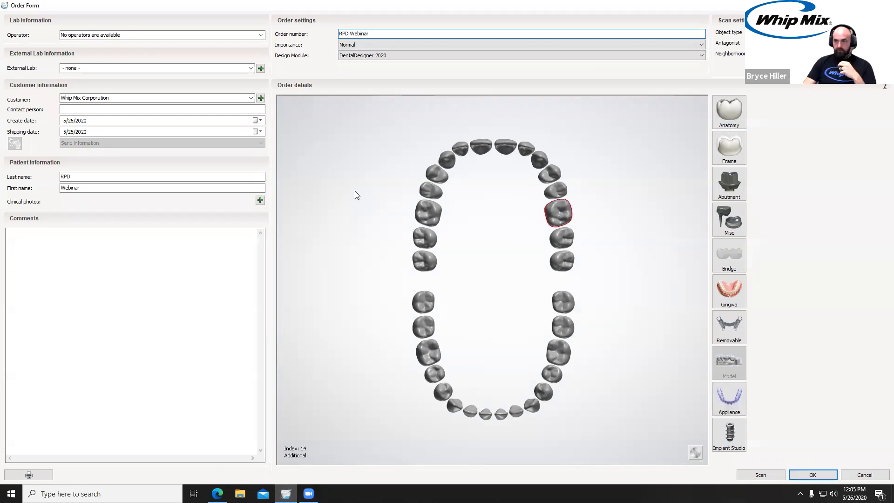
{"action": "left_click", "coordinate": [722, 325]}
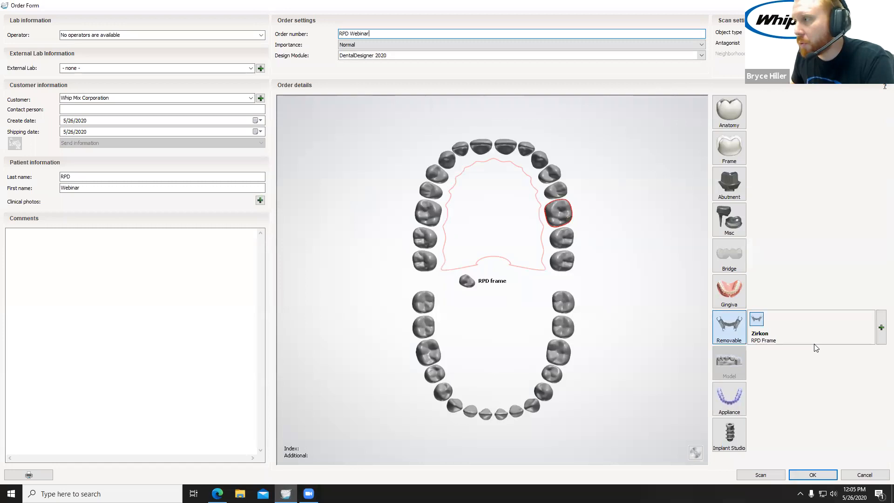
{"action": "left_click", "coordinate": [881, 337]}
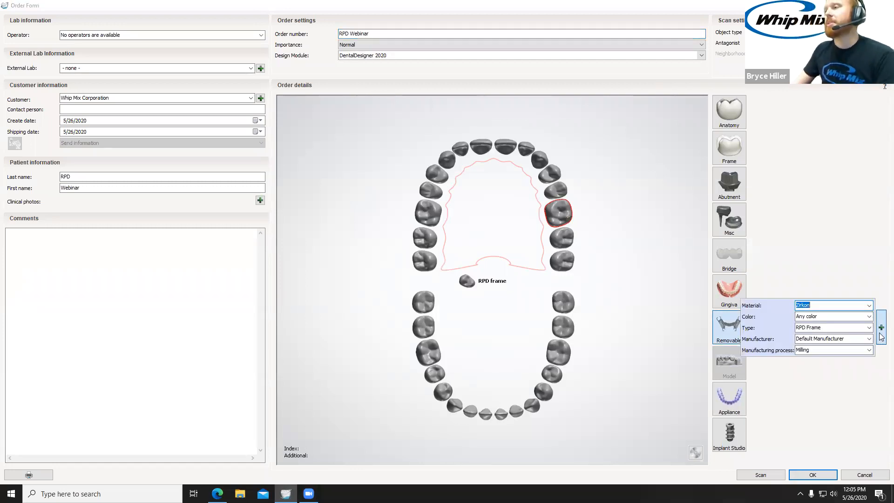
{"action": "left_click", "coordinate": [869, 306]}
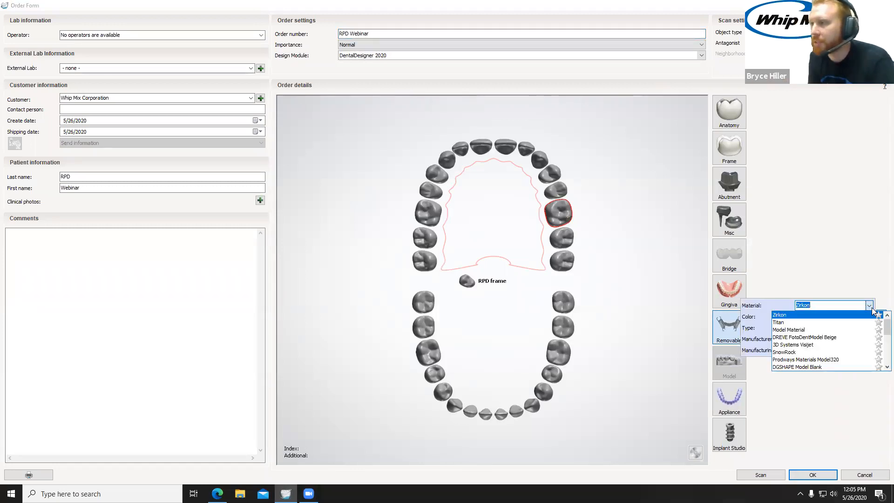
{"action": "left_click", "coordinate": [803, 329]}
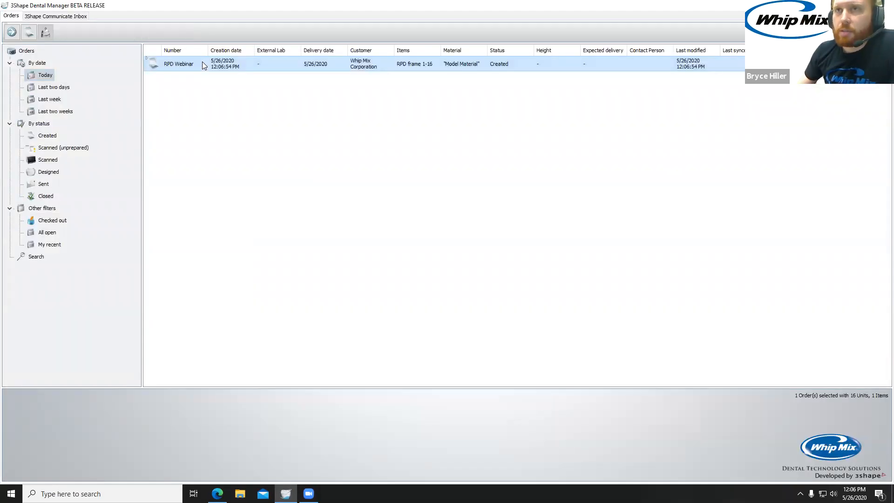
{"action": "right_click", "coordinate": [202, 64]}
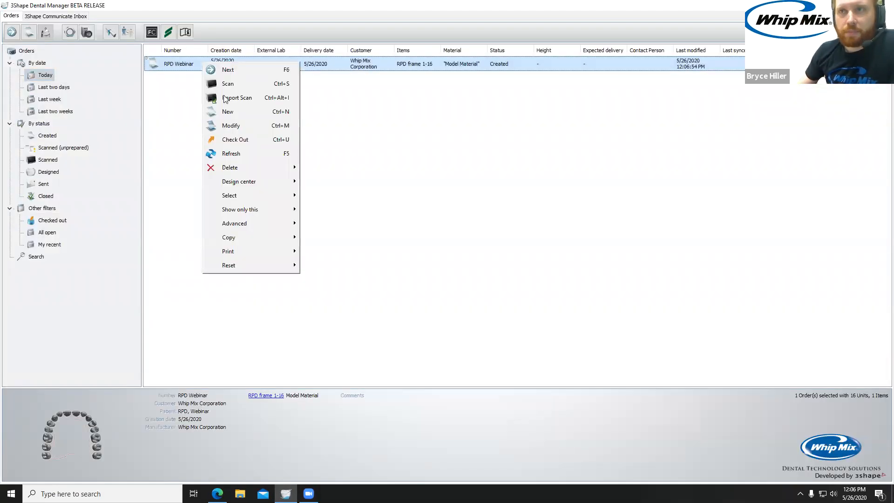
{"action": "left_click", "coordinate": [235, 98]}
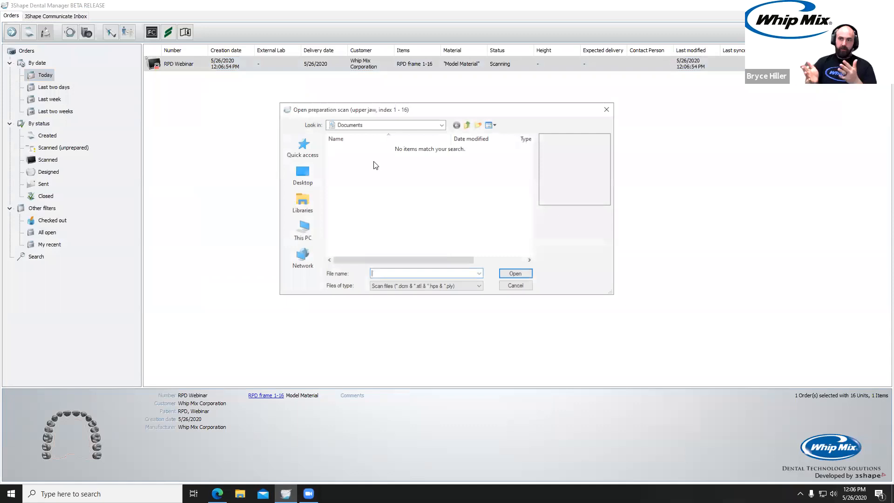
{"action": "left_click", "coordinate": [301, 175]}
{"action": "scroll", "coordinate": [397, 202], "scroll_direction": "down", "scroll_amount": 2}
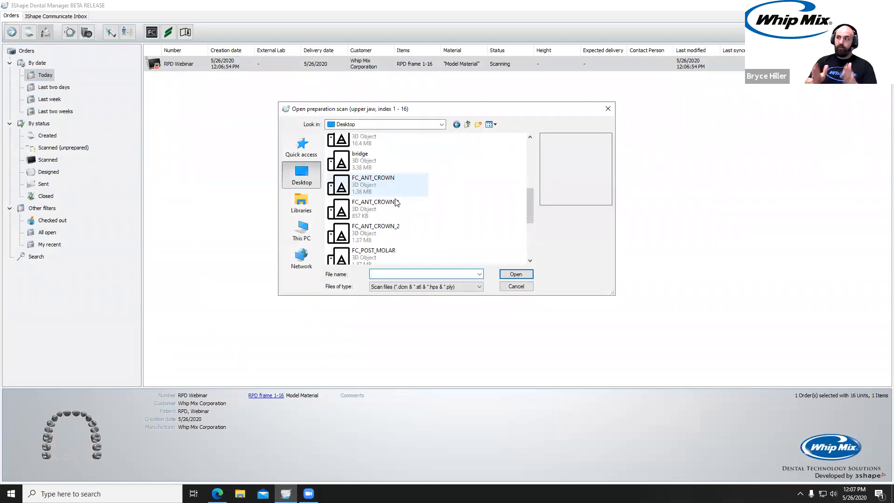
{"action": "scroll", "coordinate": [403, 206], "scroll_direction": "down", "scroll_amount": 2}
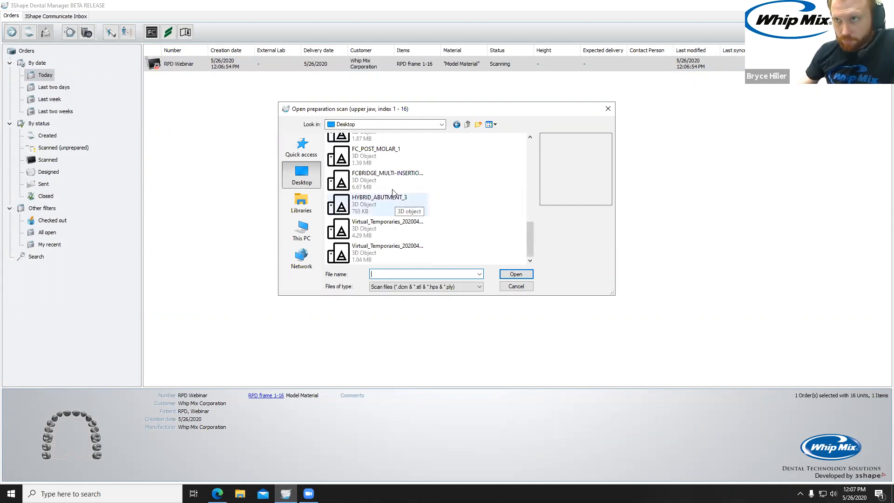
{"action": "scroll", "coordinate": [394, 189], "scroll_direction": "up", "scroll_amount": 5}
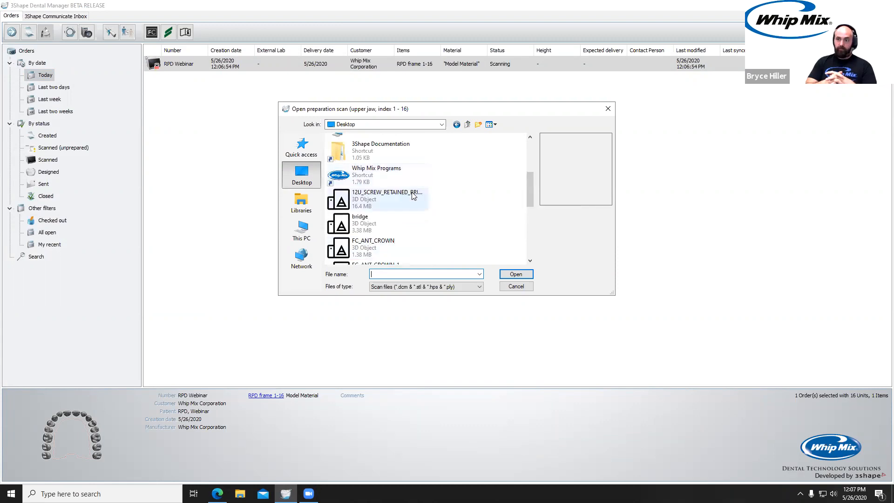
{"action": "scroll", "coordinate": [414, 196], "scroll_direction": "down", "scroll_amount": 5}
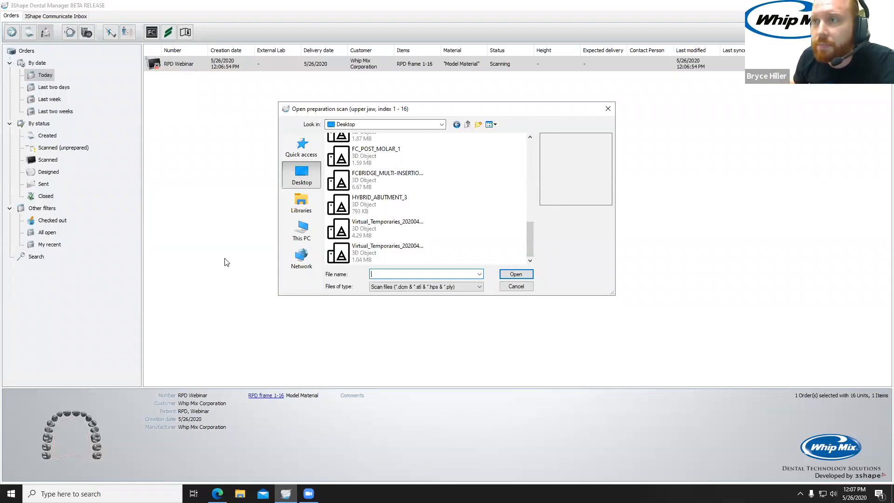
{"action": "left_click", "coordinate": [514, 286]}
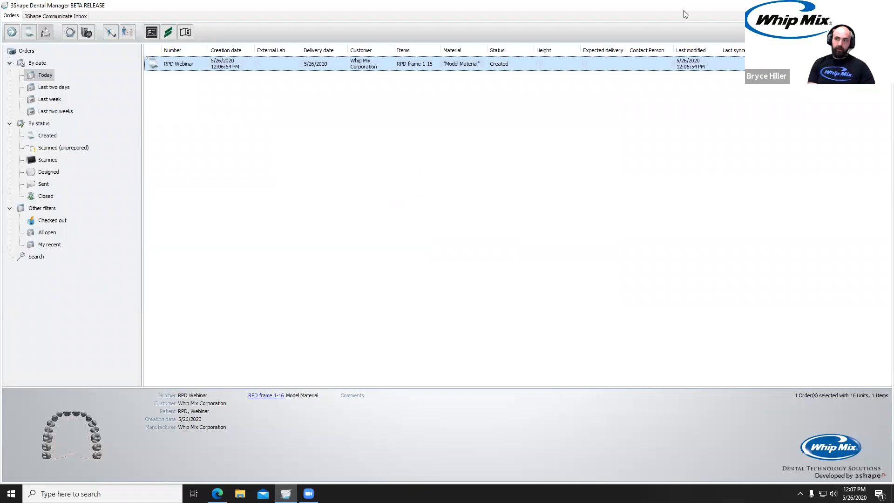
{"action": "left_click", "coordinate": [288, 492]}
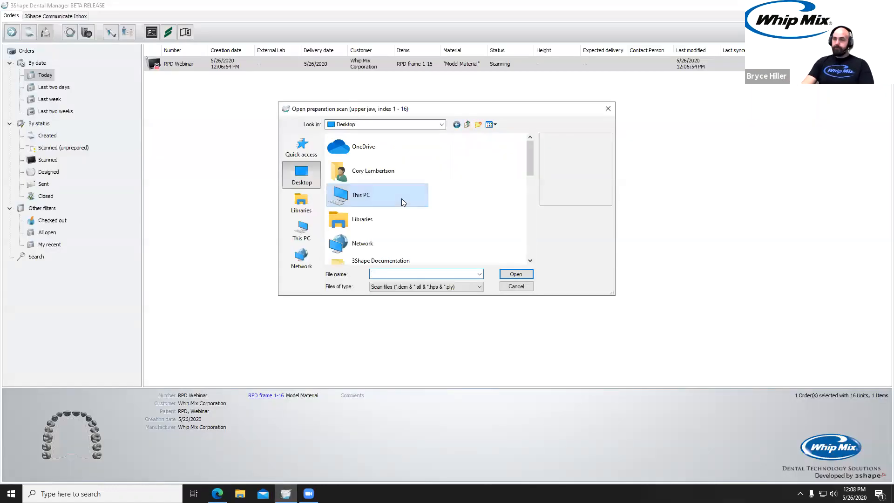
{"action": "scroll", "coordinate": [401, 199], "scroll_direction": "down", "scroll_amount": 5}
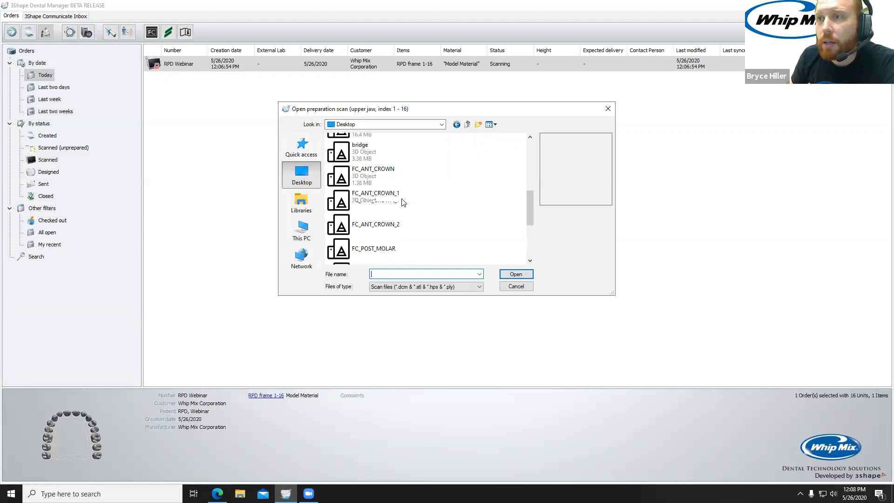
{"action": "left_click_drag", "start_coordinate": [529, 212], "coordinate": [529, 256]}
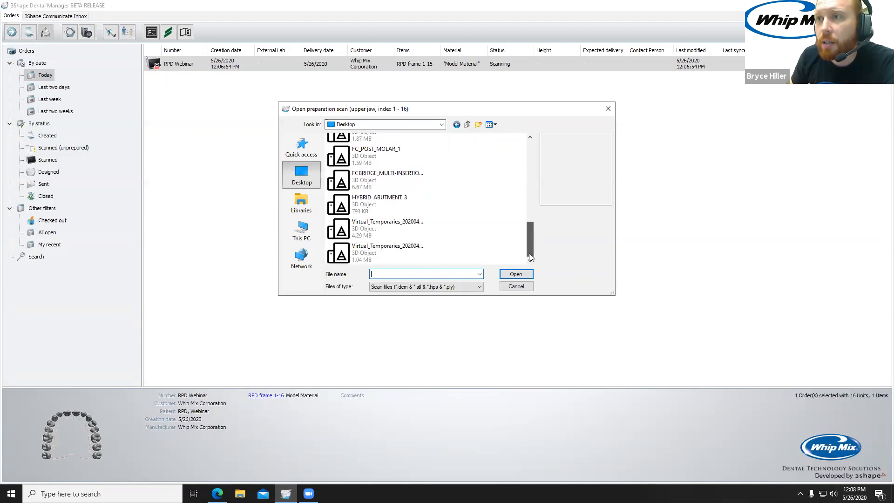
{"action": "left_click", "coordinate": [303, 229]}
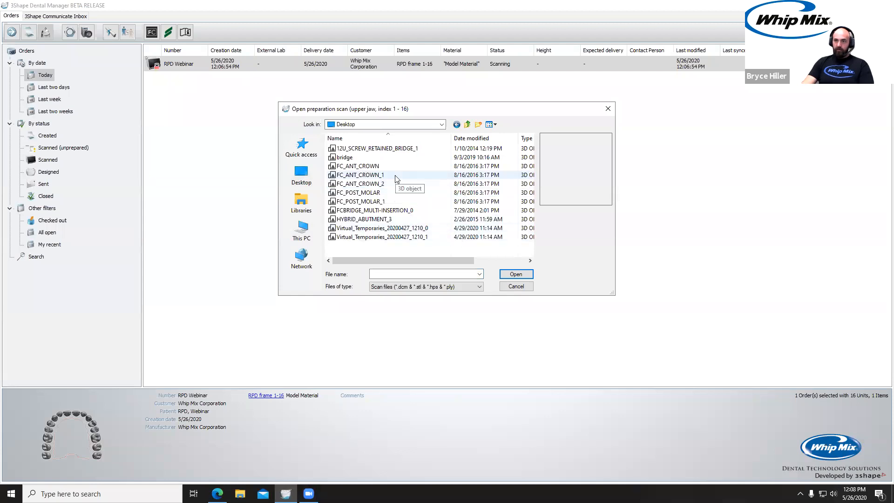
{"action": "left_click", "coordinate": [517, 287]}
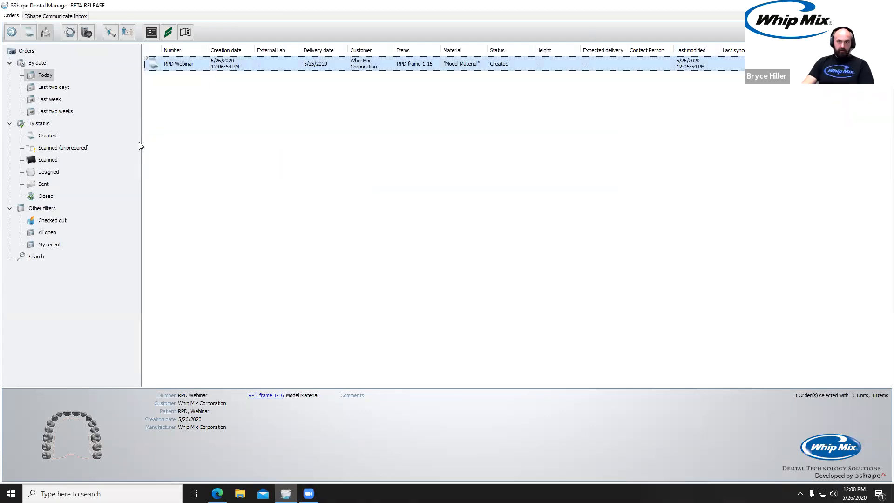
Import the Upper RPD file from the user's desktop folder on the C: drive as the order's upper jaw preparation scan.
{"action": "left_click", "coordinate": [217, 494]}
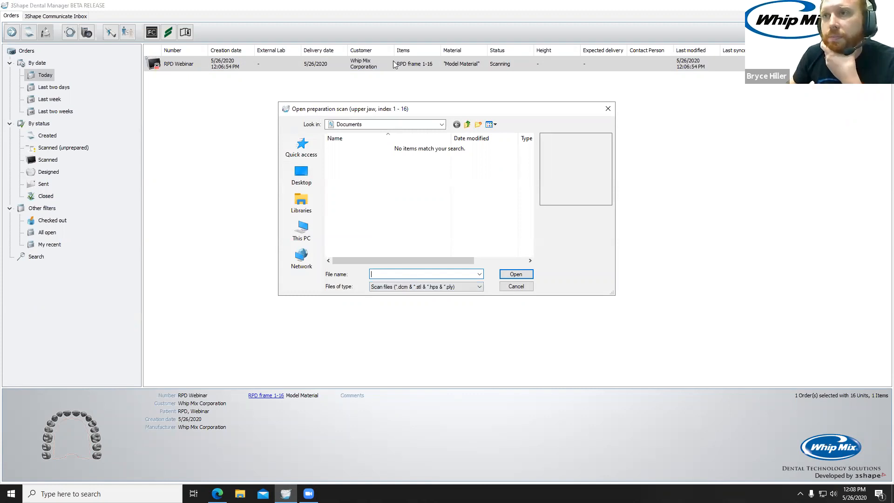
{"action": "left_click", "coordinate": [301, 229]}
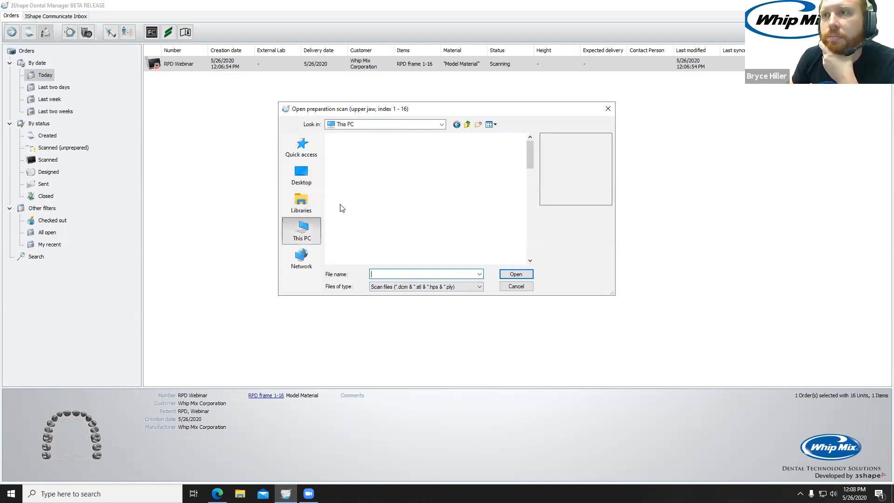
{"action": "scroll", "coordinate": [386, 214], "scroll_direction": "down", "scroll_amount": 3}
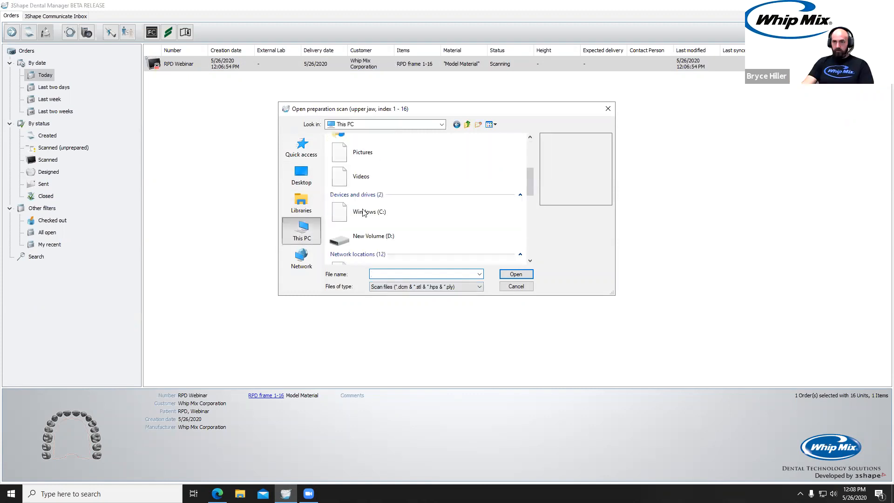
{"action": "double_click", "coordinate": [388, 214]}
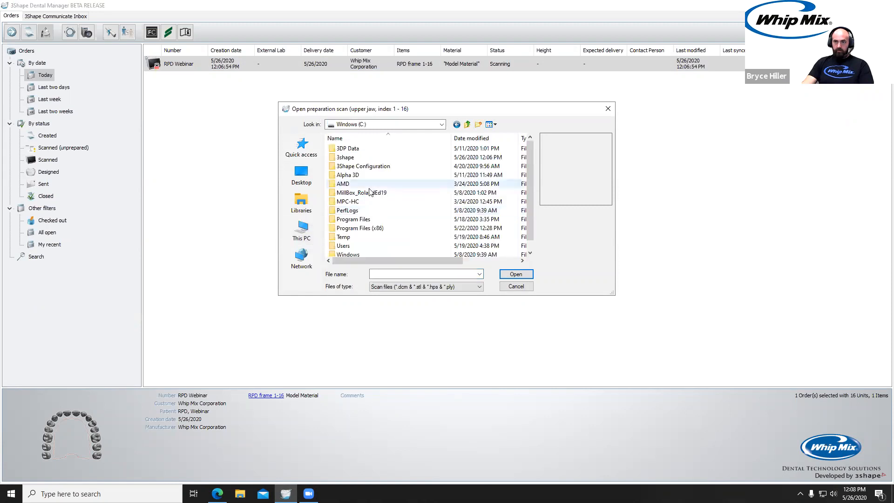
{"action": "double_click", "coordinate": [347, 246]}
{"action": "left_click", "coordinate": [362, 203]}
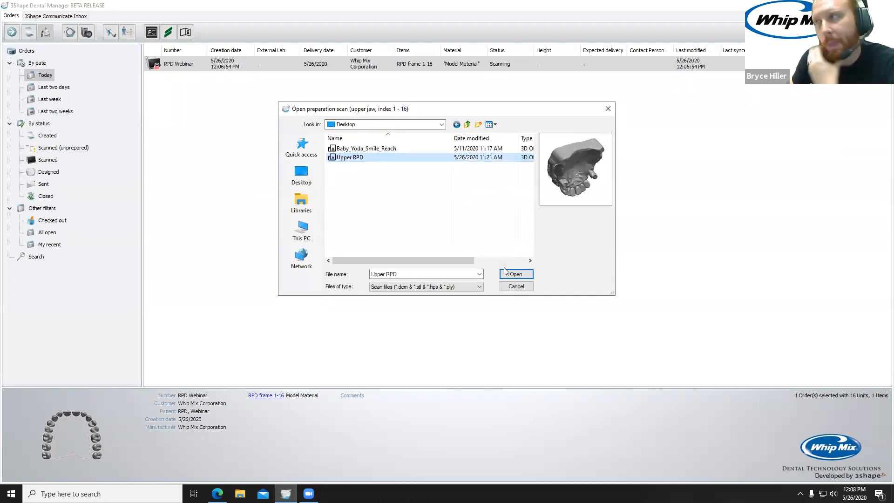
{"action": "left_click", "coordinate": [507, 273]}
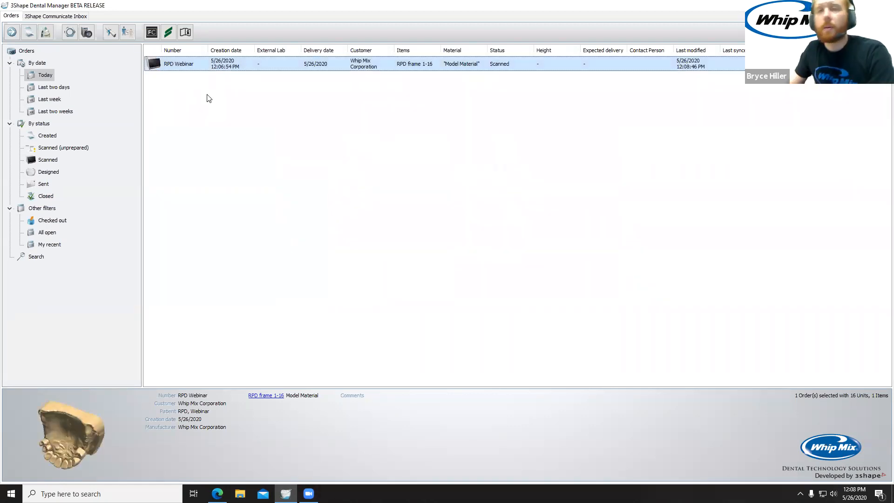
Inspect the imported scan preview, and open the RPD Webinar order for design at Surveying and Blocking out.
{"action": "right_click_drag", "start_coordinate": [125, 390], "coordinate": [68, 386]}
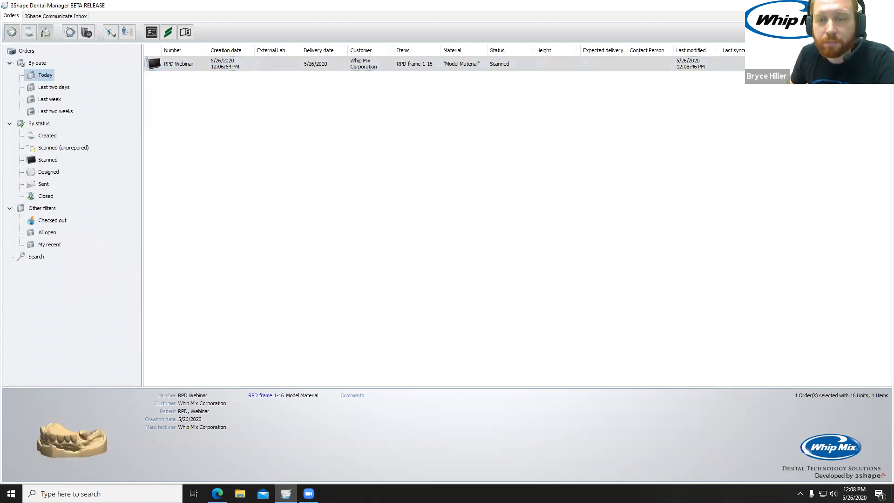
{"action": "mouse_move", "coordinate": [92, 440]}
{"action": "right_mouse_down"}
{"action": "mouse_move", "coordinate": [78, 475]}
{"action": "mouse_move", "coordinate": [93, 433]}
{"action": "right_mouse_up"}
{"action": "right_click", "coordinate": [197, 67]}
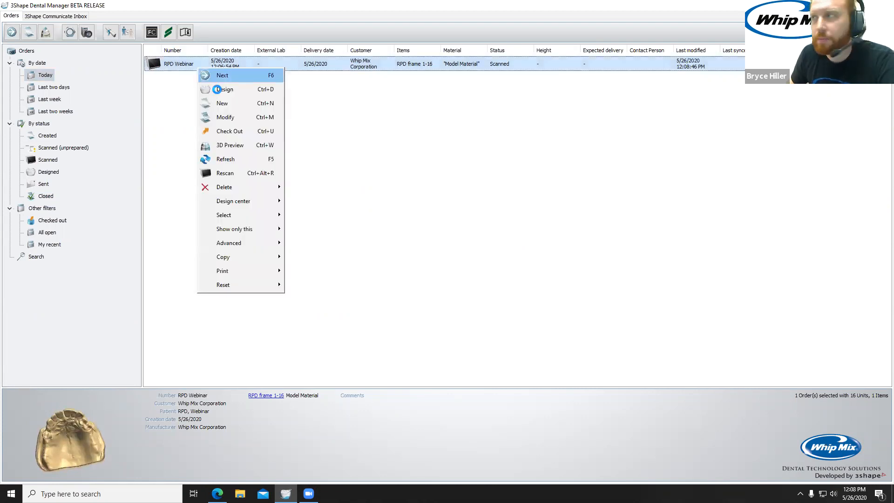
{"action": "left_click", "coordinate": [217, 90]}
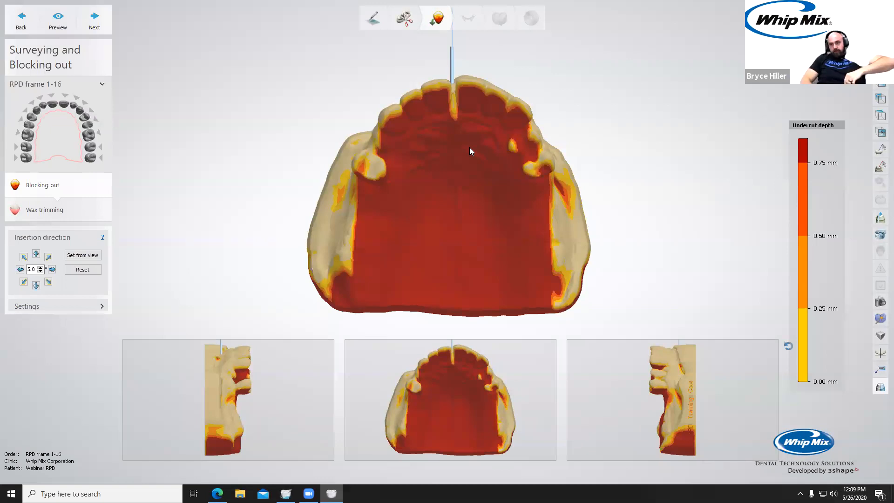
{"action": "scroll", "coordinate": [469, 152], "scroll_direction": "down", "scroll_amount": 5}
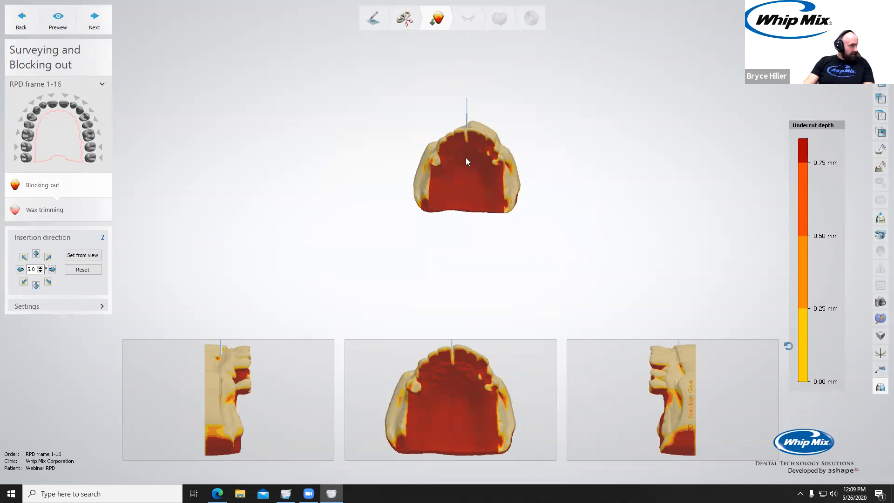
Examine the undercut depth map on the upper jaw scan from the palatal, frontal and occlusal sides.
{"action": "scroll", "coordinate": [465, 158], "scroll_direction": "up", "scroll_amount": 2}
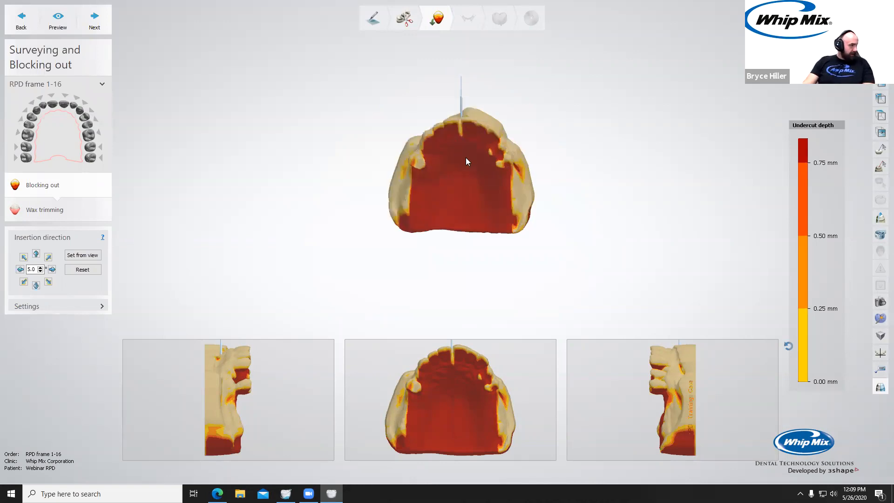
{"action": "scroll", "coordinate": [466, 159], "scroll_direction": "up", "scroll_amount": 2}
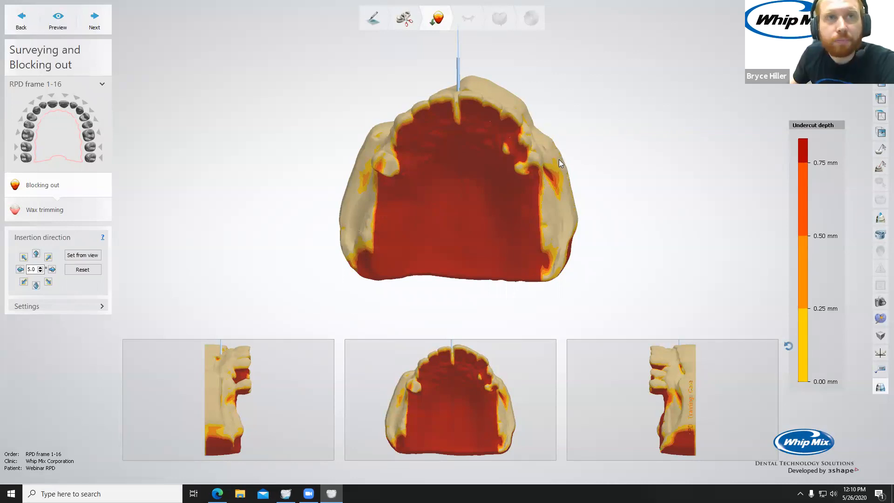
{"action": "scroll", "coordinate": [517, 170], "scroll_direction": "down", "scroll_amount": 2}
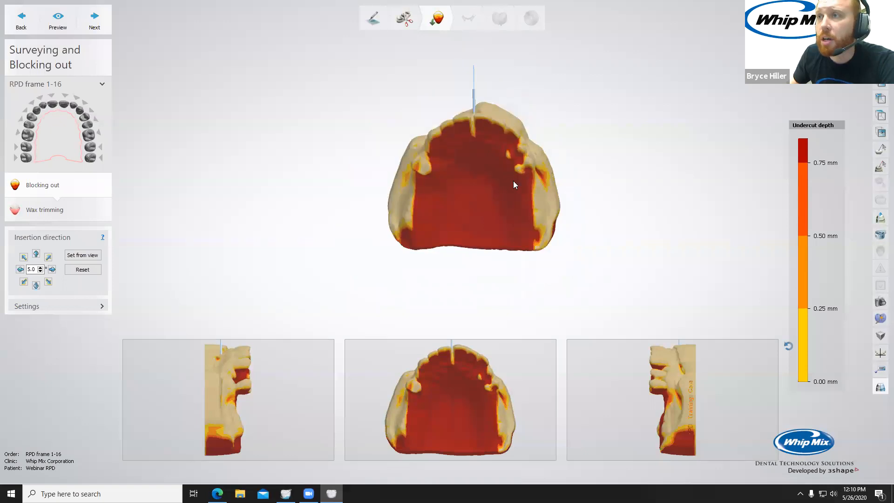
{"action": "scroll", "coordinate": [513, 181], "scroll_direction": "up", "scroll_amount": 1}
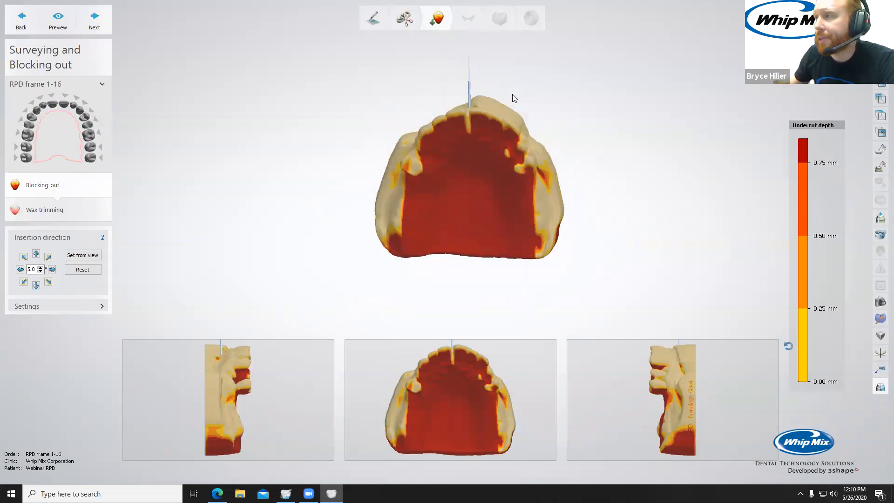
{"action": "right_click_drag", "start_coordinate": [484, 75], "coordinate": [486, 61]}
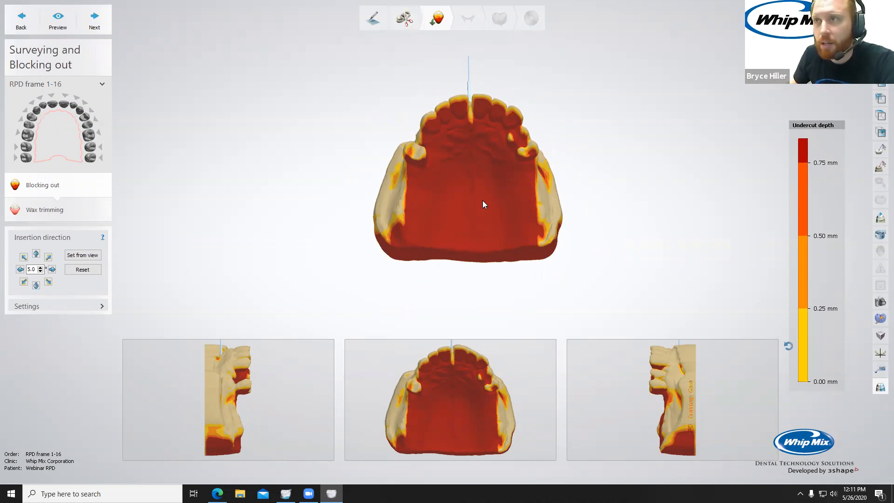
{"action": "mouse_move", "coordinate": [480, 167]}
{"action": "right_mouse_down"}
{"action": "mouse_move", "coordinate": [479, 190]}
{"action": "mouse_move", "coordinate": [478, 182]}
{"action": "right_mouse_up"}
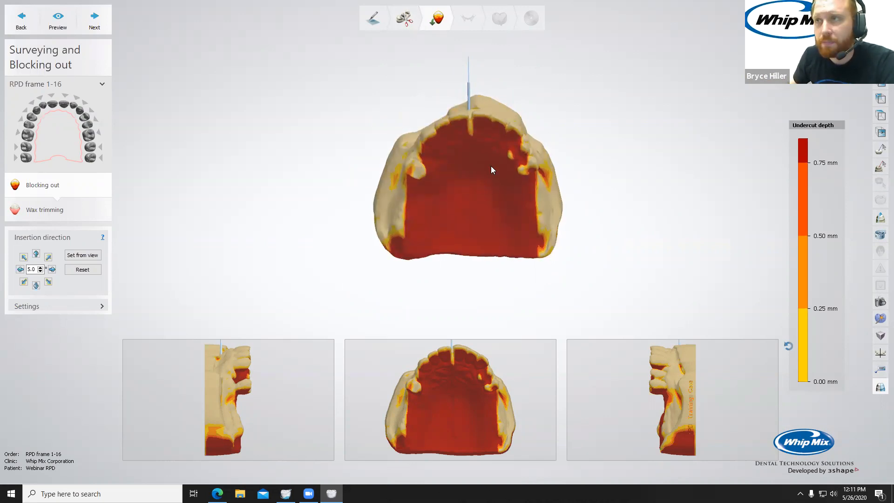
{"action": "right_click_drag", "start_coordinate": [474, 124], "coordinate": [473, 200]}
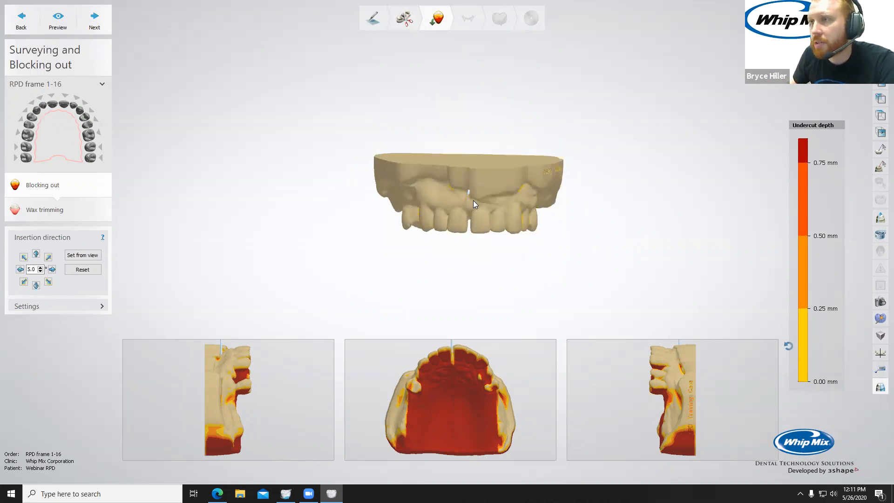
{"action": "right_click_drag", "start_coordinate": [476, 205], "coordinate": [464, 182]}
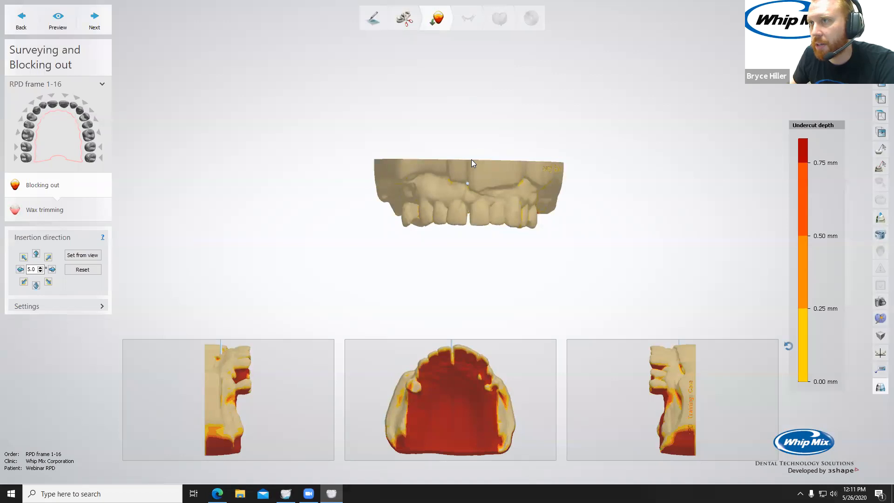
{"action": "right_click_drag", "start_coordinate": [483, 145], "coordinate": [484, 211]}
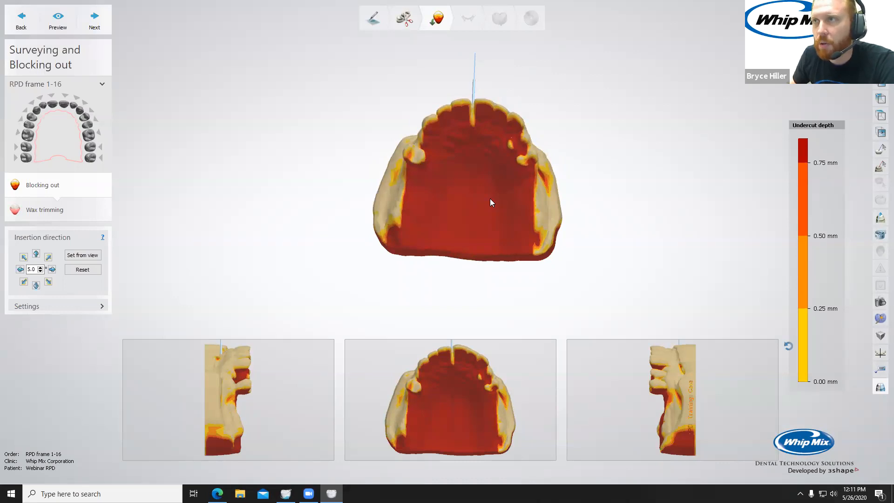
{"action": "right_click_drag", "start_coordinate": [489, 198], "coordinate": [473, 188]}
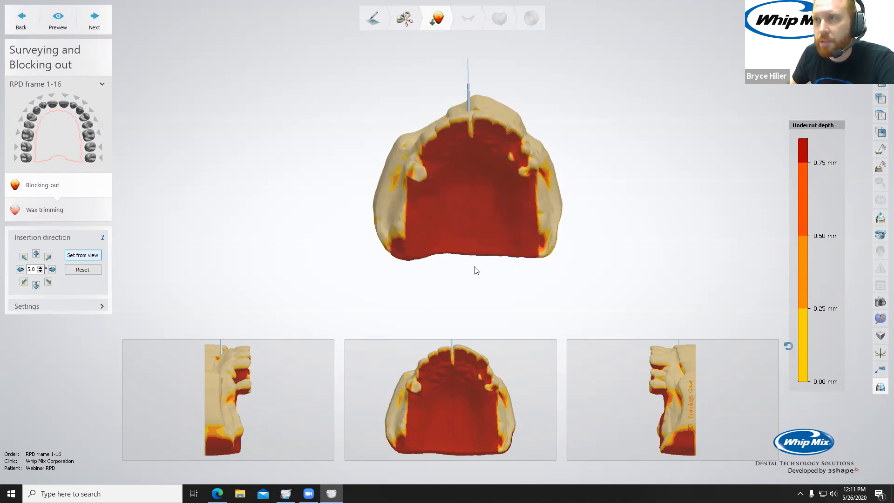
Set the insertion direction from an occlusal view of the upper jaw and refine it with a slightly adjusted tilt.
{"action": "right_click_drag", "start_coordinate": [532, 231], "coordinate": [447, 196]}
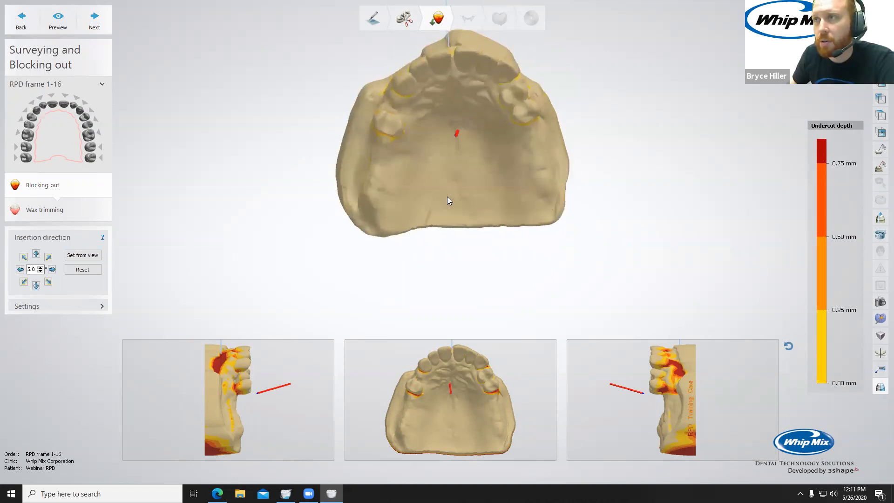
{"action": "left_click", "coordinate": [82, 256]}
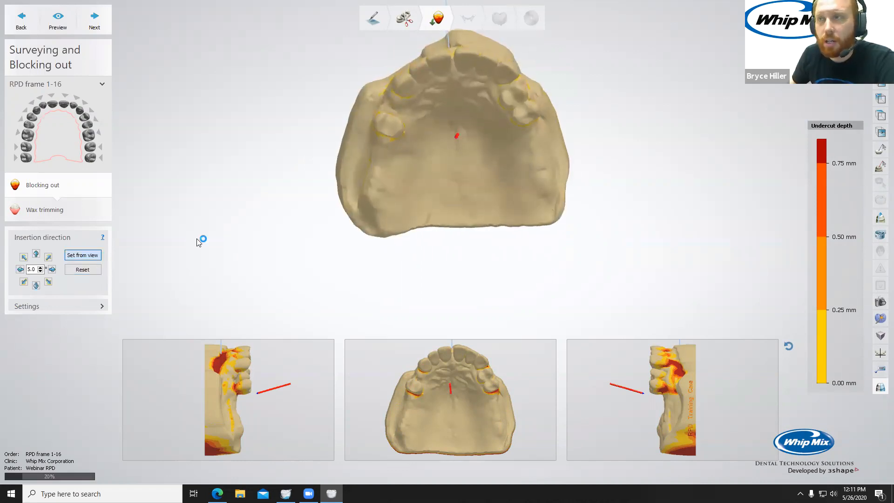
{"action": "right_click_drag", "start_coordinate": [459, 196], "coordinate": [475, 213]}
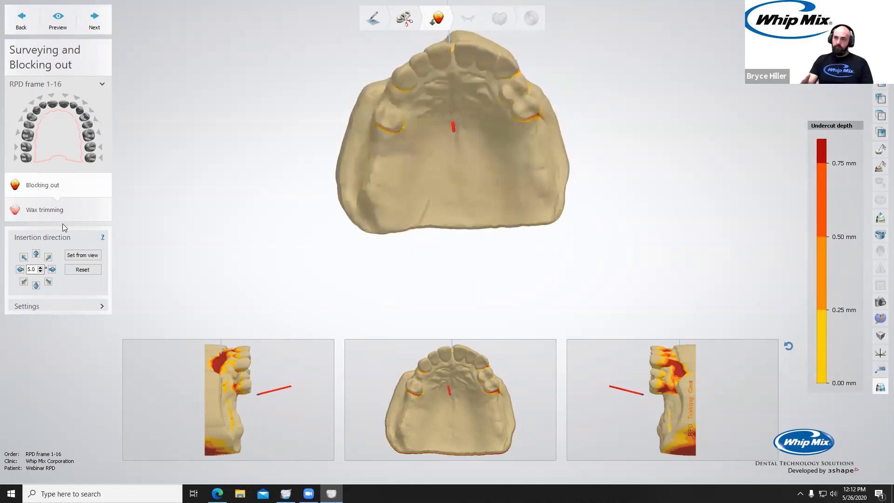
{"action": "left_click", "coordinate": [82, 254]}
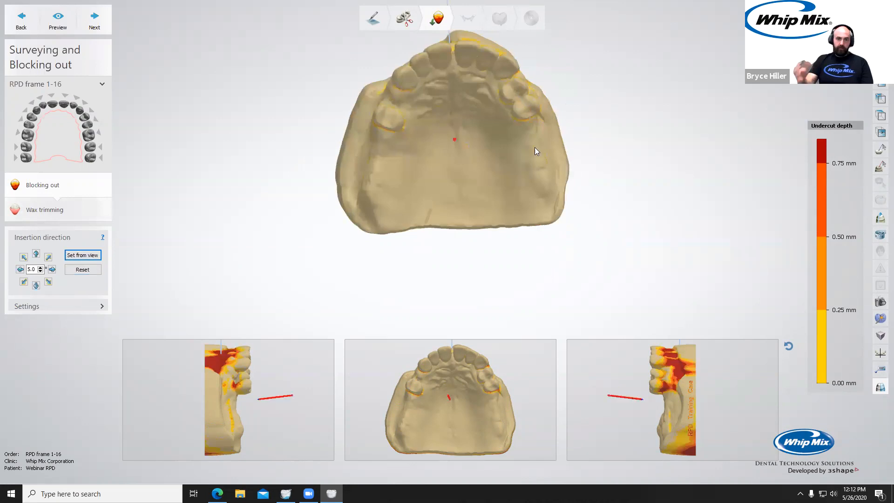
Inspect the undercuts around the teeth for the refined insertion direction and generate the block-out wax.
{"action": "right_click_drag", "start_coordinate": [591, 134], "coordinate": [468, 160]}
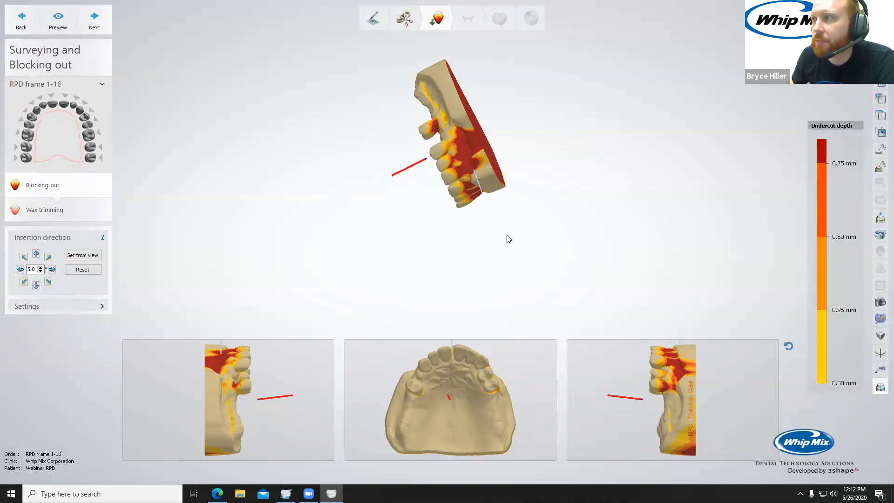
{"action": "scroll", "coordinate": [509, 234], "scroll_direction": "down", "scroll_amount": 2}
{"action": "scroll", "coordinate": [489, 204], "scroll_direction": "up", "scroll_amount": 3}
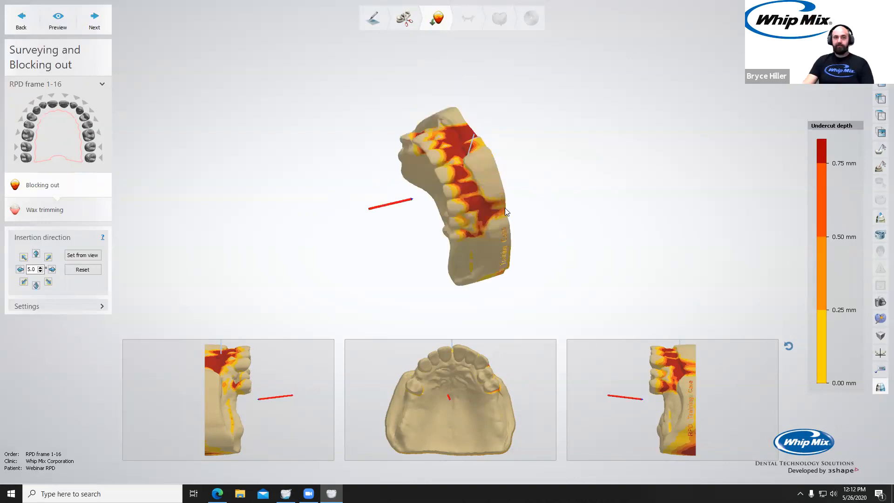
{"action": "mouse_move", "coordinate": [488, 200]}
{"action": "right_mouse_down"}
{"action": "mouse_move", "coordinate": [544, 208]}
{"action": "mouse_move", "coordinate": [500, 208]}
{"action": "right_mouse_up"}
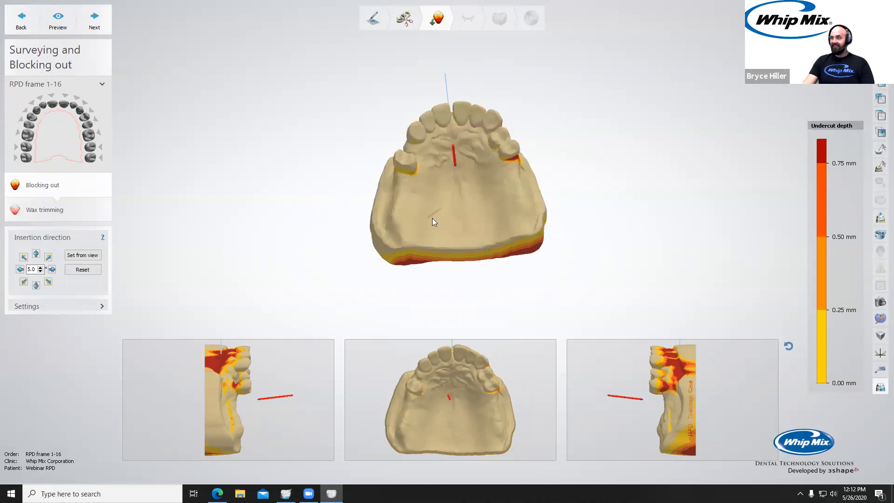
{"action": "right_click_drag", "start_coordinate": [432, 218], "coordinate": [446, 222]}
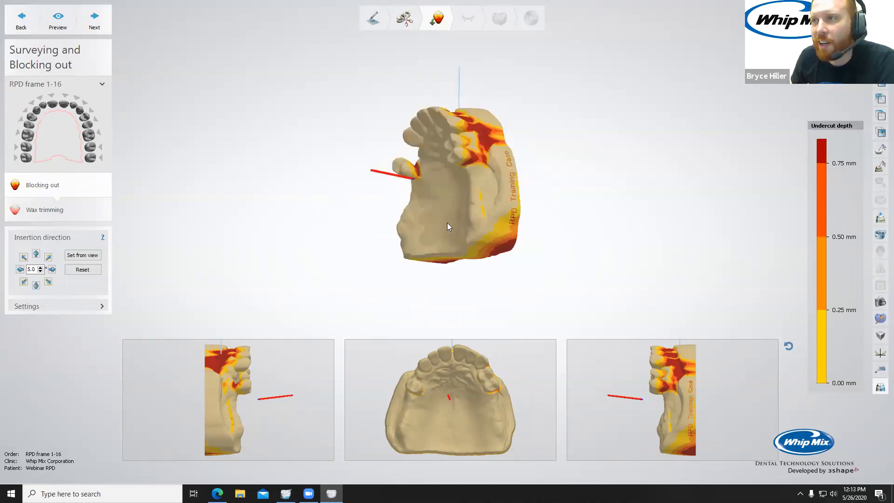
{"action": "right_click_drag", "start_coordinate": [532, 203], "coordinate": [450, 210]}
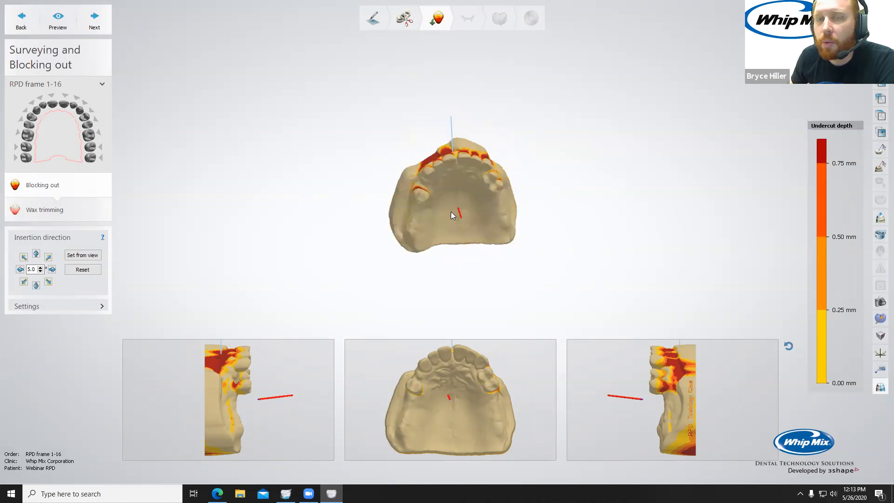
{"action": "left_click", "coordinate": [103, 31]}
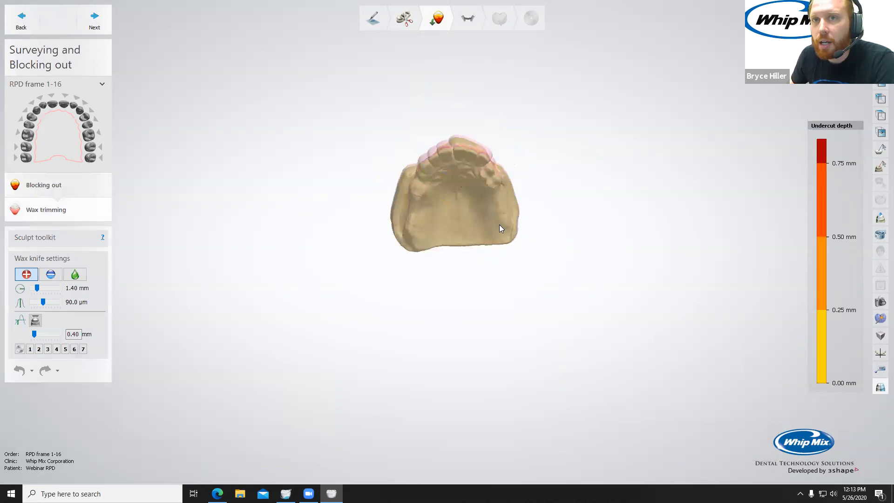
Return to Blocking out, try a block out angle of 10°, set it to 0°, and proceed to wax trimming.
{"action": "left_click", "coordinate": [55, 185]}
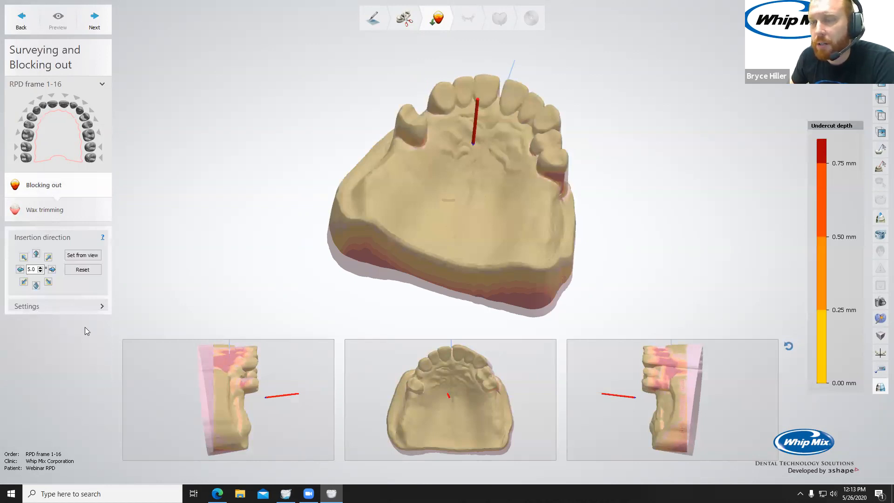
{"action": "left_click", "coordinate": [84, 307]}
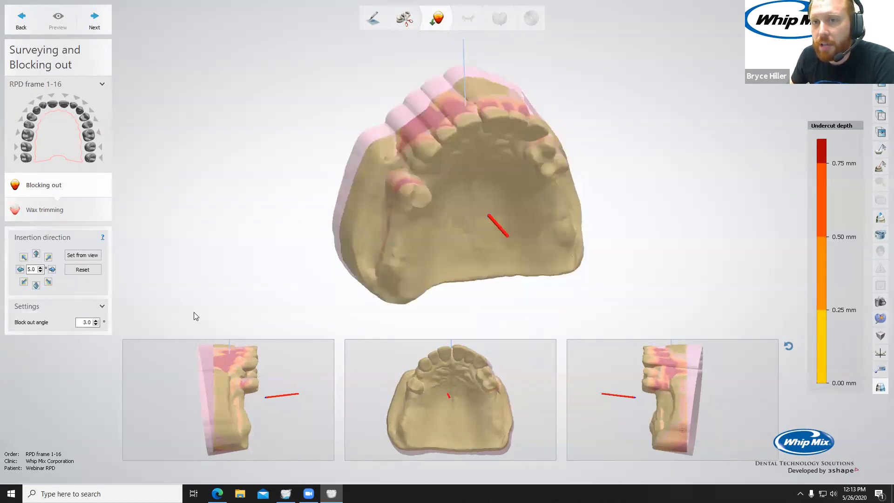
{"action": "type", "text": "10"}
{"action": "right_click_drag", "start_coordinate": [513, 251], "coordinate": [417, 241]}
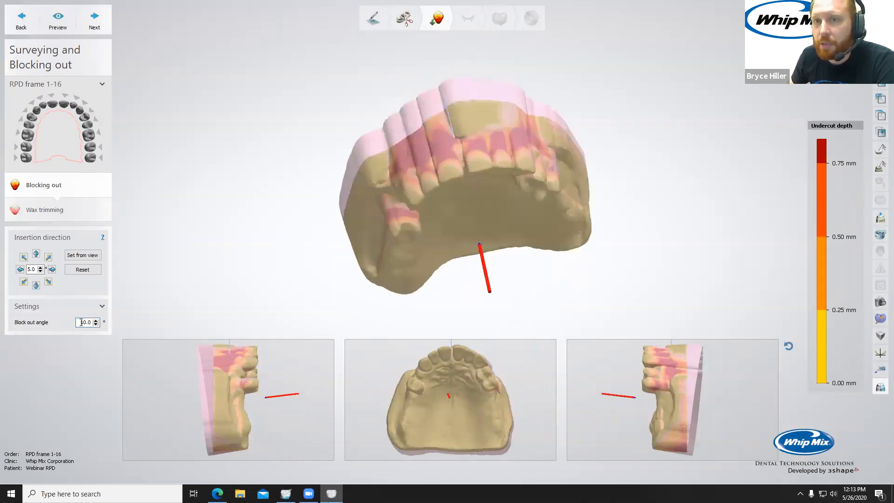
{"action": "scroll", "coordinate": [81, 322], "scroll_direction": "down", "scroll_amount": 6}
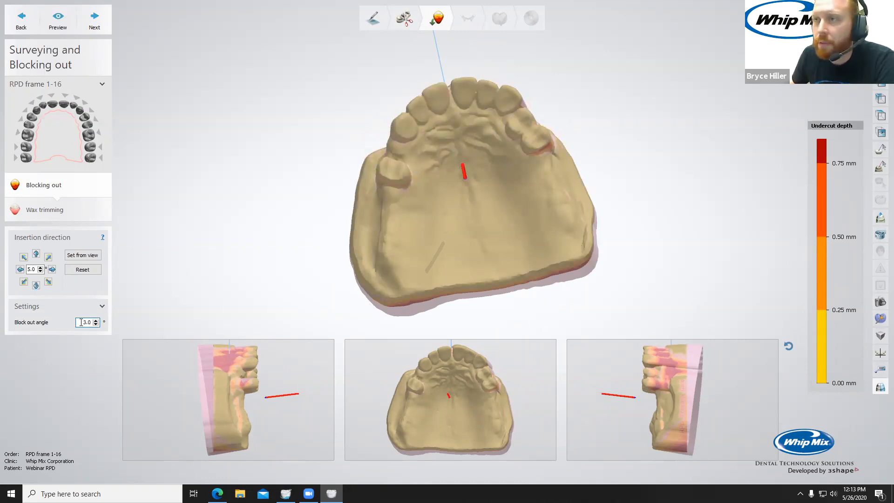
{"action": "right_click_drag", "start_coordinate": [371, 256], "coordinate": [372, 259]}
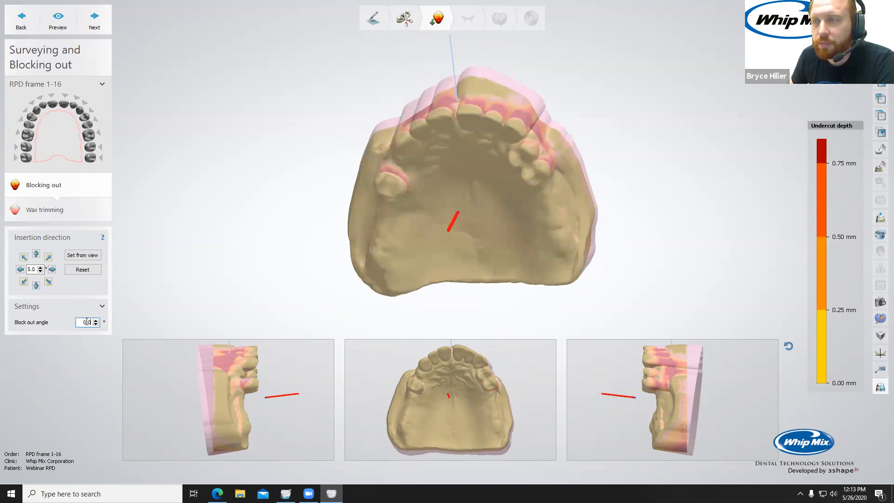
{"action": "left_click", "coordinate": [95, 21]}
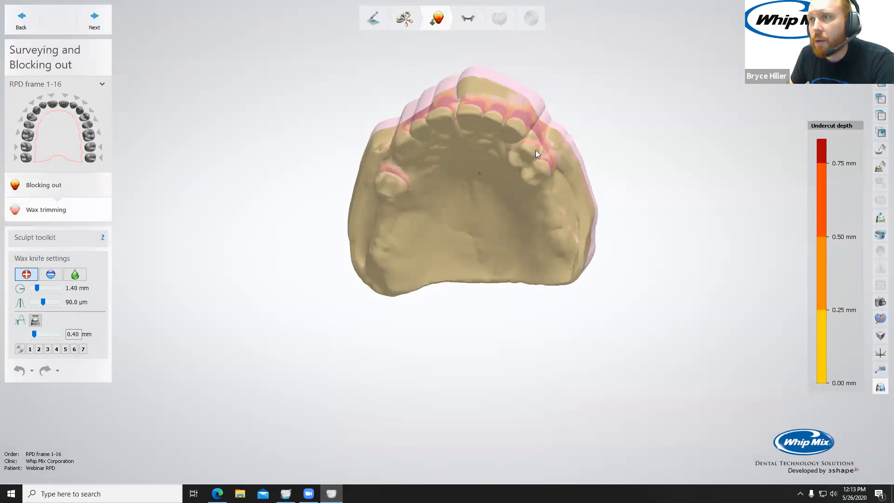
Trim the block-out wax on the buccal side of the isolated posterior tooth with the removing wax knife sized 2.75 mm.
{"action": "right_click_drag", "start_coordinate": [502, 146], "coordinate": [526, 188]}
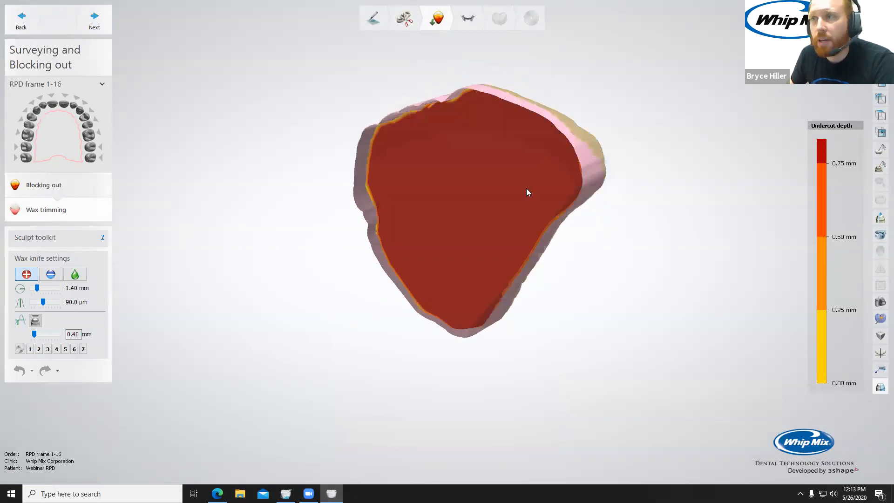
{"action": "left_click", "coordinate": [51, 275]}
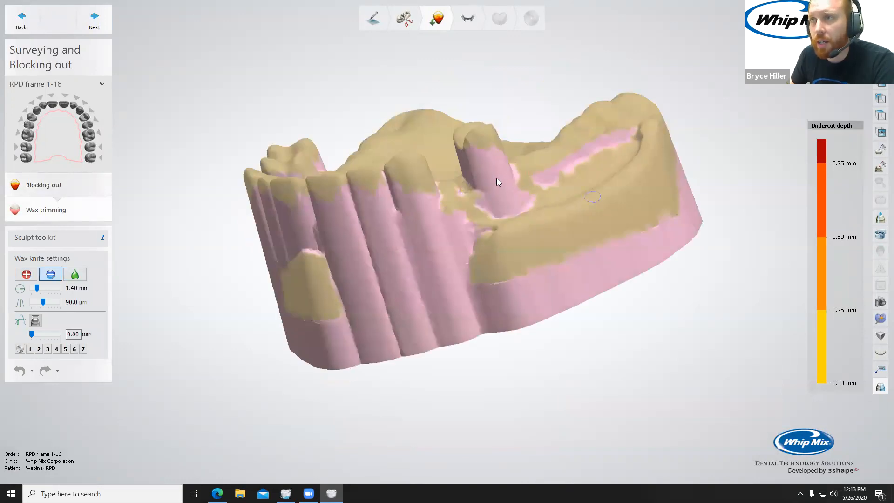
{"action": "scroll", "coordinate": [496, 178], "scroll_direction": "up", "scroll_amount": 3}
{"action": "right_click_drag", "start_coordinate": [381, 145], "coordinate": [360, 141]}
{"action": "scroll", "coordinate": [383, 141], "scroll_direction": "up", "scroll_amount": 3, "text": "shift"}
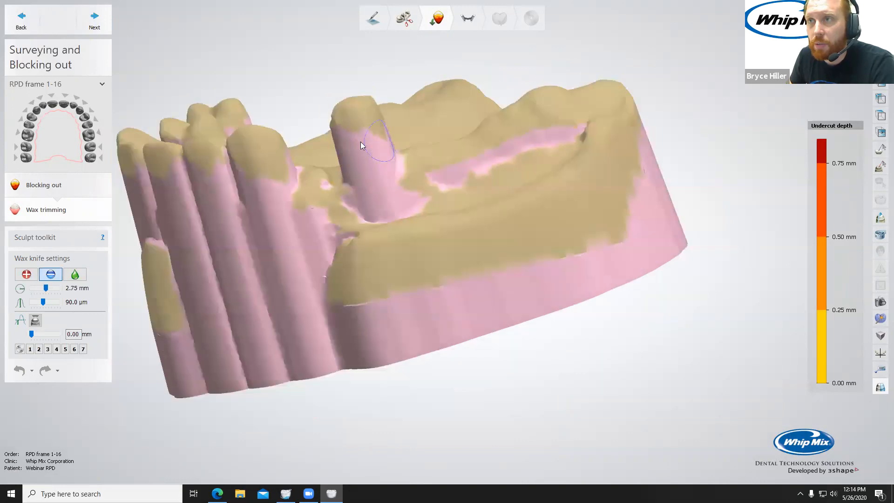
{"action": "left_click_drag", "start_coordinate": [360, 141], "coordinate": [341, 140]}
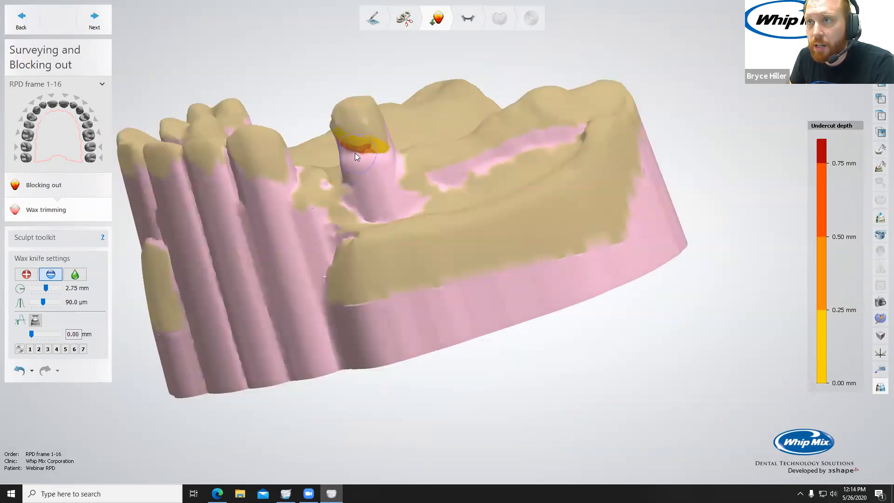
{"action": "left_click_drag", "start_coordinate": [388, 145], "coordinate": [416, 139]}
Trim the block-out wax on the buccal side of the last tooth on the opposite side of the arch, and inspect both trimmed teeth.
{"action": "right_click_drag", "start_coordinate": [416, 140], "coordinate": [445, 135]}
{"action": "scroll", "coordinate": [444, 135], "scroll_direction": "down", "scroll_amount": 5}
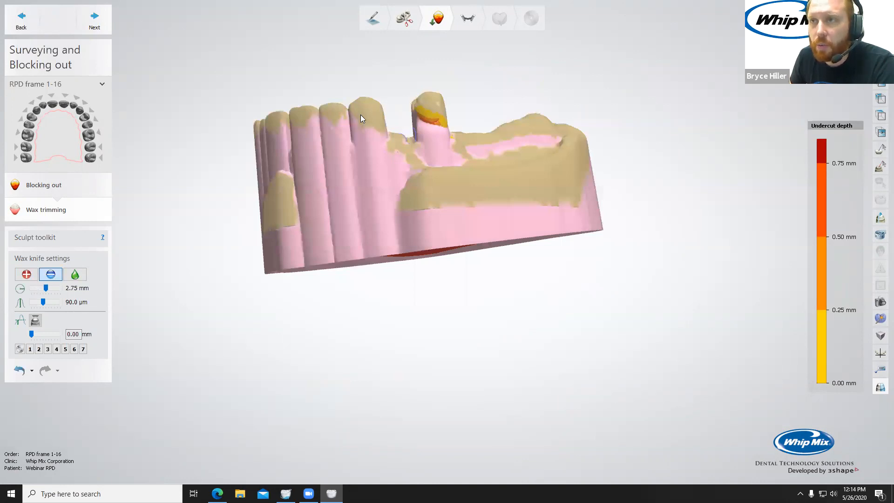
{"action": "right_click_drag", "start_coordinate": [361, 114], "coordinate": [369, 143]}
{"action": "scroll", "coordinate": [369, 143], "scroll_direction": "up", "scroll_amount": 3}
{"action": "right_click_drag", "start_coordinate": [518, 248], "coordinate": [519, 240]}
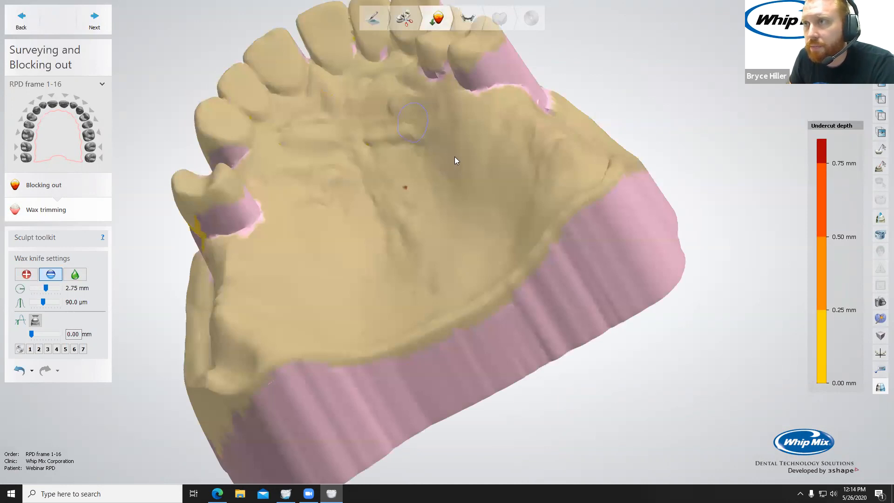
{"action": "right_click_drag", "start_coordinate": [468, 150], "coordinate": [474, 142]}
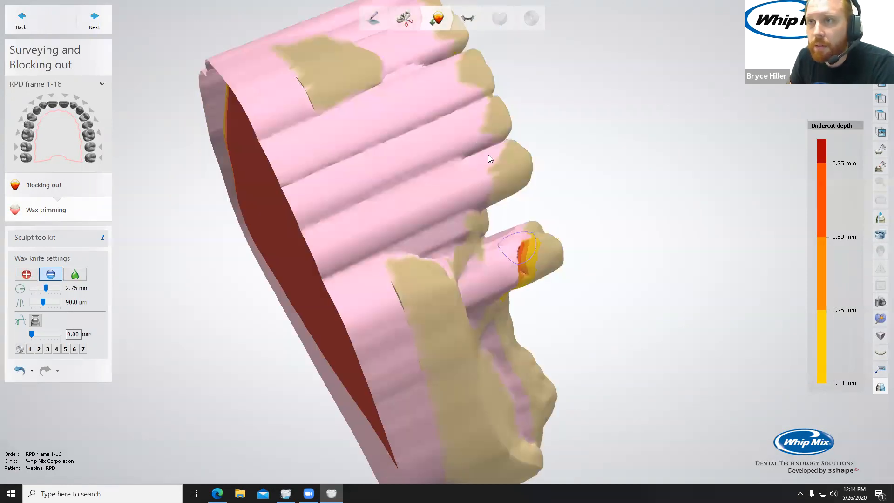
{"action": "right_click_drag", "start_coordinate": [419, 163], "coordinate": [333, 215]}
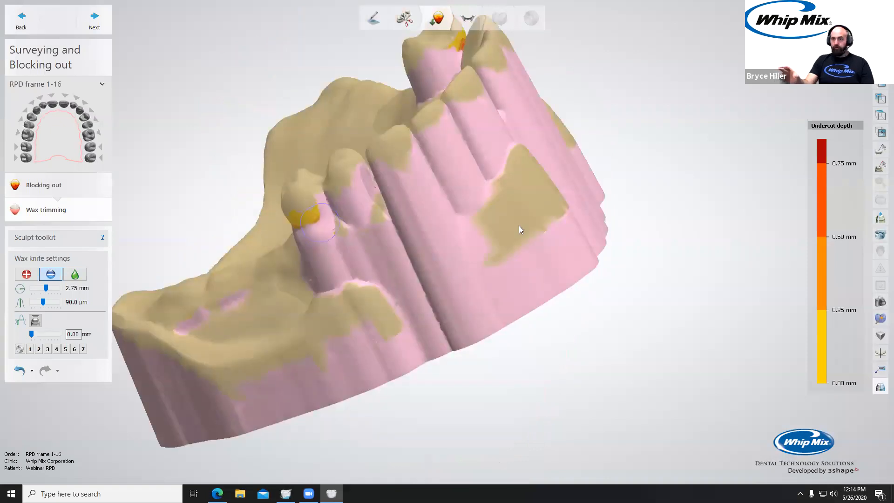
{"action": "right_click_drag", "start_coordinate": [519, 225], "coordinate": [353, 216]}
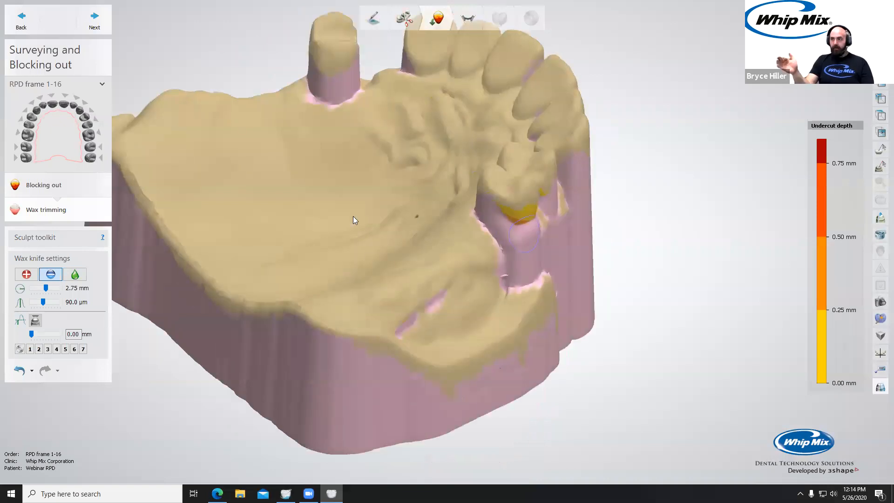
Smooth the trimmed block-out wax on the buccal side of the last tooth beside the intact premolar.
{"action": "scroll", "coordinate": [388, 216], "scroll_direction": "up", "scroll_amount": 4}
{"action": "key", "text": "shift"}
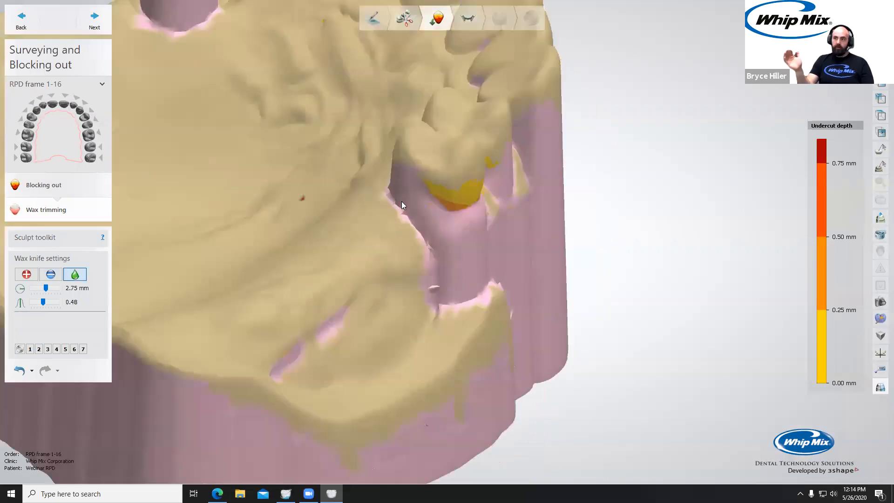
{"action": "right_click_drag", "start_coordinate": [401, 201], "coordinate": [360, 218]}
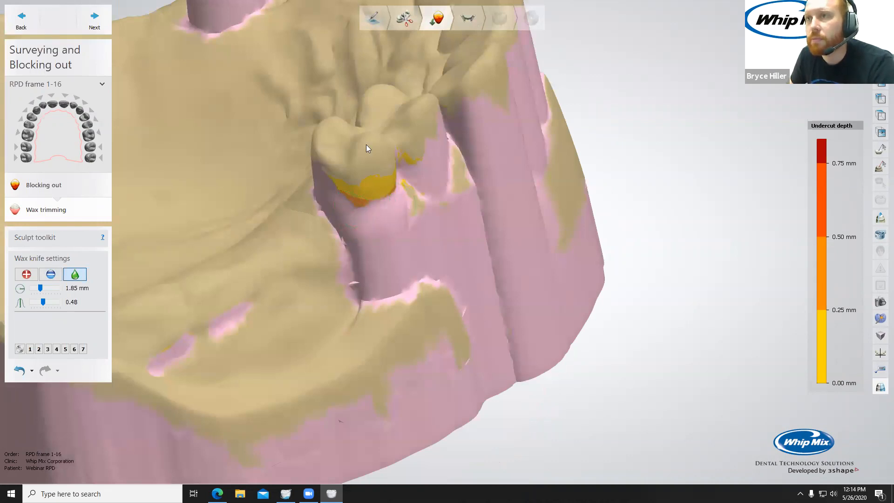
{"action": "scroll", "coordinate": [366, 144], "scroll_direction": "down", "scroll_amount": 4}
{"action": "right_click_drag", "start_coordinate": [366, 144], "coordinate": [423, 218]}
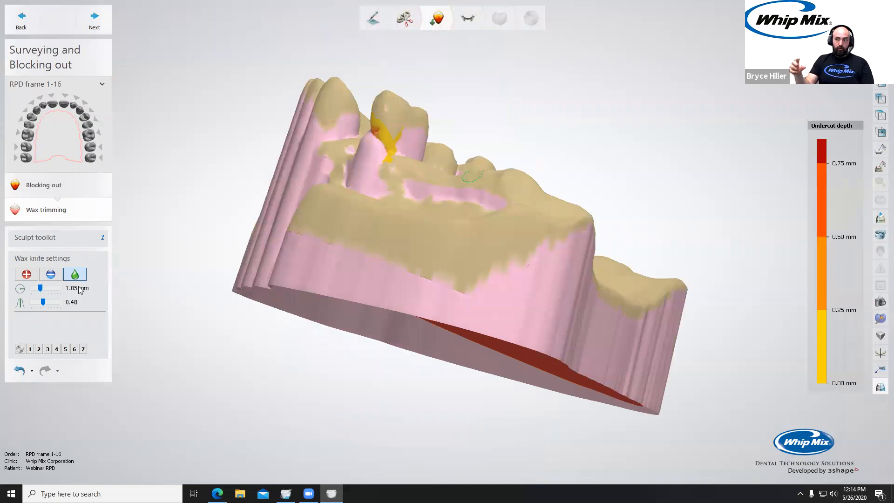
Trim more block-out wax from the buccal side of the isolated posterior tooth and smooth it with the wax knife at 2.75 mm.
{"action": "left_click", "coordinate": [51, 275]}
{"action": "right_click_drag", "start_coordinate": [396, 154], "coordinate": [497, 186]}
{"action": "scroll", "coordinate": [498, 186], "scroll_direction": "up", "scroll_amount": 3}
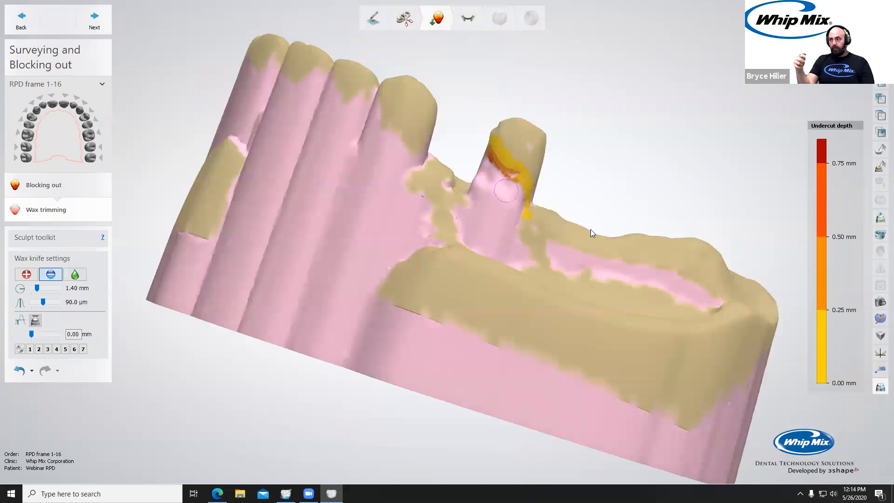
{"action": "left_click", "coordinate": [75, 274]}
{"action": "left_click_drag", "start_coordinate": [507, 186], "coordinate": [481, 169]}
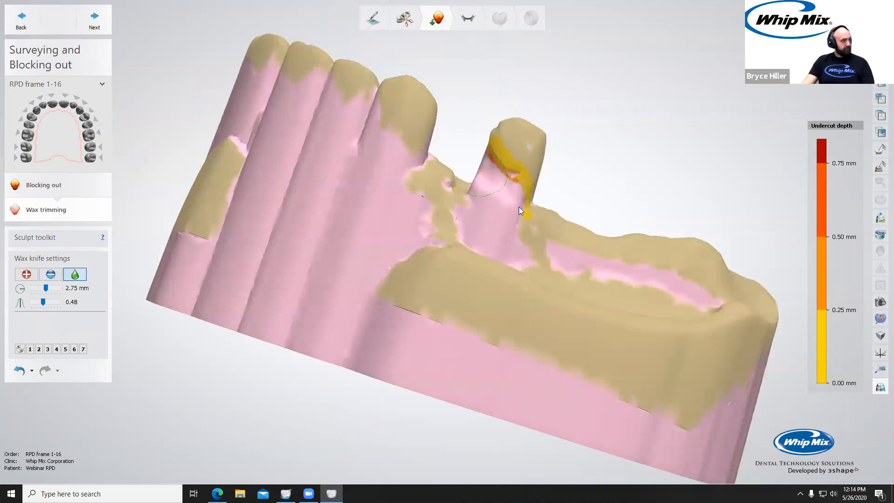
{"action": "key", "text": "shift"}
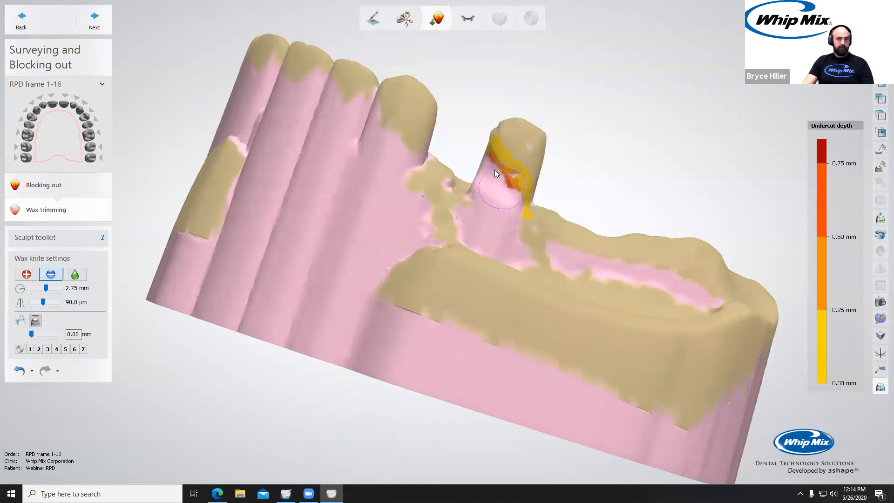
{"action": "left_click", "coordinate": [494, 169], "text": "shift"}
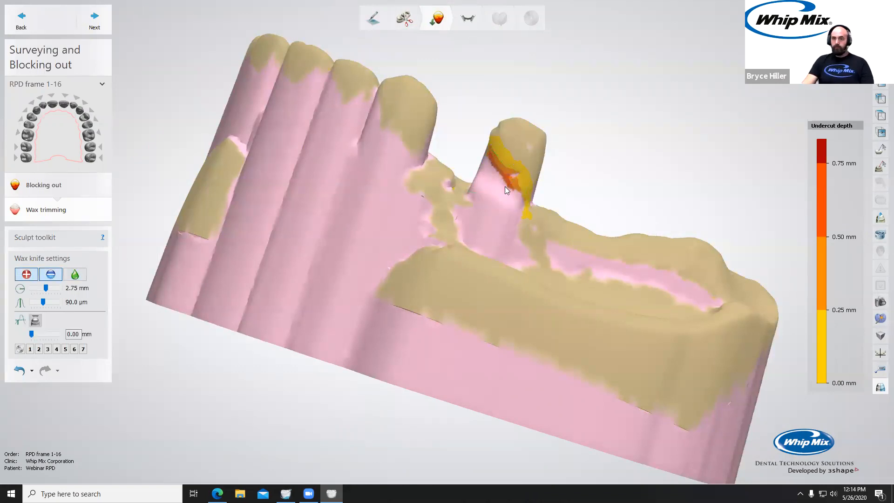
{"action": "left_click", "coordinate": [495, 175]}
Inspect the buccal undercut areas prepared for clasps on the posterior teeth of both sides of the arch.
{"action": "scroll", "coordinate": [477, 202], "scroll_direction": "down", "scroll_amount": 5}
{"action": "right_click_drag", "start_coordinate": [477, 202], "coordinate": [560, 180]}
{"action": "scroll", "coordinate": [561, 180], "scroll_direction": "up", "scroll_amount": 2}
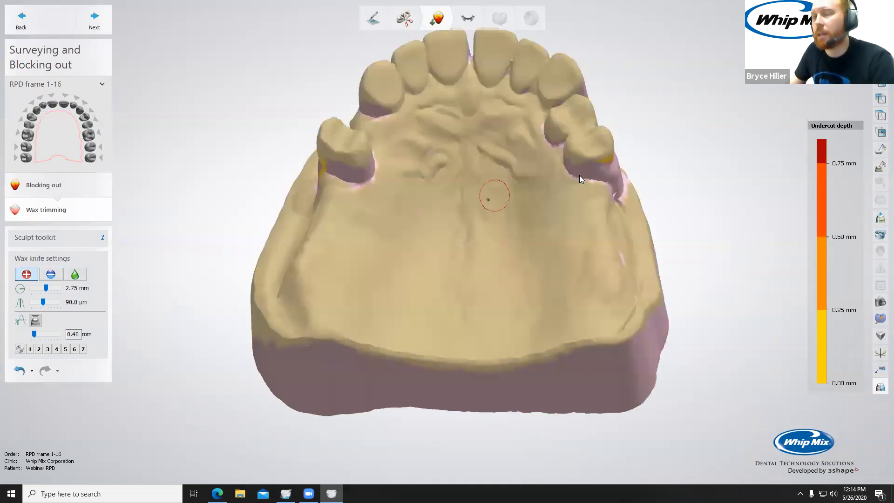
{"action": "mouse_move", "coordinate": [190, 249]}
{"action": "right_mouse_down"}
{"action": "mouse_move", "coordinate": [155, 261]}
{"action": "mouse_move", "coordinate": [176, 256]}
{"action": "right_mouse_up"}
{"action": "key", "text": "shift"}
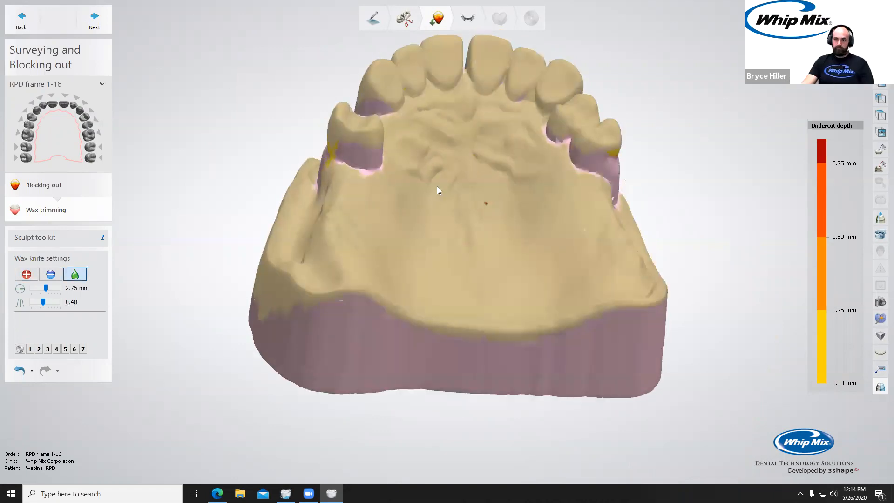
{"action": "right_click_drag", "start_coordinate": [437, 187], "coordinate": [369, 149]}
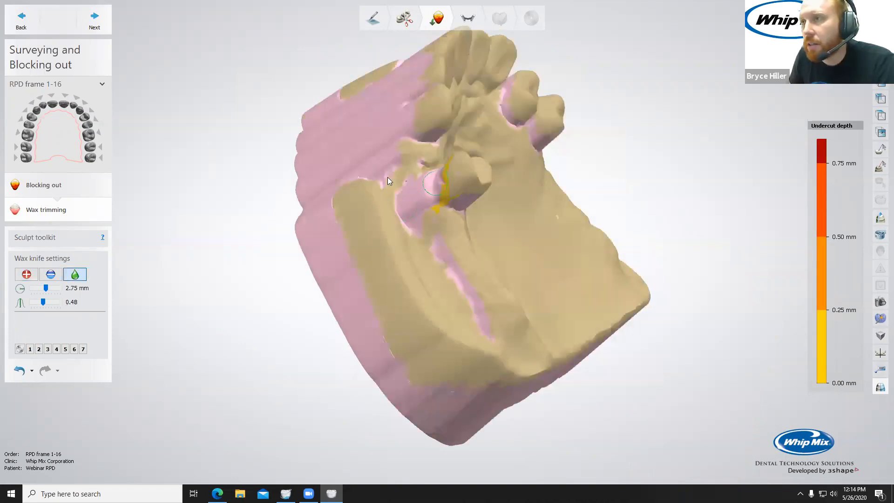
{"action": "scroll", "coordinate": [410, 192], "scroll_direction": "up", "scroll_amount": 5}
{"action": "right_click_drag", "start_coordinate": [410, 191], "coordinate": [509, 277]}
{"action": "scroll", "coordinate": [479, 151], "scroll_direction": "down", "scroll_amount": 5}
{"action": "scroll", "coordinate": [512, 315], "scroll_direction": "up", "scroll_amount": 4}
{"action": "scroll", "coordinate": [506, 309], "scroll_direction": "down", "scroll_amount": 4}
Trim the block-out wax on the palatal side of the isolated posterior tooth with the removing wax knife at 2.75 mm.
{"action": "left_click", "coordinate": [46, 279]}
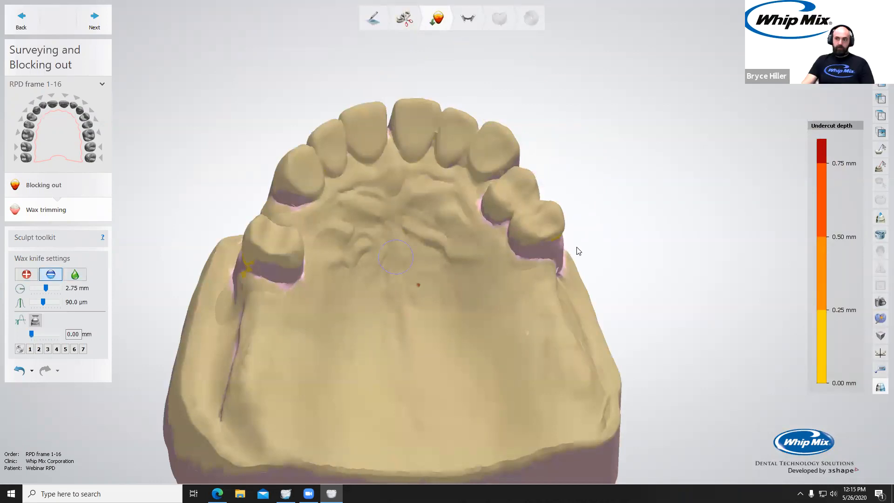
{"action": "scroll", "coordinate": [579, 251], "scroll_direction": "up", "scroll_amount": 2}
{"action": "right_click_drag", "start_coordinate": [299, 213], "coordinate": [236, 217]}
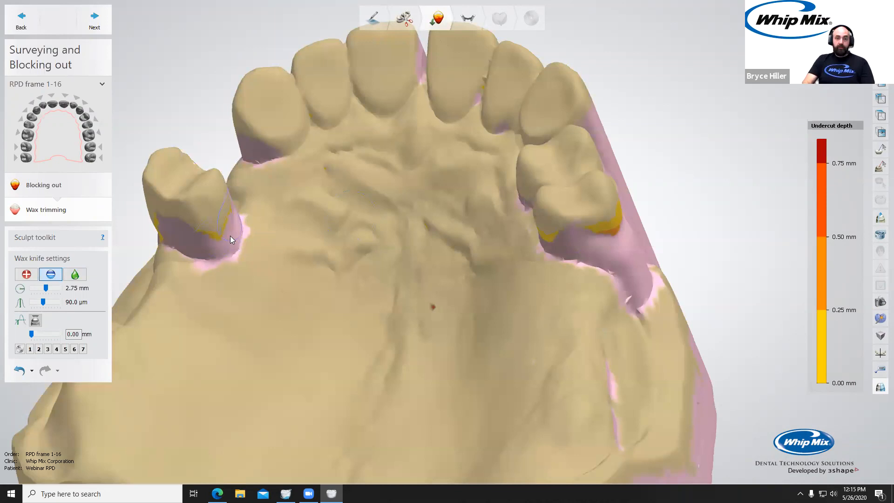
{"action": "right_click_drag", "start_coordinate": [229, 233], "coordinate": [230, 235]}
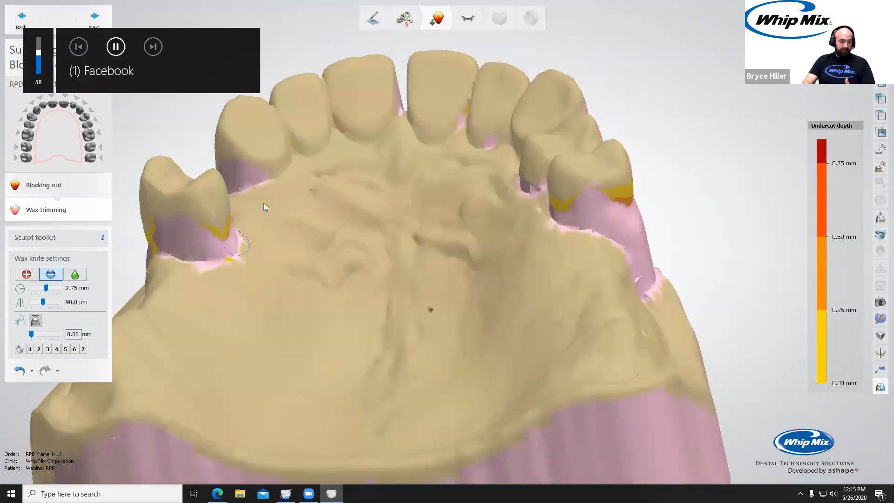
{"action": "right_click_drag", "start_coordinate": [257, 189], "coordinate": [259, 211]}
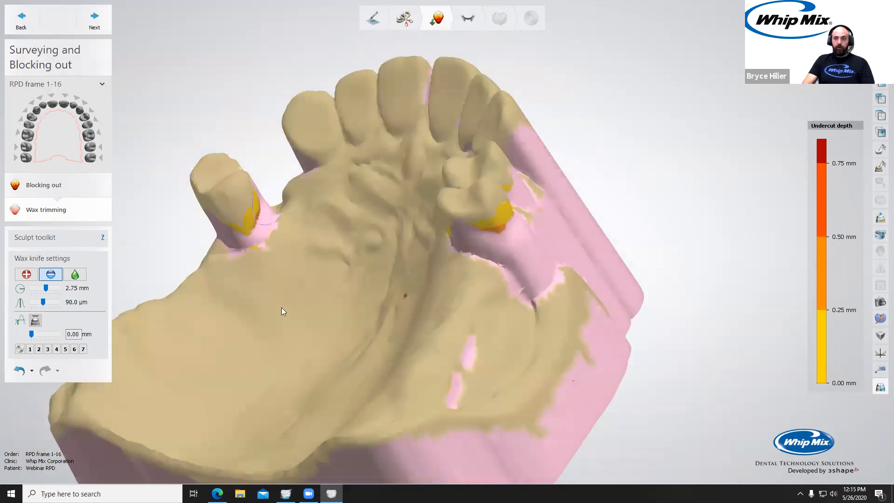
{"action": "right_click_drag", "start_coordinate": [318, 293], "coordinate": [313, 303]}
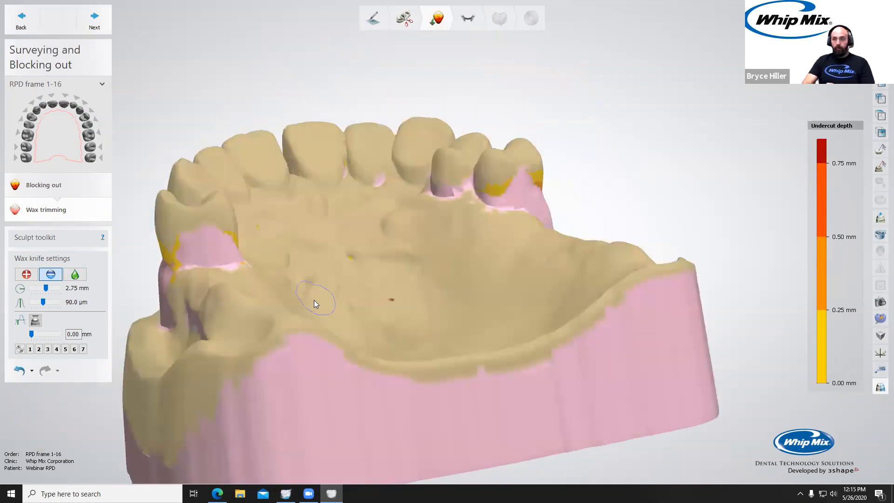
Examine the whole model from several angles, checking the trimmed wax and exposed undercuts around the abutment teeth.
{"action": "right_click_drag", "start_coordinate": [428, 354], "coordinate": [429, 353]}
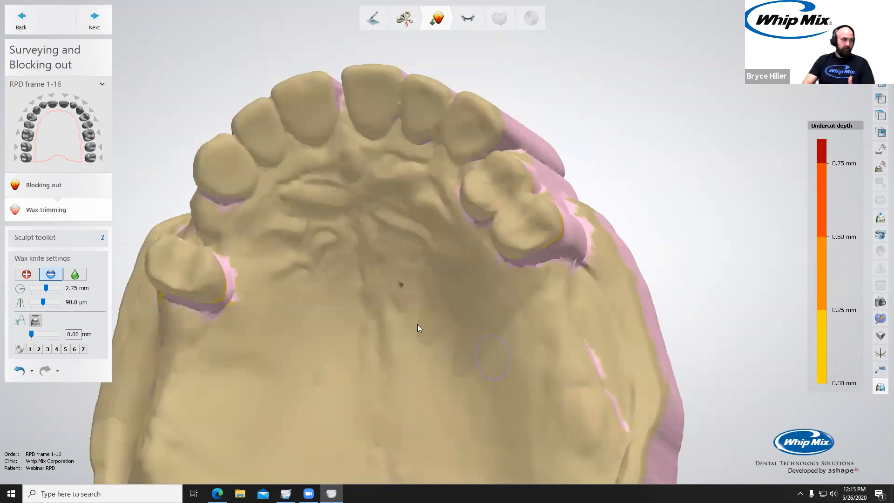
{"action": "scroll", "coordinate": [424, 359], "scroll_direction": "down", "scroll_amount": 5}
{"action": "right_click_drag", "start_coordinate": [431, 356], "coordinate": [456, 307]}
{"action": "right_click_drag", "start_coordinate": [409, 289], "coordinate": [423, 246]}
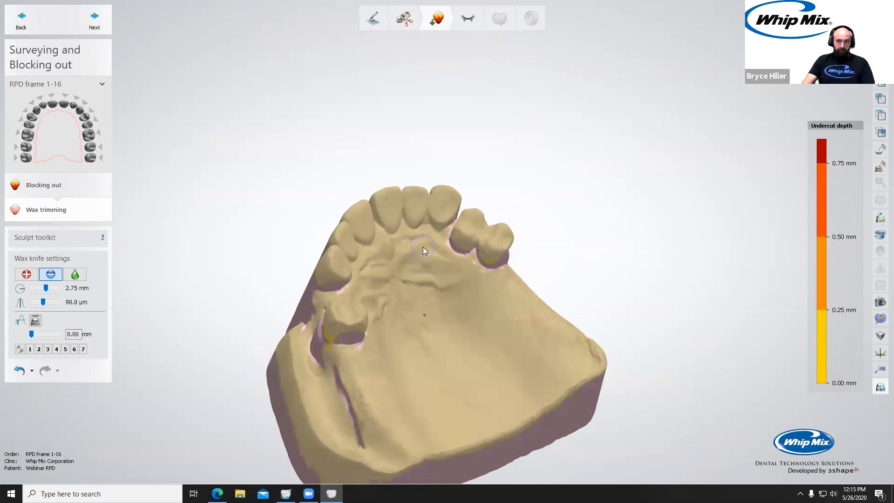
{"action": "right_click_drag", "start_coordinate": [555, 343], "coordinate": [484, 251]}
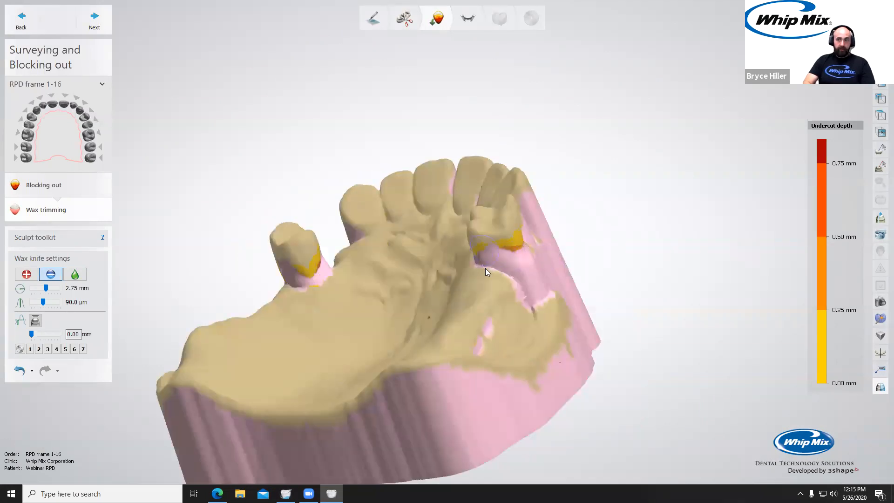
{"action": "right_click_drag", "start_coordinate": [485, 268], "coordinate": [409, 309]}
{"action": "scroll", "coordinate": [393, 300], "scroll_direction": "down", "scroll_amount": 3}
{"action": "scroll", "coordinate": [408, 309], "scroll_direction": "down", "scroll_amount": 3}
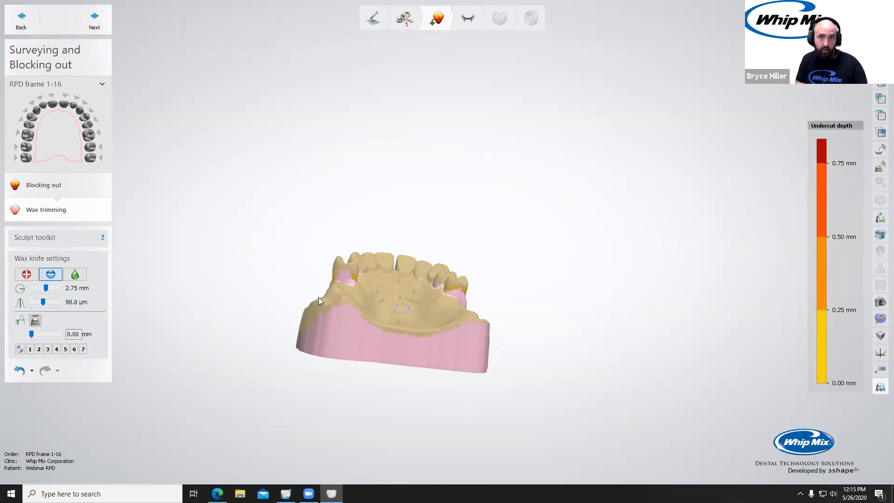
{"action": "scroll", "coordinate": [408, 311], "scroll_direction": "up", "scroll_amount": 2}
{"action": "right_click_drag", "start_coordinate": [347, 294], "coordinate": [360, 295]}
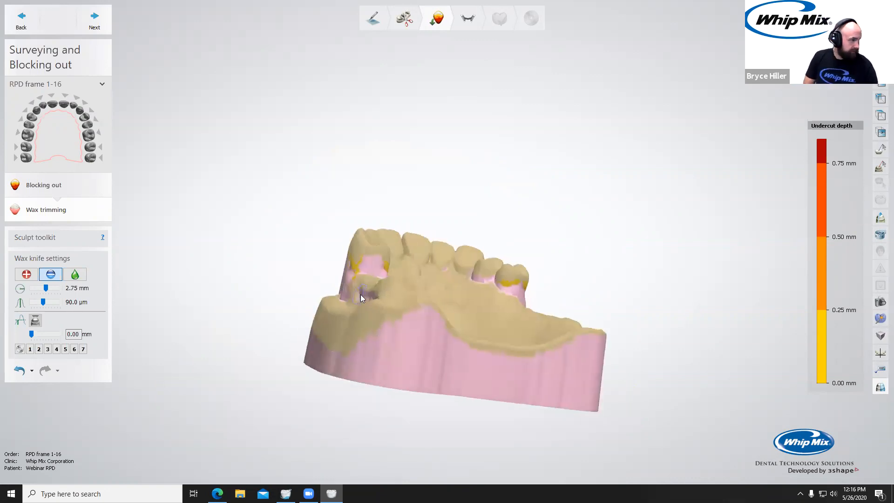
{"action": "scroll", "coordinate": [475, 319], "scroll_direction": "down", "scroll_amount": 4}
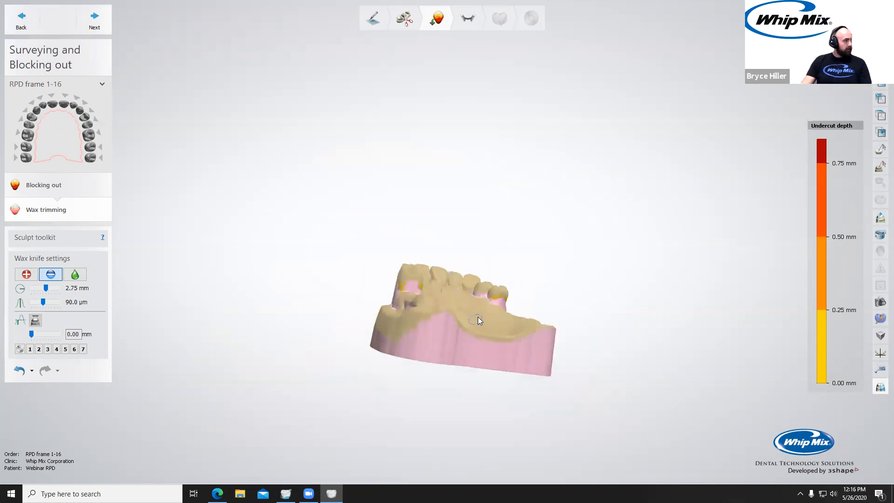
{"action": "right_click_drag", "start_coordinate": [449, 358], "coordinate": [468, 365]}
{"action": "scroll", "coordinate": [453, 359], "scroll_direction": "up", "scroll_amount": 3}
{"action": "scroll", "coordinate": [450, 314], "scroll_direction": "up", "scroll_amount": 2}
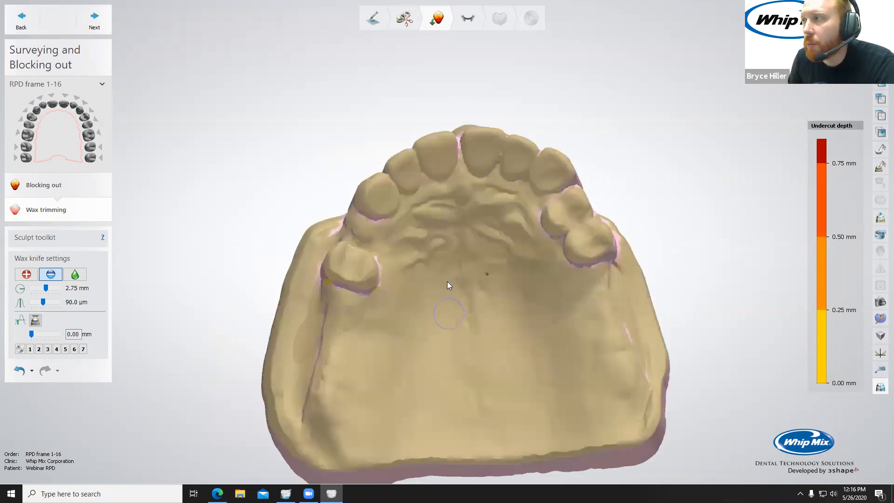
{"action": "scroll", "coordinate": [449, 284], "scroll_direction": "up", "scroll_amount": 2}
{"action": "right_click_drag", "start_coordinate": [448, 284], "coordinate": [483, 206]}
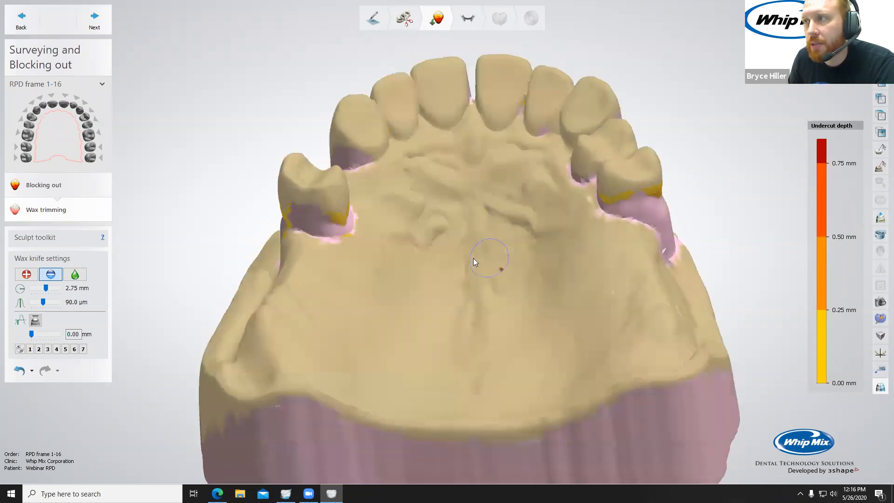
{"action": "right_click_drag", "start_coordinate": [470, 269], "coordinate": [507, 257]}
Trim a little more wax below the exposed undercut of the last tooth opposite the isolated one, and proceed to RPD design.
{"action": "left_click", "coordinate": [92, 29]}
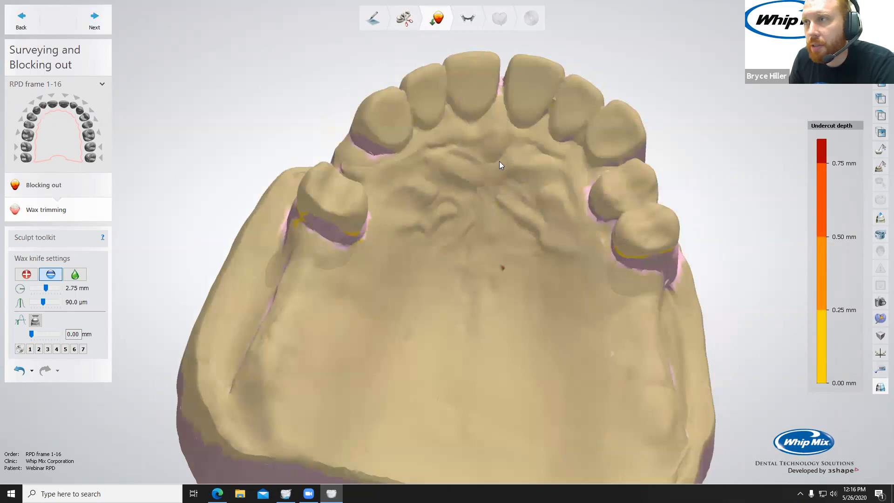
{"action": "right_click_drag", "start_coordinate": [499, 161], "coordinate": [527, 152]}
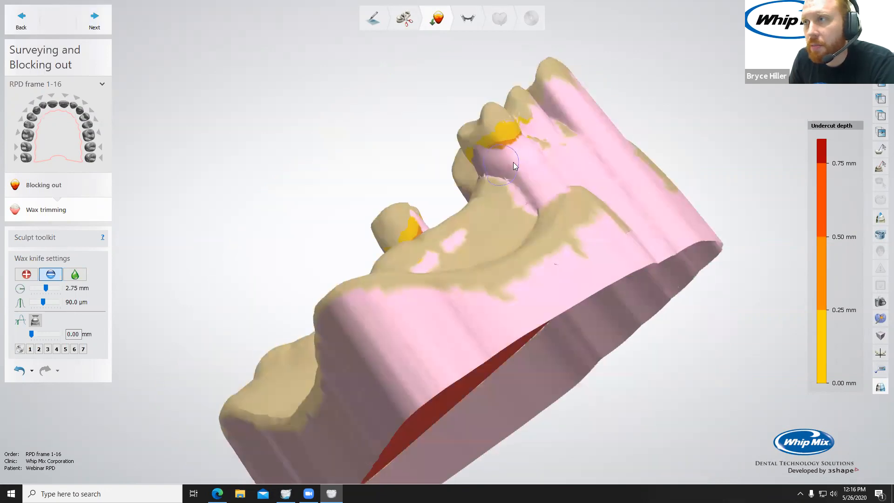
{"action": "left_click_drag", "start_coordinate": [506, 164], "coordinate": [488, 167]}
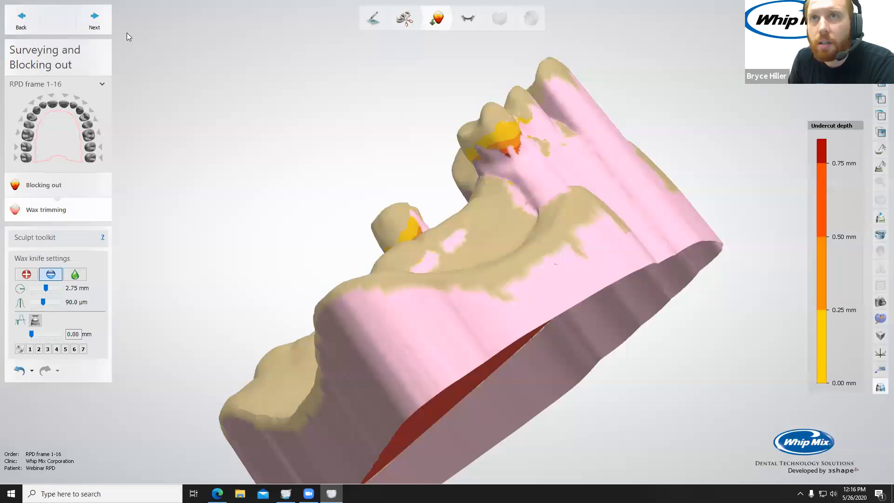
{"action": "left_click", "coordinate": [95, 21]}
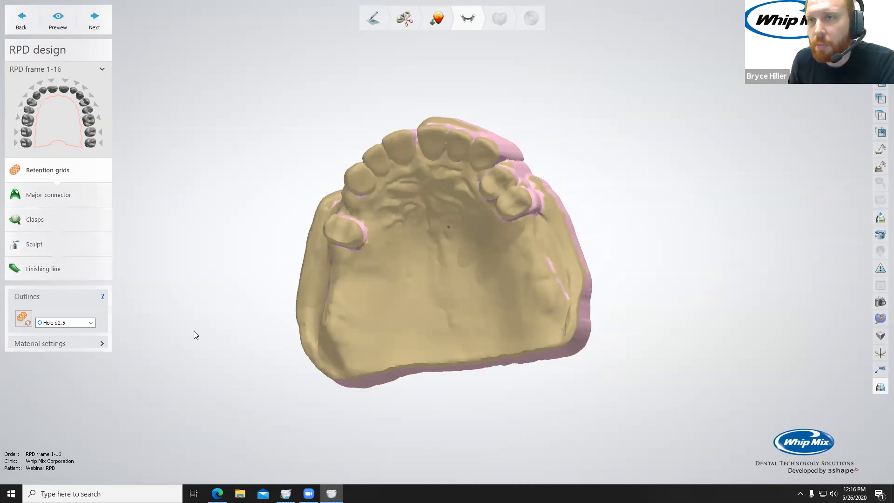
Review the retention grid patterns and set the outline pattern to Hole d2.0.
{"action": "left_click", "coordinate": [40, 170]}
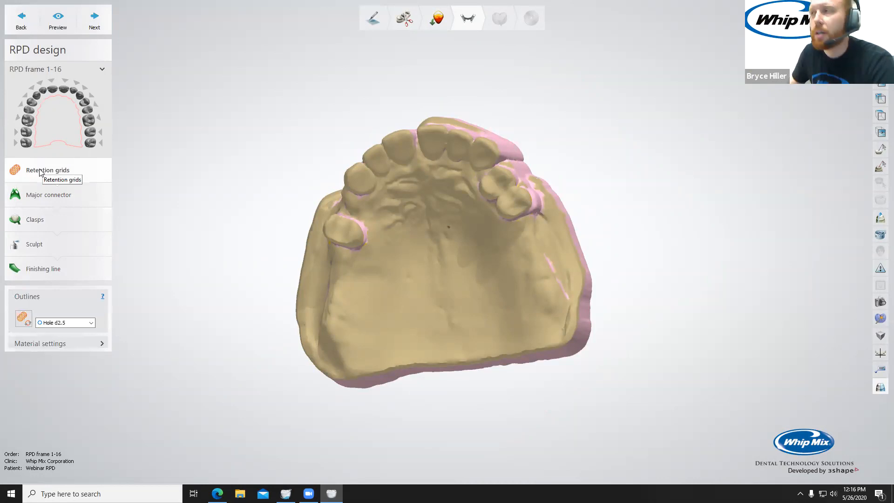
{"action": "left_click", "coordinate": [67, 326]}
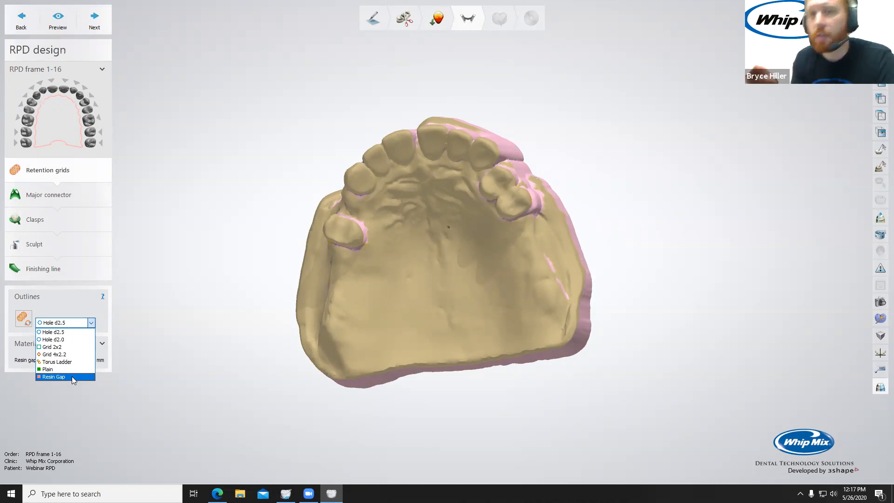
{"action": "left_click", "coordinate": [73, 332]}
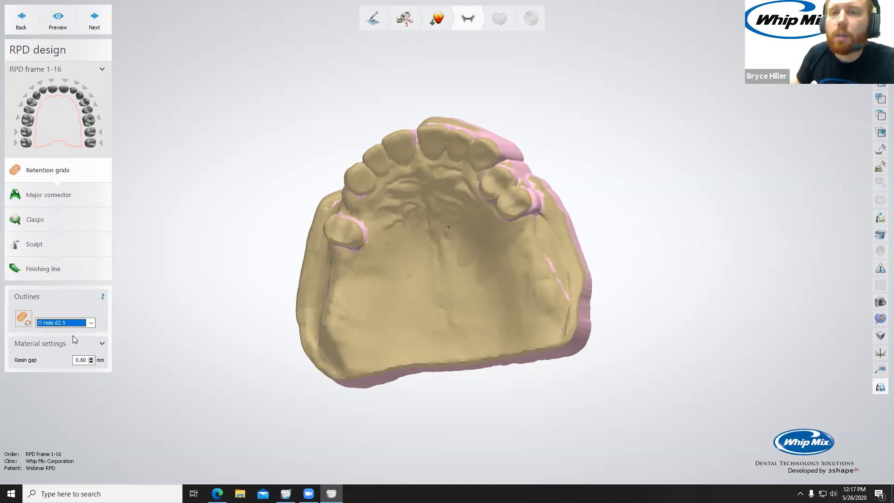
{"action": "left_click", "coordinate": [88, 323]}
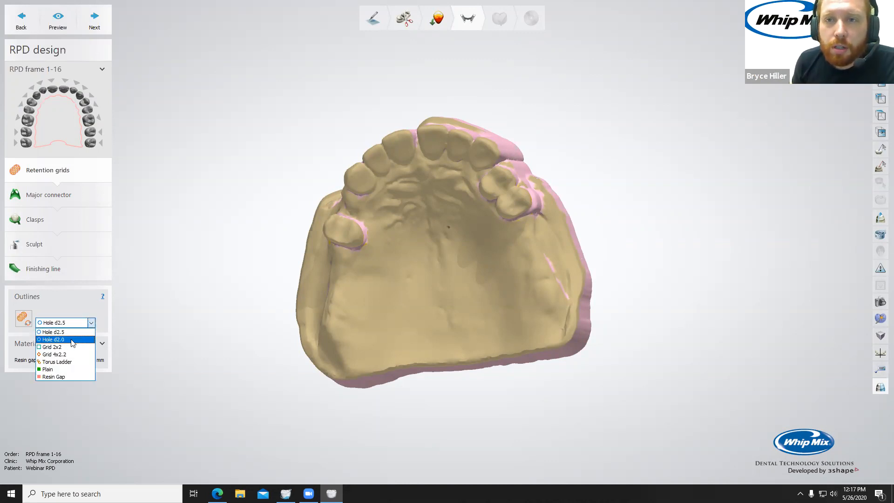
{"action": "left_click", "coordinate": [65, 340]}
Start a Hole d2.0 retention grid outline along the buccal side of the edentulous ridge behind the isolated posterior tooth.
{"action": "right_click_drag", "start_coordinate": [408, 325], "coordinate": [406, 307]}
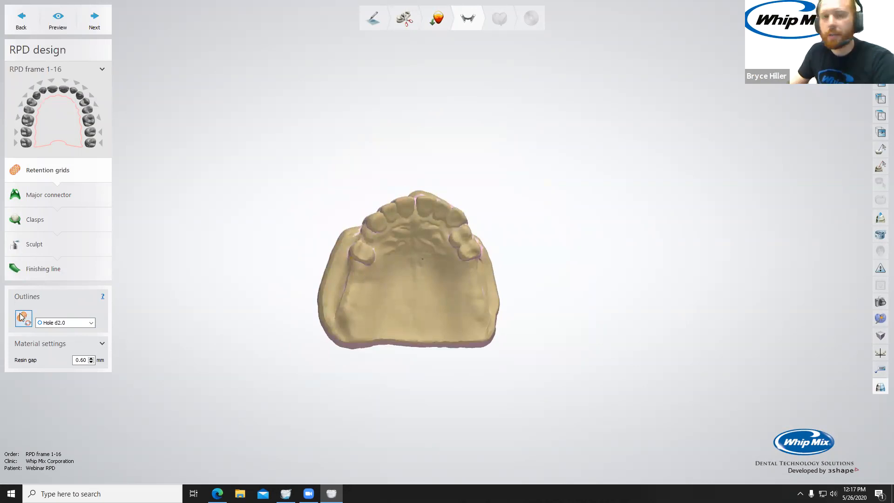
{"action": "scroll", "coordinate": [362, 292], "scroll_direction": "up", "scroll_amount": 1}
{"action": "mouse_move", "coordinate": [362, 292]}
{"action": "right_mouse_down"}
{"action": "mouse_move", "coordinate": [417, 234]}
{"action": "mouse_move", "coordinate": [465, 267]}
{"action": "mouse_move", "coordinate": [403, 261]}
{"action": "right_mouse_up"}
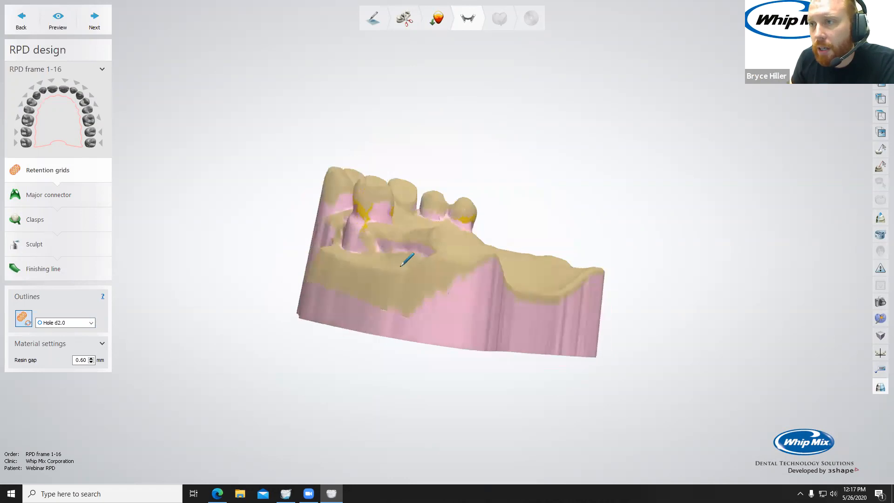
{"action": "scroll", "coordinate": [400, 267], "scroll_direction": "up", "scroll_amount": 2}
{"action": "left_click", "coordinate": [400, 266]}
{"action": "left_click", "coordinate": [411, 273]}
{"action": "left_click", "coordinate": [429, 277]}
{"action": "left_click", "coordinate": [448, 282]}
{"action": "left_click", "coordinate": [471, 286]}
{"action": "scroll", "coordinate": [493, 288], "scroll_direction": "down", "scroll_amount": 4}
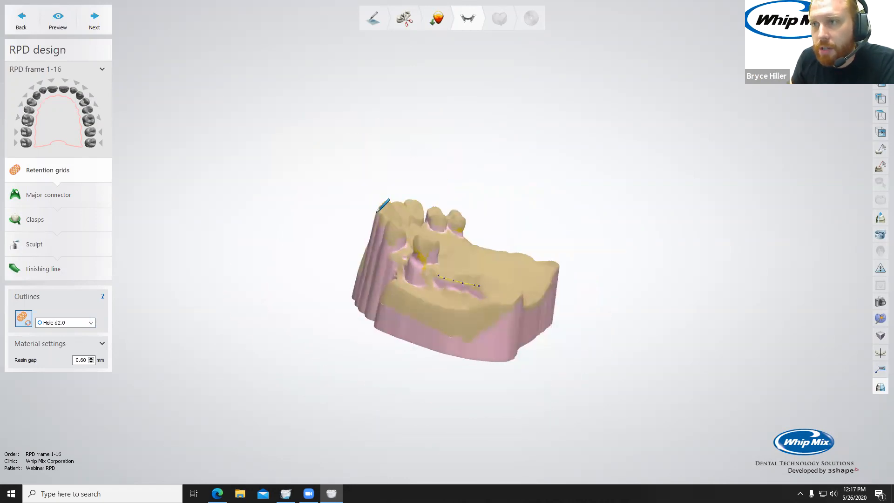
Continue the grid outline around the back of the ridge and forward along its palatal side toward the isolated tooth.
{"action": "right_click_drag", "start_coordinate": [379, 268], "coordinate": [373, 297]}
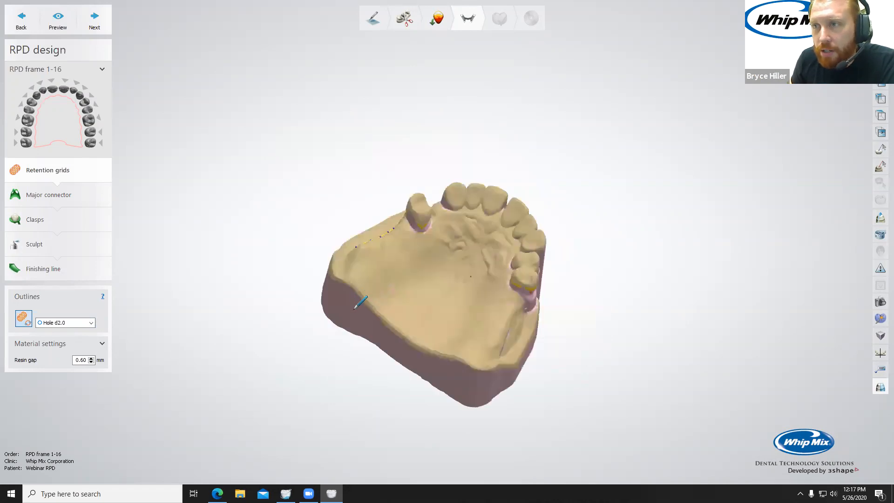
{"action": "scroll", "coordinate": [360, 324], "scroll_direction": "up", "scroll_amount": 2}
{"action": "scroll", "coordinate": [365, 259], "scroll_direction": "up", "scroll_amount": 3}
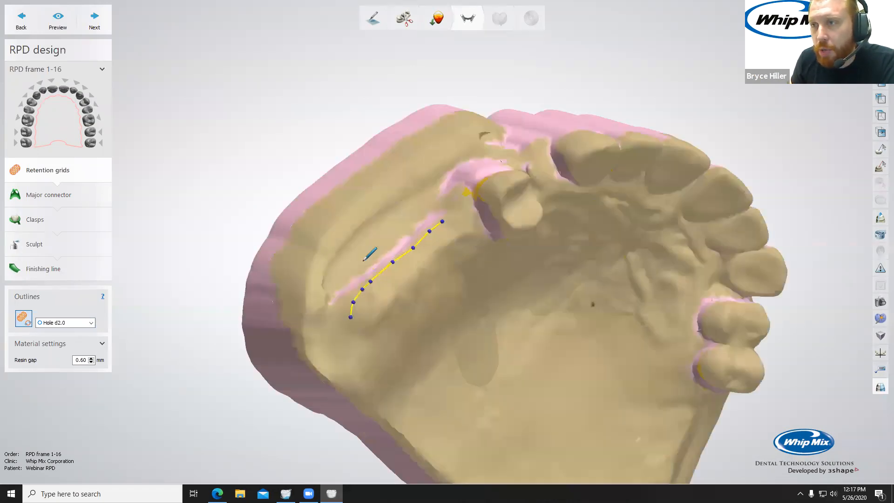
{"action": "right_click_drag", "start_coordinate": [375, 250], "coordinate": [400, 243]}
{"action": "left_click", "coordinate": [354, 254]}
{"action": "left_click", "coordinate": [391, 246]}
{"action": "left_click", "coordinate": [412, 241]}
{"action": "left_click", "coordinate": [426, 236]}
{"action": "left_click", "coordinate": [445, 226]}
{"action": "left_click", "coordinate": [456, 221]}
{"action": "scroll", "coordinate": [483, 219], "scroll_direction": "up", "scroll_amount": 2}
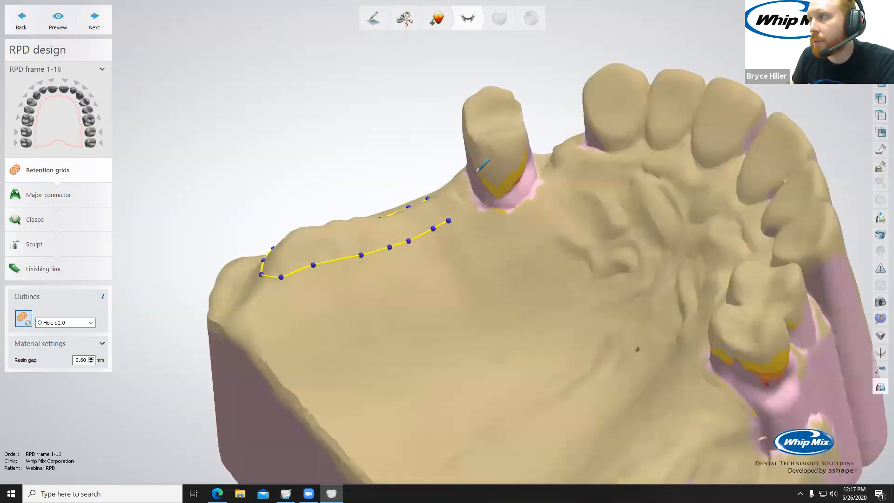
Close the ridge outline by placing points across the crest beside the isolated tooth and back to the starting point.
{"action": "scroll", "coordinate": [473, 184], "scroll_direction": "up", "scroll_amount": 2}
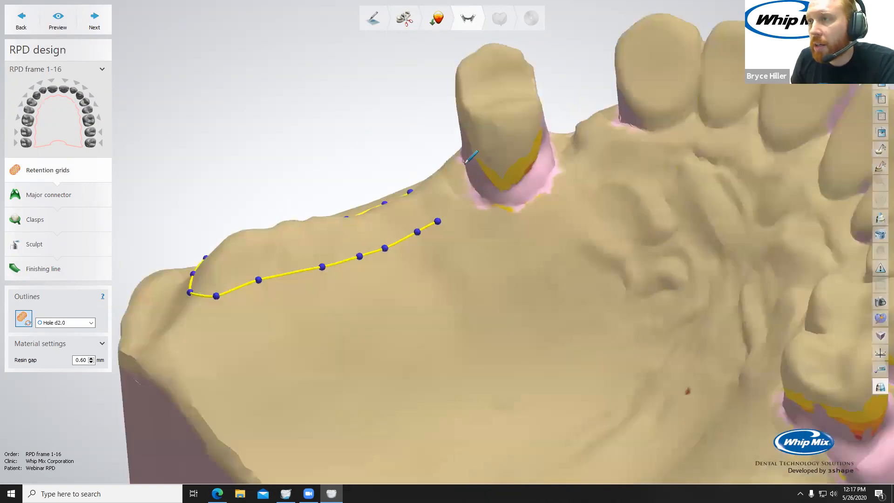
{"action": "right_click_drag", "start_coordinate": [437, 152], "coordinate": [425, 156]}
{"action": "left_click", "coordinate": [469, 194]}
{"action": "left_click", "coordinate": [464, 164]}
{"action": "left_click", "coordinate": [456, 153]}
{"action": "left_click", "coordinate": [437, 152]}
{"action": "left_click", "coordinate": [420, 160]}
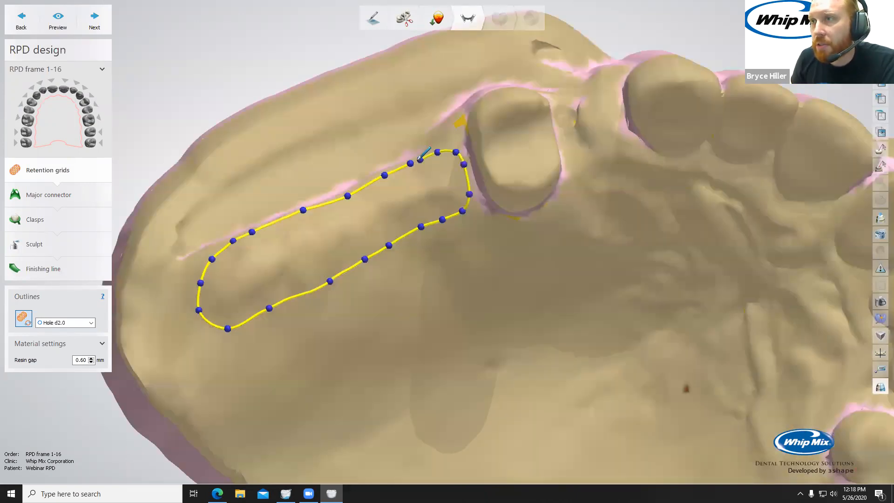
{"action": "left_click", "coordinate": [410, 163]}
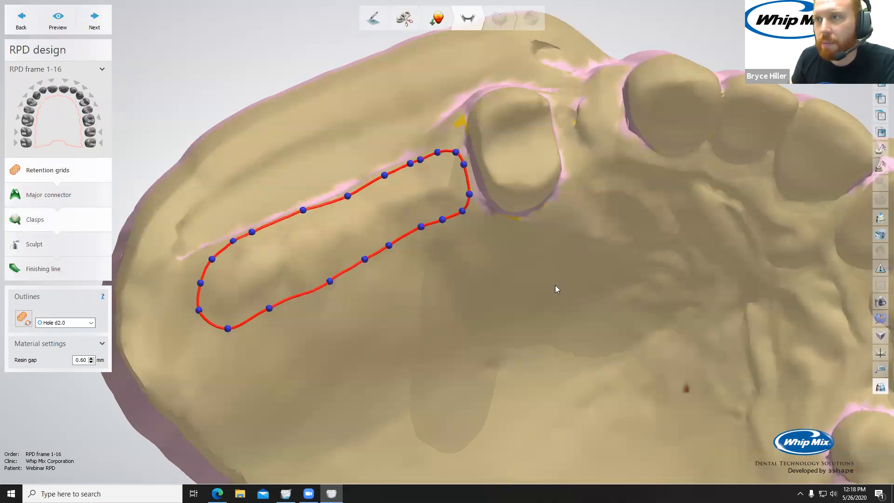
Fine-tune a control point on the palatal side of the ridge outline, just behind the isolated tooth.
{"action": "scroll", "coordinate": [572, 230], "scroll_direction": "down", "scroll_amount": 4}
{"action": "right_click_drag", "start_coordinate": [473, 301], "coordinate": [487, 296]}
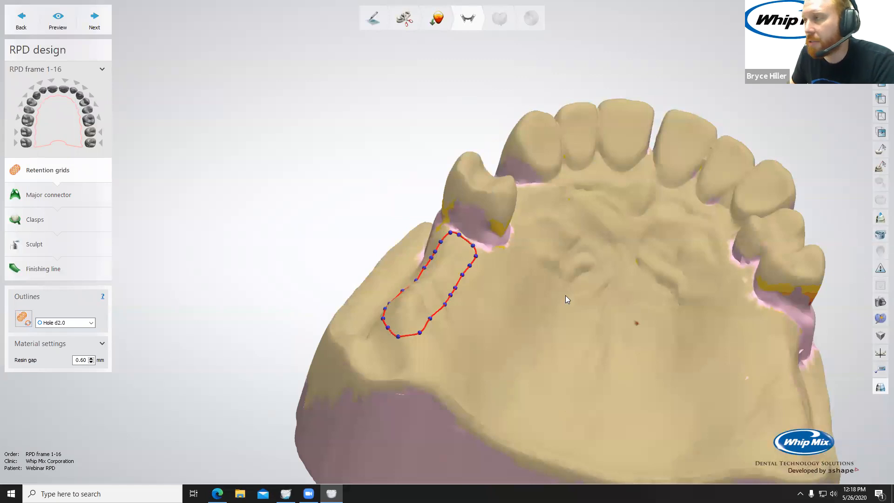
{"action": "scroll", "coordinate": [617, 278], "scroll_direction": "down", "scroll_amount": 3}
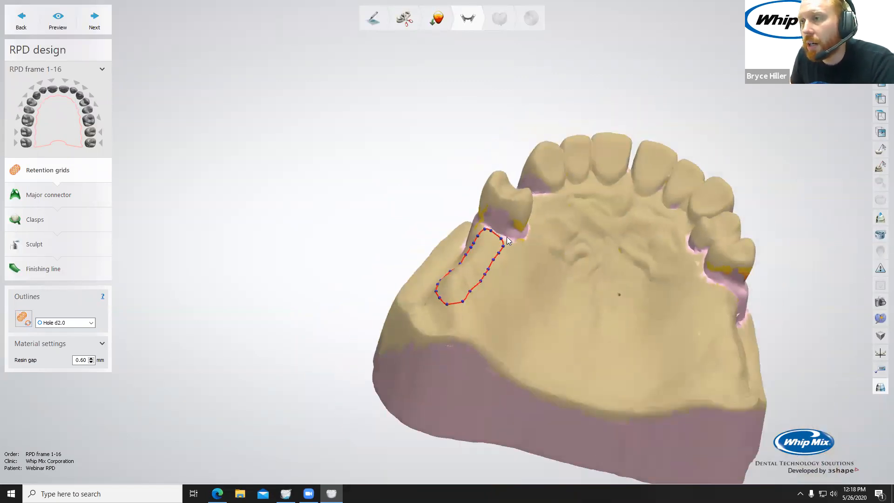
{"action": "middle_click_drag", "start_coordinate": [547, 266], "coordinate": [482, 270]}
{"action": "right_click_drag", "start_coordinate": [482, 270], "coordinate": [522, 273]}
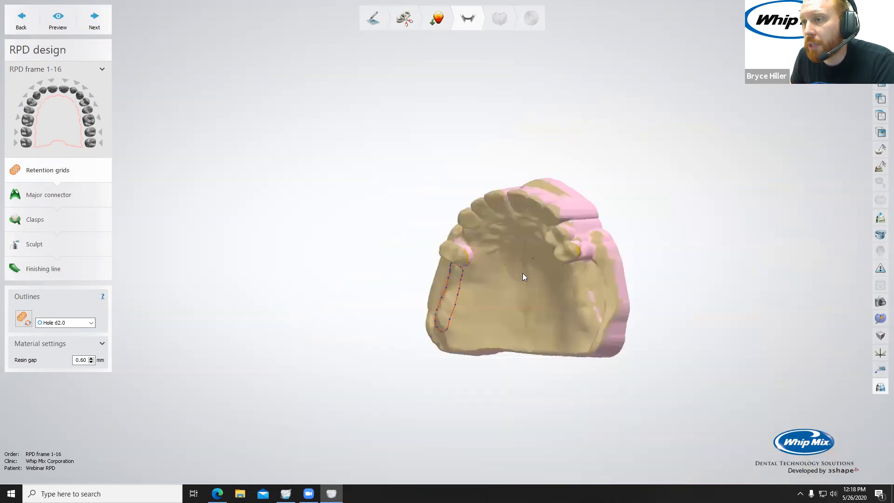
{"action": "right_click_drag", "start_coordinate": [454, 309], "coordinate": [439, 305]}
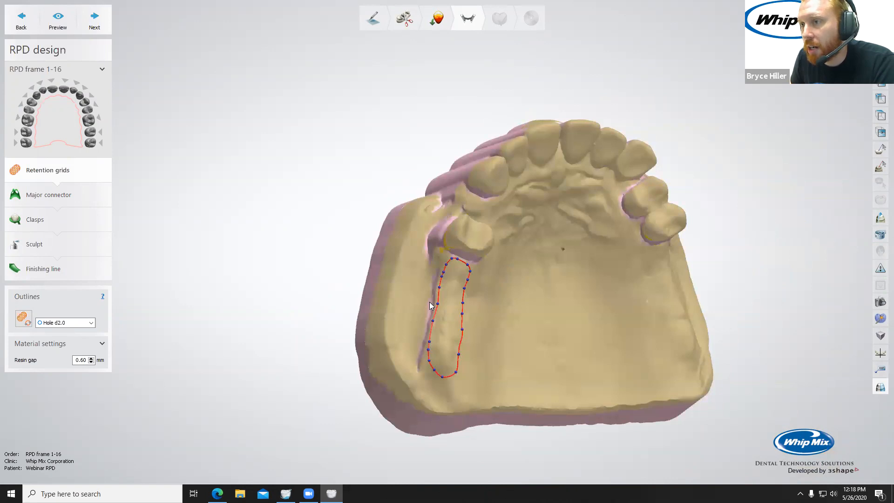
{"action": "scroll", "coordinate": [437, 419], "scroll_direction": "up", "scroll_amount": 3}
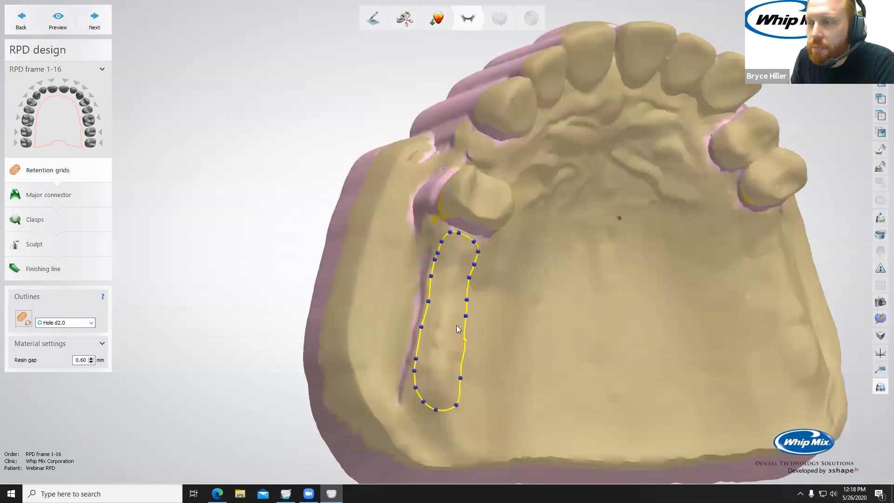
{"action": "right_click_drag", "start_coordinate": [440, 278], "coordinate": [443, 261]}
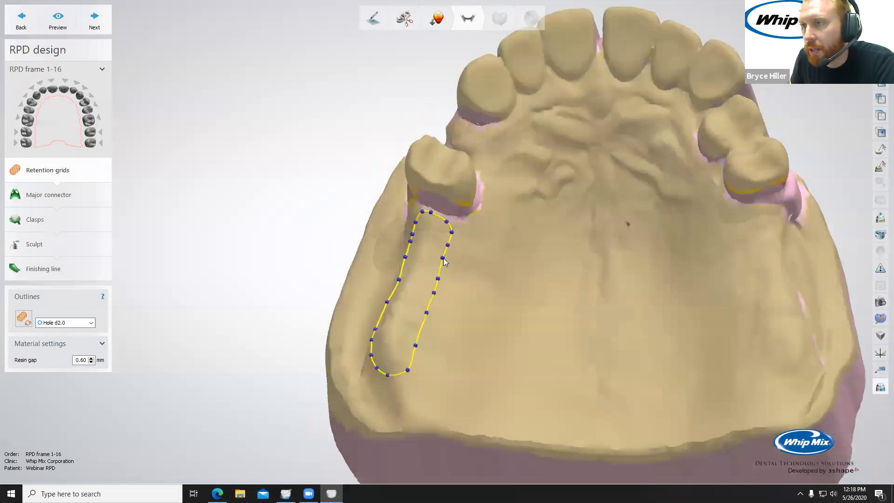
{"action": "left_click_drag", "start_coordinate": [445, 262], "coordinate": [444, 266]}
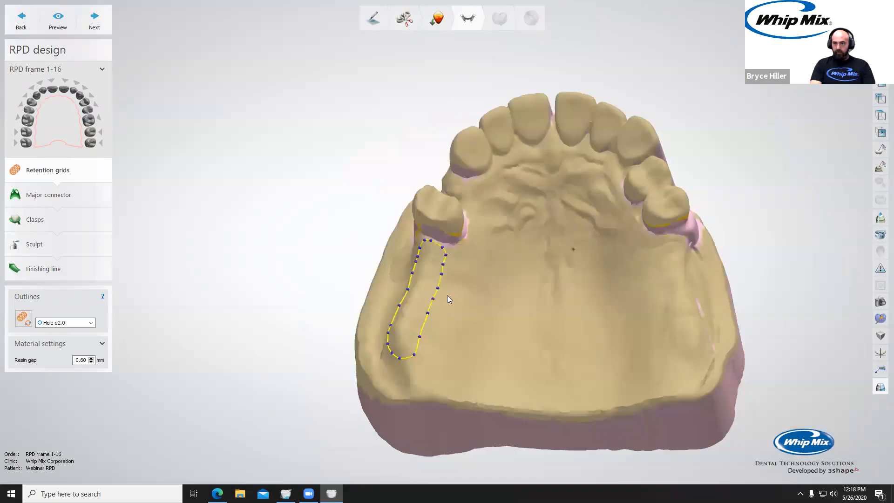
Square off the front end of the ridge outline by moving its corner and edge points up against the isolated tooth.
{"action": "right_click_drag", "start_coordinate": [447, 295], "coordinate": [469, 351]}
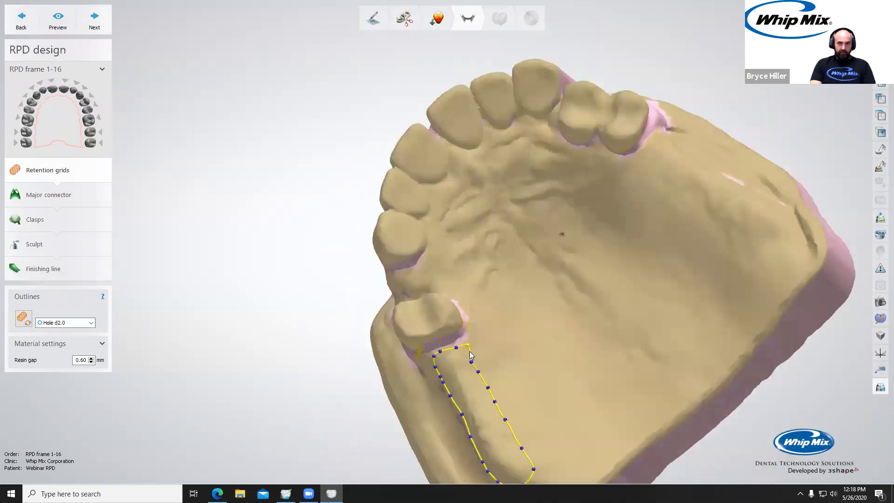
{"action": "left_click_drag", "start_coordinate": [471, 357], "coordinate": [472, 361]}
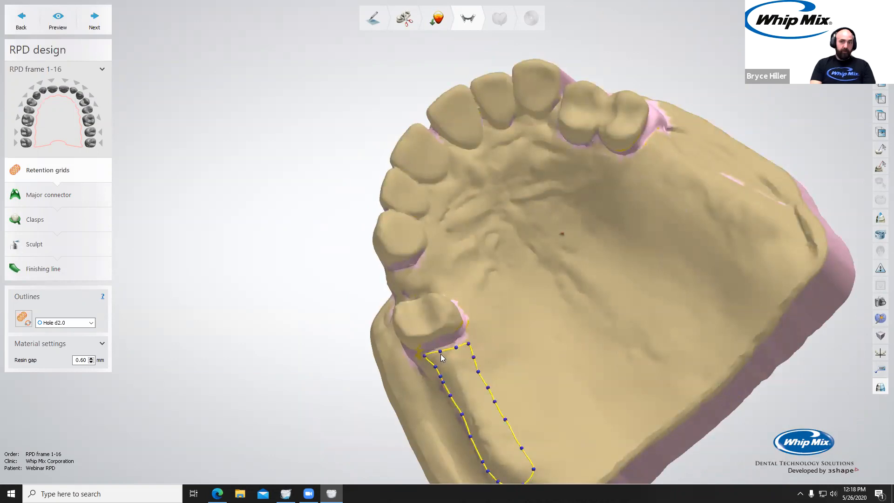
{"action": "left_click_drag", "start_coordinate": [440, 351], "coordinate": [466, 338]}
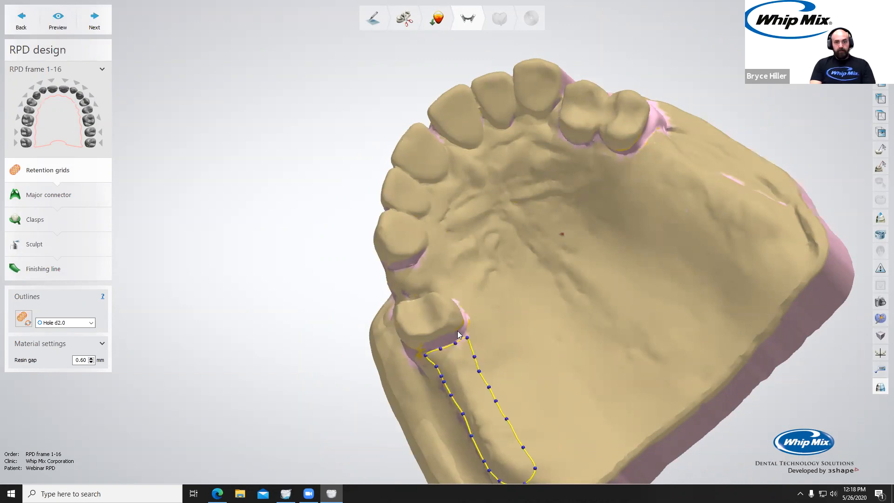
Examine the reshaped ridge outline from several angles, checking its fit against the isolated tooth and along both sides.
{"action": "right_click_drag", "start_coordinate": [460, 313], "coordinate": [594, 282]}
{"action": "scroll", "coordinate": [478, 322], "scroll_direction": "up", "scroll_amount": 4}
{"action": "right_click_drag", "start_coordinate": [537, 239], "coordinate": [545, 301]}
{"action": "right_click_drag", "start_coordinate": [525, 178], "coordinate": [564, 119]}
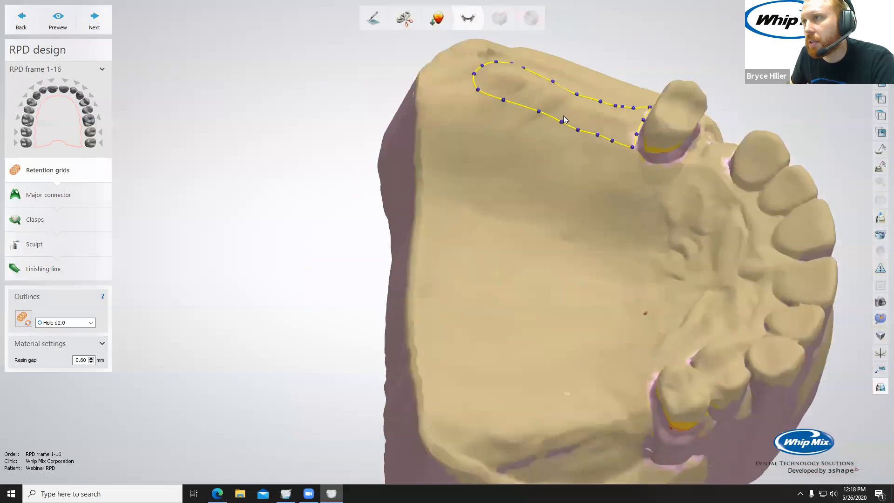
{"action": "scroll", "coordinate": [563, 120], "scroll_direction": "up", "scroll_amount": 2}
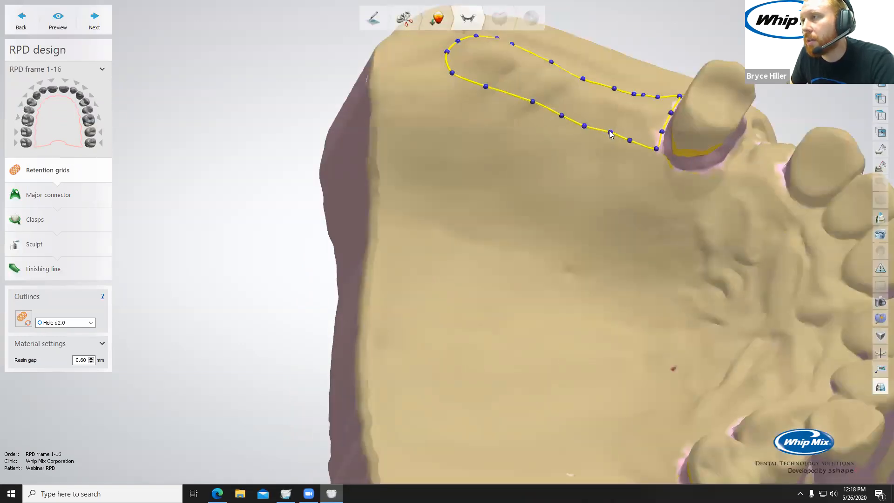
{"action": "scroll", "coordinate": [525, 159], "scroll_direction": "down", "scroll_amount": 3}
{"action": "right_click_drag", "start_coordinate": [589, 240], "coordinate": [666, 139]}
{"action": "scroll", "coordinate": [530, 128], "scroll_direction": "up", "scroll_amount": 3}
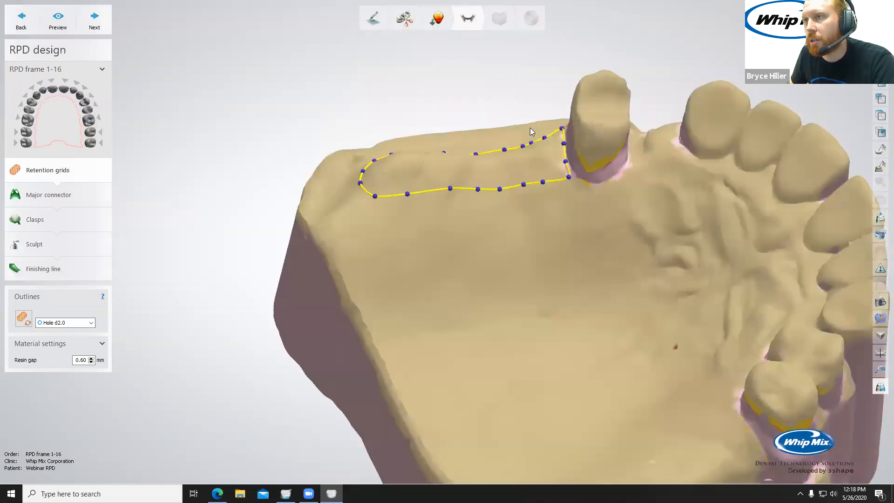
{"action": "right_click_drag", "start_coordinate": [526, 148], "coordinate": [526, 141]}
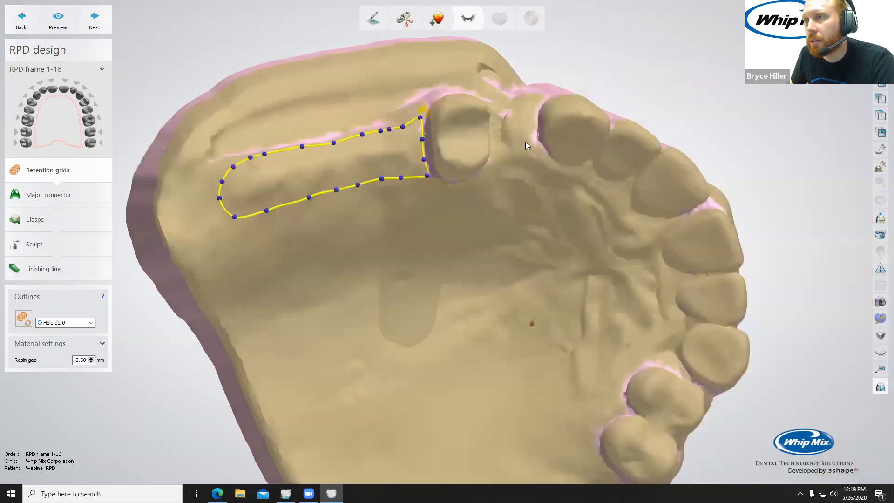
Start a second Hole d2.0 outline across the buccal side of the gap between the isolated tooth and the anterior teeth.
{"action": "scroll", "coordinate": [524, 140], "scroll_direction": "up", "scroll_amount": 3}
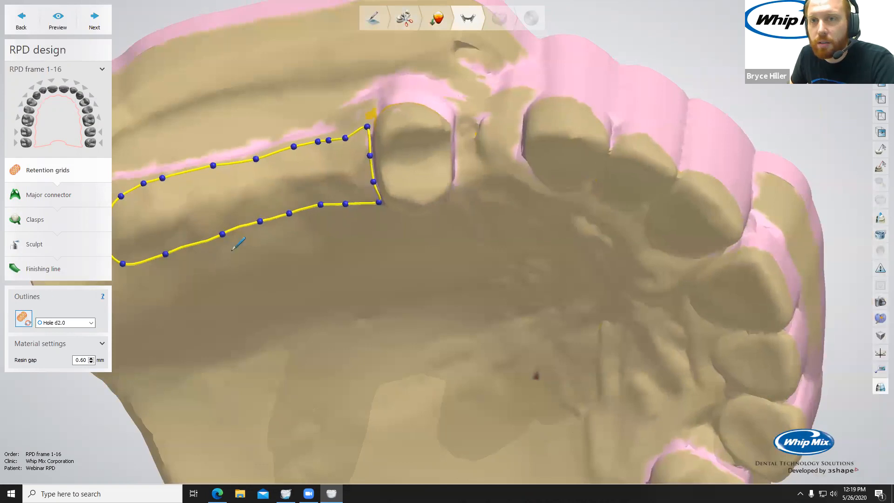
{"action": "left_click", "coordinate": [22, 318]}
{"action": "scroll", "coordinate": [452, 132], "scroll_direction": "up", "scroll_amount": 2}
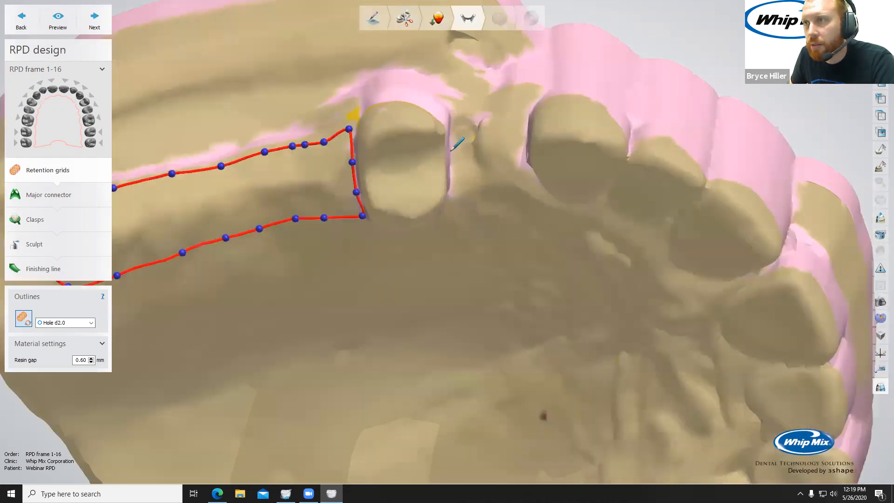
{"action": "right_click_drag", "start_coordinate": [454, 139], "coordinate": [452, 148]}
{"action": "left_click", "coordinate": [451, 152]}
{"action": "left_click", "coordinate": [452, 139]}
{"action": "left_click", "coordinate": [452, 125]}
{"action": "left_click", "coordinate": [462, 119]}
{"action": "left_click", "coordinate": [484, 115]}
{"action": "left_click", "coordinate": [505, 117]}
{"action": "left_click", "coordinate": [518, 121]}
{"action": "left_click", "coordinate": [527, 132]}
{"action": "left_click", "coordinate": [528, 151]}
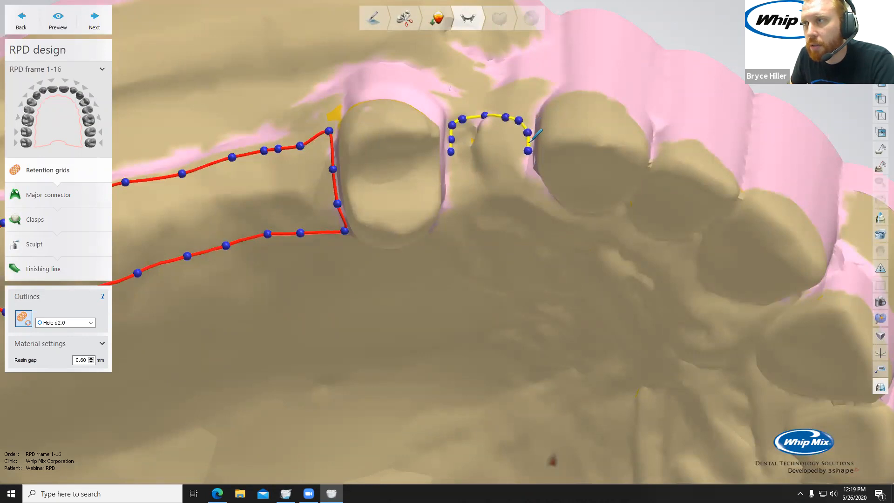
Close the outline in the gap in front of the isolated tooth by placing points along its anterior, palatal and posterior edges.
{"action": "right_click_drag", "start_coordinate": [529, 126], "coordinate": [529, 112]}
{"action": "left_click", "coordinate": [528, 112]}
{"action": "left_click", "coordinate": [528, 126]}
{"action": "left_click", "coordinate": [525, 140]}
{"action": "left_click", "coordinate": [506, 148]}
{"action": "left_click", "coordinate": [475, 156]}
{"action": "left_click", "coordinate": [461, 154]}
{"action": "left_click", "coordinate": [452, 147]}
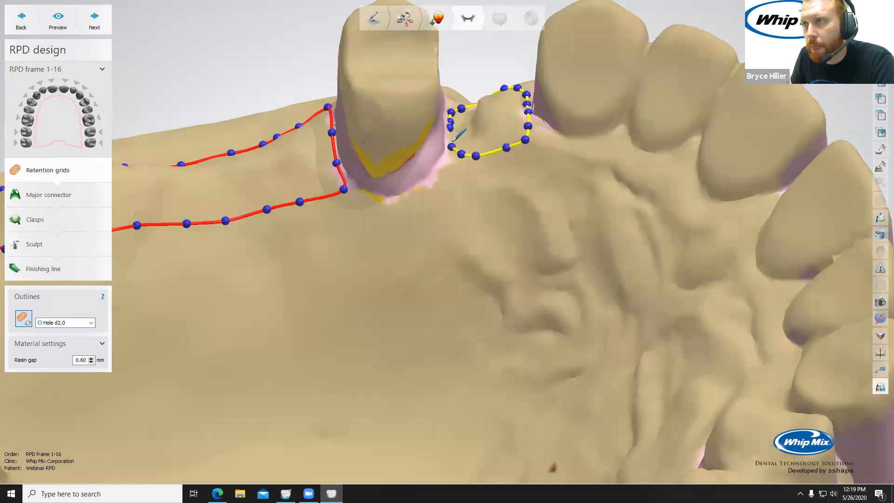
{"action": "left_click", "coordinate": [450, 128]}
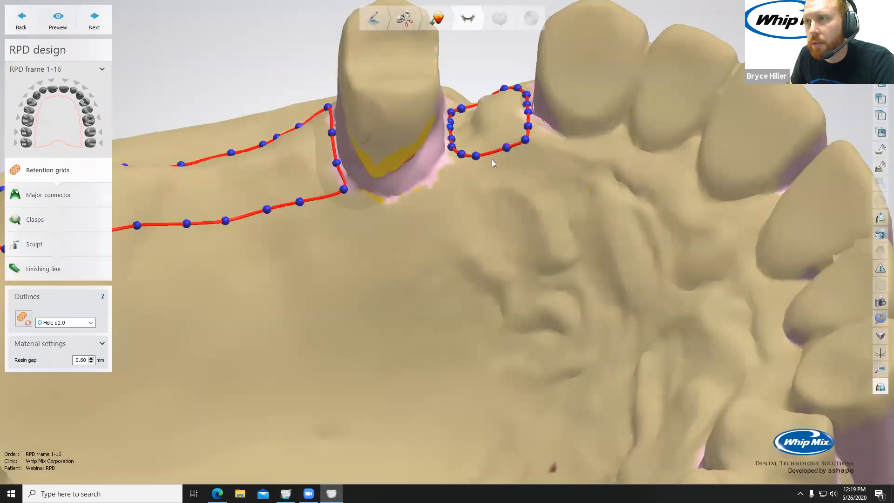
Switch the small gap outline to fast line editing and redraw its palatal and buccal edges.
{"action": "right_click_drag", "start_coordinate": [491, 159], "coordinate": [494, 154]}
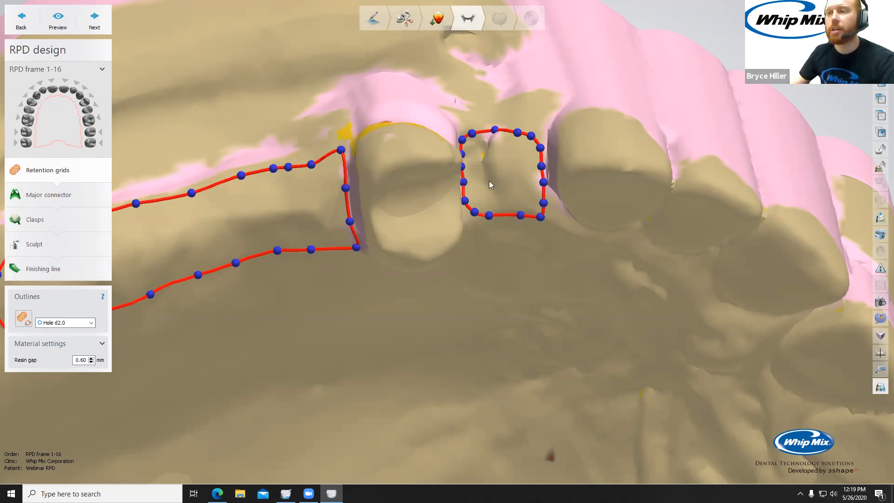
{"action": "right_click", "coordinate": [491, 220]}
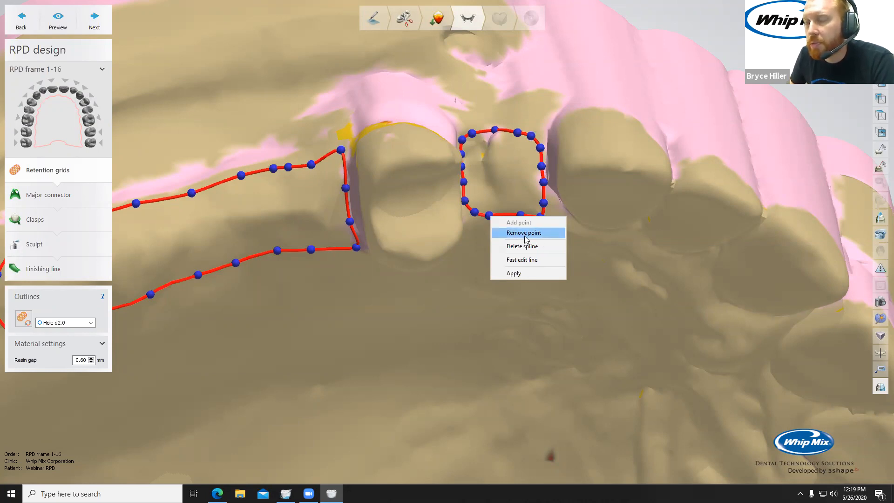
{"action": "left_click", "coordinate": [531, 263]}
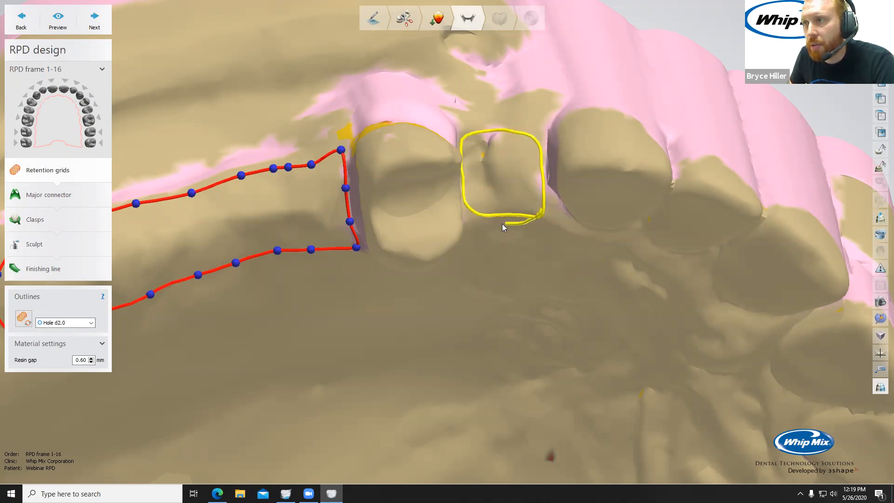
{"action": "left_click_drag", "start_coordinate": [473, 214], "coordinate": [472, 213]}
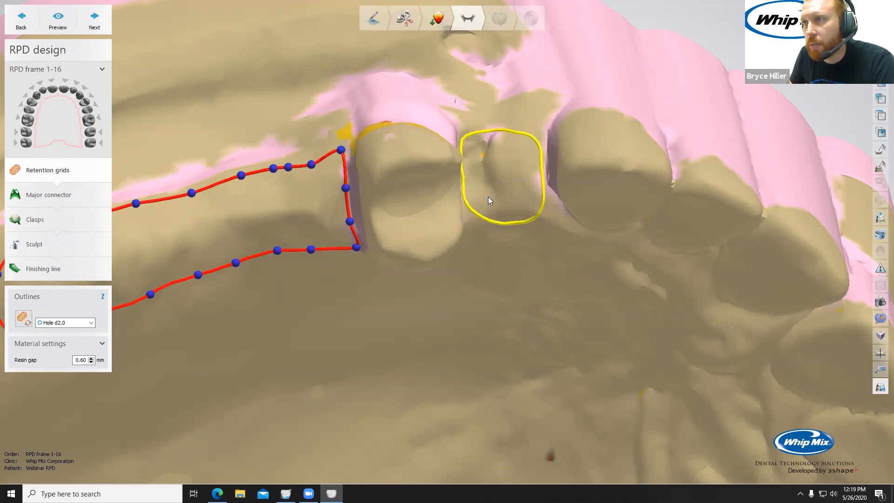
{"action": "right_click_drag", "start_coordinate": [487, 331], "coordinate": [502, 320]}
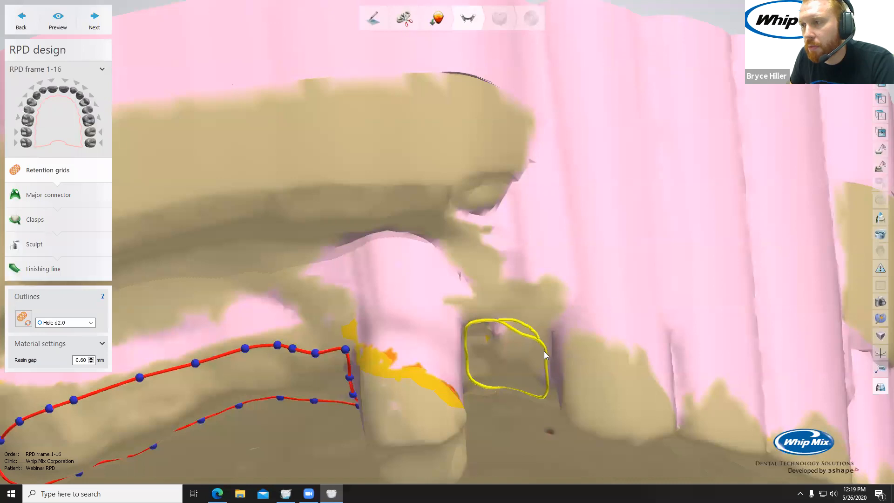
{"action": "scroll", "coordinate": [514, 307], "scroll_direction": "down", "scroll_amount": 5}
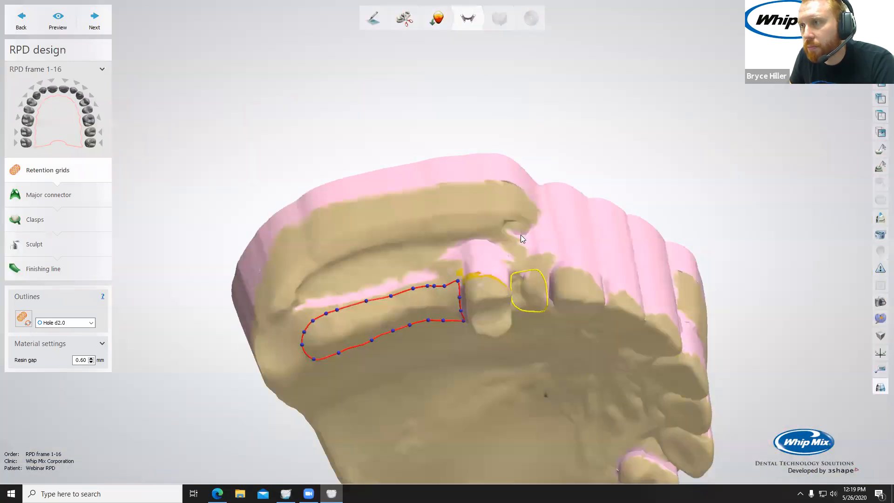
{"action": "scroll", "coordinate": [521, 237], "scroll_direction": "up", "scroll_amount": 4}
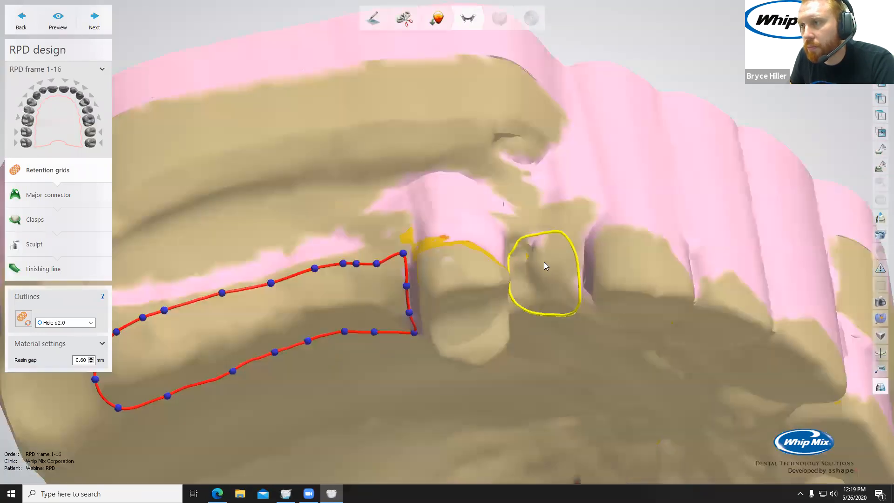
Start a third Hole d2.0 outline along the palatal edge of the edentulous ridge on the opposite side of the arch.
{"action": "scroll", "coordinate": [544, 252], "scroll_direction": "down", "scroll_amount": 5}
{"action": "mouse_move", "coordinate": [543, 243]}
{"action": "right_mouse_down"}
{"action": "mouse_move", "coordinate": [569, 332]}
{"action": "mouse_move", "coordinate": [545, 251]}
{"action": "right_mouse_up"}
{"action": "scroll", "coordinate": [569, 332], "scroll_direction": "down", "scroll_amount": 4}
{"action": "scroll", "coordinate": [544, 252], "scroll_direction": "up", "scroll_amount": 2}
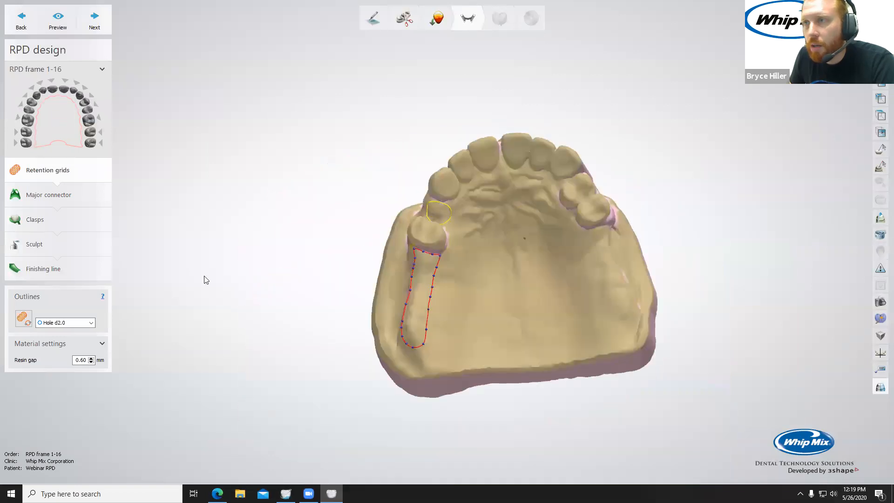
{"action": "left_click", "coordinate": [23, 318]}
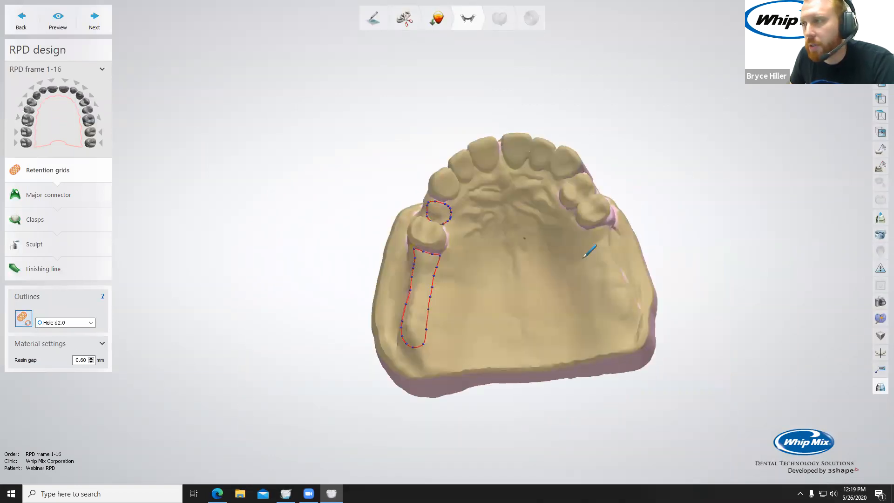
{"action": "scroll", "coordinate": [589, 252], "scroll_direction": "up", "scroll_amount": 3}
{"action": "right_click_drag", "start_coordinate": [615, 244], "coordinate": [620, 277]}
{"action": "left_click", "coordinate": [604, 256]}
{"action": "left_click", "coordinate": [612, 288]}
{"action": "left_click", "coordinate": [624, 328]}
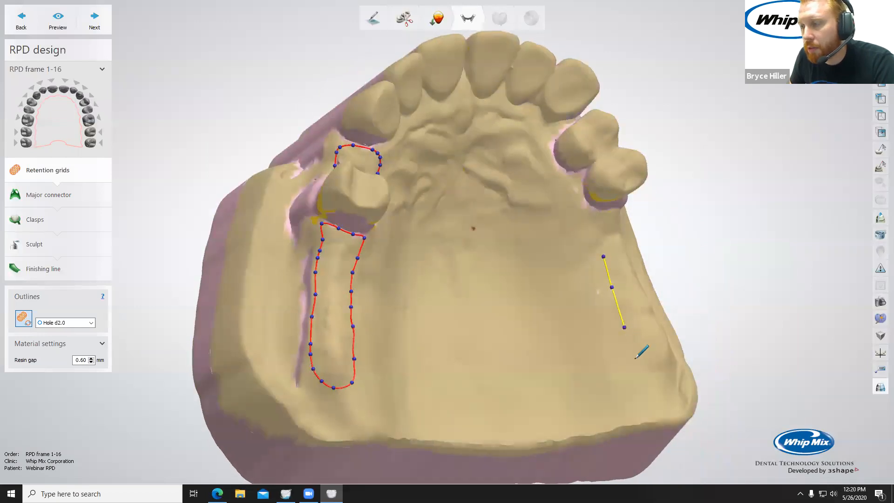
{"action": "left_click", "coordinate": [628, 362]}
Continue the new ridge outline around its posterior end and forward along the buccal edge.
{"action": "right_click_drag", "start_coordinate": [629, 361], "coordinate": [615, 370]}
{"action": "left_click", "coordinate": [615, 371]}
{"action": "left_click", "coordinate": [618, 344]}
{"action": "right_click_drag", "start_coordinate": [601, 328], "coordinate": [547, 340]}
{"action": "left_click", "coordinate": [546, 340]}
{"action": "left_click", "coordinate": [547, 320]}
{"action": "left_click", "coordinate": [550, 293]}
{"action": "left_click", "coordinate": [545, 265]}
{"action": "left_click", "coordinate": [544, 250]}
Close the ridge outline by placing points behind the last molar and down to its palatal starting point.
{"action": "right_click_drag", "start_coordinate": [579, 193], "coordinate": [579, 173]}
{"action": "left_click", "coordinate": [574, 178]}
{"action": "left_click", "coordinate": [552, 181]}
{"action": "left_click", "coordinate": [539, 190]}
{"action": "left_click", "coordinate": [543, 216]}
{"action": "left_click", "coordinate": [552, 229]}
{"action": "left_click", "coordinate": [560, 240]}
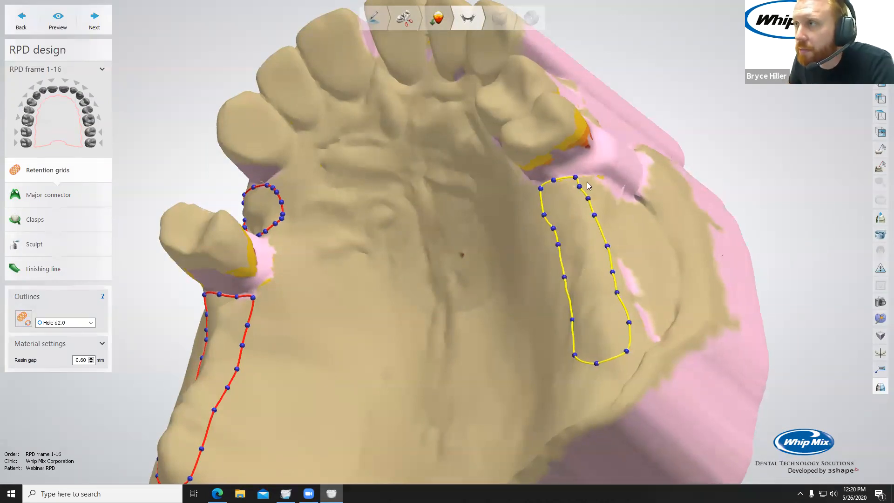
Refine the new outline by shifting its anterior buccal corner point outward and an anterior palatal point inward.
{"action": "right_click_drag", "start_coordinate": [589, 186], "coordinate": [604, 177]}
{"action": "left_click_drag", "start_coordinate": [603, 184], "coordinate": [613, 182]}
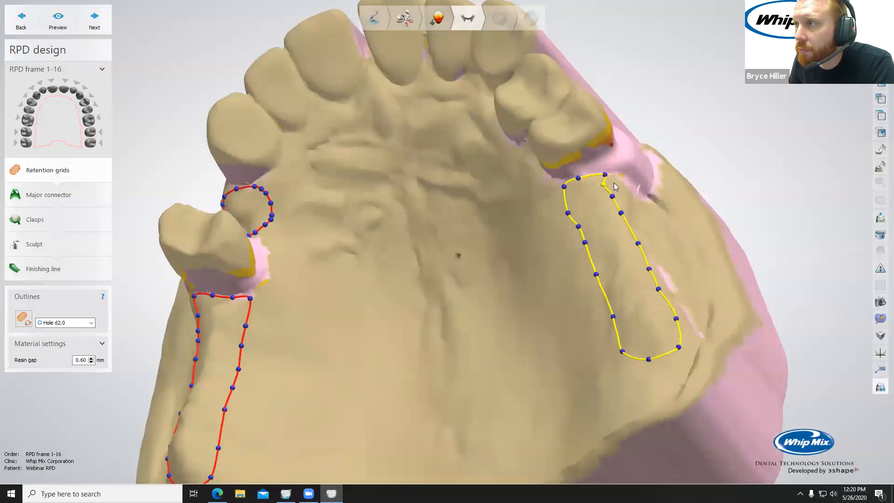
{"action": "left_click_drag", "start_coordinate": [567, 212], "coordinate": [573, 212]}
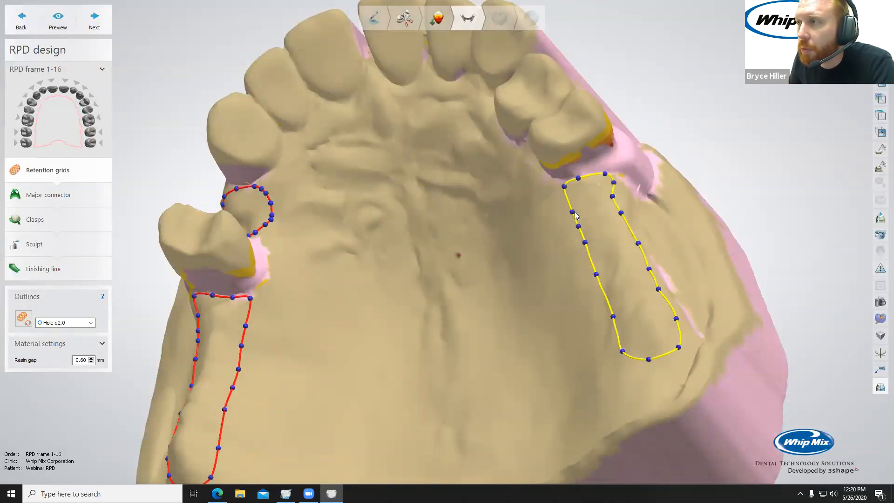
Check the ridge outline from several angles, then generate the retention grids and proceed to the major connector design.
{"action": "right_click_drag", "start_coordinate": [576, 190], "coordinate": [611, 267]}
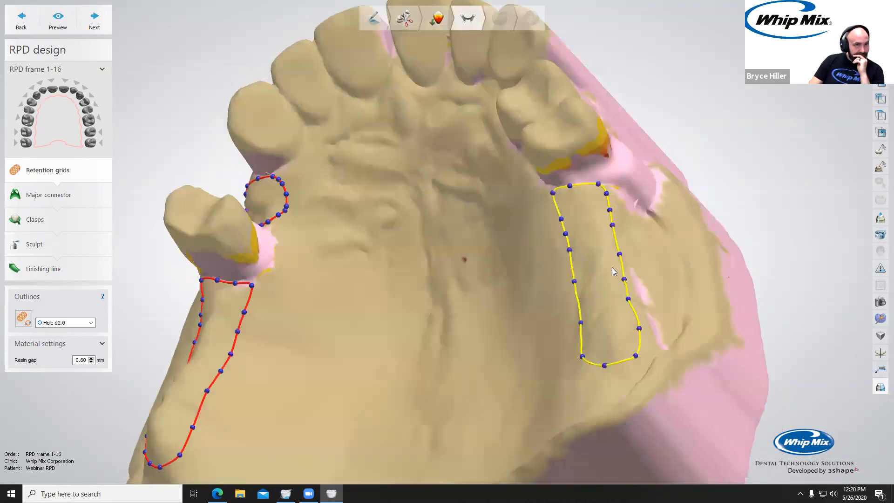
{"action": "scroll", "coordinate": [594, 267], "scroll_direction": "down", "scroll_amount": 7}
{"action": "scroll", "coordinate": [594, 267], "scroll_direction": "up", "scroll_amount": 6}
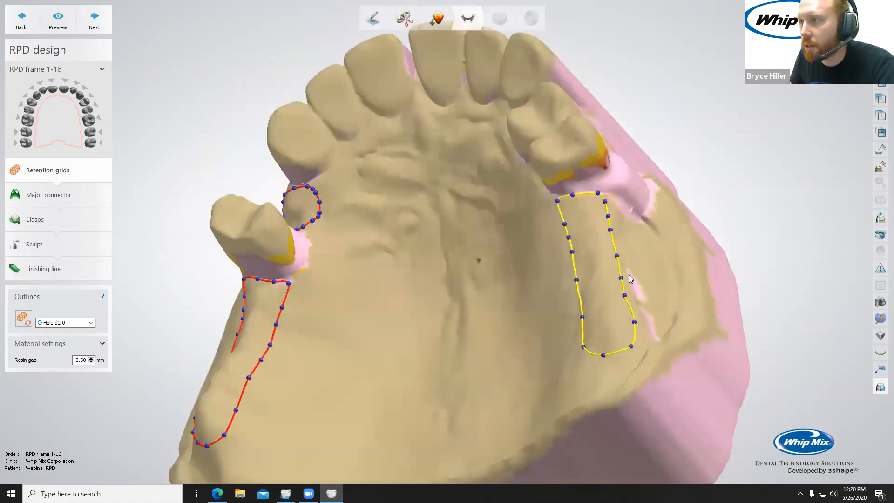
{"action": "scroll", "coordinate": [546, 277], "scroll_direction": "down", "scroll_amount": 6}
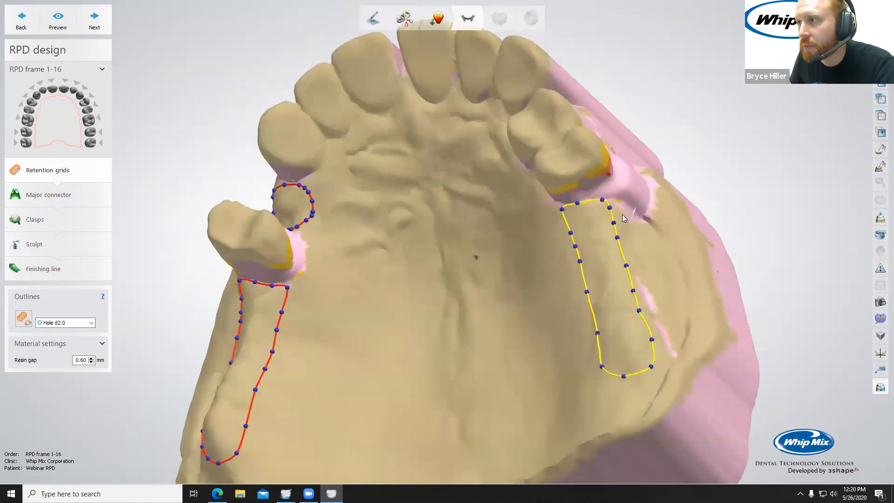
{"action": "right_click_drag", "start_coordinate": [544, 276], "coordinate": [547, 312]}
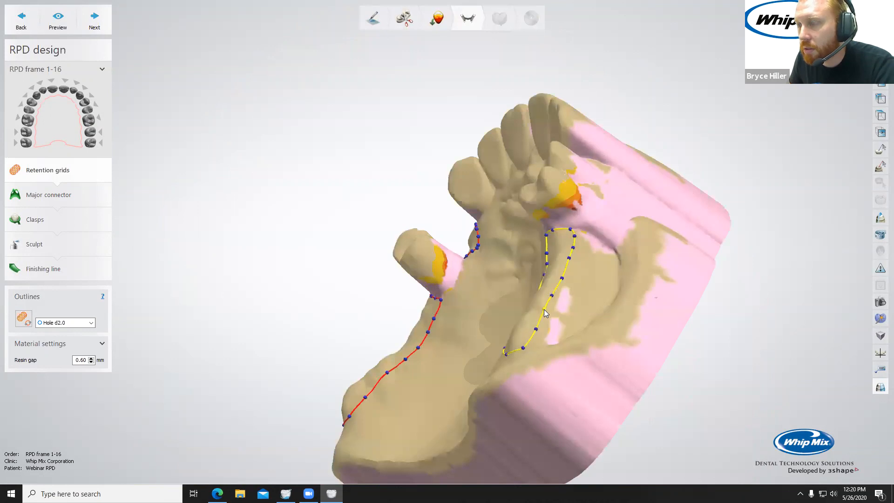
{"action": "right_click_drag", "start_coordinate": [591, 288], "coordinate": [577, 145]}
{"action": "scroll", "coordinate": [647, 258], "scroll_direction": "down", "scroll_amount": 5}
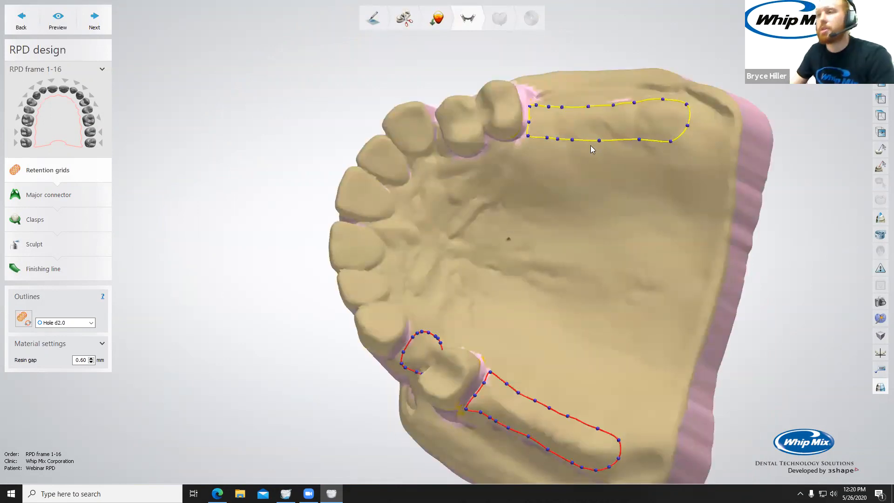
{"action": "left_click", "coordinate": [95, 18]}
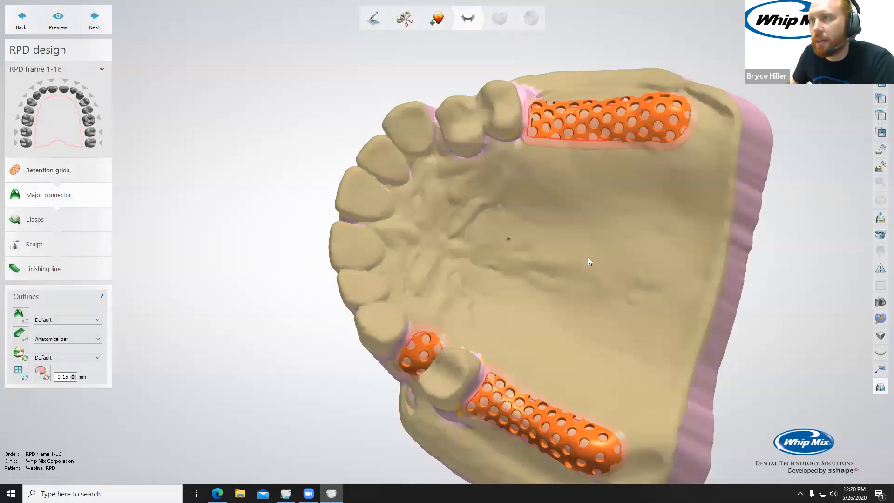
Set the major connector's bar type to Standard bar.
{"action": "right_click_drag", "start_coordinate": [576, 275], "coordinate": [508, 229]}
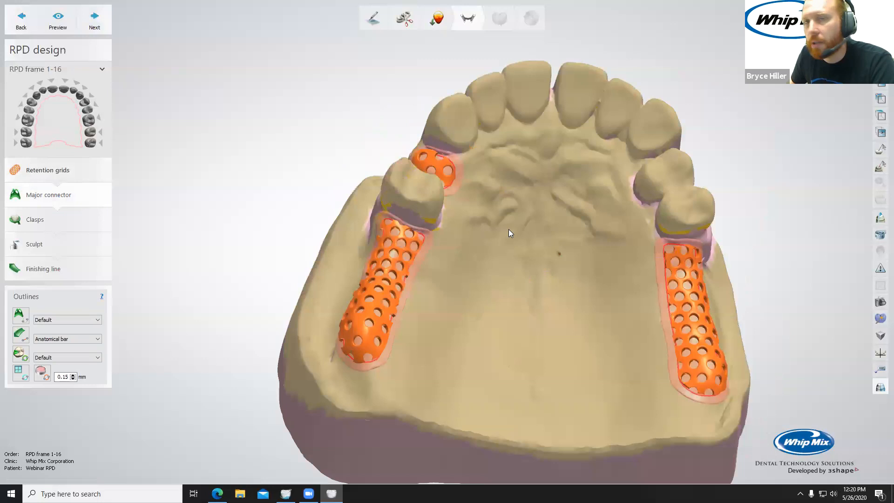
{"action": "right_click_drag", "start_coordinate": [518, 295], "coordinate": [506, 264]}
{"action": "right_click_drag", "start_coordinate": [525, 276], "coordinate": [504, 279]}
{"action": "scroll", "coordinate": [521, 269], "scroll_direction": "down", "scroll_amount": 3}
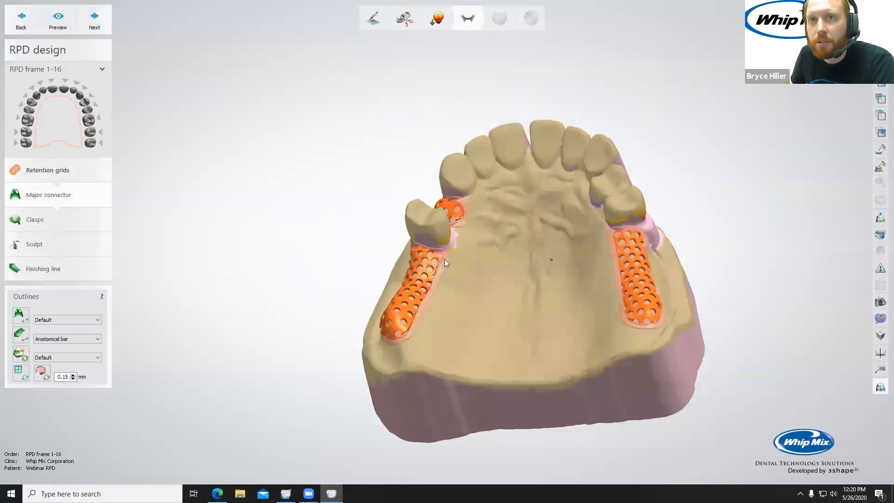
{"action": "right_click_drag", "start_coordinate": [444, 259], "coordinate": [446, 273]}
{"action": "middle_click_drag", "start_coordinate": [446, 273], "coordinate": [353, 231]}
{"action": "left_click", "coordinate": [20, 318]}
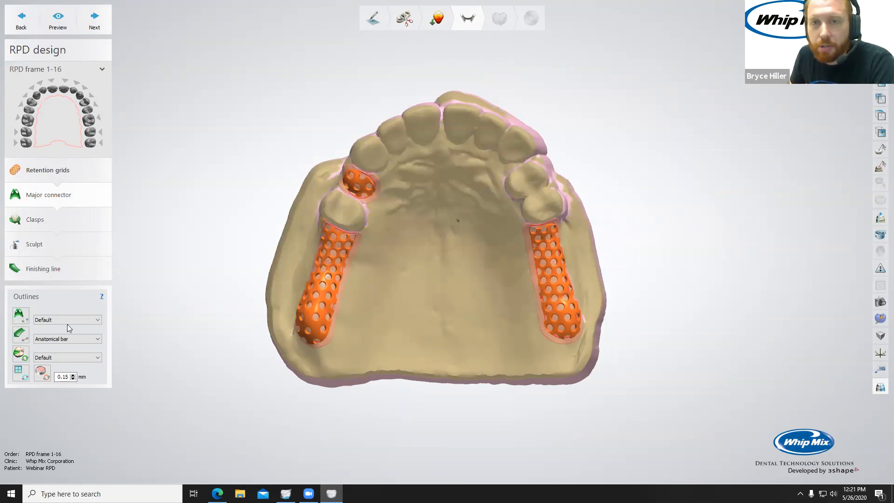
{"action": "left_click", "coordinate": [51, 339]}
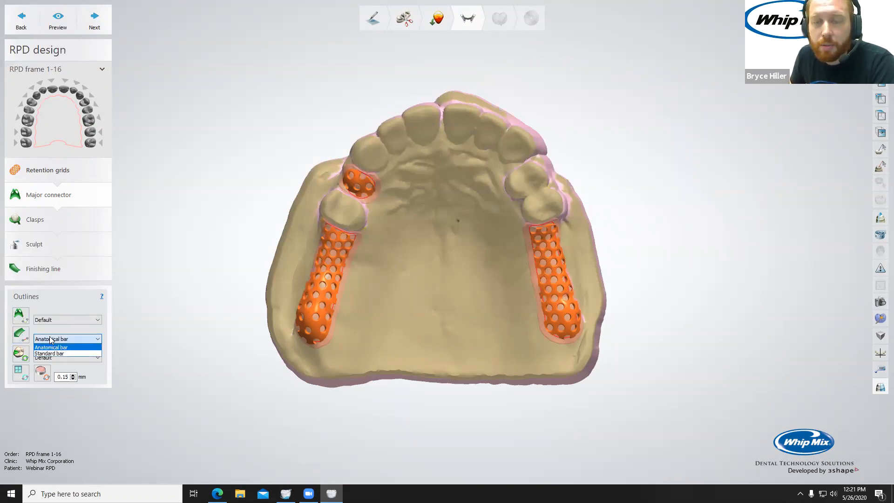
{"action": "left_click", "coordinate": [50, 354]}
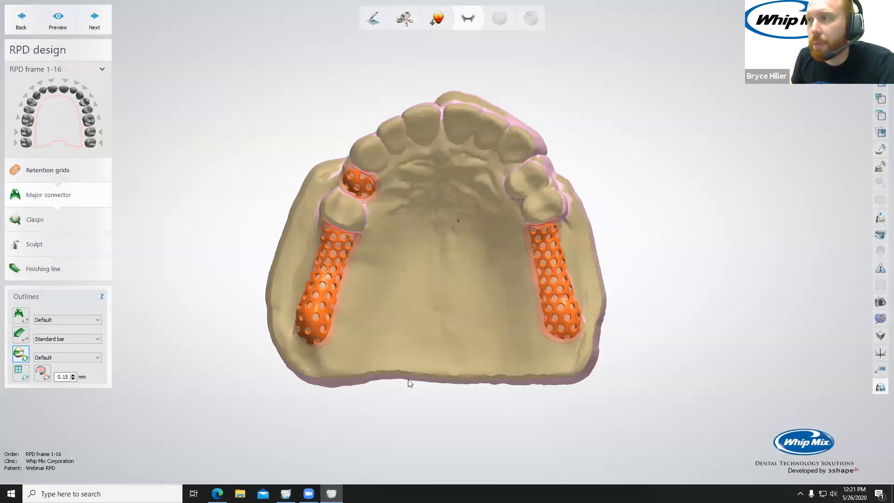
Set the thickness value for the palatal pad outline to 0.10 mm.
{"action": "right_click_drag", "start_coordinate": [511, 265], "coordinate": [477, 259]}
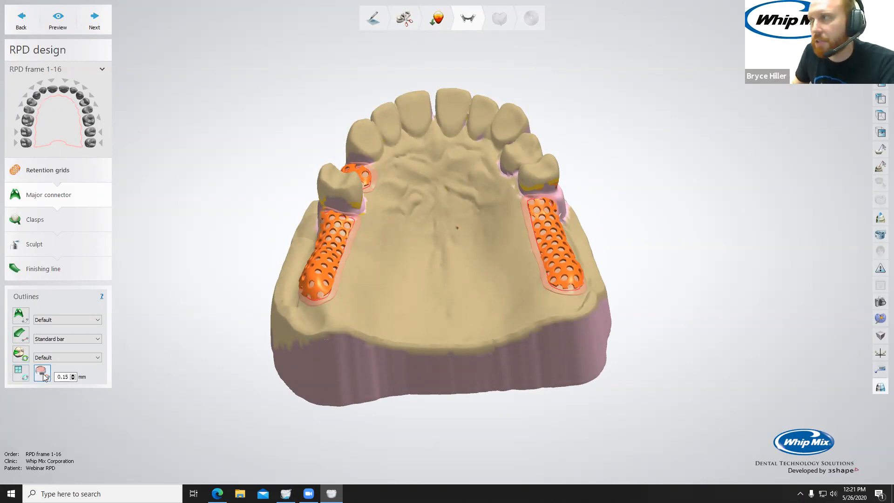
{"action": "left_click", "coordinate": [65, 377]}
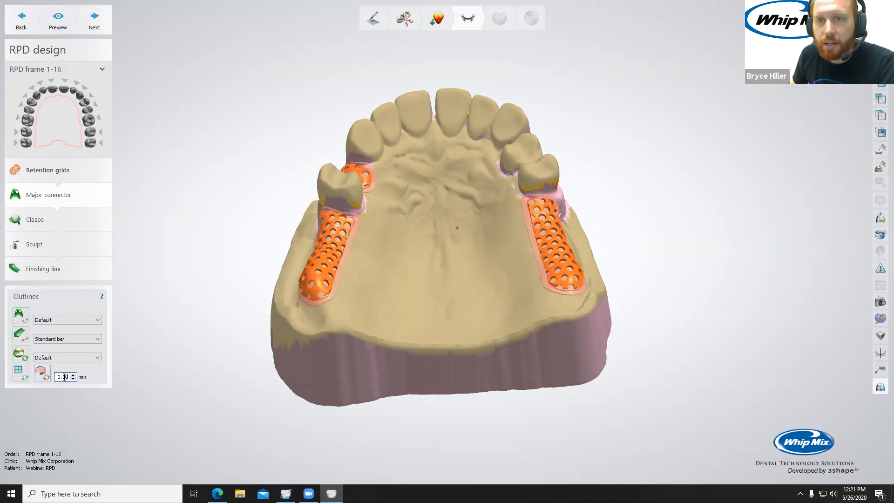
{"action": "scroll", "coordinate": [65, 377], "scroll_direction": "up", "scroll_amount": 1}
Try a closed 0.10 mm pad outline around the middle of the anterior palate, and delete it.
{"action": "left_click", "coordinate": [43, 374]}
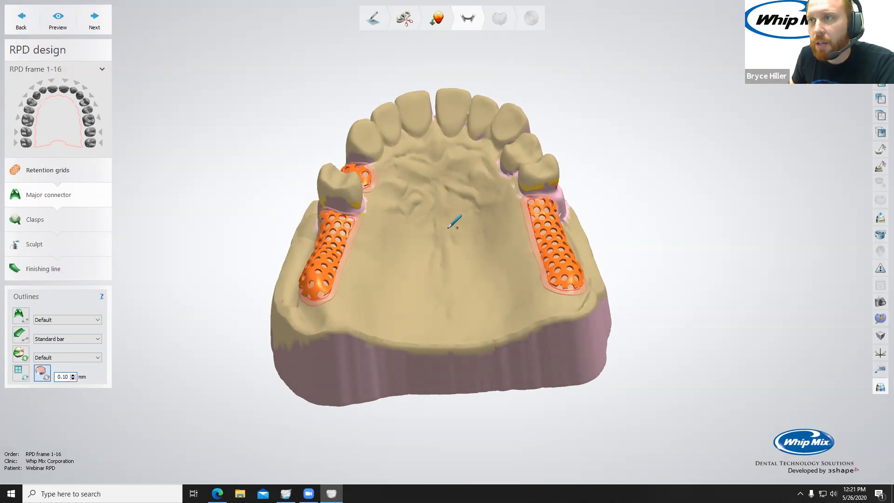
{"action": "right_click_drag", "start_coordinate": [447, 229], "coordinate": [447, 222]}
{"action": "left_click", "coordinate": [434, 172]}
{"action": "left_click", "coordinate": [414, 188]}
{"action": "left_click", "coordinate": [419, 228]}
{"action": "left_click", "coordinate": [466, 238]}
{"action": "left_click", "coordinate": [476, 203]}
{"action": "left_click", "coordinate": [468, 182]}
{"action": "left_click", "coordinate": [450, 175]}
{"action": "left_click", "coordinate": [434, 172]}
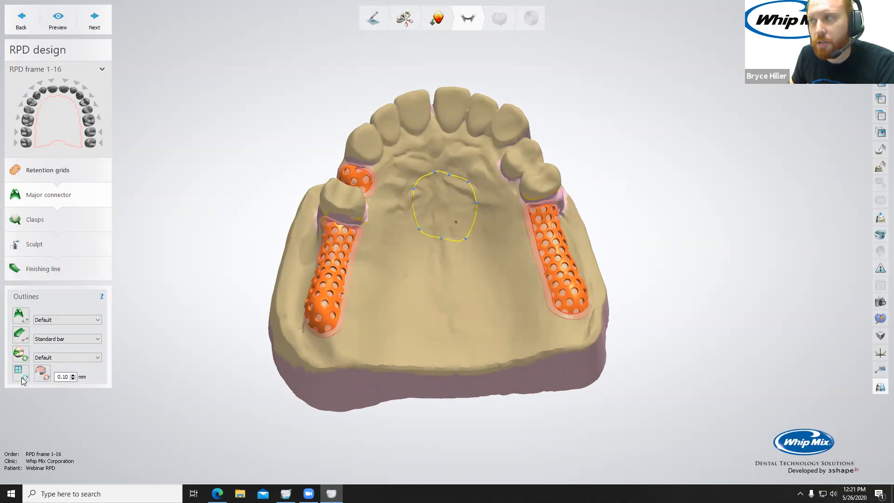
{"action": "right_click", "coordinate": [435, 172]}
{"action": "left_click", "coordinate": [466, 201]}
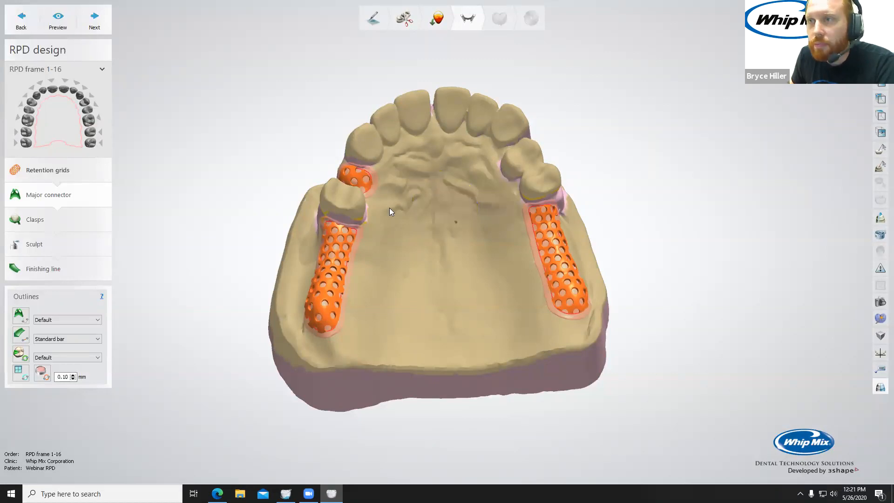
Start a Default major connector outline from the posterior ridge grid around the palatal margin of the isolated tooth.
{"action": "left_click", "coordinate": [56, 320]}
{"action": "left_click", "coordinate": [57, 319]}
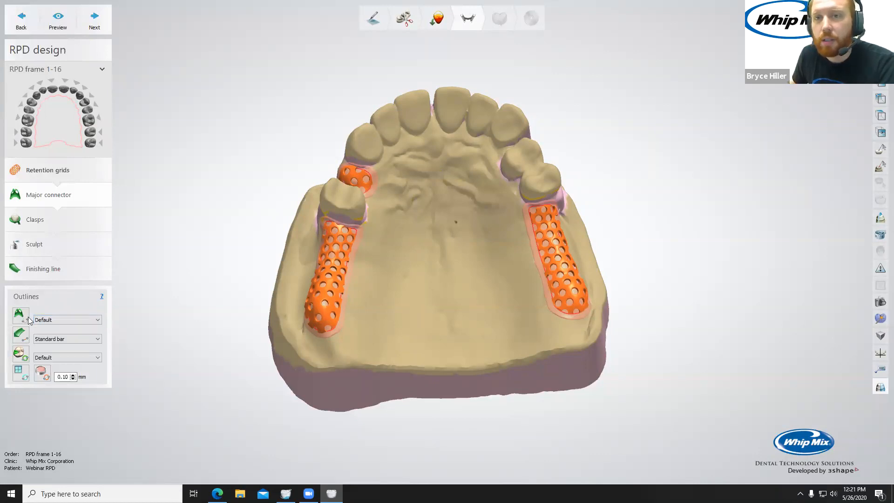
{"action": "left_click", "coordinate": [20, 314]}
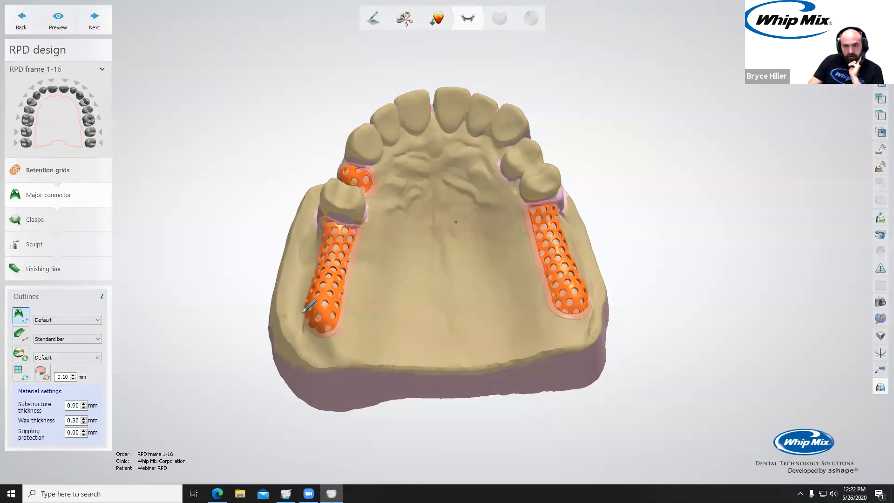
{"action": "scroll", "coordinate": [307, 300], "scroll_direction": "up", "scroll_amount": 3}
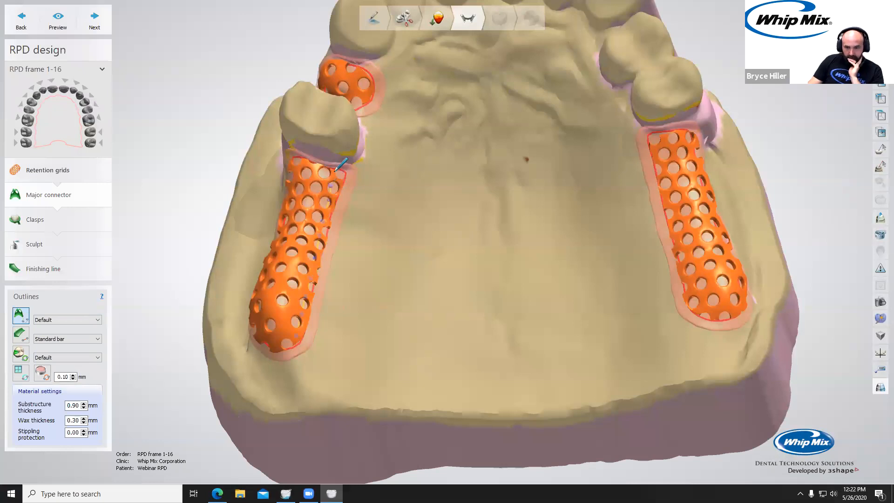
{"action": "left_click", "coordinate": [361, 158]}
{"action": "left_click", "coordinate": [365, 150]}
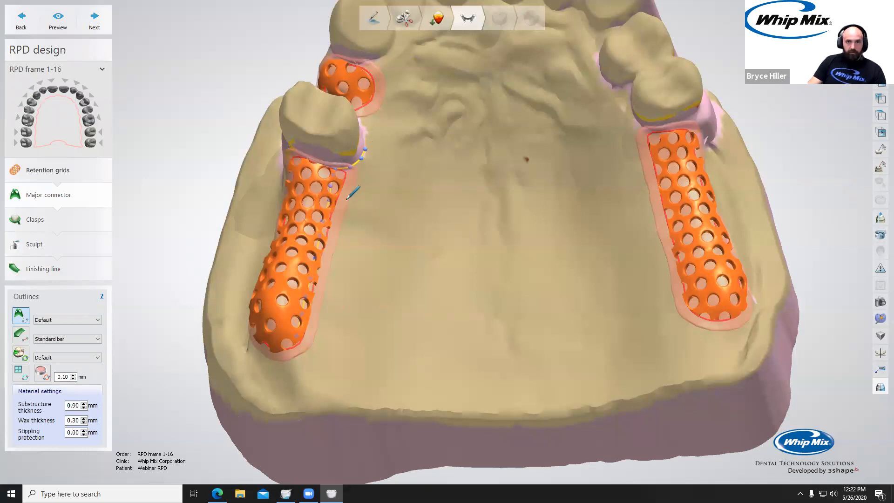
{"action": "right_click_drag", "start_coordinate": [347, 198], "coordinate": [355, 166]}
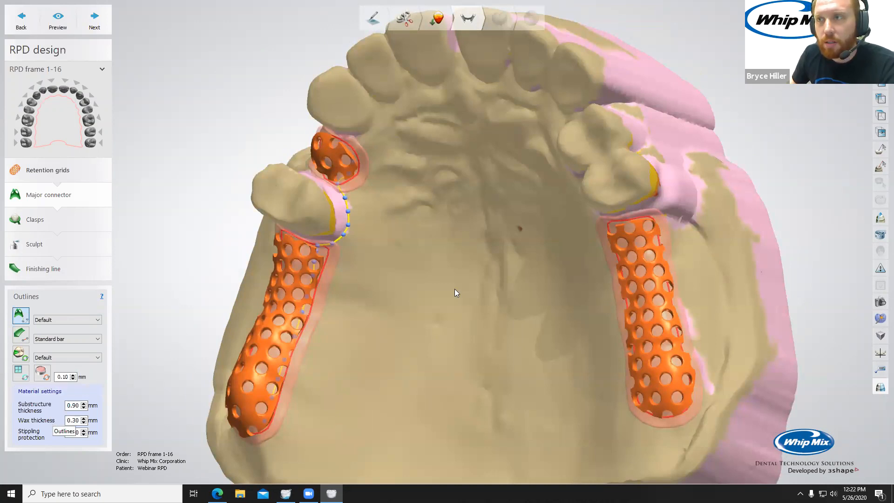
{"action": "key", "text": "F1"}
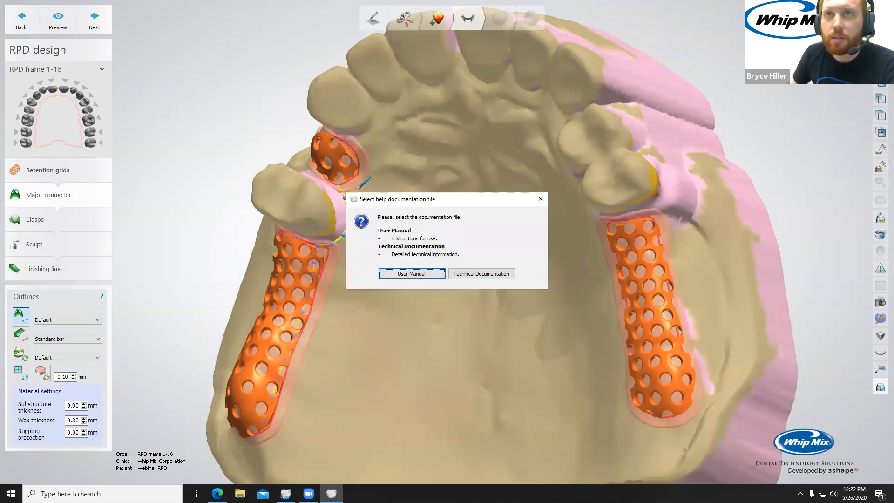
{"action": "key", "text": "Escape"}
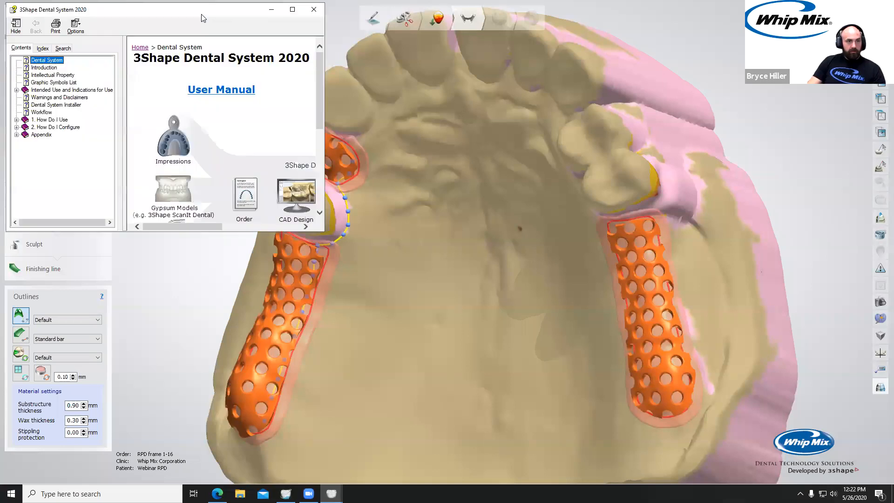
{"action": "left_click", "coordinate": [313, 10]}
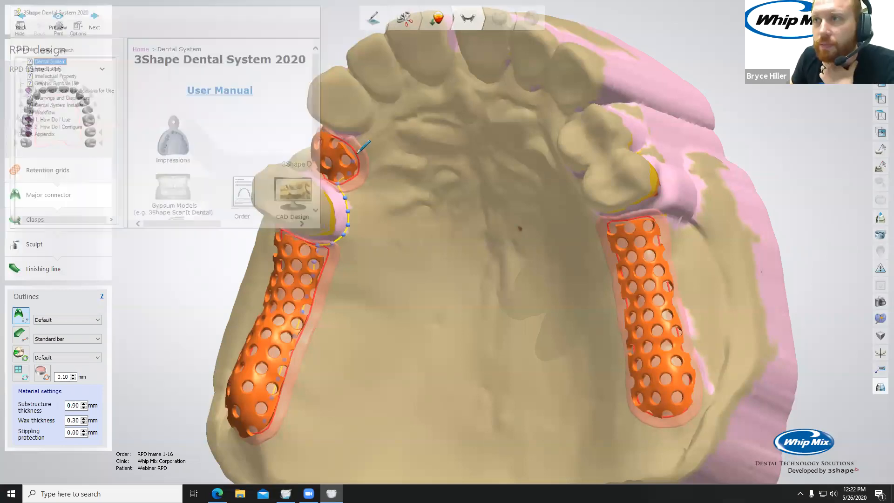
Extend the major connector outline past the small gap grid along the palatal margins of the adjacent canine, lateral and central incisors.
{"action": "left_click", "coordinate": [373, 125]}
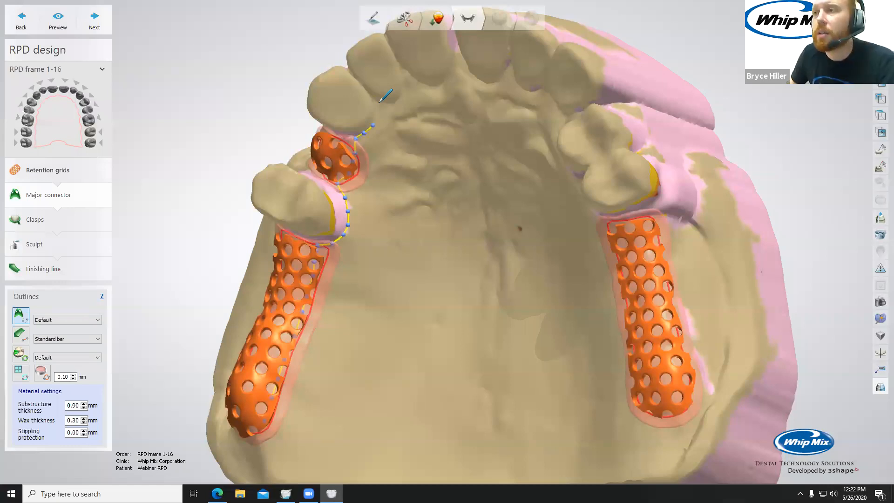
{"action": "left_click", "coordinate": [377, 104]}
{"action": "right_click_drag", "start_coordinate": [389, 107], "coordinate": [402, 105]}
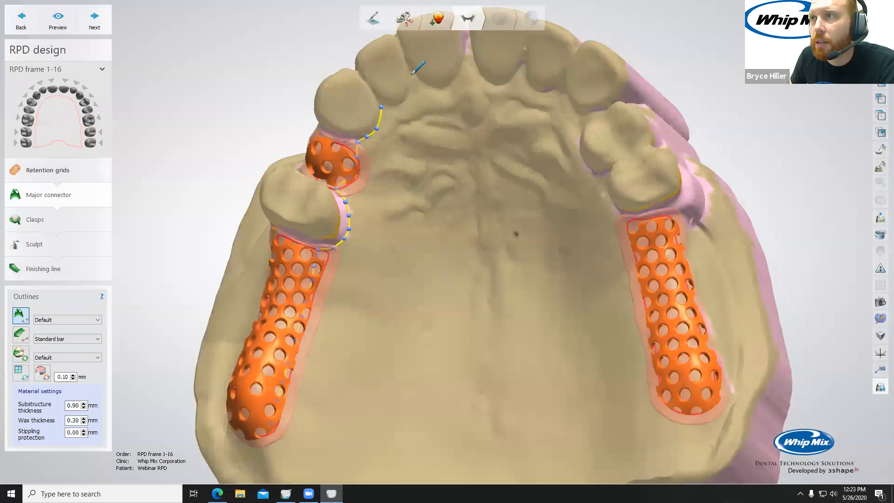
{"action": "left_click", "coordinate": [460, 70]}
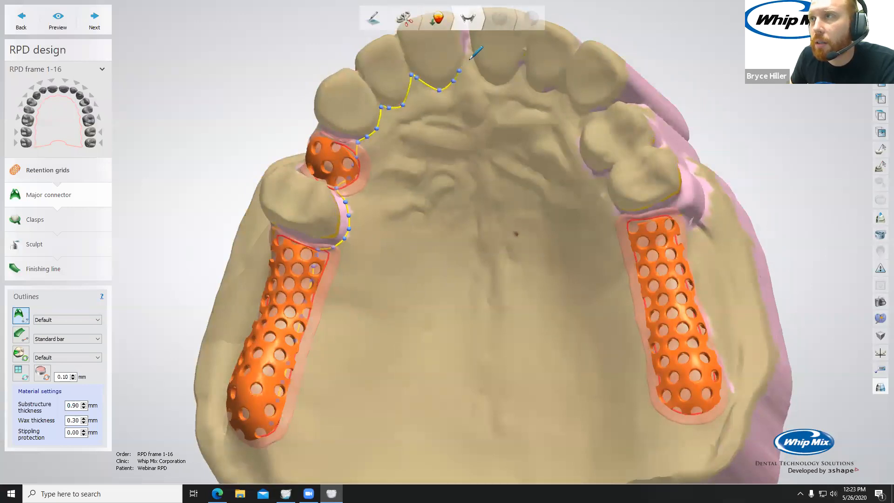
Extend the major connector outline across the midline along the palatal margins of the opposite central and lateral incisors.
{"action": "left_click", "coordinate": [466, 55]}
{"action": "left_click", "coordinate": [484, 81]}
{"action": "left_click", "coordinate": [500, 85]}
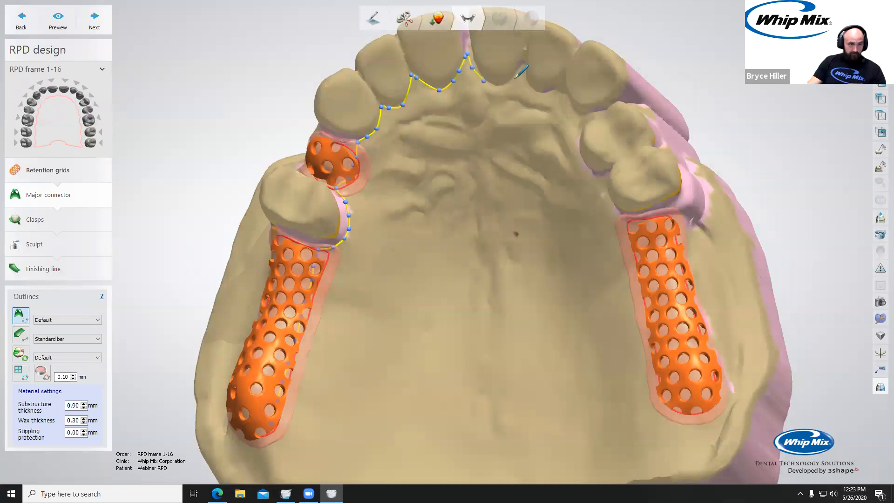
{"action": "left_click", "coordinate": [513, 78]}
{"action": "left_click", "coordinate": [522, 68]}
{"action": "left_click", "coordinate": [523, 82]}
{"action": "left_click", "coordinate": [532, 90]}
{"action": "left_click", "coordinate": [552, 93]}
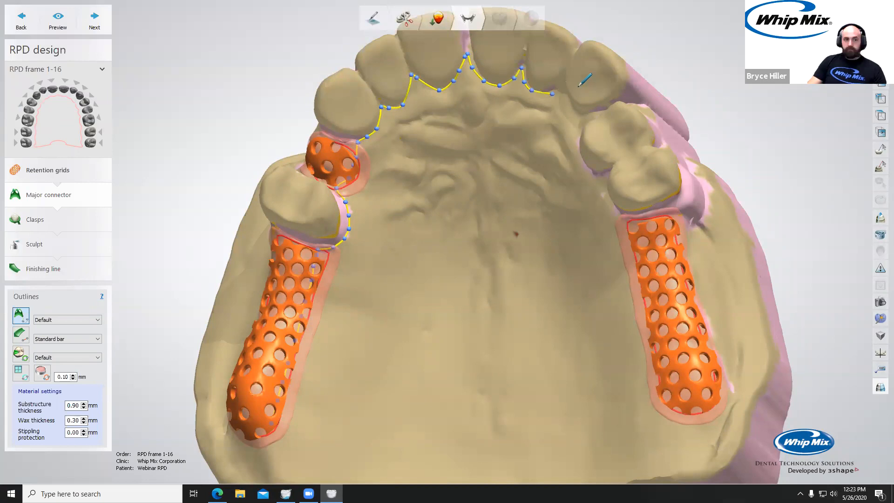
Extend the outline around the palatal margins of the canine and two posterior teeth and along the adjoining ridge grid to its distal end.
{"action": "right_click_drag", "start_coordinate": [579, 85], "coordinate": [600, 130]}
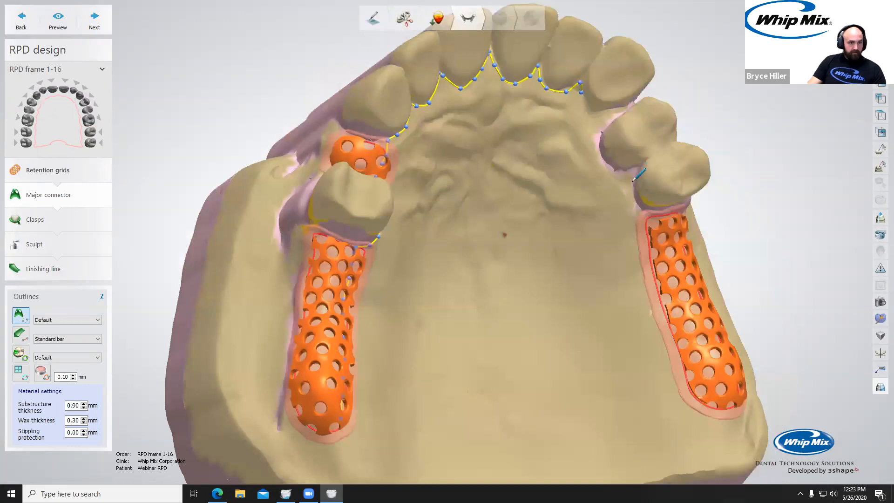
{"action": "left_click", "coordinate": [634, 208]}
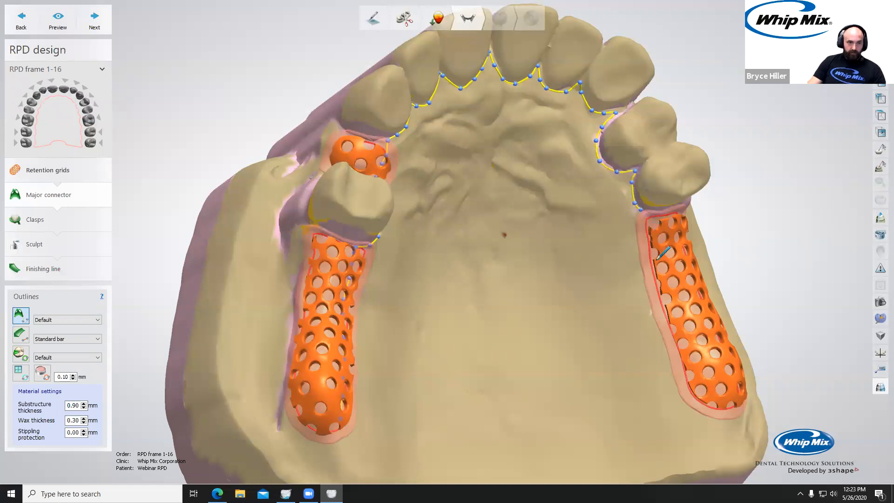
{"action": "right_click_drag", "start_coordinate": [658, 260], "coordinate": [656, 264]}
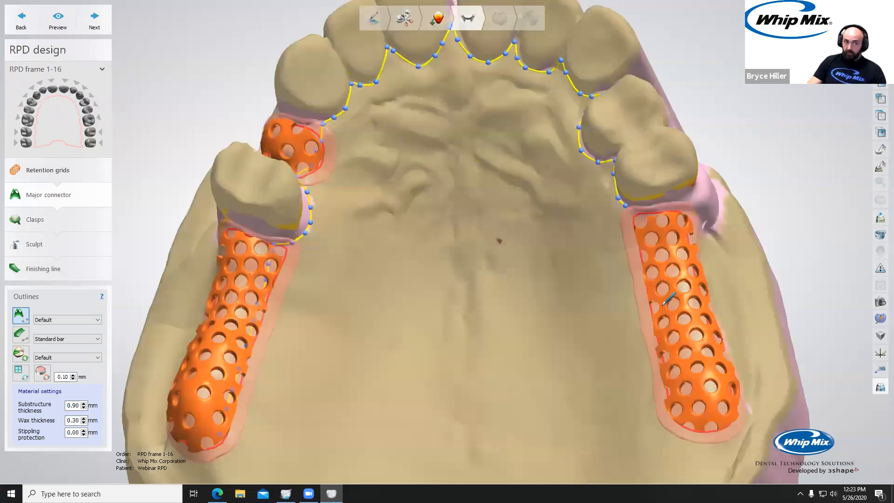
{"action": "scroll", "coordinate": [670, 308], "scroll_direction": "up", "scroll_amount": 2}
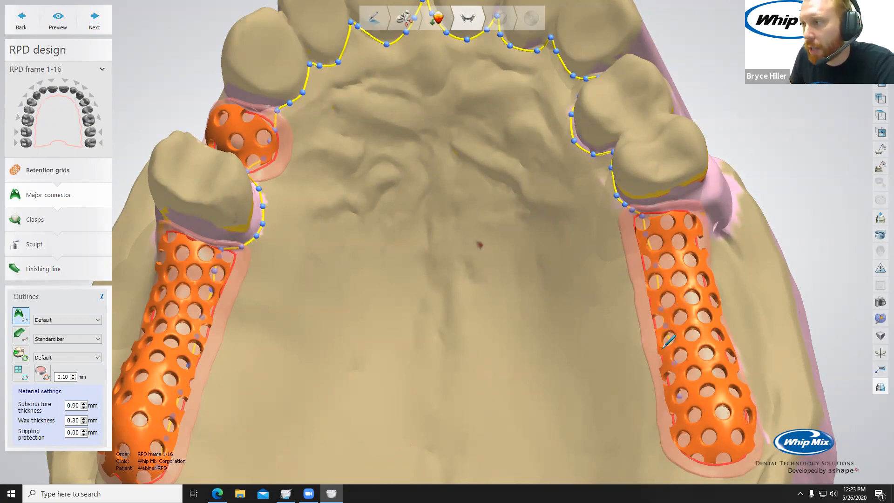
{"action": "right_click_drag", "start_coordinate": [669, 340], "coordinate": [649, 349]}
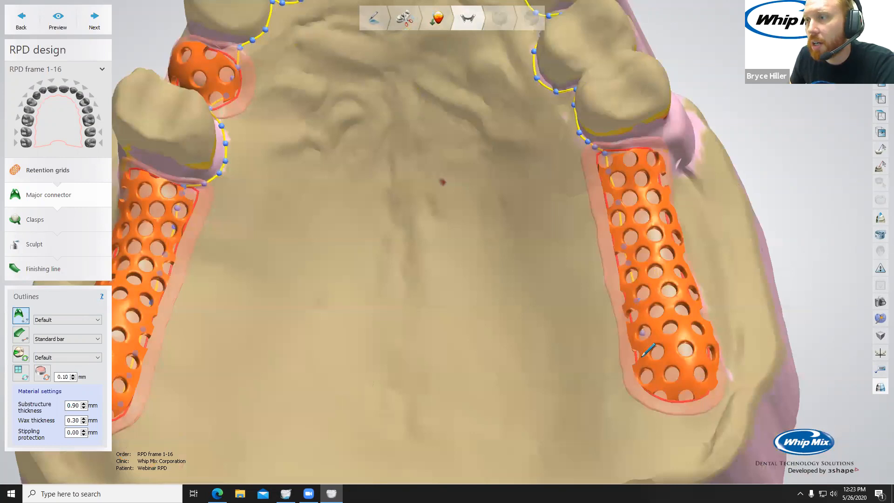
{"action": "right_click_drag", "start_coordinate": [642, 356], "coordinate": [670, 385]}
{"action": "scroll", "coordinate": [708, 362], "scroll_direction": "down", "scroll_amount": 5}
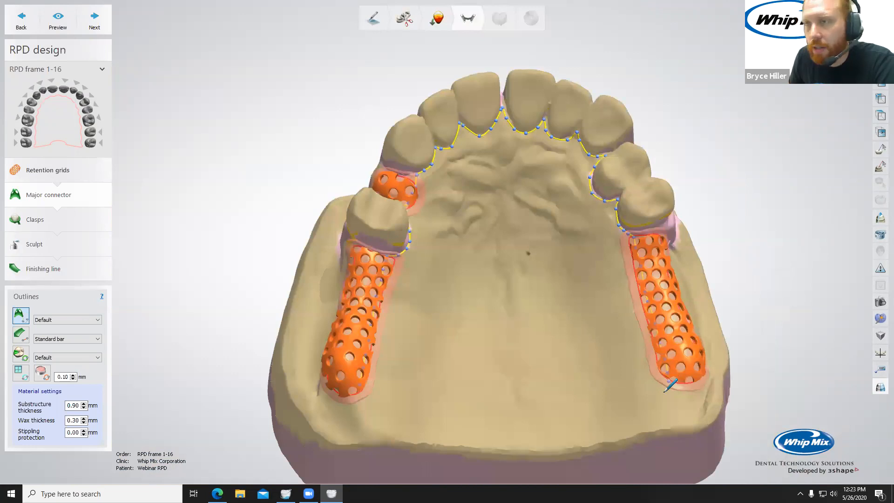
Carry the outline across the posterior palate to the opposite ridge grid and close the major connector loop.
{"action": "left_click", "coordinate": [664, 391]}
{"action": "left_click", "coordinate": [641, 395]}
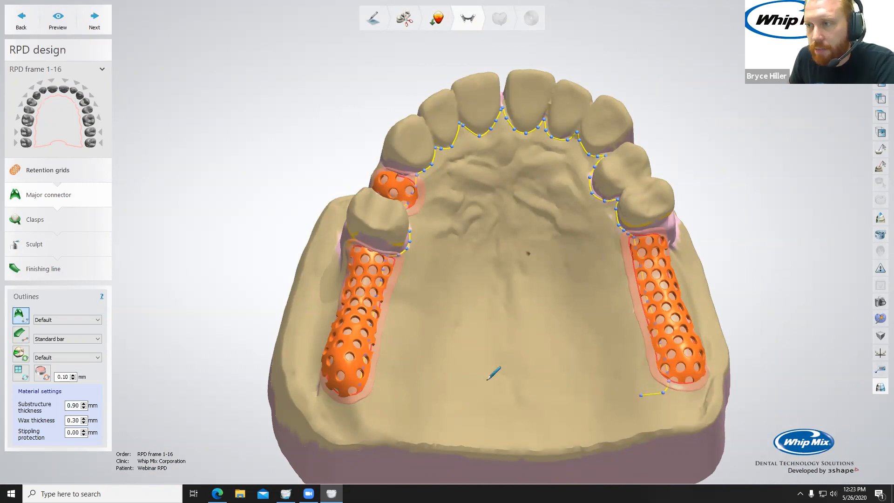
{"action": "left_click", "coordinate": [411, 396]}
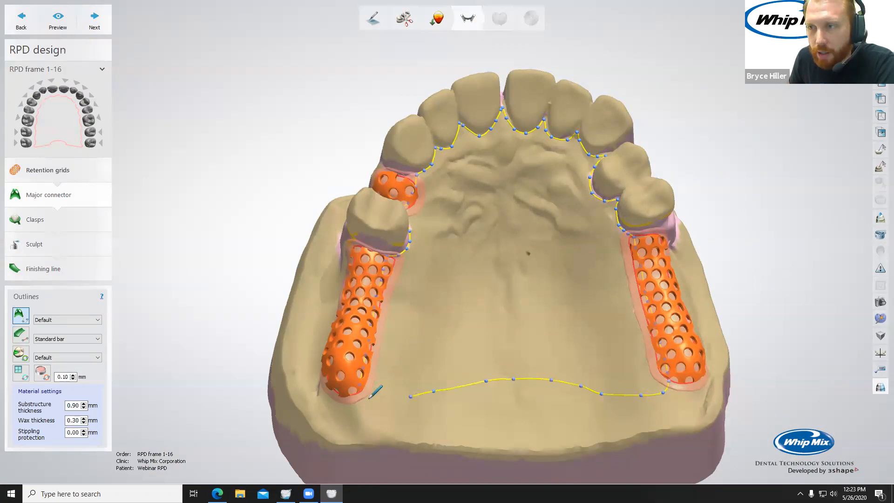
{"action": "left_click", "coordinate": [358, 396]}
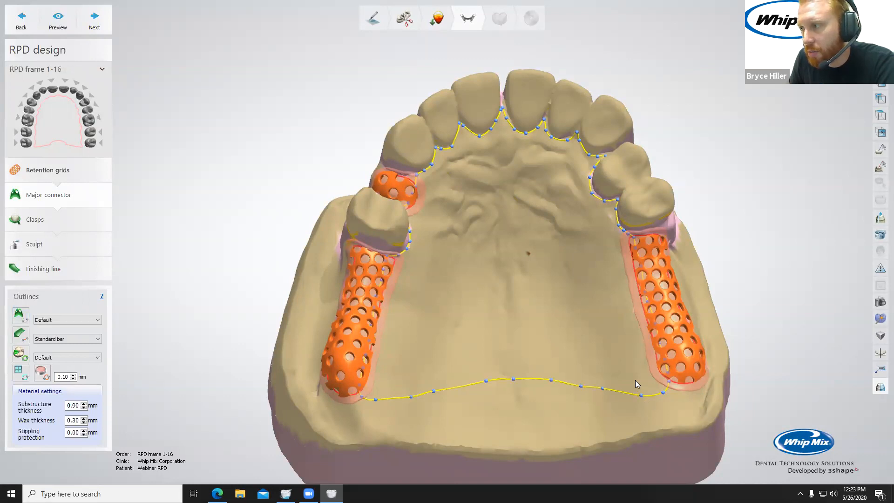
Reshape the posterior border of the major connector into a smoother curve and preview the full palatal plate.
{"action": "left_click", "coordinate": [652, 382]}
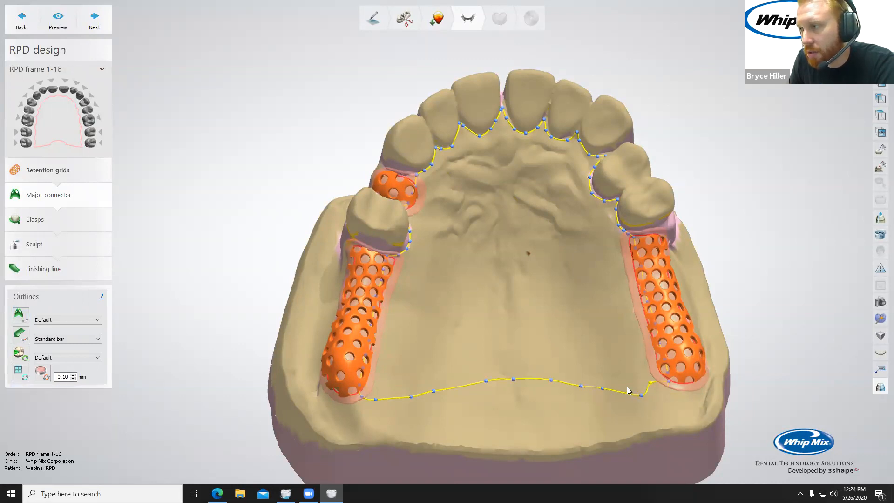
{"action": "left_click", "coordinate": [626, 388]}
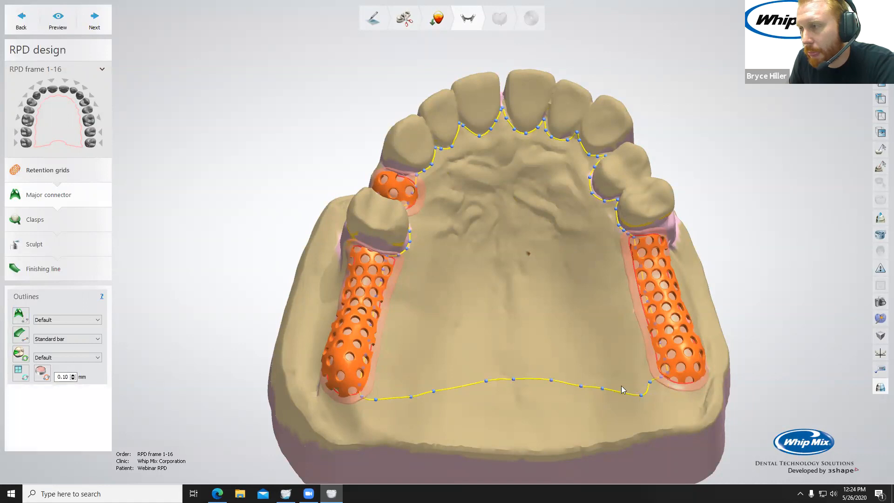
{"action": "left_click", "coordinate": [481, 371]}
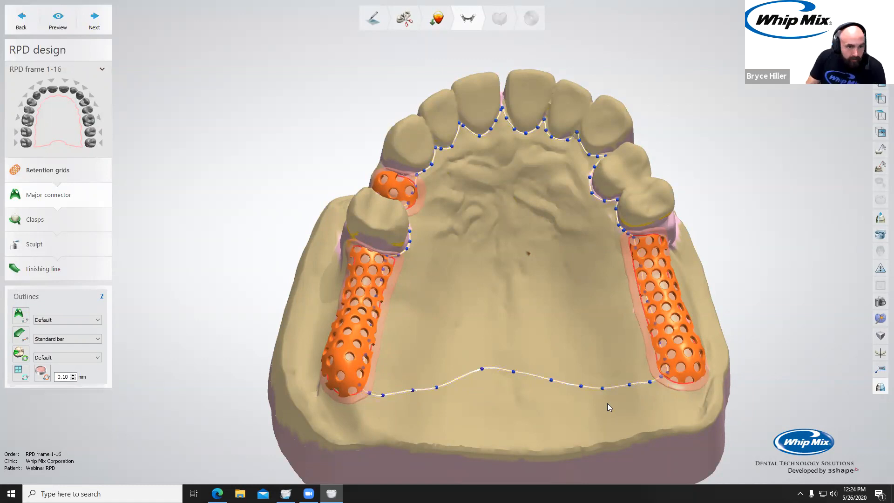
{"action": "left_click", "coordinate": [520, 373]}
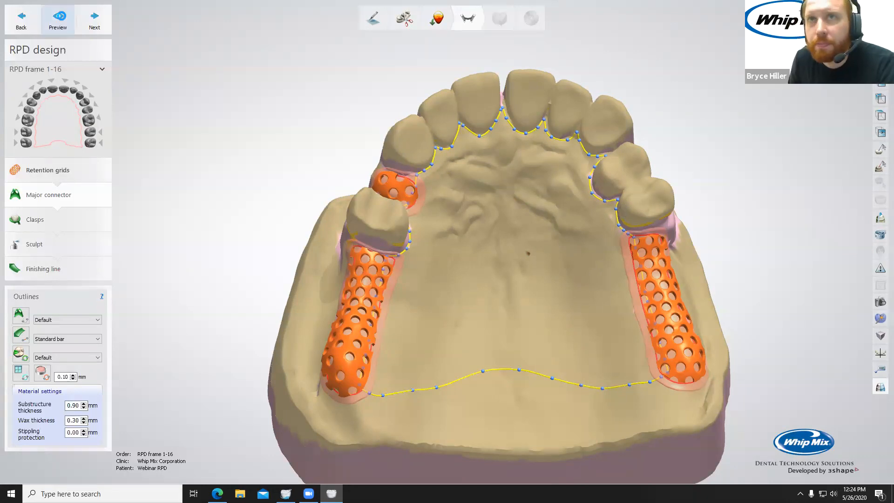
{"action": "left_click", "coordinate": [58, 19]}
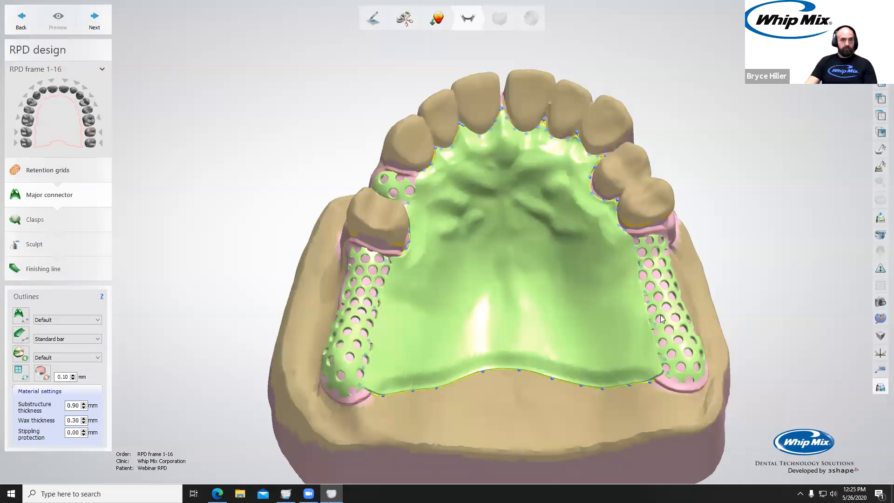
Draw a closed hole outline around the middle of the palate inside the major connector and preview the opening.
{"action": "left_click", "coordinate": [21, 371]}
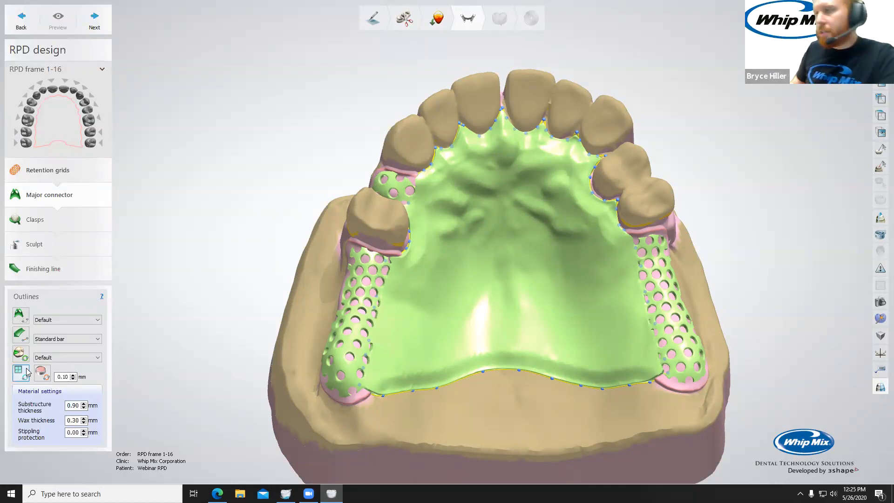
{"action": "left_click", "coordinate": [23, 372]}
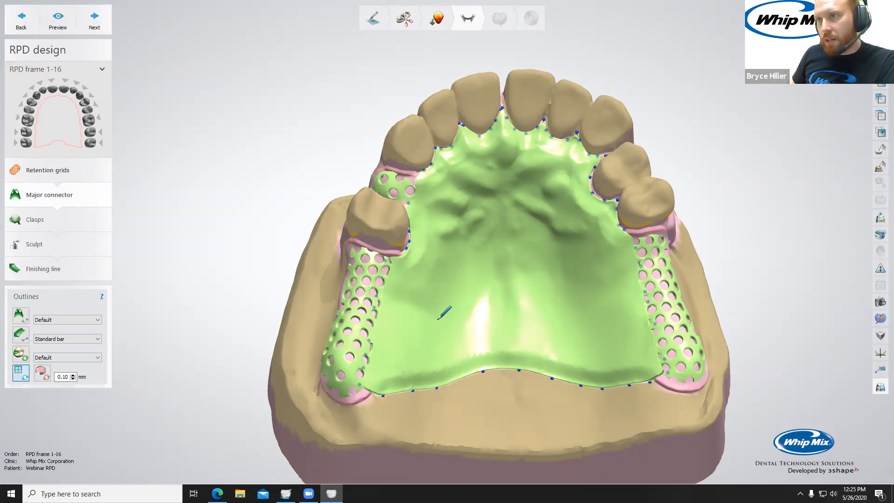
{"action": "mouse_move", "coordinate": [435, 319]}
{"action": "left_mouse_down"}
{"action": "mouse_move", "coordinate": [436, 224]}
{"action": "mouse_move", "coordinate": [473, 194]}
{"action": "mouse_move", "coordinate": [495, 191]}
{"action": "mouse_move", "coordinate": [530, 193]}
{"action": "mouse_move", "coordinate": [581, 218]}
{"action": "mouse_move", "coordinate": [601, 299]}
{"action": "left_mouse_up"}
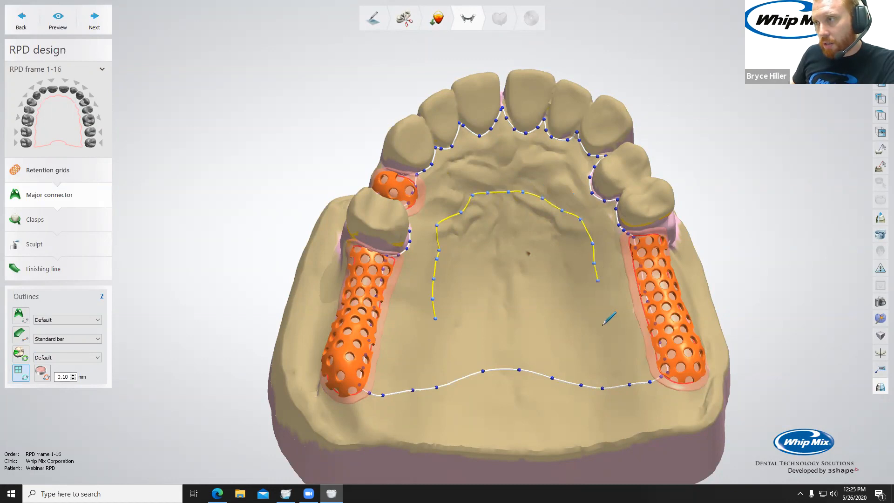
{"action": "mouse_move", "coordinate": [611, 344]}
{"action": "left_mouse_down"}
{"action": "mouse_move", "coordinate": [597, 356]}
{"action": "mouse_move", "coordinate": [501, 333]}
{"action": "mouse_move", "coordinate": [440, 352]}
{"action": "mouse_move", "coordinate": [424, 344]}
{"action": "mouse_move", "coordinate": [434, 321]}
{"action": "left_mouse_up"}
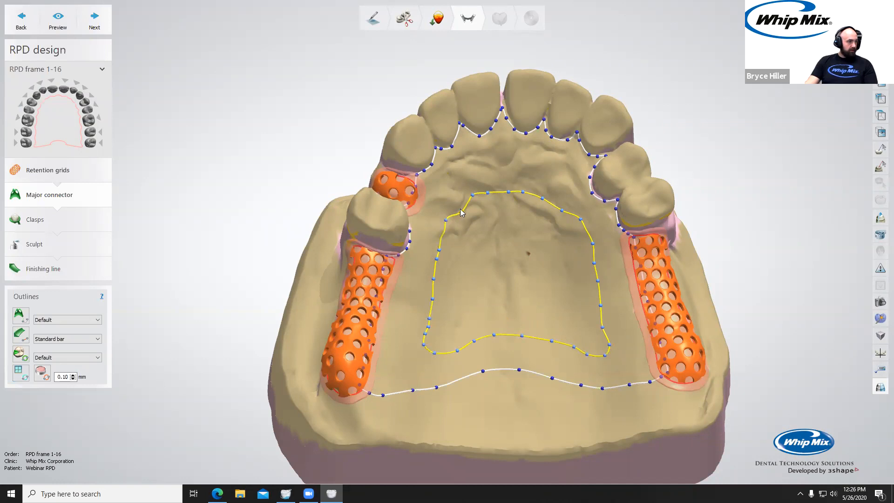
{"action": "scroll", "coordinate": [457, 224], "scroll_direction": "down", "scroll_amount": 3}
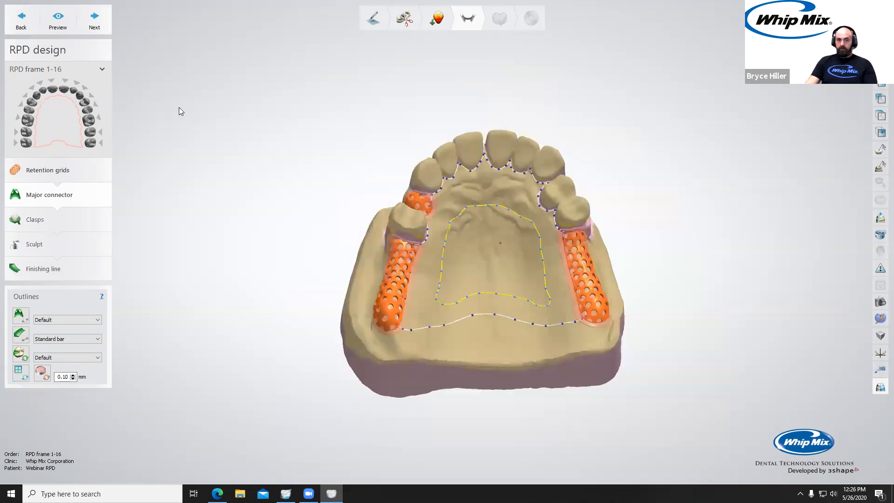
{"action": "left_click", "coordinate": [59, 25]}
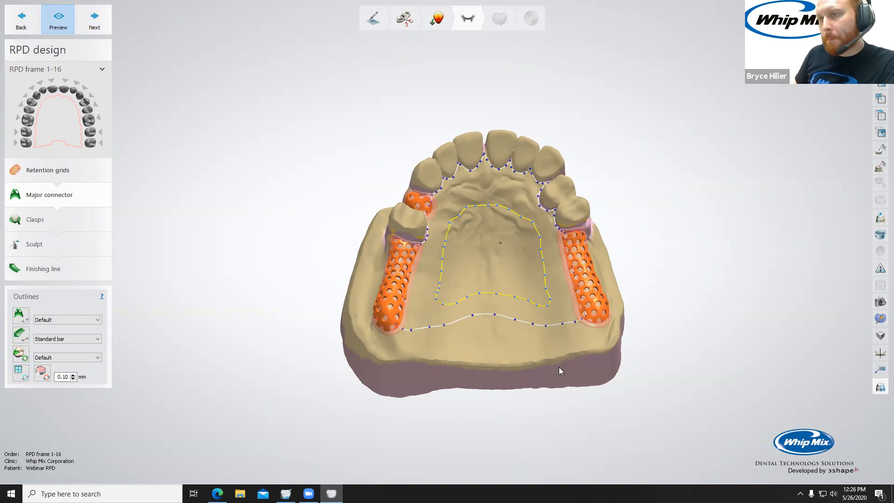
Smooth the posterior edge and rear corners of the palatal opening by moving its outline points, and preview the connector.
{"action": "scroll", "coordinate": [482, 286], "scroll_direction": "down", "scroll_amount": 2}
{"action": "right_click_drag", "start_coordinate": [477, 270], "coordinate": [543, 320]}
{"action": "scroll", "coordinate": [499, 306], "scroll_direction": "up", "scroll_amount": 2}
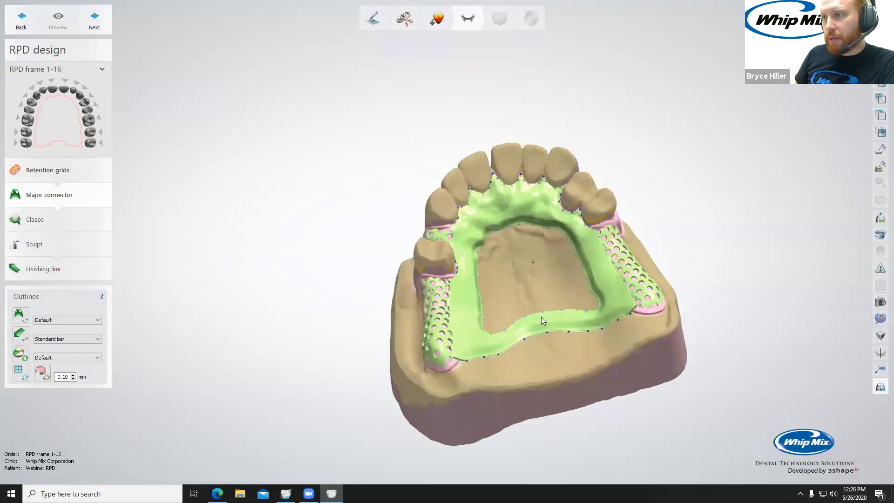
{"action": "scroll", "coordinate": [518, 293], "scroll_direction": "up", "scroll_amount": 2}
{"action": "right_click_drag", "start_coordinate": [468, 384], "coordinate": [487, 382]}
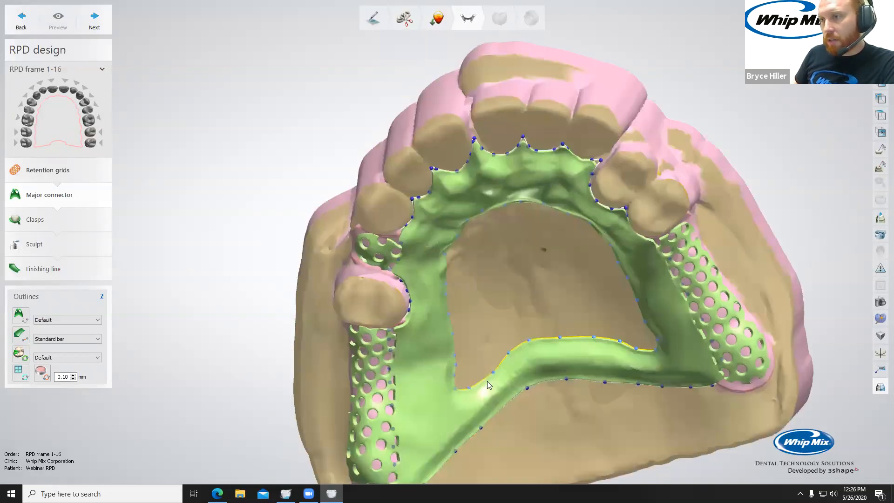
{"action": "left_click", "coordinate": [493, 374]}
{"action": "left_click_drag", "start_coordinate": [493, 372], "coordinate": [490, 367]}
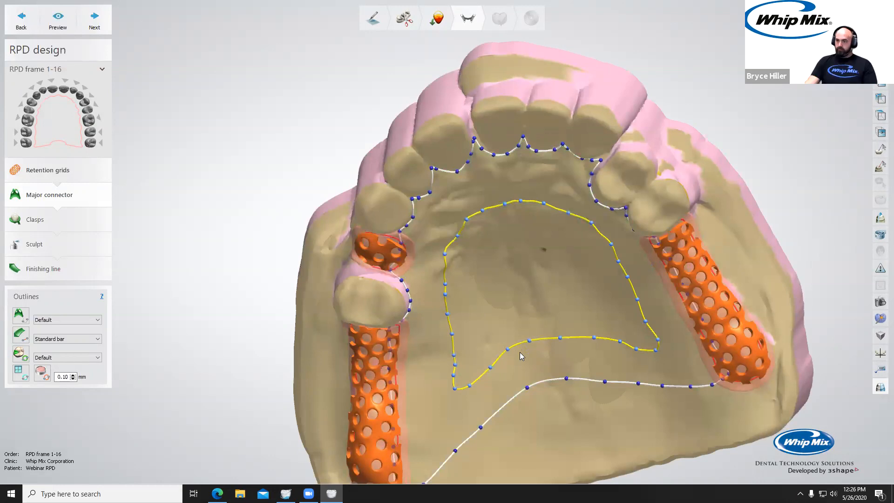
{"action": "left_click_drag", "start_coordinate": [559, 337], "coordinate": [559, 334]}
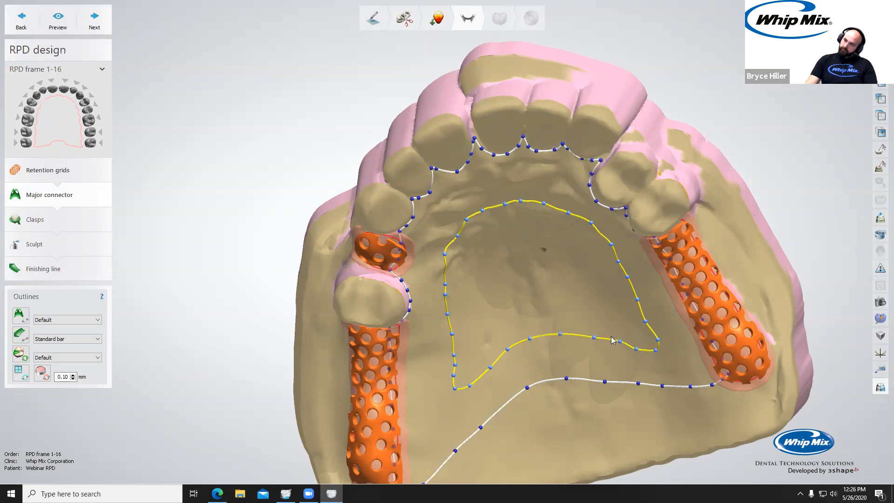
{"action": "left_click_drag", "start_coordinate": [620, 342], "coordinate": [649, 348]}
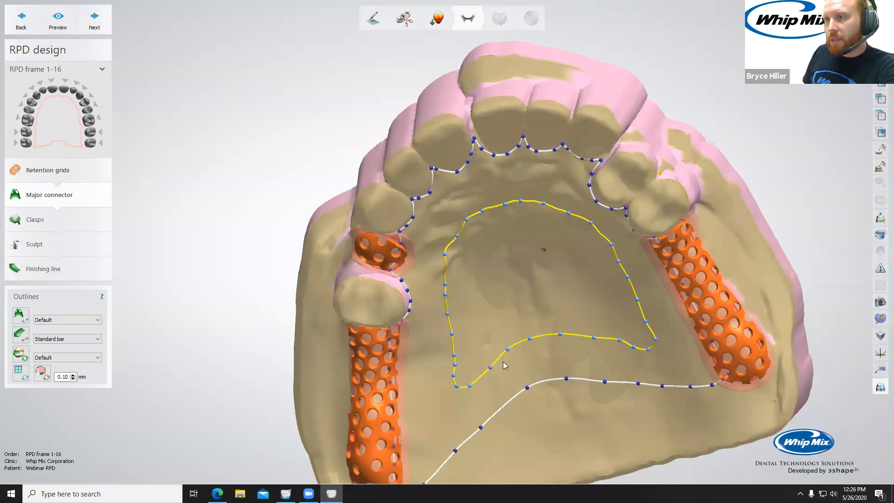
{"action": "right_click_drag", "start_coordinate": [530, 354], "coordinate": [449, 273]}
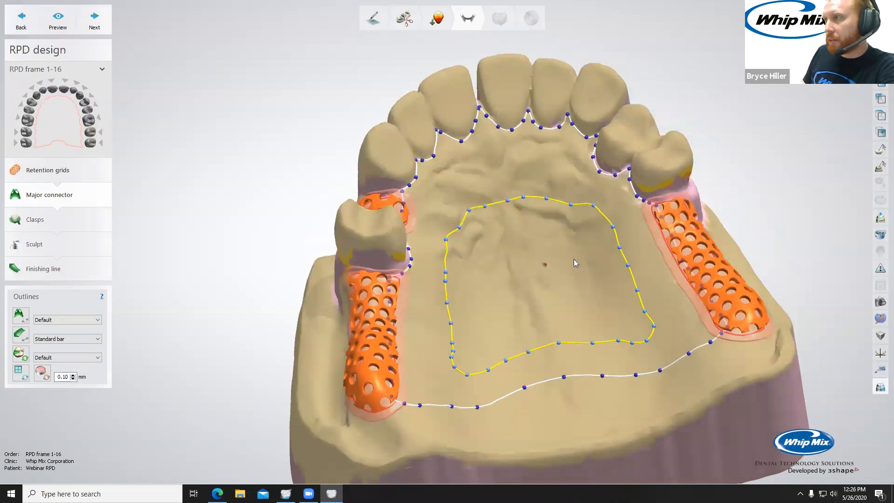
{"action": "left_click", "coordinate": [58, 19]}
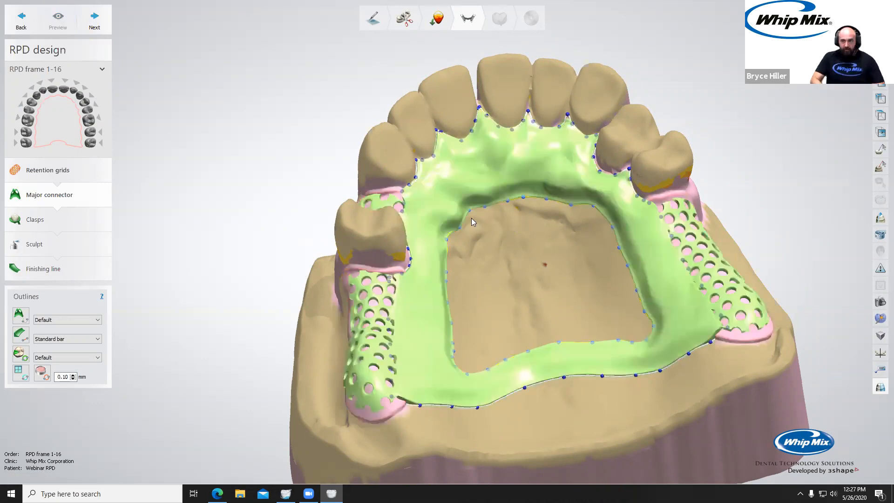
Move the anterior edge of the palatal opening forward and round its front corners.
{"action": "left_click_drag", "start_coordinate": [460, 227], "coordinate": [574, 193]}
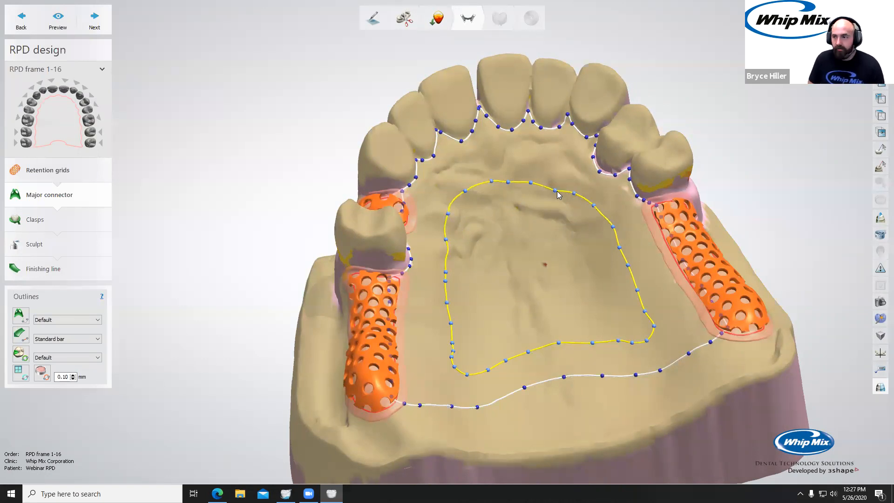
{"action": "mouse_move", "coordinate": [555, 191]}
{"action": "left_mouse_down"}
{"action": "mouse_move", "coordinate": [577, 189]}
{"action": "mouse_move", "coordinate": [509, 173]}
{"action": "mouse_move", "coordinate": [558, 177]}
{"action": "left_mouse_up"}
{"action": "left_click_drag", "start_coordinate": [593, 206], "coordinate": [598, 203]}
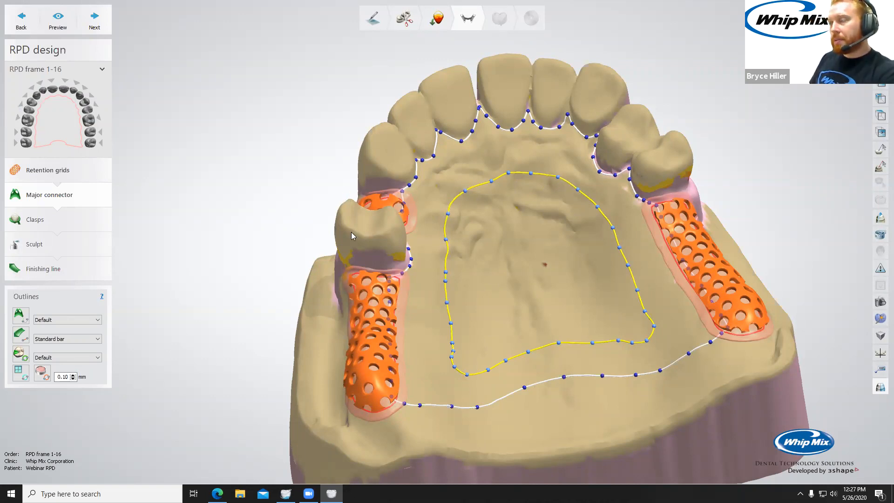
Start a Default outline with 0.80 mm substructure thickness and trace an occlusal rest on the last tooth on the patient's left side.
{"action": "scroll", "coordinate": [534, 219], "scroll_direction": "down", "scroll_amount": 5}
{"action": "right_click_drag", "start_coordinate": [554, 248], "coordinate": [29, 359]}
{"action": "left_click", "coordinate": [24, 357]}
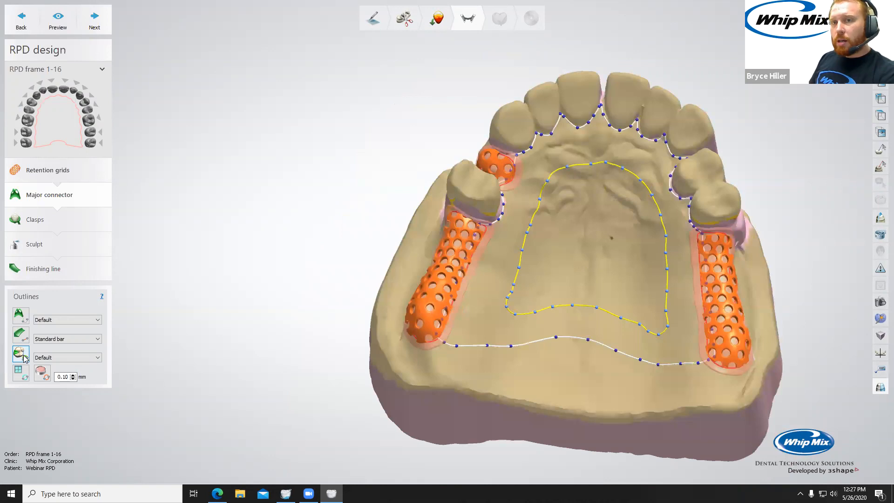
{"action": "left_click", "coordinate": [24, 358]}
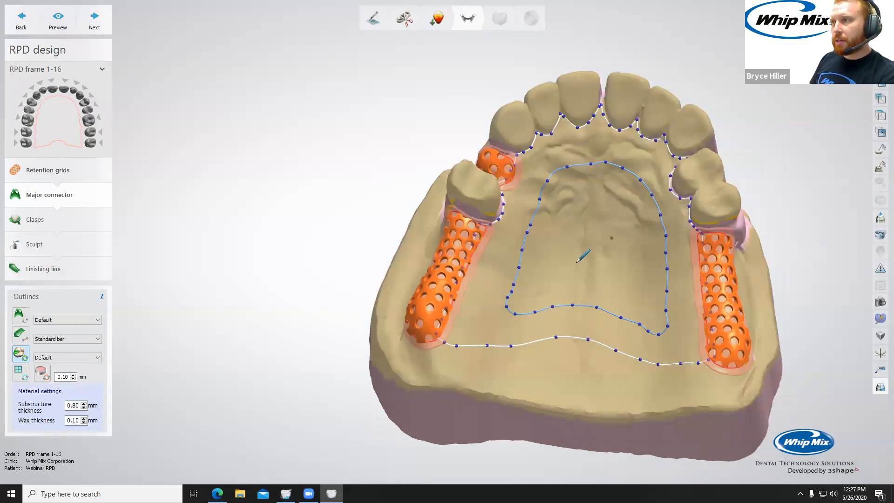
{"action": "middle_click_drag", "start_coordinate": [502, 307], "coordinate": [399, 331]}
{"action": "right_click_drag", "start_coordinate": [505, 297], "coordinate": [639, 285]}
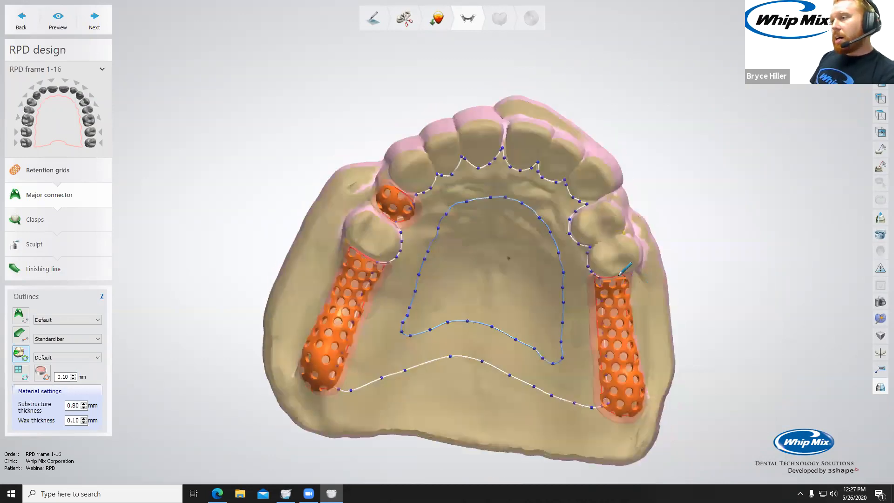
{"action": "scroll", "coordinate": [605, 260], "scroll_direction": "up", "scroll_amount": 3}
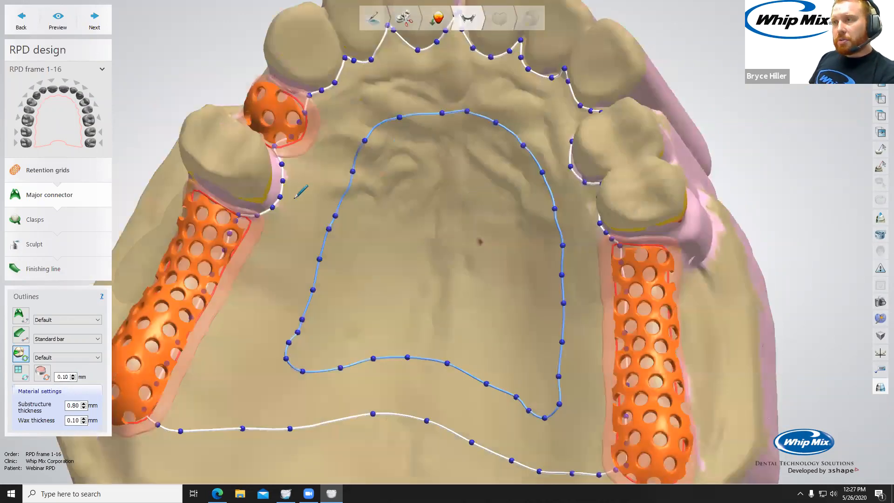
{"action": "right_click_drag", "start_coordinate": [480, 206], "coordinate": [478, 210]}
{"action": "middle_click_drag", "start_coordinate": [479, 214], "coordinate": [321, 212]}
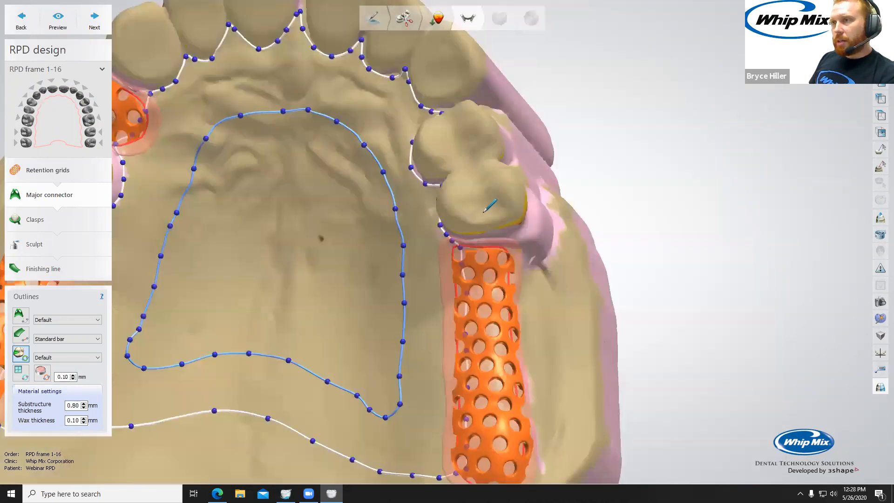
{"action": "scroll", "coordinate": [475, 221], "scroll_direction": "up", "scroll_amount": 2}
{"action": "scroll", "coordinate": [496, 227], "scroll_direction": "down", "scroll_amount": 3}
{"action": "right_click_drag", "start_coordinate": [495, 227], "coordinate": [448, 220]}
{"action": "scroll", "coordinate": [449, 221], "scroll_direction": "up", "scroll_amount": 4}
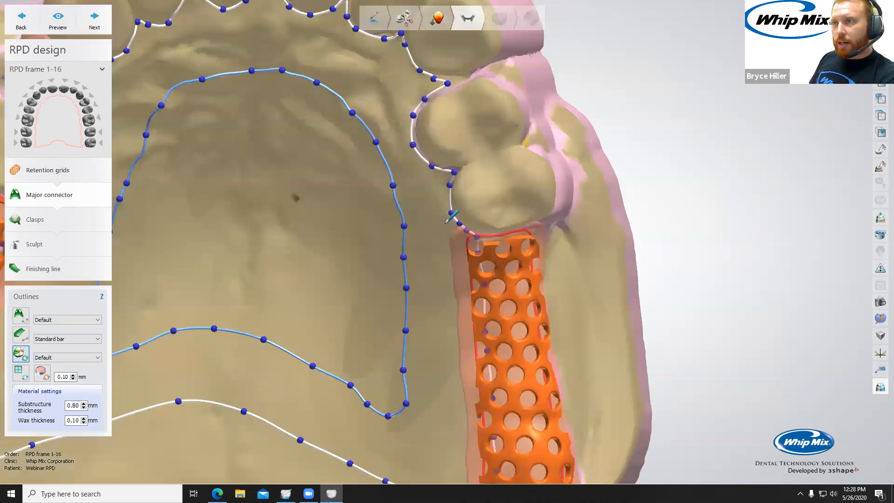
{"action": "left_click", "coordinate": [430, 198]}
{"action": "left_click", "coordinate": [432, 191]}
{"action": "left_click", "coordinate": [446, 187]}
{"action": "left_click", "coordinate": [459, 186]}
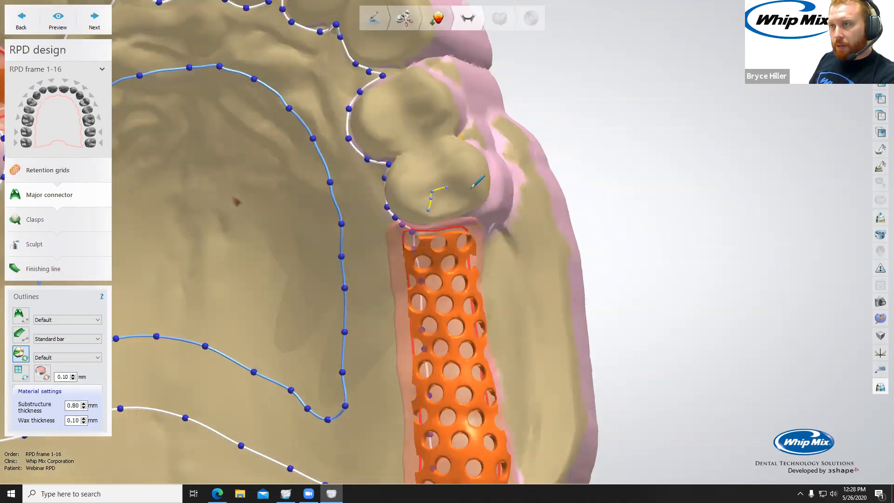
{"action": "left_click", "coordinate": [476, 191]}
{"action": "left_click", "coordinate": [475, 201]}
{"action": "left_click", "coordinate": [467, 206]}
Extend the rest outline down the tooth's distal side onto the retention grid and back up, closing it at its starting point.
{"action": "right_click_drag", "start_coordinate": [449, 129], "coordinate": [446, 116]}
{"action": "left_click", "coordinate": [445, 117]}
{"action": "left_click", "coordinate": [445, 133]}
{"action": "left_click", "coordinate": [444, 147]}
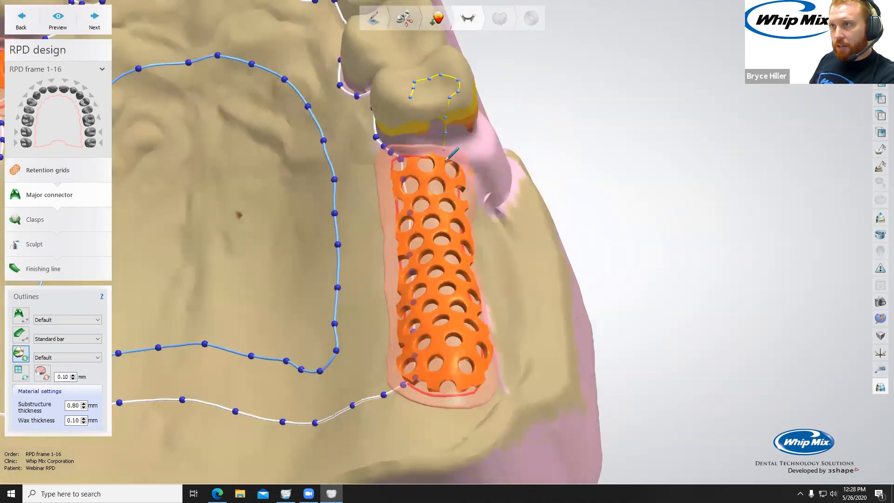
{"action": "left_click", "coordinate": [424, 166]}
{"action": "left_click", "coordinate": [420, 157]}
{"action": "left_click", "coordinate": [421, 139]}
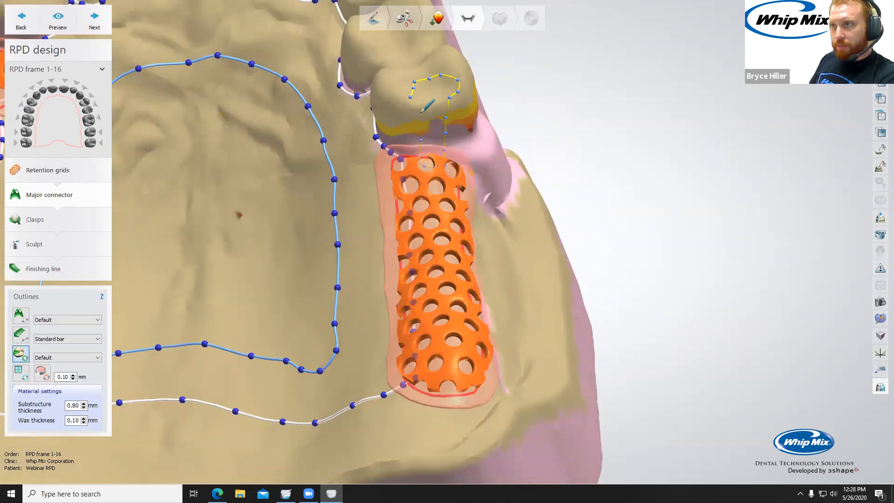
{"action": "left_click", "coordinate": [420, 123]}
{"action": "left_click", "coordinate": [414, 108]}
{"action": "left_click", "coordinate": [410, 96]}
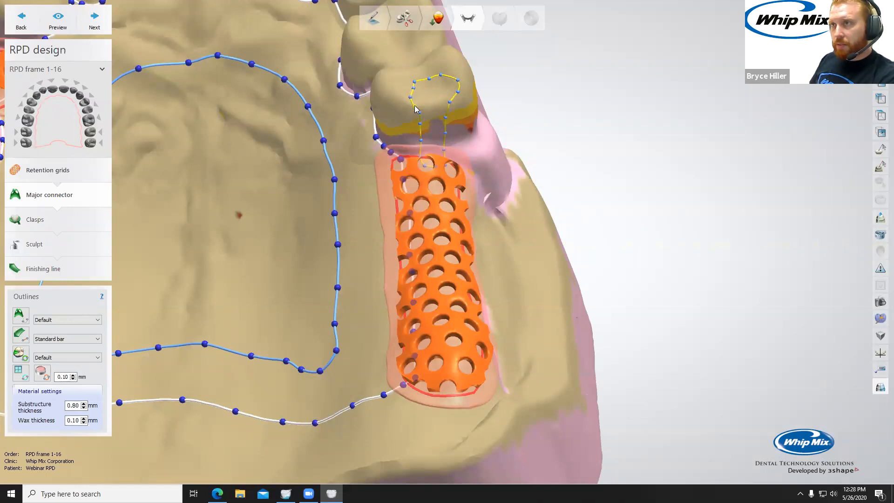
Preview the frame with the new occlusal rest and its connection to the retention grid.
{"action": "scroll", "coordinate": [436, 117], "scroll_direction": "down", "scroll_amount": 5}
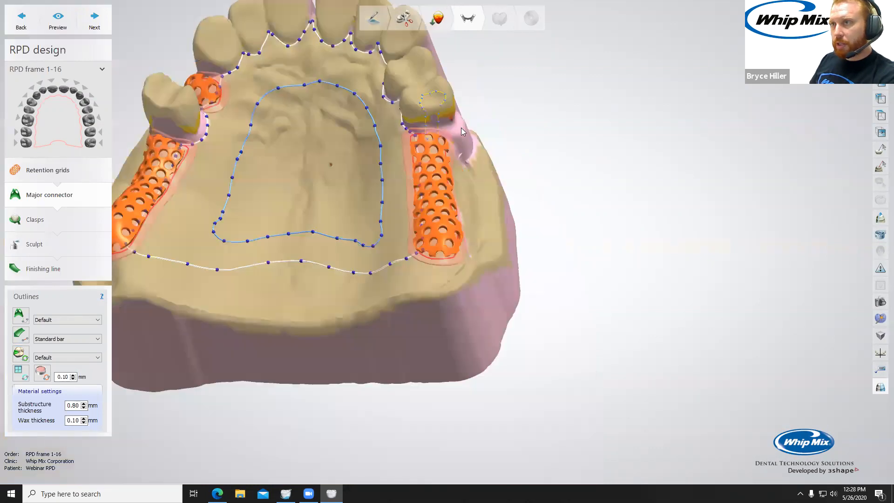
{"action": "right_click_drag", "start_coordinate": [455, 134], "coordinate": [399, 99]}
{"action": "scroll", "coordinate": [406, 89], "scroll_direction": "up", "scroll_amount": 5}
{"action": "scroll", "coordinate": [406, 90], "scroll_direction": "down", "scroll_amount": 5}
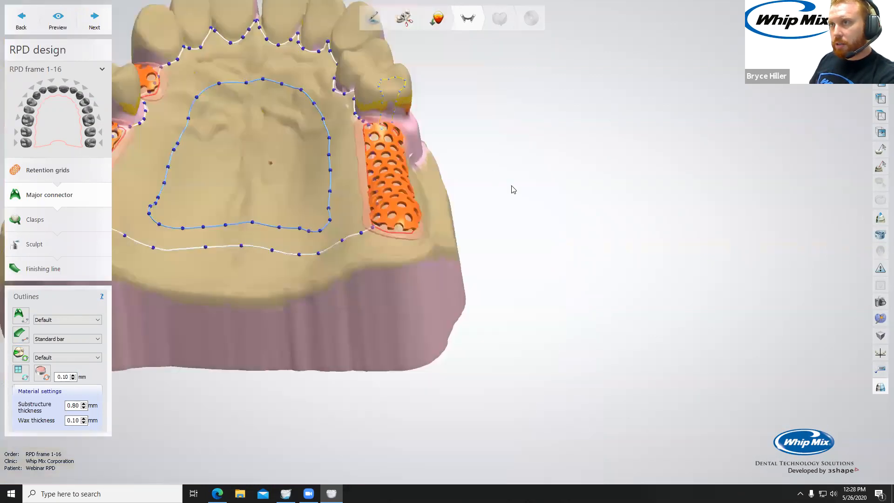
{"action": "scroll", "coordinate": [477, 85], "scroll_direction": "up", "scroll_amount": 5}
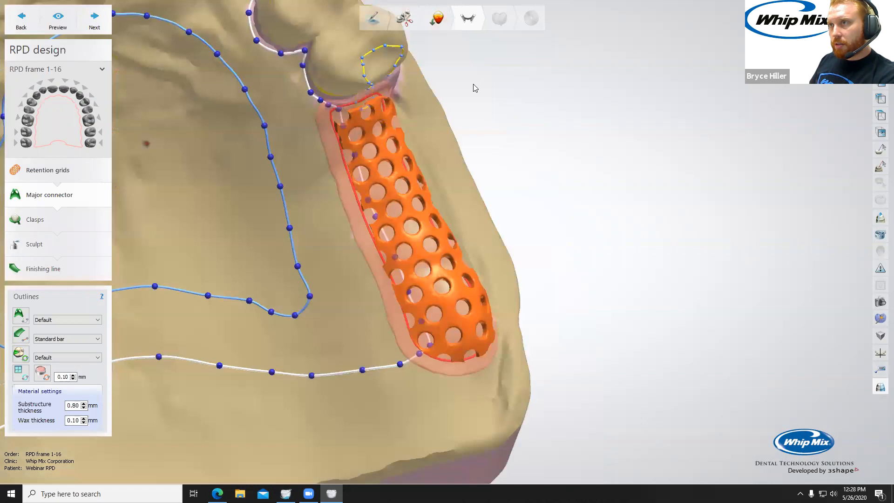
{"action": "scroll", "coordinate": [268, 125], "scroll_direction": "up", "scroll_amount": 3}
{"action": "left_click", "coordinate": [57, 30]}
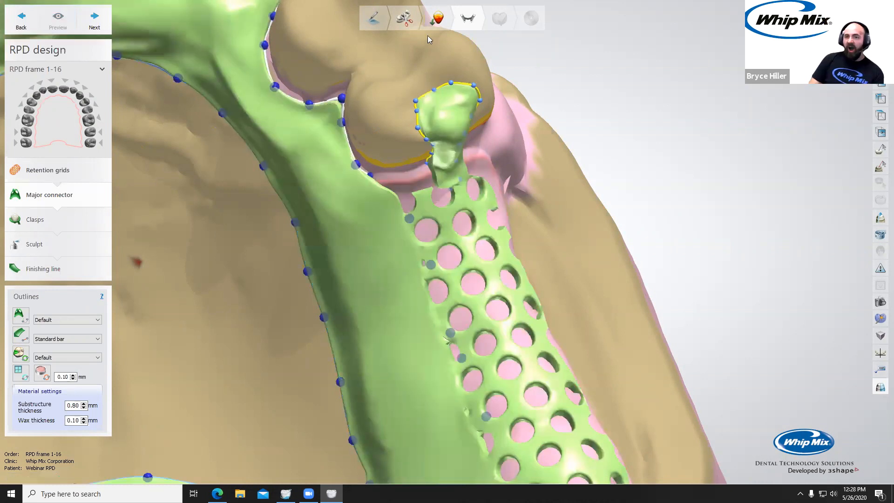
Adjust the lower end of the rest outline over the retention grid's anterior edge and preview the connection.
{"action": "right_click_drag", "start_coordinate": [403, 69], "coordinate": [426, 75]}
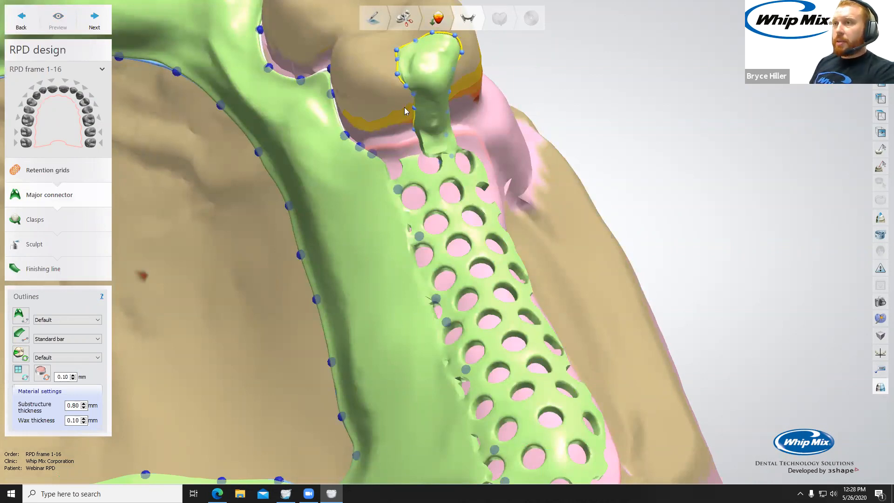
{"action": "right_click_drag", "start_coordinate": [400, 150], "coordinate": [395, 171]}
{"action": "scroll", "coordinate": [396, 146], "scroll_direction": "up", "scroll_amount": 4}
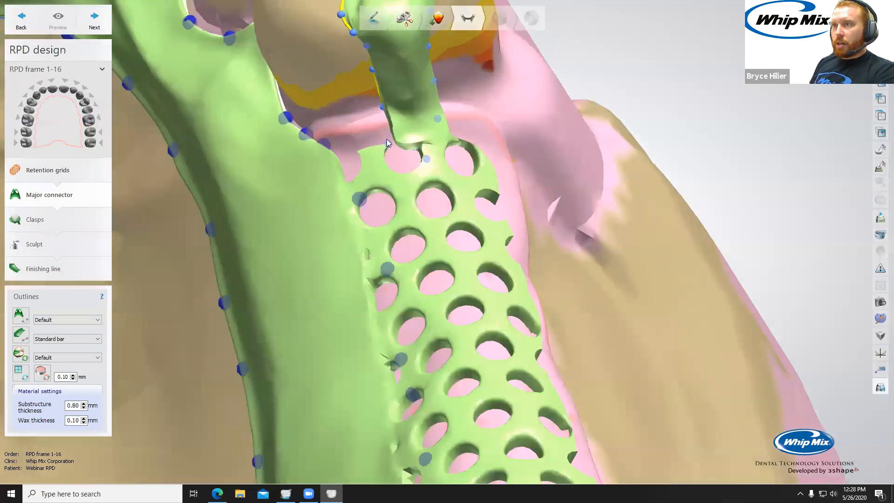
{"action": "left_click", "coordinate": [447, 155]}
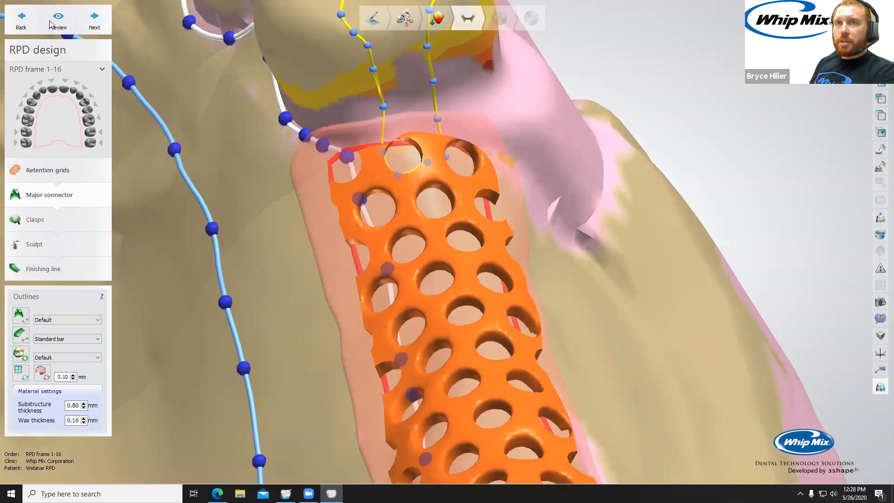
{"action": "scroll", "coordinate": [377, 154], "scroll_direction": "up", "scroll_amount": 2}
{"action": "scroll", "coordinate": [373, 158], "scroll_direction": "down", "scroll_amount": 2}
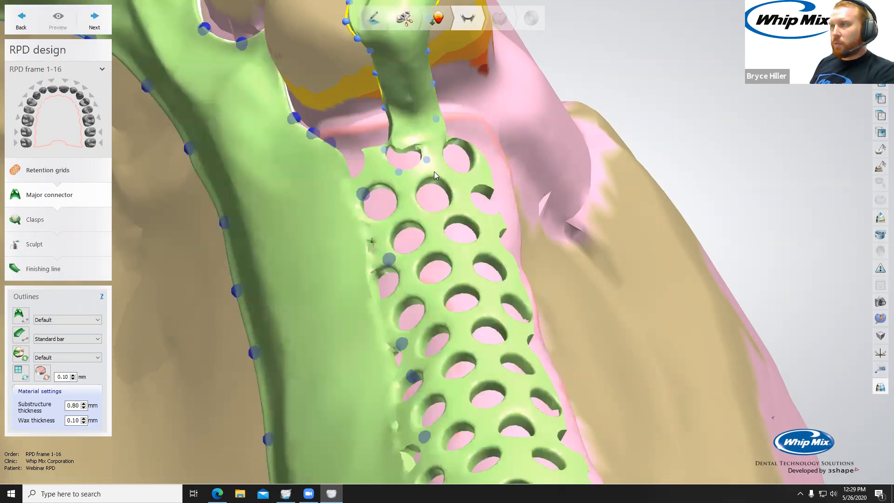
Move the outline points at the rest's lower end farther onto the retention grid and preview the revised strut.
{"action": "scroll", "coordinate": [420, 181], "scroll_direction": "up", "scroll_amount": 2}
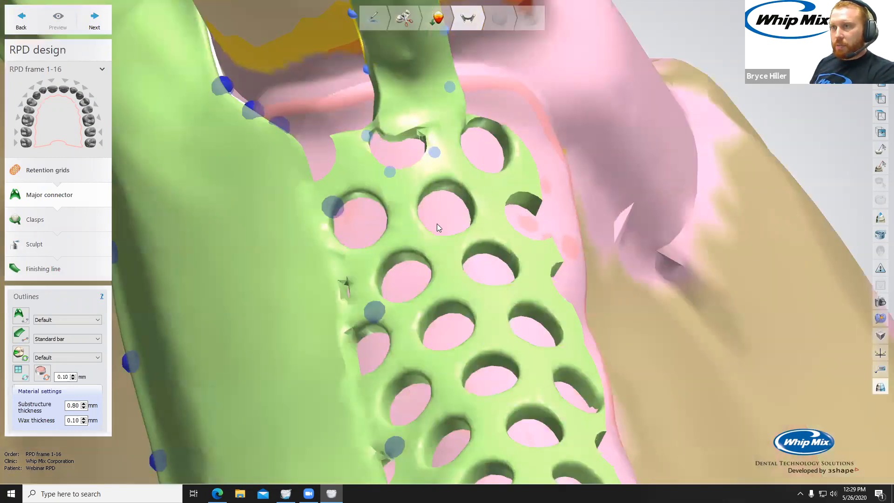
{"action": "right_click_drag", "start_coordinate": [433, 230], "coordinate": [440, 227]}
{"action": "left_click_drag", "start_coordinate": [439, 226], "coordinate": [380, 252]}
{"action": "left_click_drag", "start_coordinate": [370, 202], "coordinate": [363, 210]}
{"action": "left_click_drag", "start_coordinate": [372, 140], "coordinate": [368, 146]}
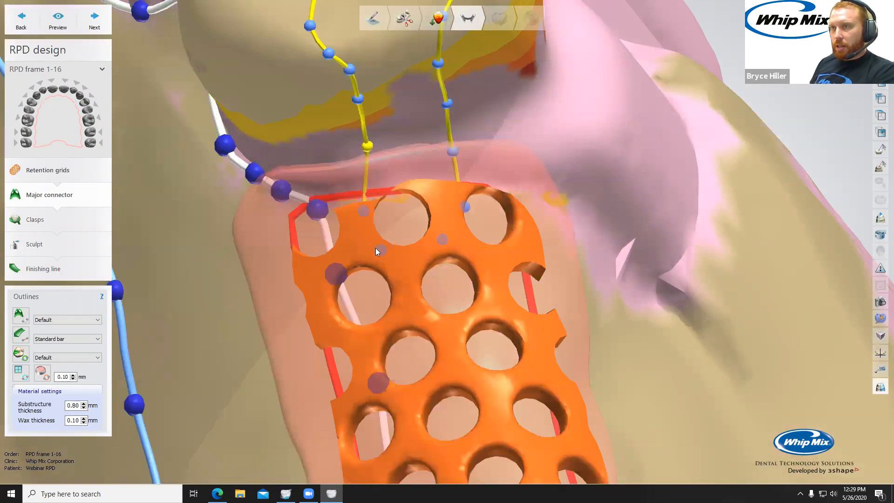
{"action": "left_click_drag", "start_coordinate": [466, 207], "coordinate": [468, 209]}
{"action": "left_click_drag", "start_coordinate": [441, 239], "coordinate": [442, 243]}
{"action": "left_click_drag", "start_coordinate": [382, 254], "coordinate": [385, 259]}
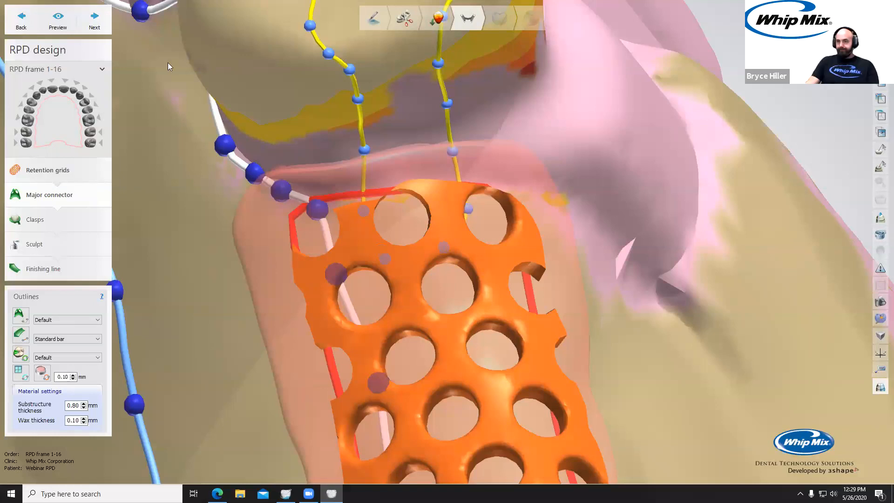
{"action": "left_click", "coordinate": [59, 21]}
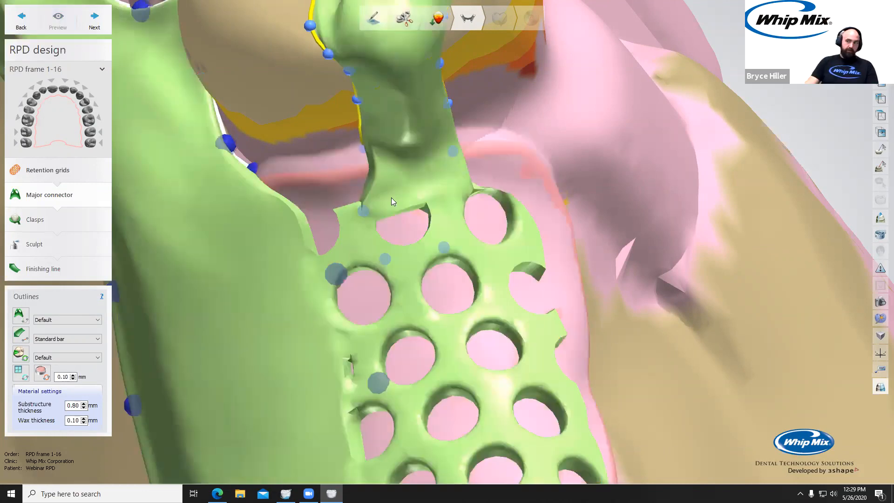
Examine the occlusal rest, its joint with the retention grid and the overall frame from several angles.
{"action": "right_click_drag", "start_coordinate": [391, 198], "coordinate": [375, 135]}
{"action": "scroll", "coordinate": [375, 134], "scroll_direction": "down", "scroll_amount": 5}
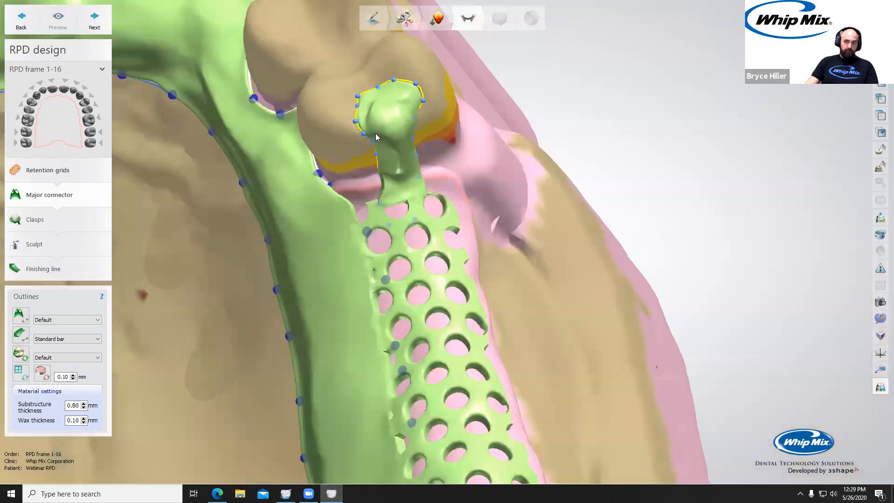
{"action": "scroll", "coordinate": [375, 135], "scroll_direction": "up", "scroll_amount": 2}
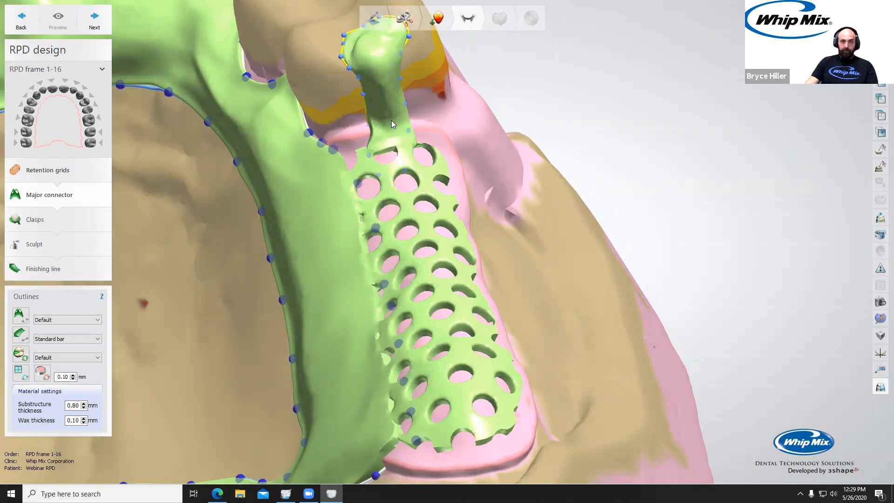
{"action": "scroll", "coordinate": [476, 136], "scroll_direction": "up", "scroll_amount": 2}
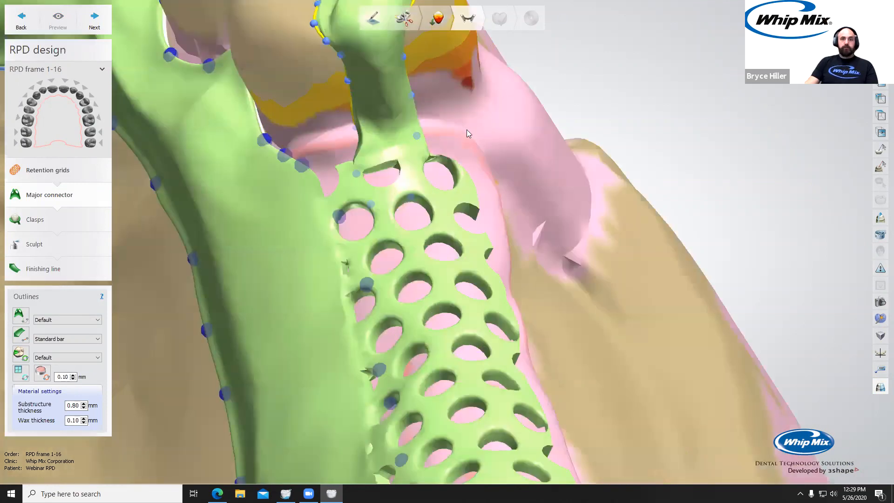
{"action": "right_click_drag", "start_coordinate": [506, 177], "coordinate": [384, 232]}
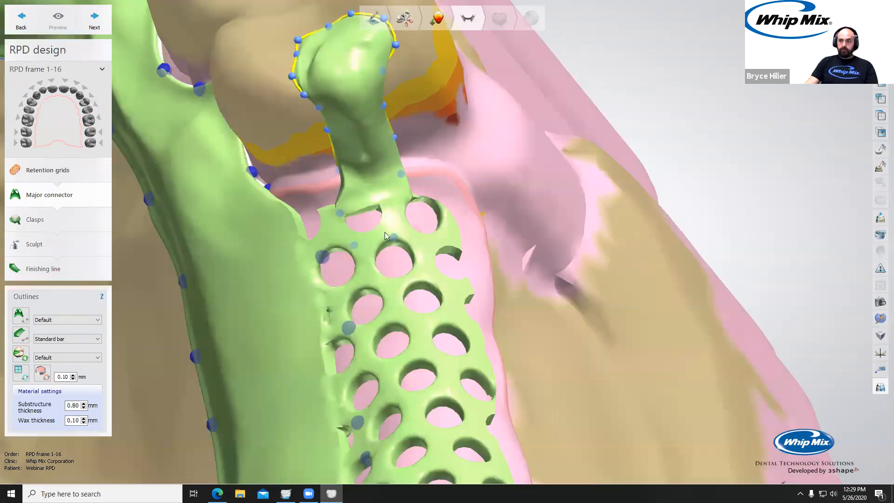
{"action": "right_click_drag", "start_coordinate": [447, 185], "coordinate": [474, 158]}
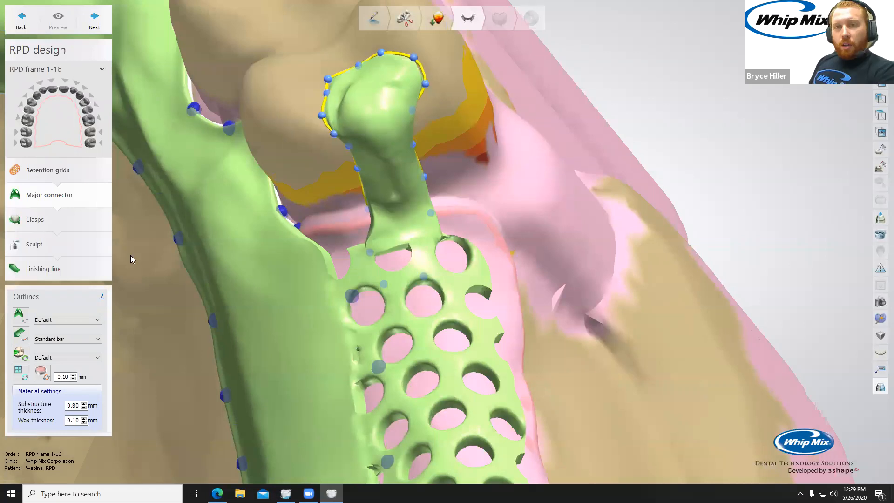
{"action": "scroll", "coordinate": [337, 156], "scroll_direction": "up", "scroll_amount": 3}
{"action": "right_click_drag", "start_coordinate": [391, 139], "coordinate": [328, 126]}
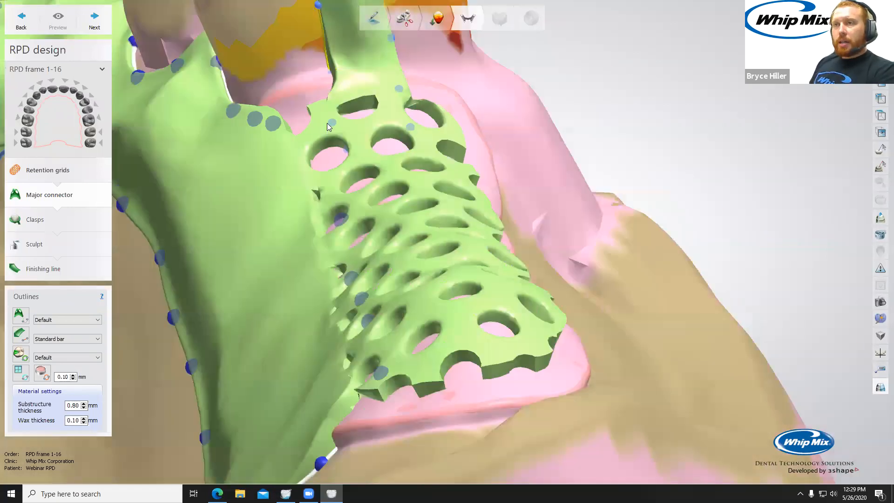
{"action": "scroll", "coordinate": [240, 158], "scroll_direction": "down", "scroll_amount": 10}
{"action": "right_click_drag", "start_coordinate": [325, 168], "coordinate": [255, 178]}
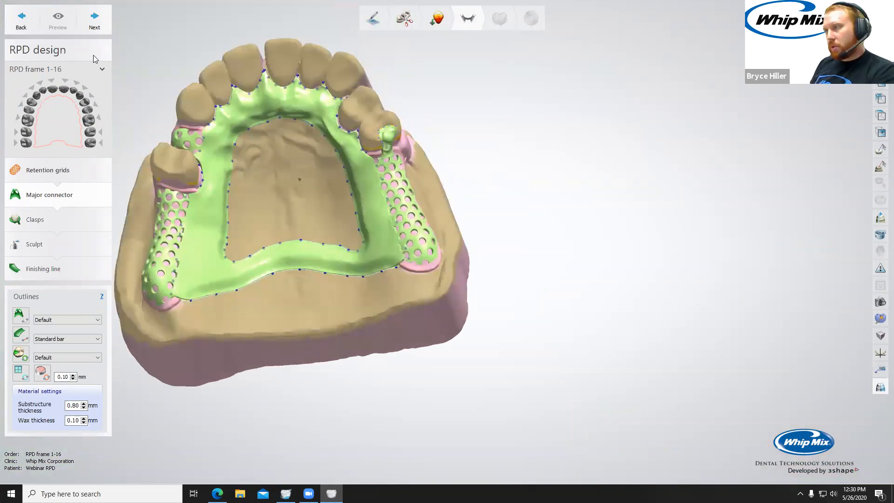
{"action": "scroll", "coordinate": [396, 113], "scroll_direction": "up", "scroll_amount": 5}
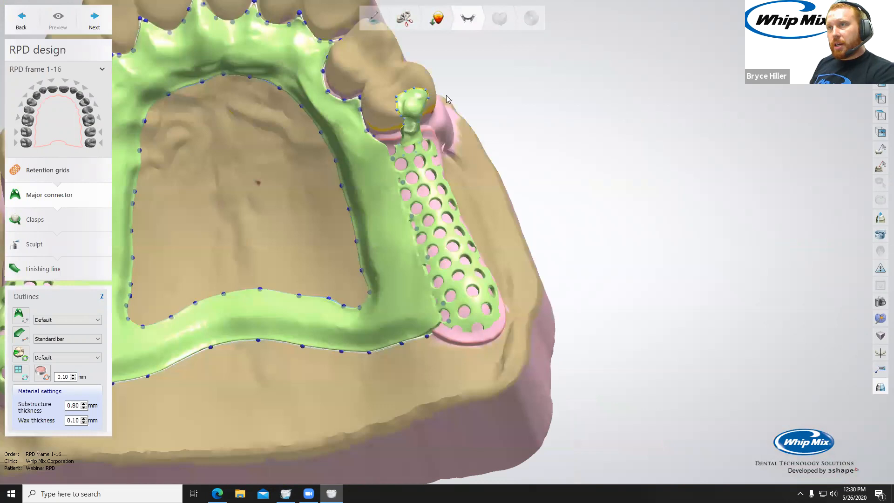
{"action": "scroll", "coordinate": [418, 167], "scroll_direction": "up", "scroll_amount": 3}
{"action": "right_click_drag", "start_coordinate": [418, 167], "coordinate": [412, 168]}
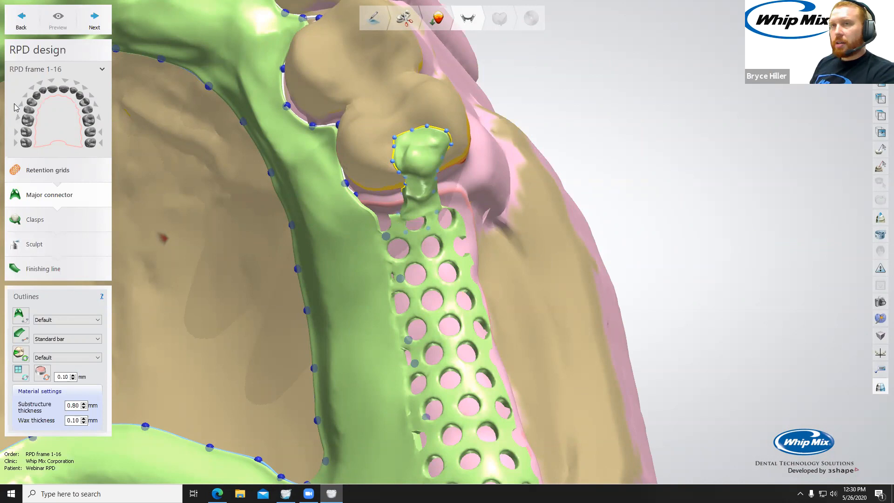
Proceed to the clasp design stage and choose G-Clasp as the clasp type.
{"action": "left_click", "coordinate": [94, 21]}
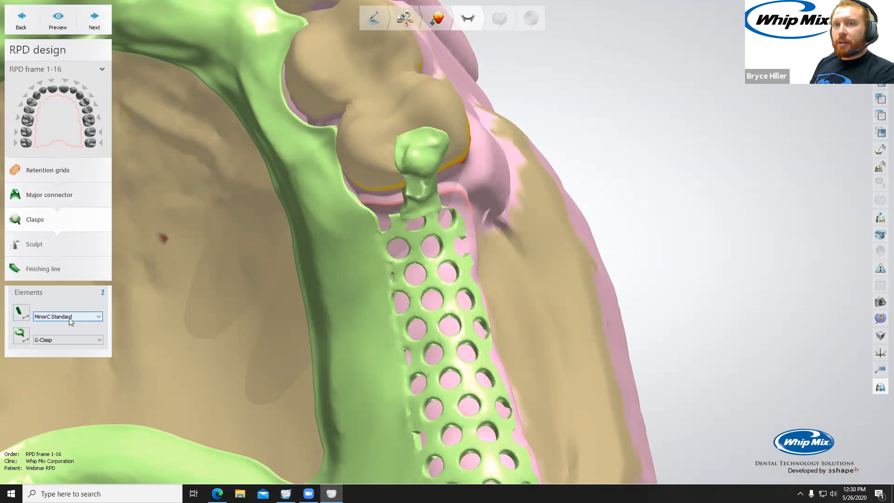
{"action": "left_click", "coordinate": [68, 342]}
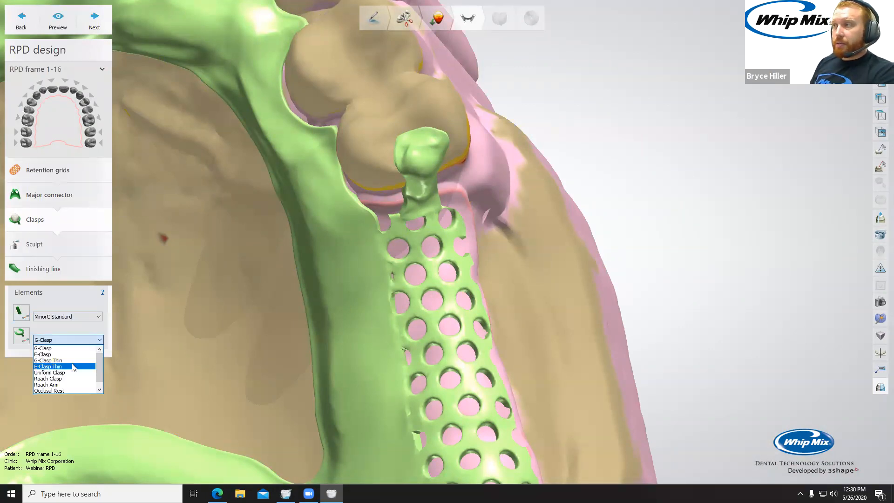
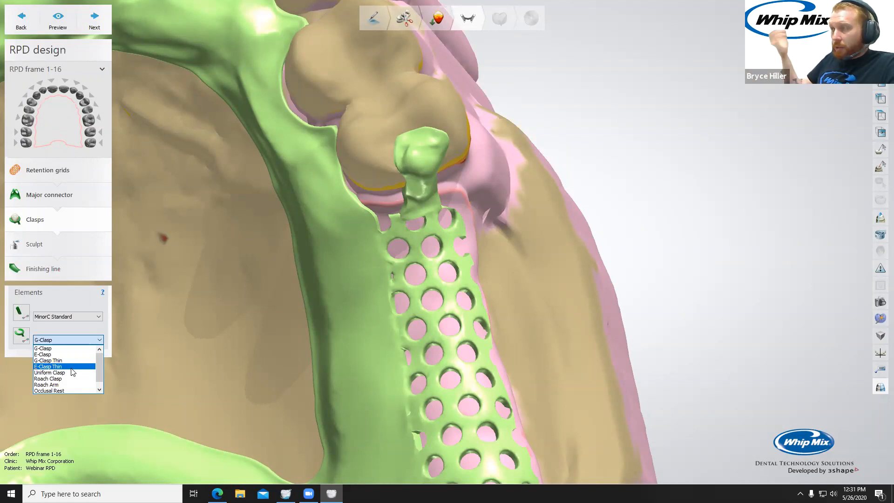
{"action": "left_click", "coordinate": [61, 348]}
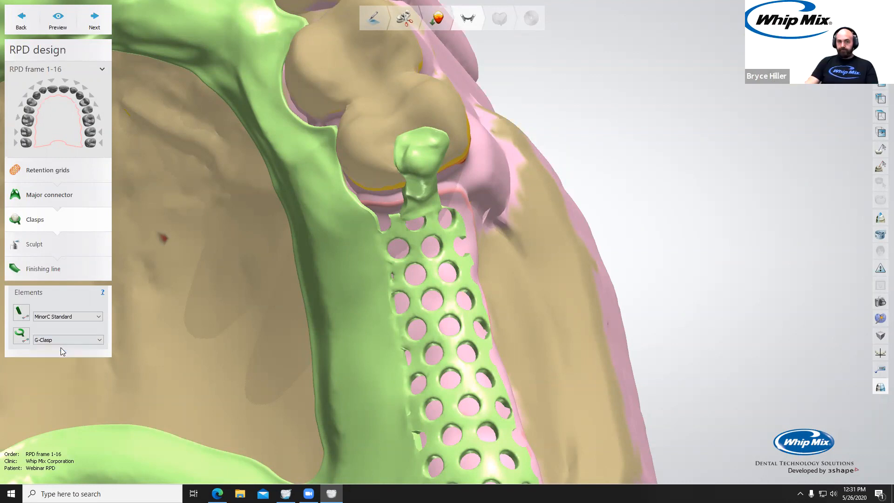
Start the G-Clasp line on the abutment premolar beside the occlusal rest, placing points along the lower palatal surface.
{"action": "right_click_drag", "start_coordinate": [449, 178], "coordinate": [444, 162]}
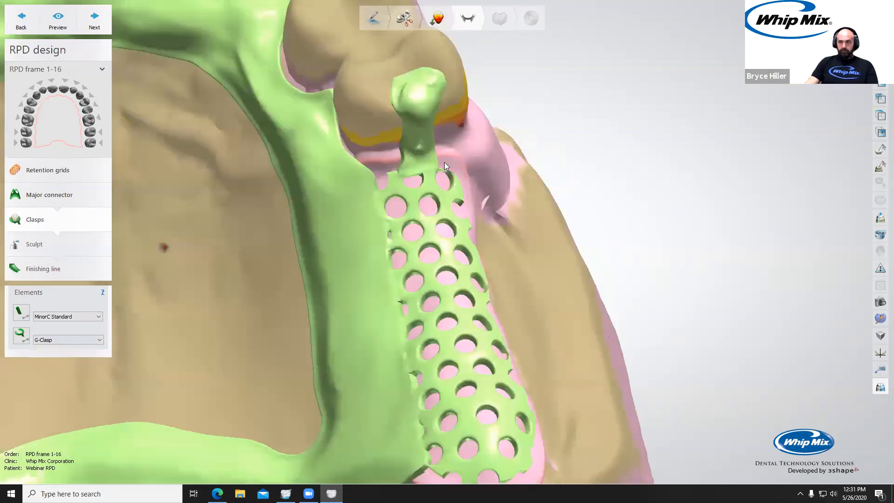
{"action": "right_click_drag", "start_coordinate": [626, 244], "coordinate": [575, 221]}
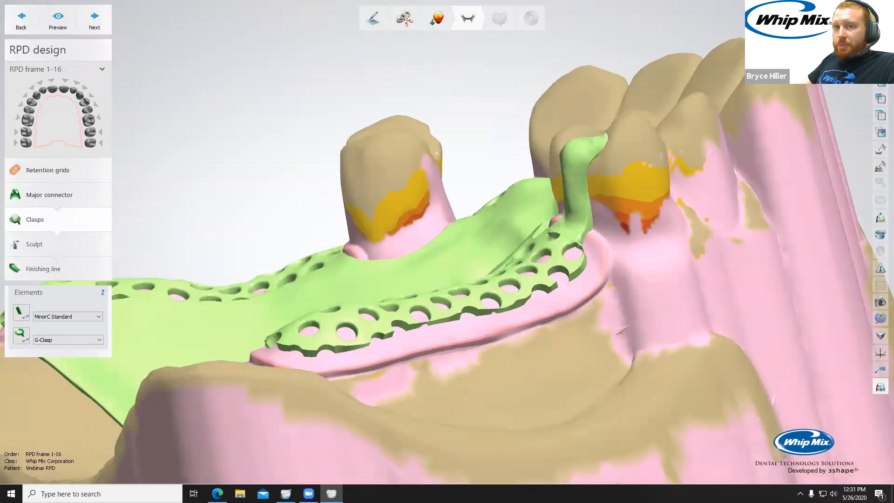
{"action": "right_click_drag", "start_coordinate": [574, 220], "coordinate": [600, 251]}
{"action": "left_click", "coordinate": [21, 335]}
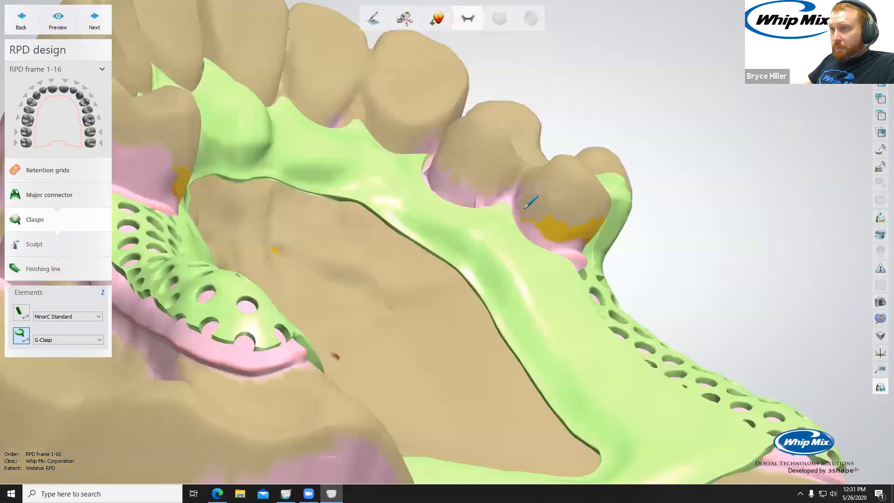
{"action": "left_click", "coordinate": [524, 209]}
{"action": "left_click", "coordinate": [533, 223]}
{"action": "left_click", "coordinate": [547, 232]}
{"action": "left_click", "coordinate": [575, 236]}
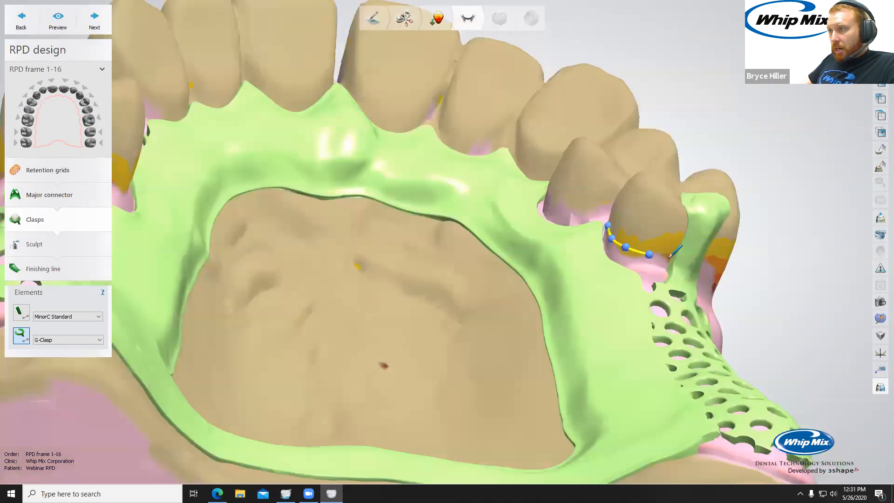
Continue the clasp line behind the rest strut and along the buccal undercut, ending it at the premolar's mesial side.
{"action": "left_click", "coordinate": [668, 257]}
{"action": "left_click", "coordinate": [705, 268]}
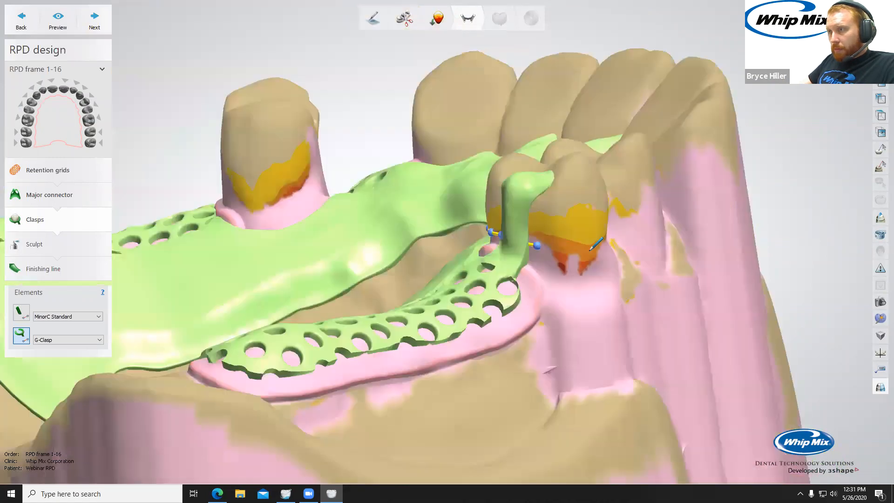
{"action": "left_click", "coordinate": [590, 251]}
{"action": "right_click_drag", "start_coordinate": [590, 251], "coordinate": [358, 227]}
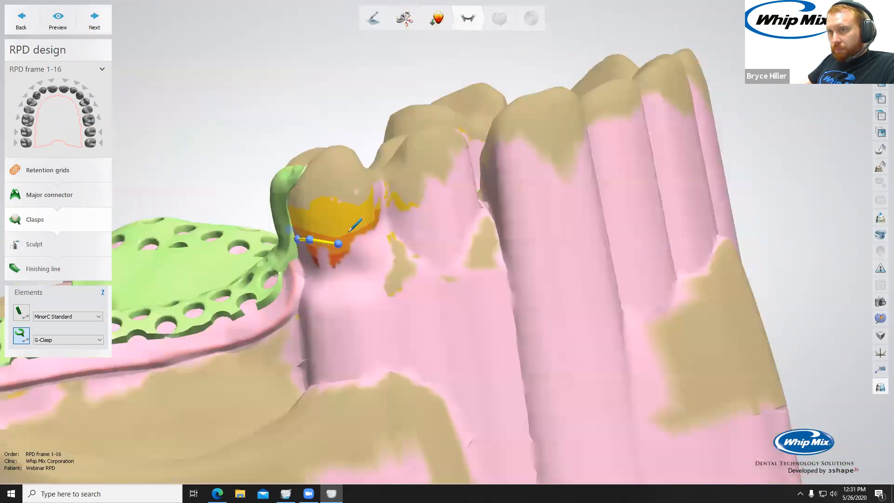
{"action": "left_click", "coordinate": [357, 227]}
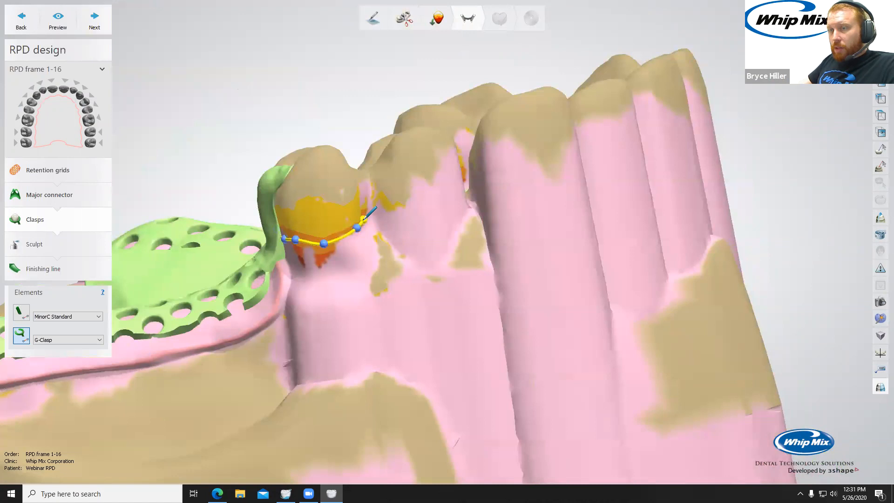
{"action": "double_click", "coordinate": [363, 220]}
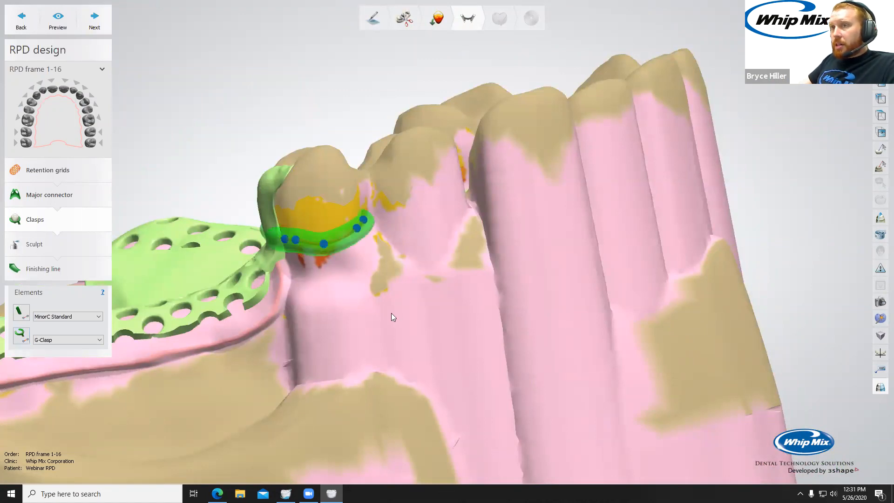
Examine the clasp's course around the premolar, its undercut position and its relation to the rest and retention grid.
{"action": "scroll", "coordinate": [391, 313], "scroll_direction": "up", "scroll_amount": 2}
{"action": "right_click_drag", "start_coordinate": [482, 262], "coordinate": [444, 248]}
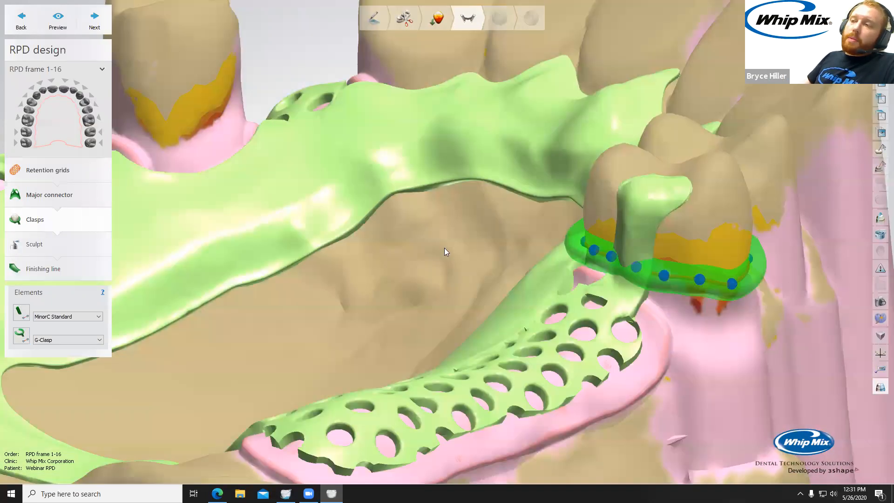
{"action": "scroll", "coordinate": [582, 236], "scroll_direction": "down", "scroll_amount": 3}
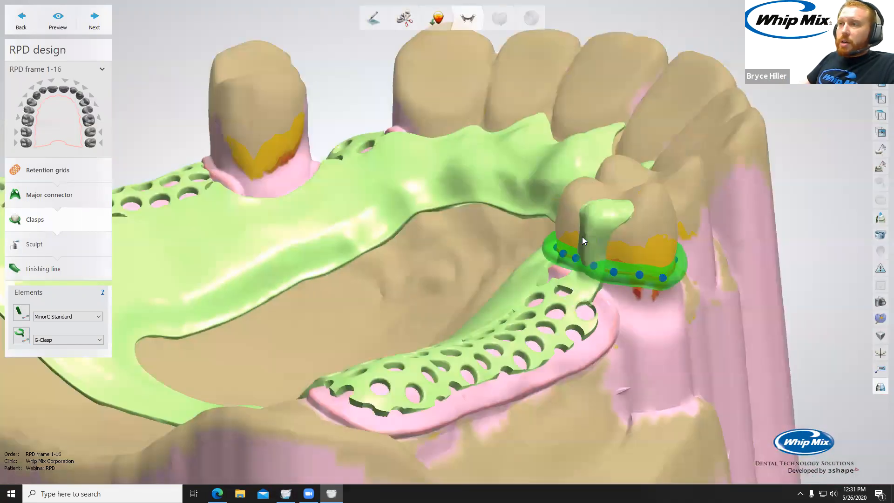
{"action": "middle_click_drag", "start_coordinate": [638, 276], "coordinate": [573, 237]}
{"action": "scroll", "coordinate": [592, 281], "scroll_direction": "down", "scroll_amount": 2}
{"action": "scroll", "coordinate": [445, 201], "scroll_direction": "up", "scroll_amount": 2}
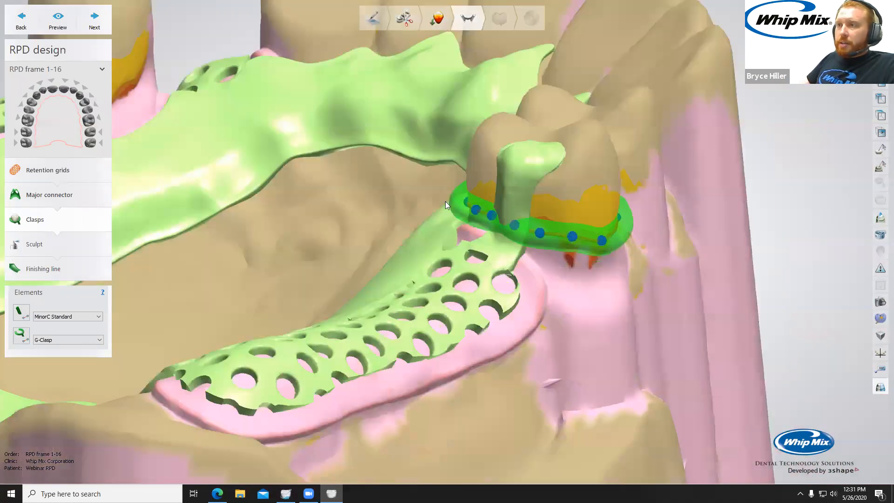
{"action": "scroll", "coordinate": [441, 199], "scroll_direction": "up", "scroll_amount": 4}
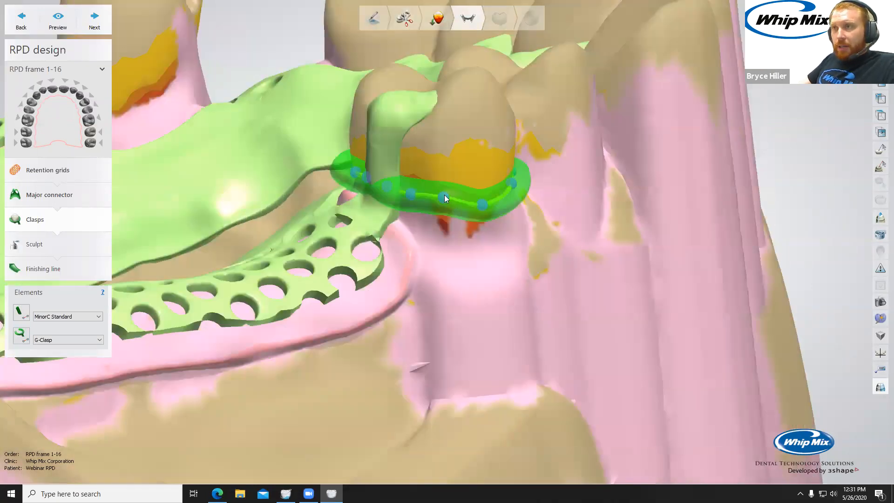
{"action": "right_click_drag", "start_coordinate": [492, 215], "coordinate": [445, 224]}
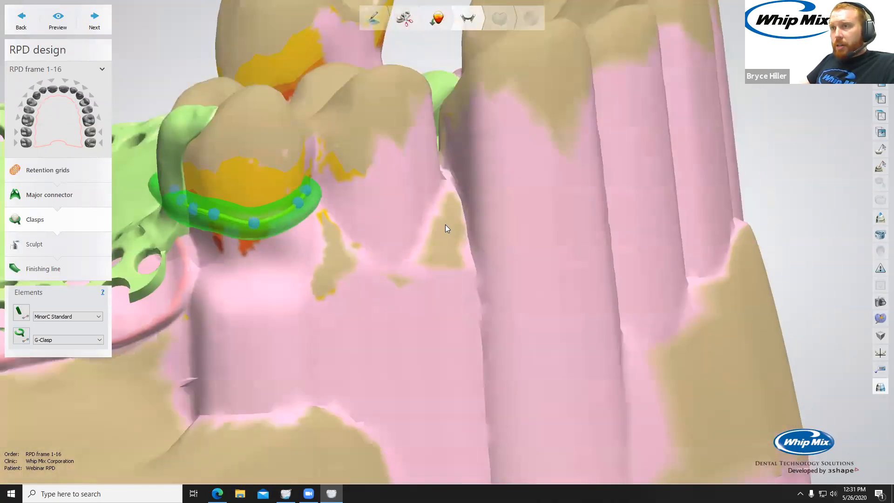
{"action": "right_click_drag", "start_coordinate": [279, 217], "coordinate": [550, 220]}
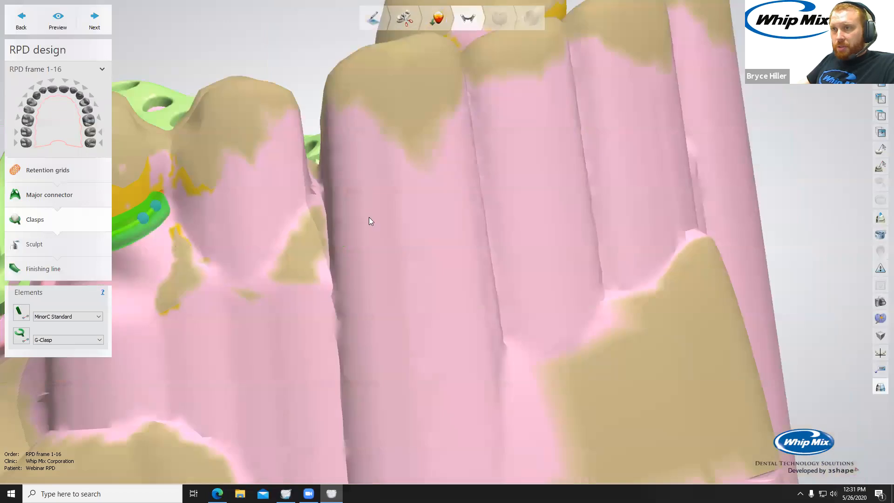
{"action": "scroll", "coordinate": [369, 221], "scroll_direction": "up", "scroll_amount": 1}
{"action": "middle_click_drag", "start_coordinate": [200, 225], "coordinate": [516, 231]}
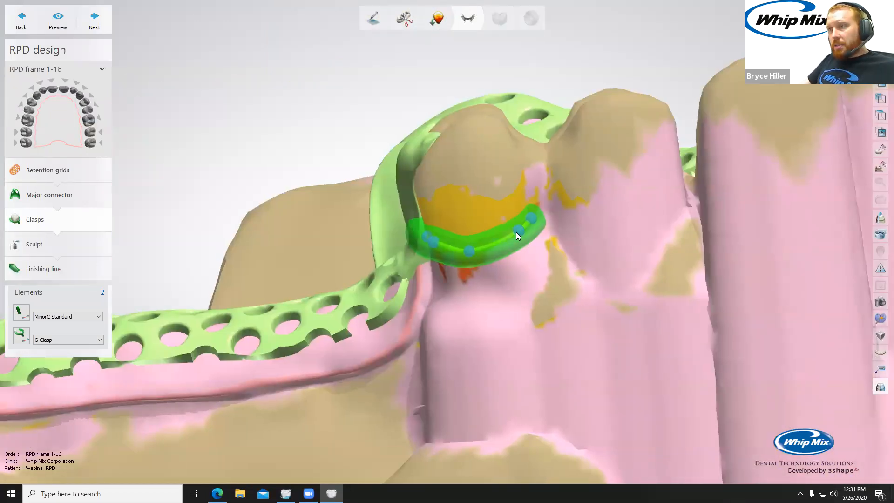
{"action": "middle_click_drag", "start_coordinate": [751, 183], "coordinate": [741, 177]}
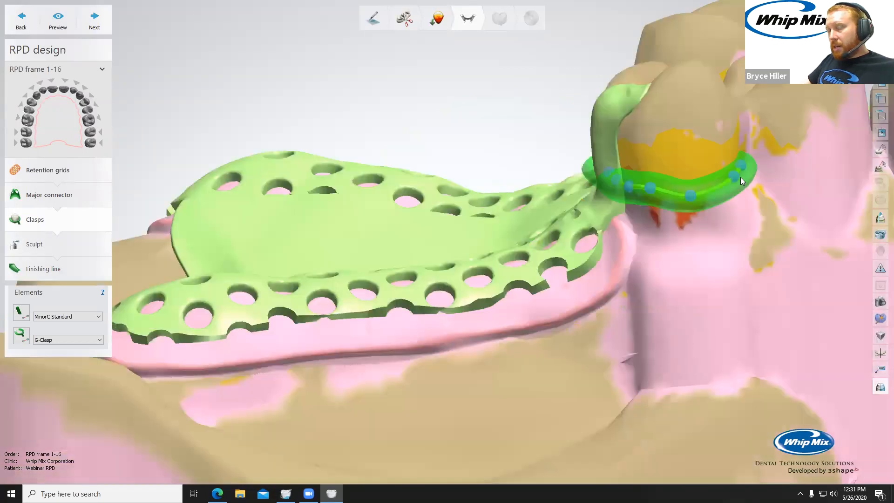
Resize the clasp's cross-section at the control point next to its buccal tip to about 1.88 mm by 1.04 mm.
{"action": "scroll", "coordinate": [740, 176], "scroll_direction": "up", "scroll_amount": 3, "text": "ctrl"}
{"action": "scroll", "coordinate": [740, 177], "scroll_direction": "down", "scroll_amount": 3, "text": "ctrl"}
{"action": "scroll", "coordinate": [740, 177], "scroll_direction": "up", "scroll_amount": 3, "text": "ctrl"}
{"action": "scroll", "coordinate": [740, 177], "scroll_direction": "down", "scroll_amount": 4, "text": "ctrl"}
{"action": "scroll", "coordinate": [740, 177], "scroll_direction": "up", "scroll_amount": 4, "text": "ctrl"}
{"action": "scroll", "coordinate": [740, 176], "scroll_direction": "down", "scroll_amount": 4, "text": "ctrl"}
{"action": "scroll", "coordinate": [740, 177], "scroll_direction": "up", "scroll_amount": 3, "text": "ctrl"}
{"action": "scroll", "coordinate": [741, 178], "scroll_direction": "down", "scroll_amount": 2, "text": "ctrl"}
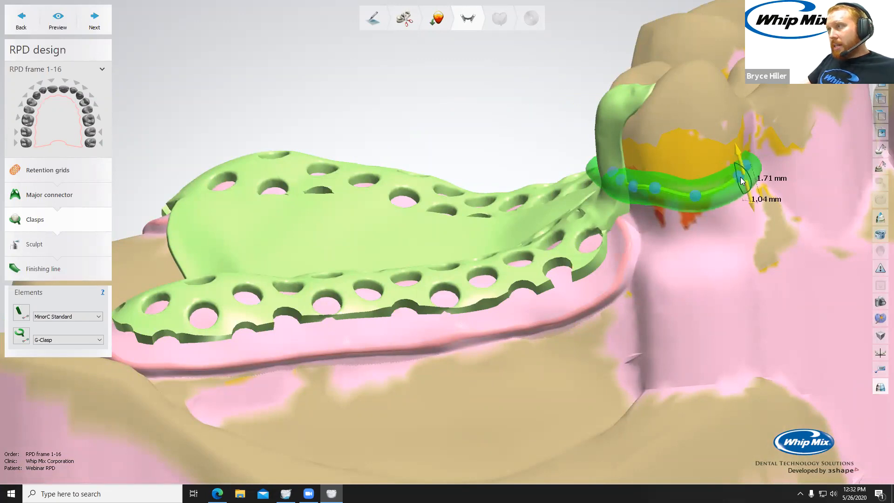
{"action": "scroll", "coordinate": [740, 177], "scroll_direction": "up", "scroll_amount": 2, "text": "ctrl"}
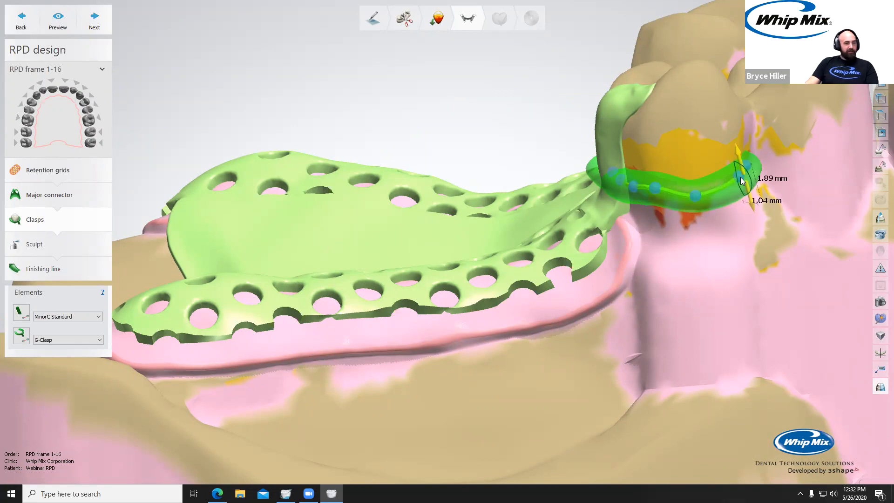
{"action": "scroll", "coordinate": [741, 180], "scroll_direction": "down", "scroll_amount": 2, "text": "ctrl"}
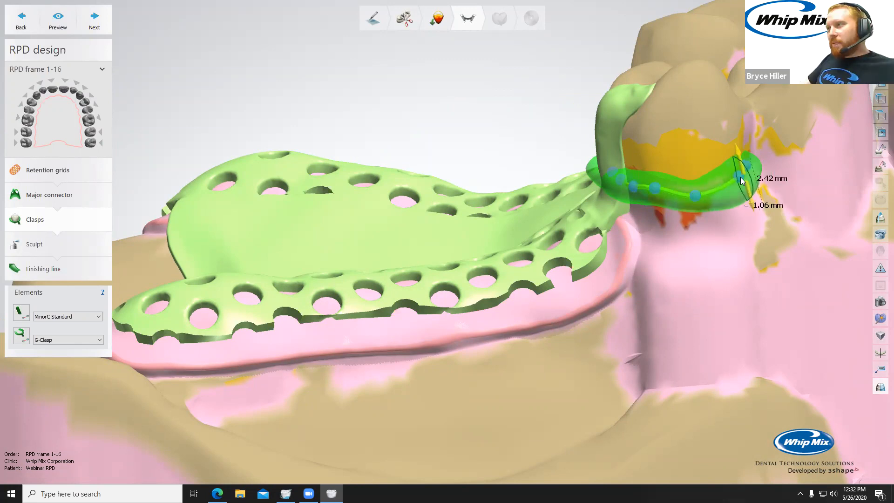
{"action": "scroll", "coordinate": [741, 178], "scroll_direction": "down", "scroll_amount": 1, "text": "ctrl"}
{"action": "scroll", "coordinate": [740, 178], "scroll_direction": "up", "scroll_amount": 1, "text": "ctrl"}
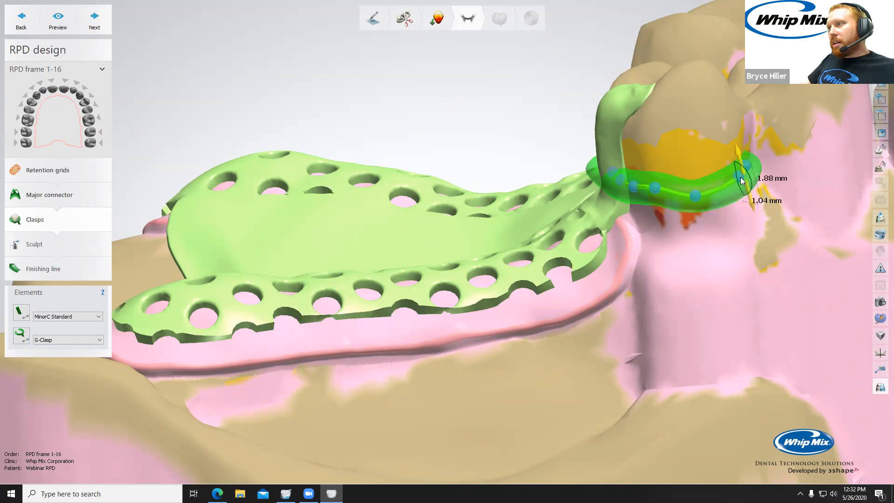
{"action": "right_click_drag", "start_coordinate": [539, 254], "coordinate": [516, 249]}
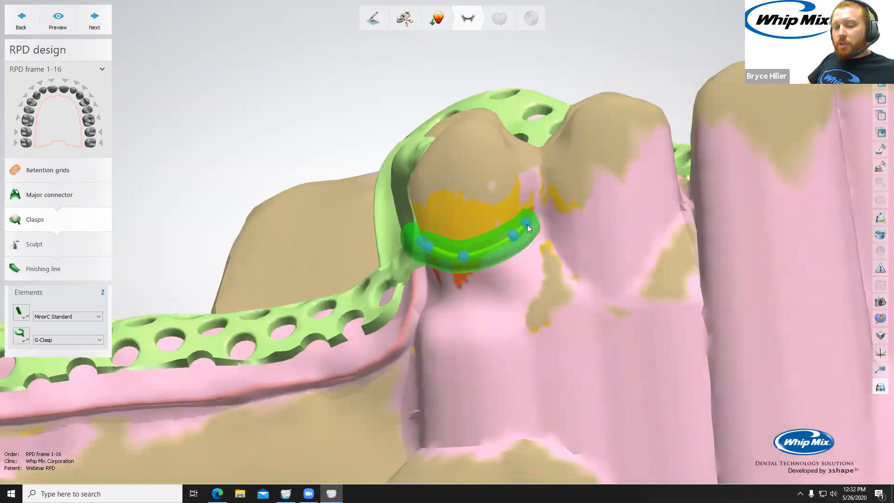
Adjust the cross-section thickness at the outer tip of the existing G-Clasp around the tooth with the rest.
{"action": "mouse_move", "coordinate": [527, 225]}
{"action": "scroll", "coordinate": [527, 224], "scroll_direction": "up", "scroll_amount": 5, "text": "ctrl"}
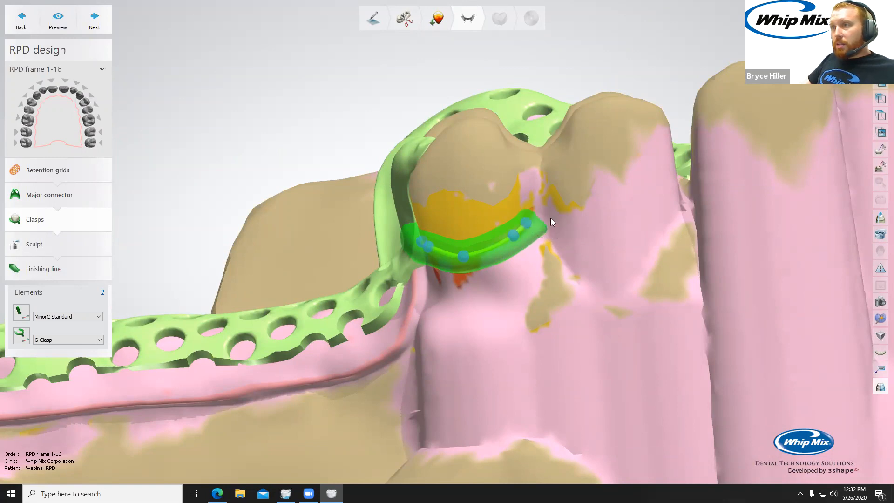
{"action": "right_click_drag", "start_coordinate": [617, 213], "coordinate": [644, 179]}
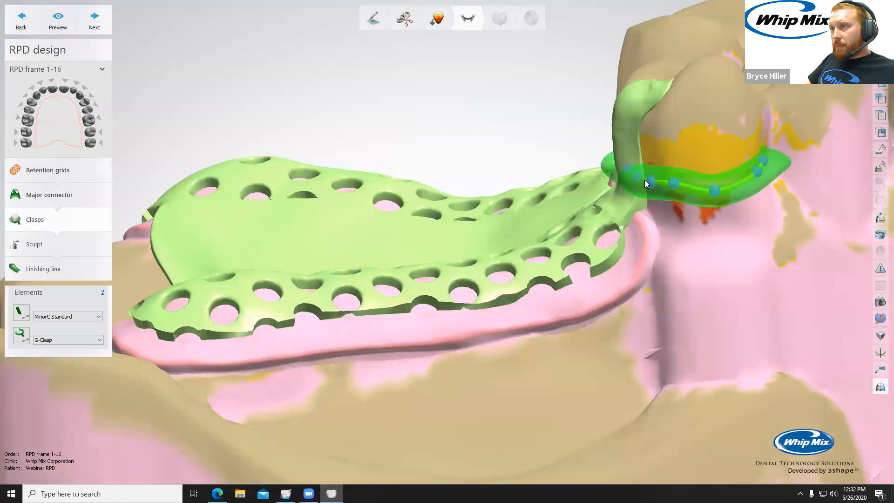
{"action": "mouse_move", "coordinate": [644, 180]}
{"action": "right_click_drag", "start_coordinate": [694, 250], "coordinate": [705, 164]}
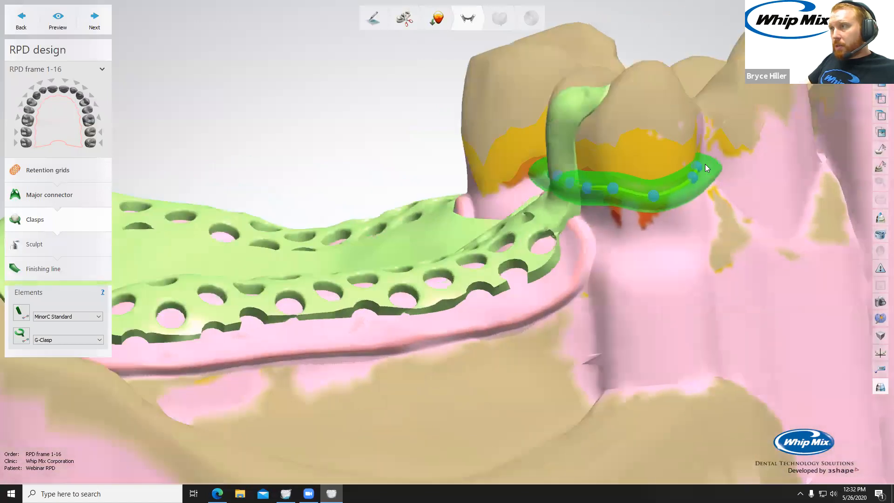
{"action": "scroll", "coordinate": [700, 182], "scroll_direction": "up", "scroll_amount": 5, "text": "ctrl"}
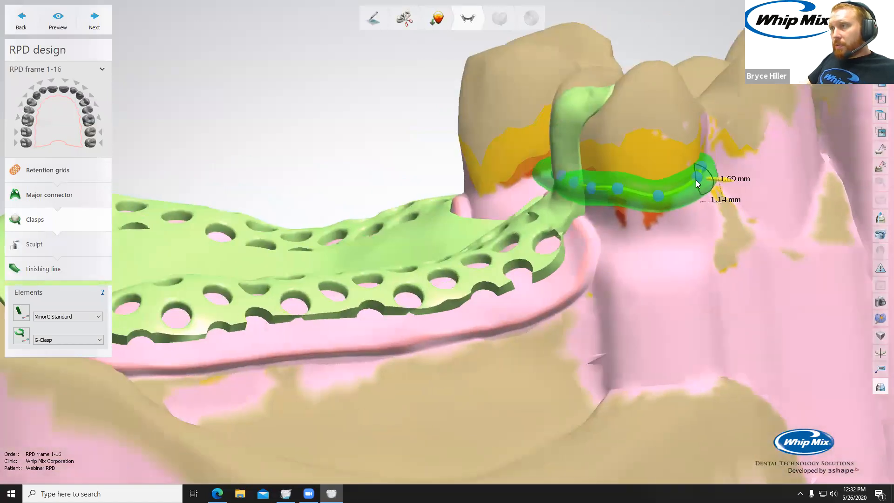
{"action": "scroll", "coordinate": [654, 193], "scroll_direction": "up", "scroll_amount": 2, "text": "ctrl"}
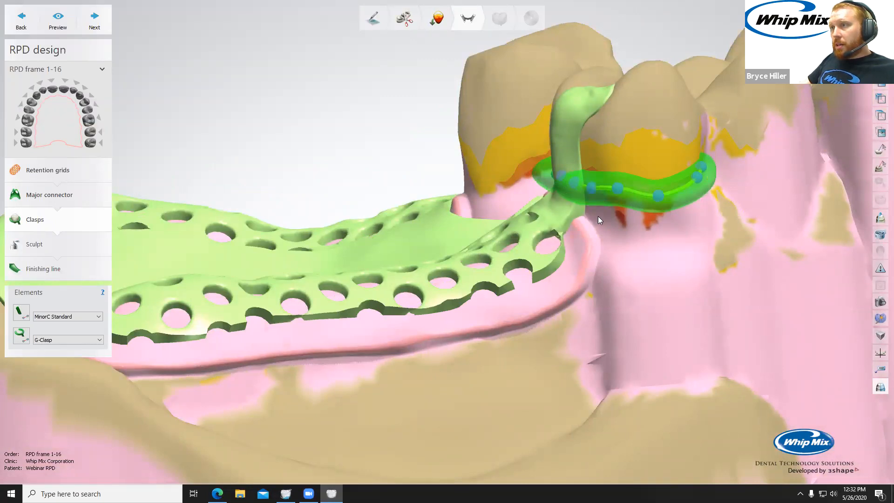
Adjust the cross-section thickness of the same clasp's inner arm near its palatal tip.
{"action": "right_click_drag", "start_coordinate": [358, 180], "coordinate": [495, 239]}
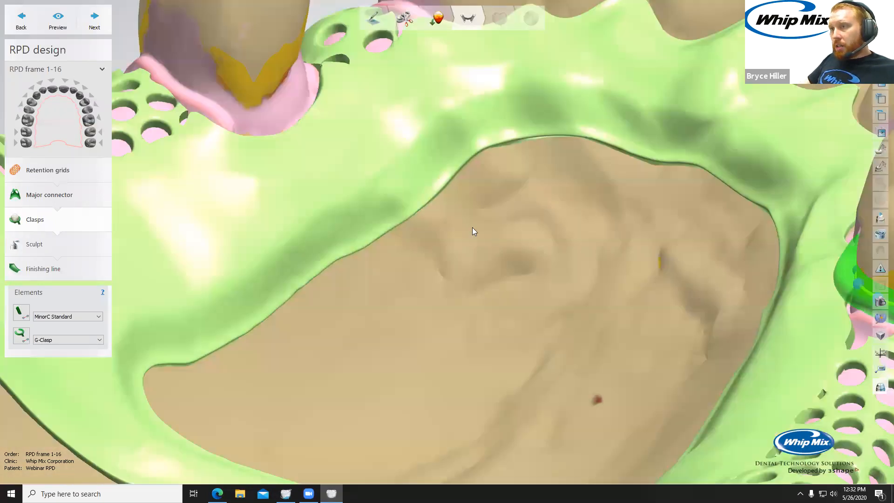
{"action": "middle_click_drag", "start_coordinate": [495, 234], "coordinate": [90, 162]}
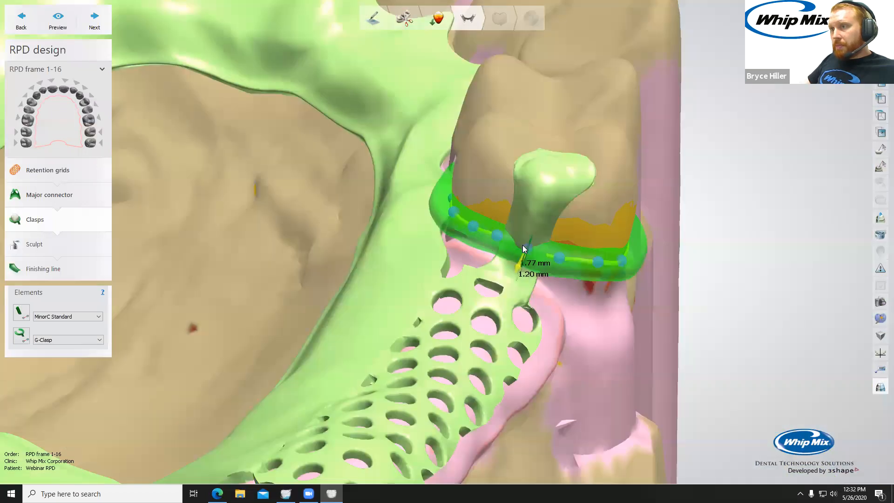
{"action": "right_click_drag", "start_coordinate": [533, 222], "coordinate": [256, 84]}
{"action": "mouse_move", "coordinate": [263, 103]}
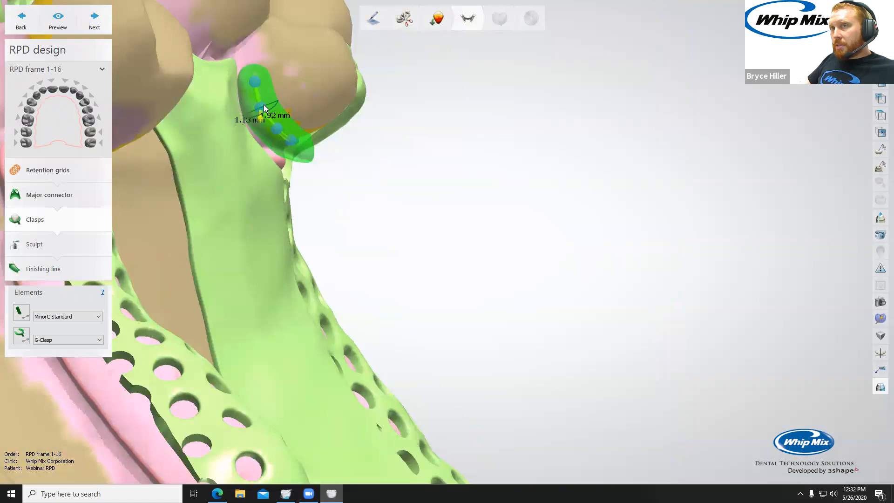
{"action": "scroll", "coordinate": [258, 83], "scroll_direction": "down", "scroll_amount": 3, "text": "ctrl"}
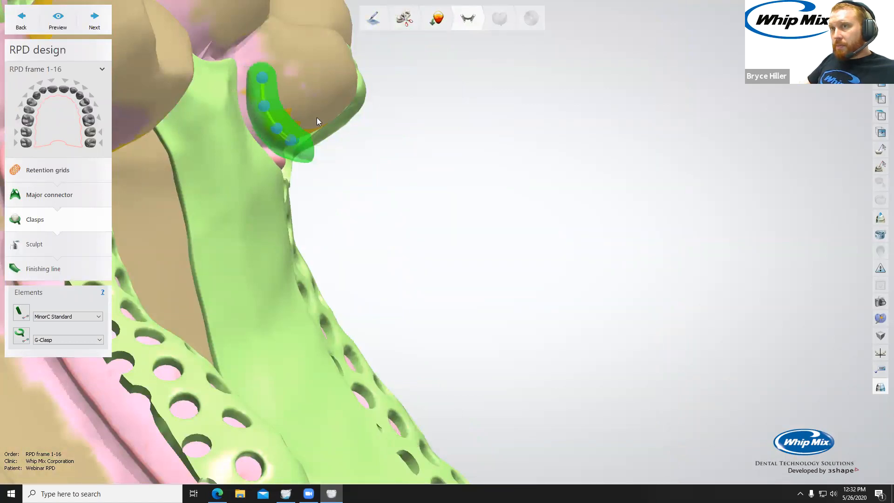
Draw a curved G-Clasp approach arm from the long retention grid around the gum and up to the isolated tooth's outer face.
{"action": "scroll", "coordinate": [316, 118], "scroll_direction": "down", "scroll_amount": 4}
{"action": "right_click_drag", "start_coordinate": [418, 204], "coordinate": [351, 222]}
{"action": "right_click_drag", "start_coordinate": [466, 244], "coordinate": [410, 247]}
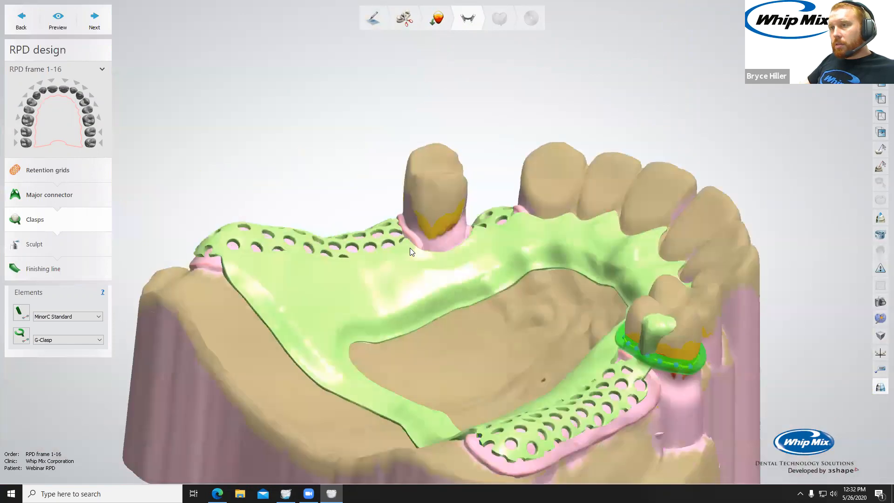
{"action": "mouse_move", "coordinate": [508, 245]}
{"action": "right_mouse_down"}
{"action": "mouse_move", "coordinate": [563, 245]}
{"action": "mouse_move", "coordinate": [535, 242]}
{"action": "mouse_move", "coordinate": [531, 309]}
{"action": "mouse_move", "coordinate": [507, 247]}
{"action": "right_mouse_up"}
{"action": "left_click", "coordinate": [21, 335]}
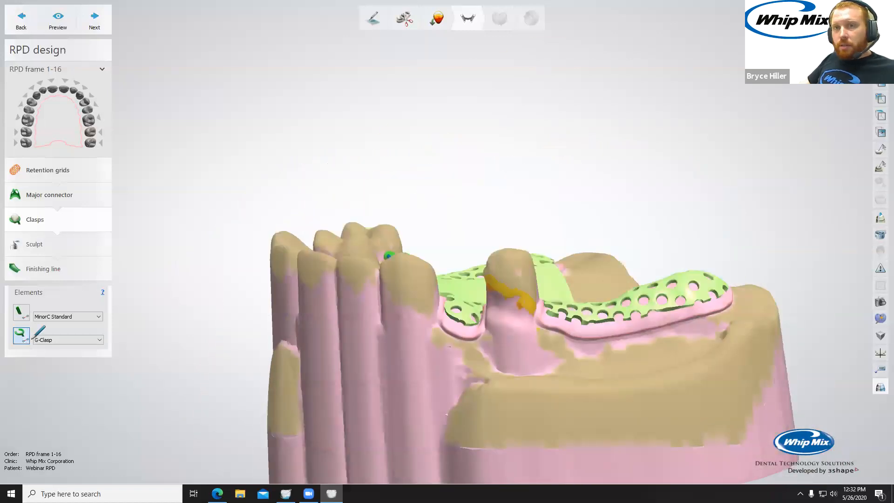
{"action": "scroll", "coordinate": [558, 316], "scroll_direction": "up", "scroll_amount": 2}
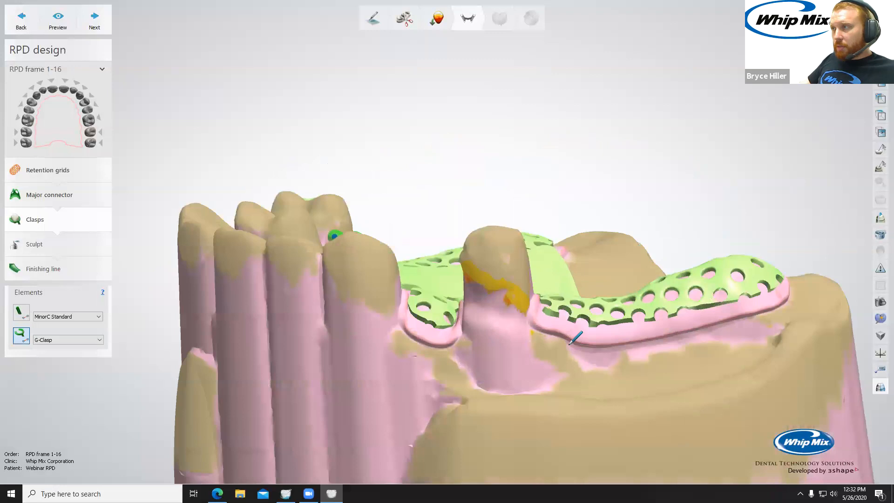
{"action": "right_click_drag", "start_coordinate": [537, 232], "coordinate": [539, 301]}
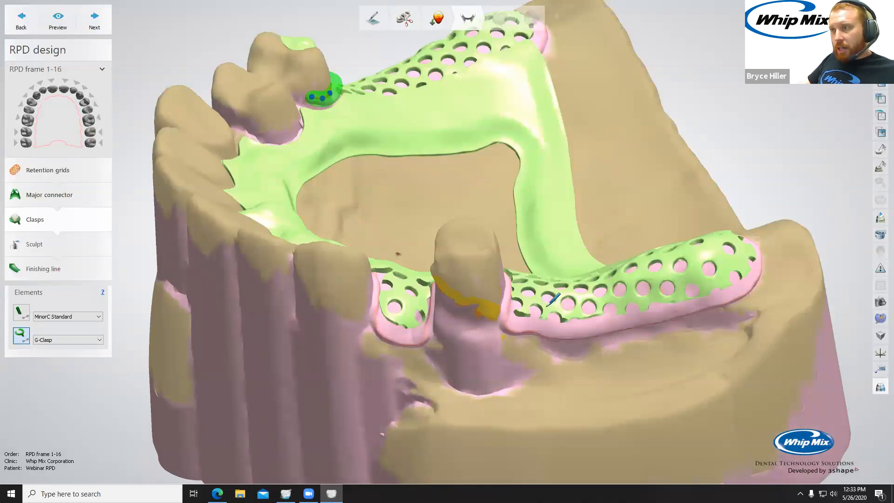
{"action": "mouse_move", "coordinate": [546, 306]}
{"action": "left_mouse_down"}
{"action": "mouse_move", "coordinate": [536, 342]}
{"action": "mouse_move", "coordinate": [500, 347]}
{"action": "mouse_move", "coordinate": [475, 324]}
{"action": "mouse_move", "coordinate": [474, 302]}
{"action": "left_mouse_up"}
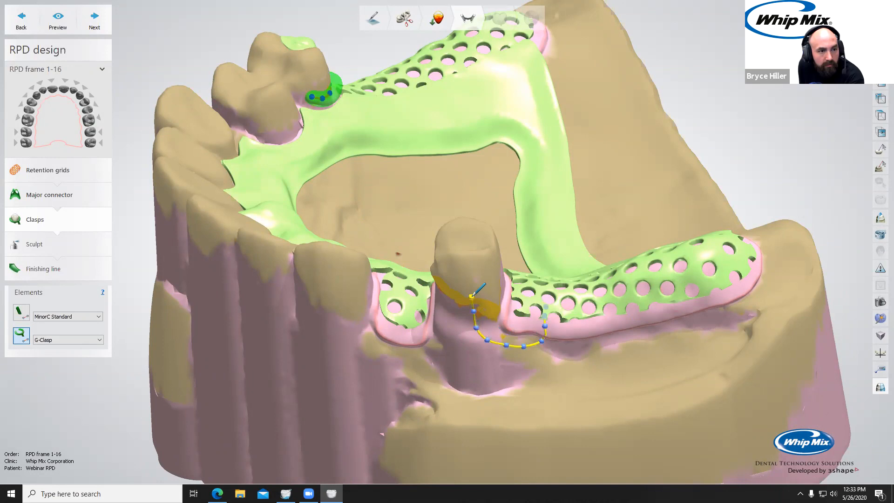
{"action": "double_click", "coordinate": [472, 296]}
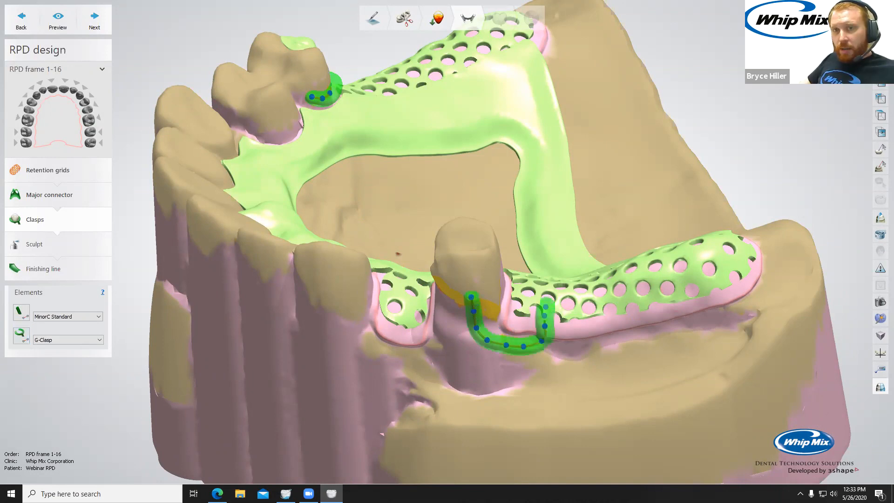
Draw a U-shaped G-Clasp across the isolated tooth's outer face, overlapping the approach arm's end, and fine-tune its front end.
{"action": "left_click", "coordinate": [21, 336]}
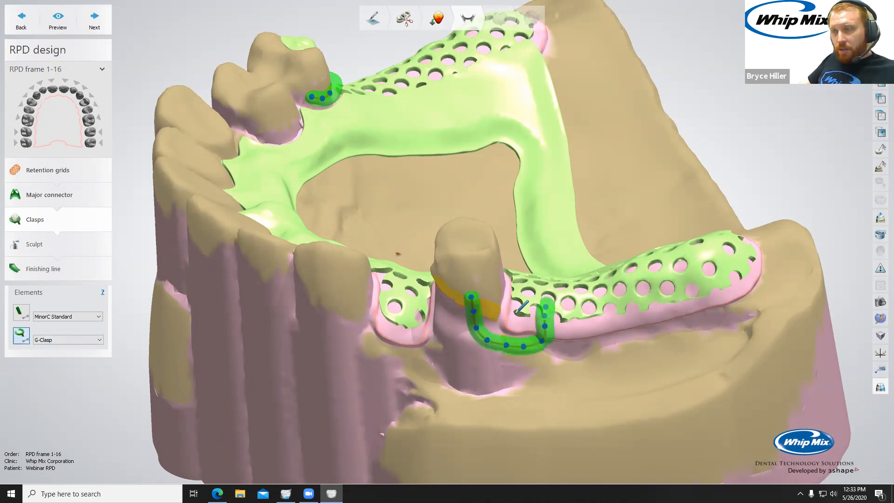
{"action": "scroll", "coordinate": [433, 188], "scroll_direction": "up", "scroll_amount": 3}
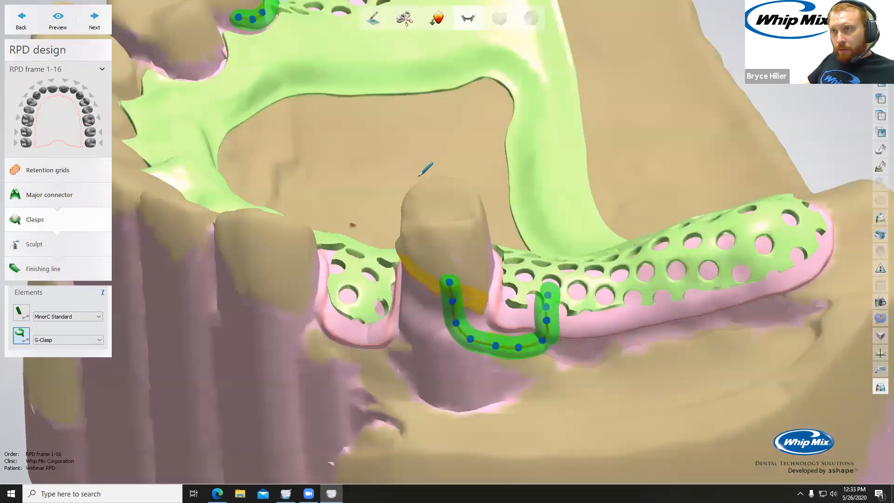
{"action": "right_click_drag", "start_coordinate": [420, 176], "coordinate": [430, 189]}
{"action": "left_click", "coordinate": [461, 199]}
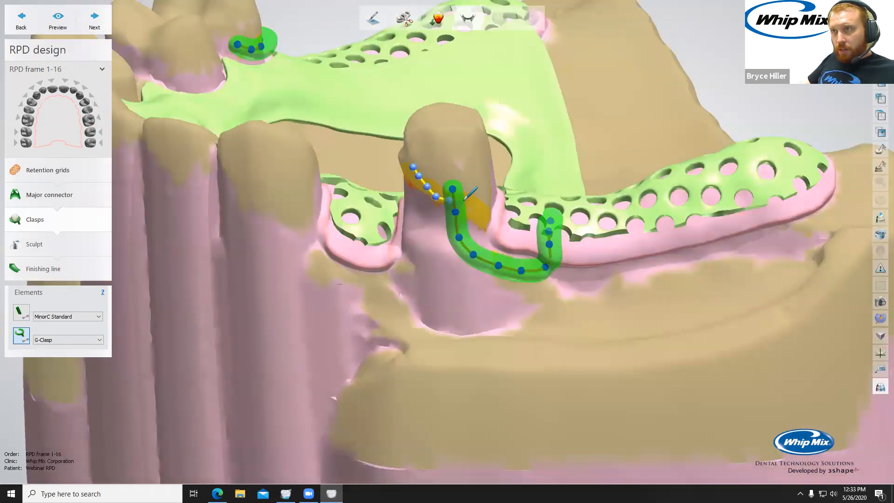
{"action": "left_click", "coordinate": [479, 166]}
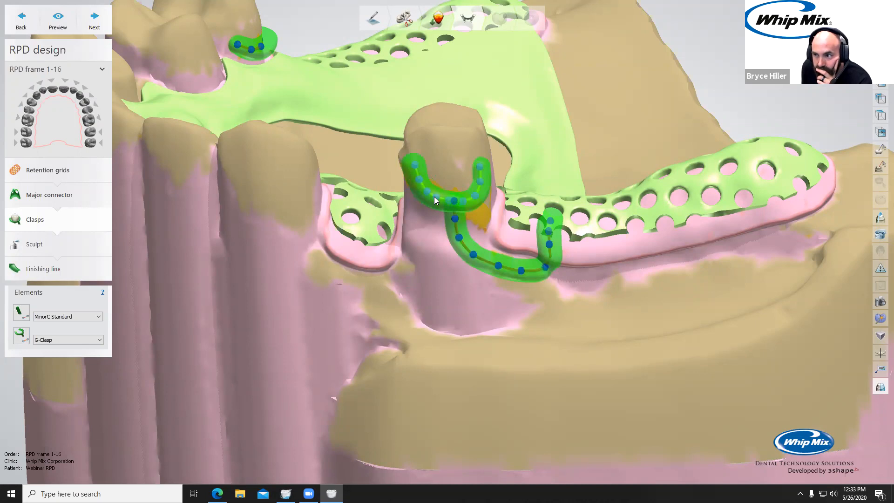
{"action": "left_click_drag", "start_coordinate": [416, 169], "coordinate": [419, 166]}
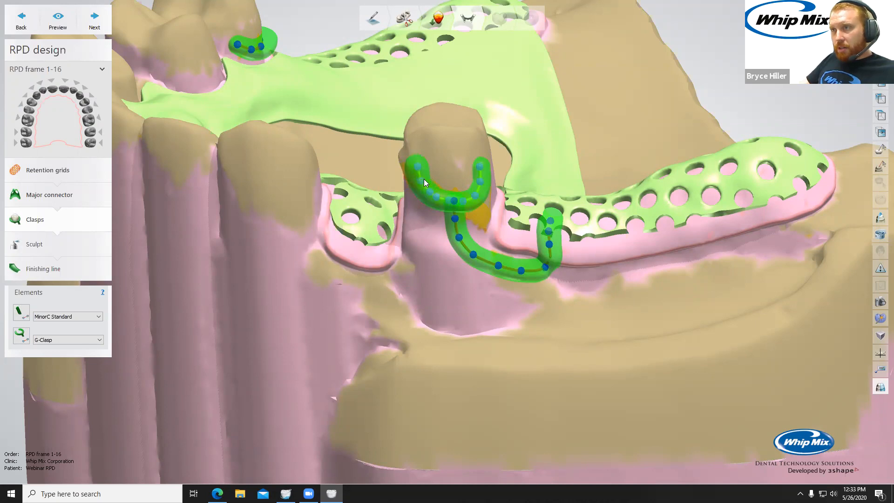
{"action": "left_click_drag", "start_coordinate": [421, 168], "coordinate": [420, 167]}
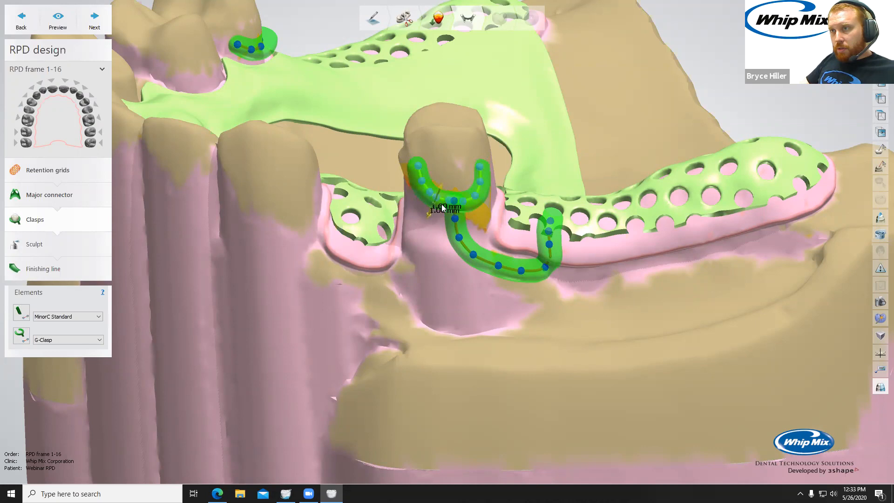
Widen the approach arm's end where it attaches to the retention grid.
{"action": "scroll", "coordinate": [525, 256], "scroll_direction": "down", "scroll_amount": 4}
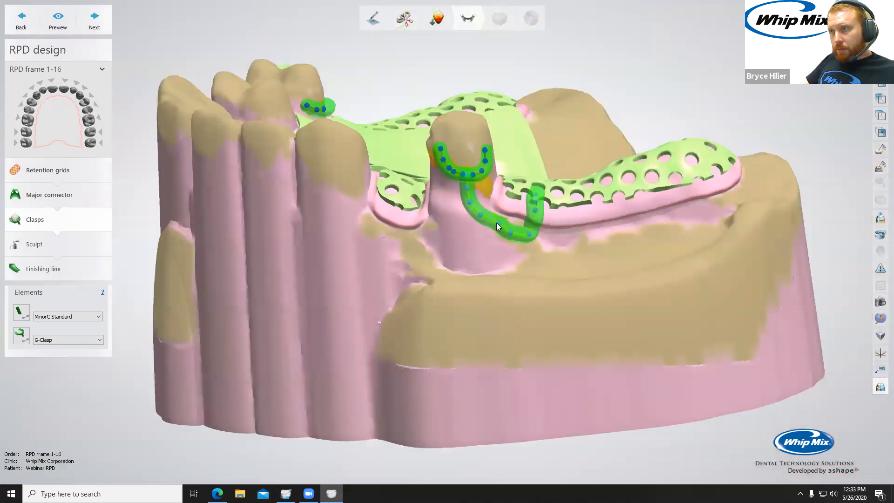
{"action": "right_click_drag", "start_coordinate": [481, 218], "coordinate": [346, 221]}
{"action": "right_click_drag", "start_coordinate": [425, 240], "coordinate": [419, 236]}
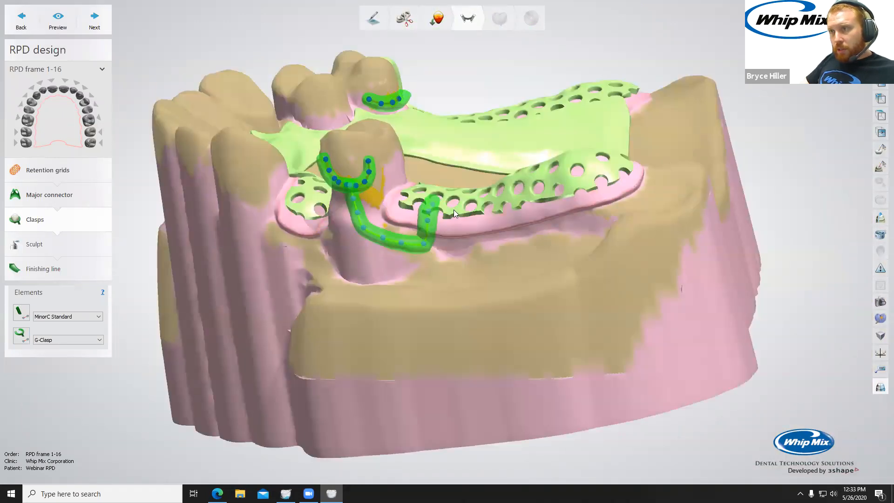
{"action": "right_click_drag", "start_coordinate": [461, 427], "coordinate": [456, 363]}
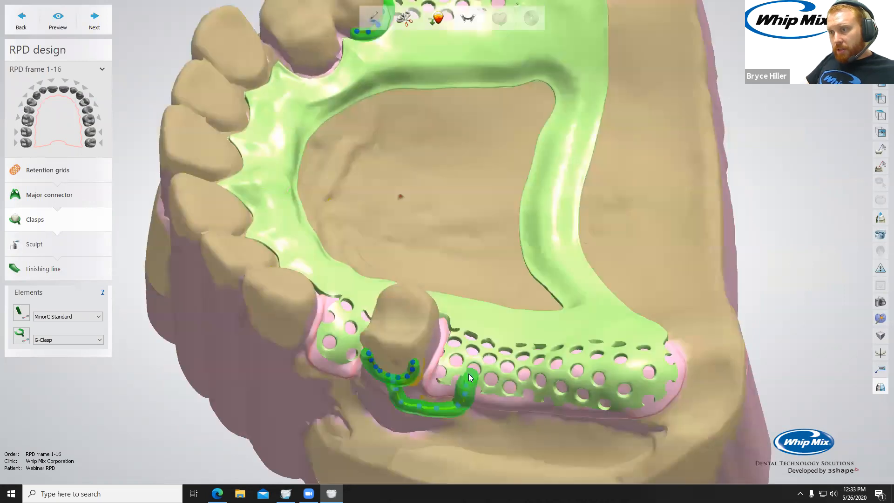
{"action": "mouse_move", "coordinate": [469, 377]}
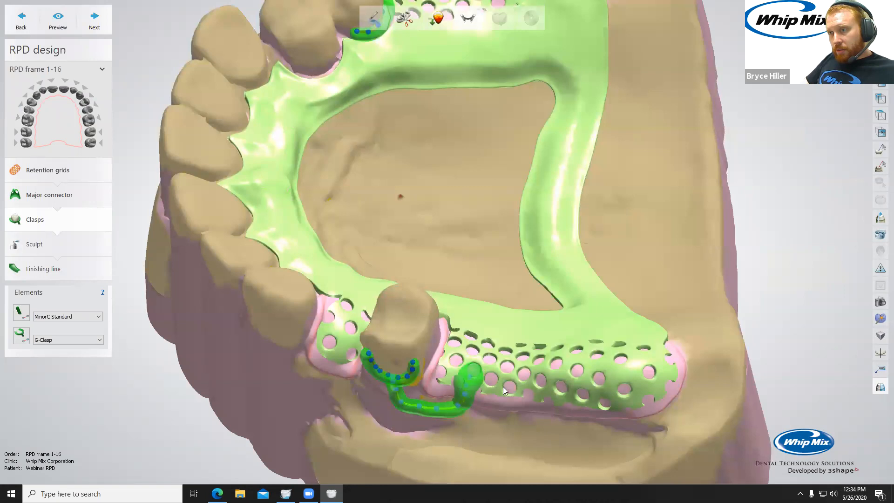
Smooth the approach arm's lower bend into an even curve by repositioning its control points.
{"action": "scroll", "coordinate": [503, 386], "scroll_direction": "down", "scroll_amount": 4}
{"action": "right_click_drag", "start_coordinate": [498, 163], "coordinate": [447, 209]}
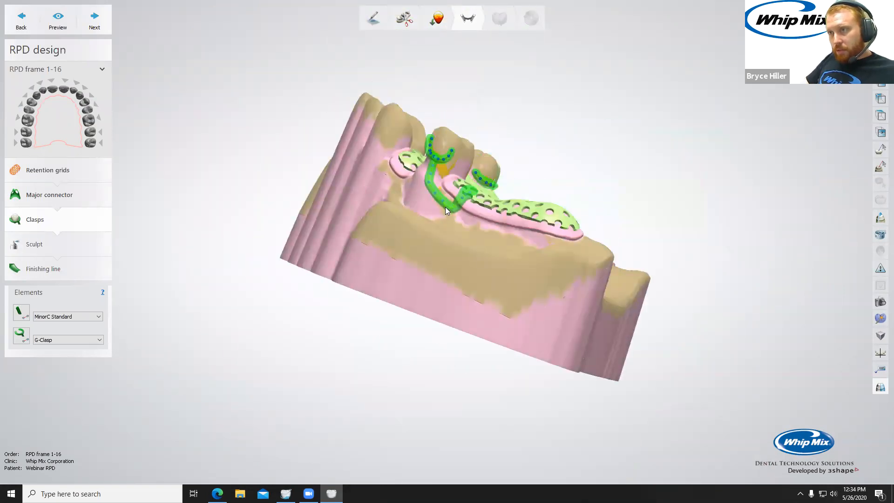
{"action": "scroll", "coordinate": [454, 204], "scroll_direction": "up", "scroll_amount": 5}
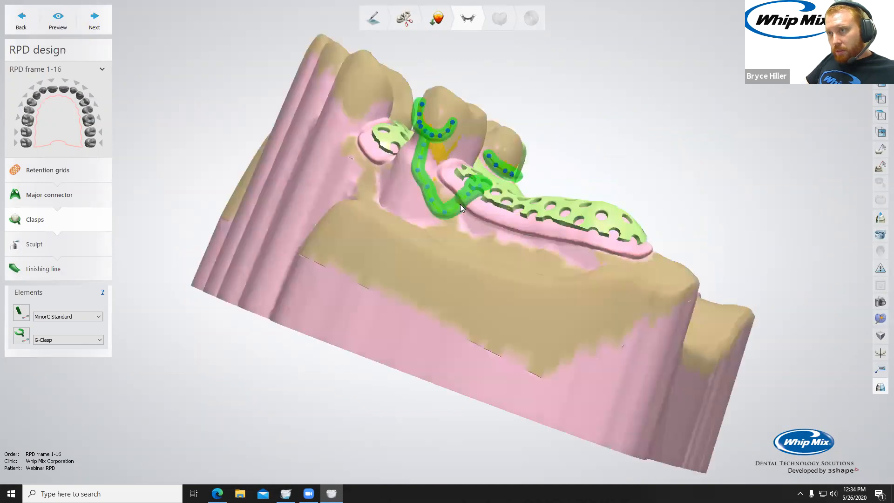
{"action": "scroll", "coordinate": [461, 205], "scroll_direction": "up", "scroll_amount": 2}
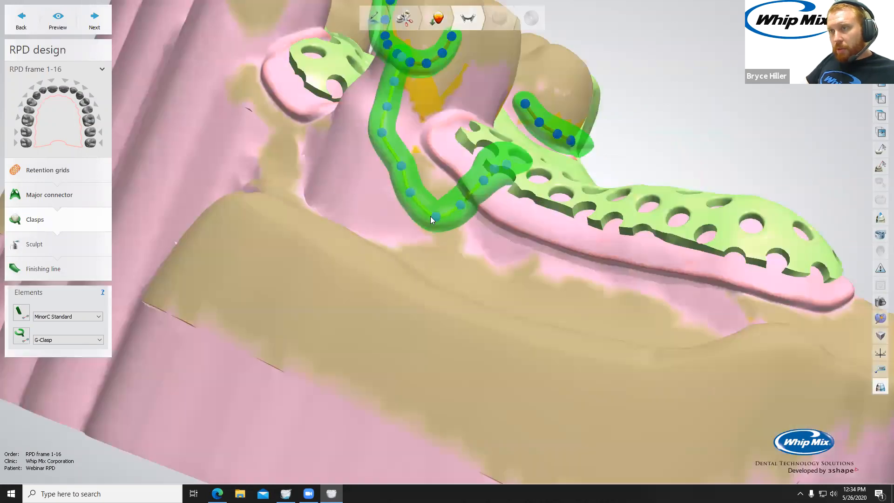
{"action": "left_click_drag", "start_coordinate": [401, 165], "coordinate": [385, 164]}
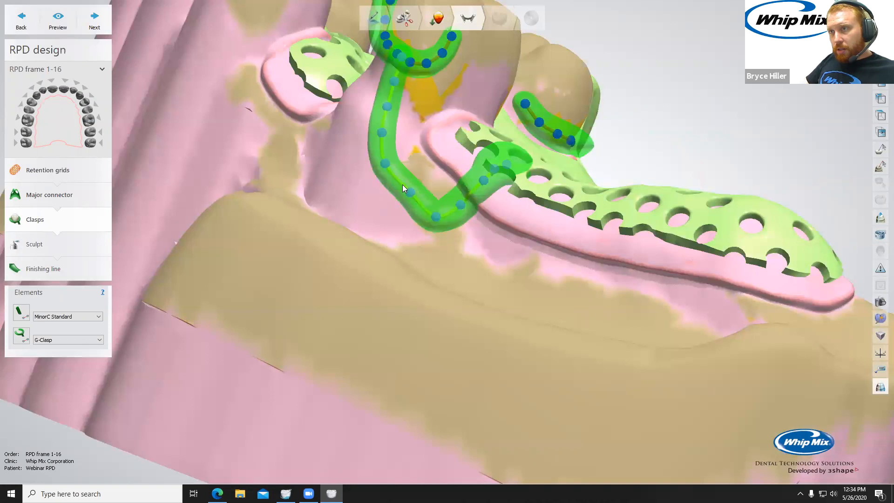
{"action": "left_click", "coordinate": [399, 193]}
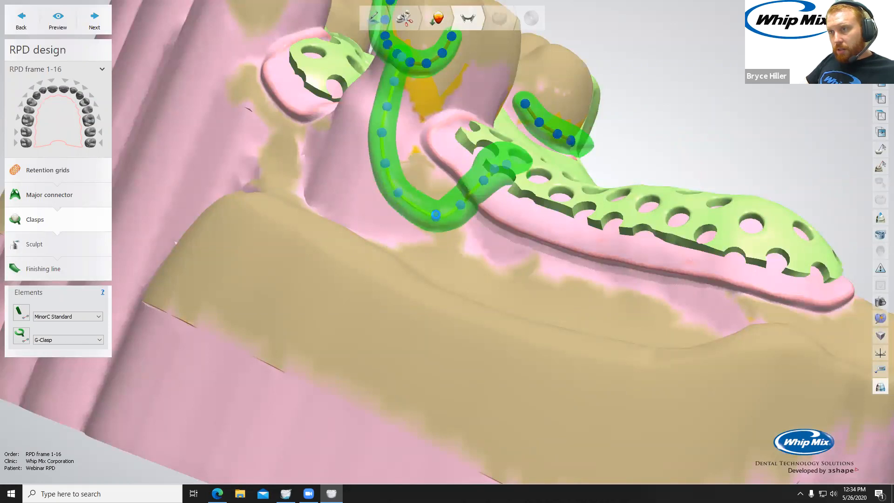
{"action": "left_click_drag", "start_coordinate": [435, 214], "coordinate": [433, 210]}
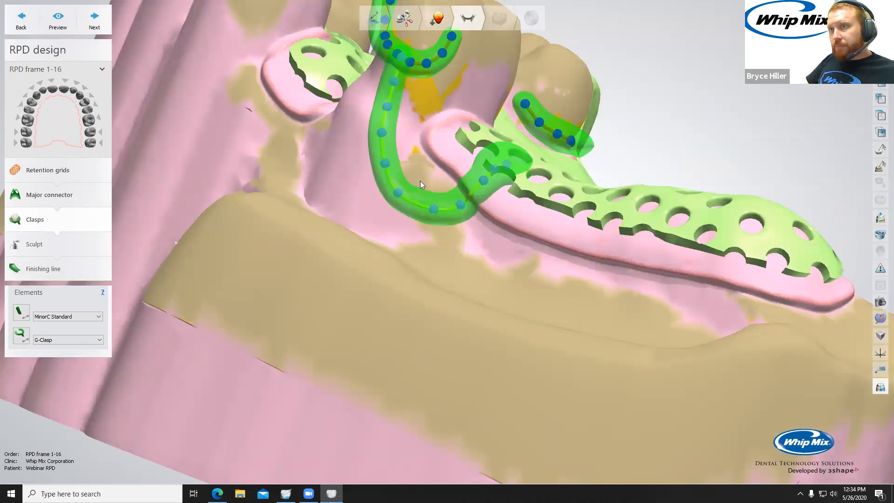
Examine the finished clasps on both sides of the model from several angles.
{"action": "scroll", "coordinate": [421, 183], "scroll_direction": "down", "scroll_amount": 5}
{"action": "right_click_drag", "start_coordinate": [430, 255], "coordinate": [446, 223]}
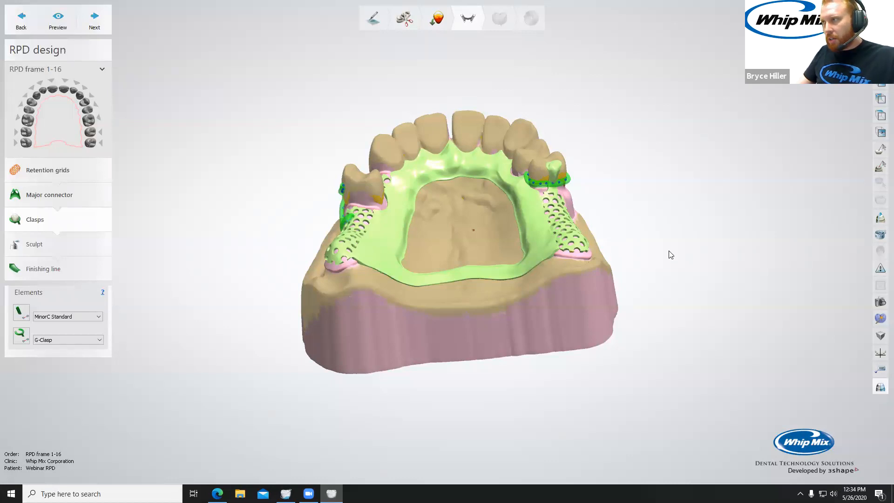
{"action": "right_click_drag", "start_coordinate": [557, 214], "coordinate": [489, 177]}
{"action": "scroll", "coordinate": [490, 177], "scroll_direction": "up", "scroll_amount": 3}
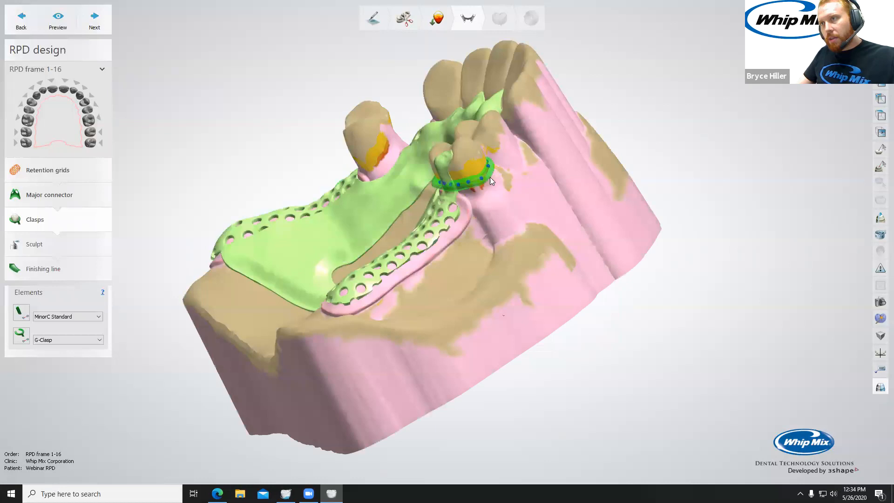
{"action": "scroll", "coordinate": [467, 182], "scroll_direction": "up", "scroll_amount": 4}
{"action": "right_click_drag", "start_coordinate": [393, 212], "coordinate": [455, 213]}
{"action": "scroll", "coordinate": [454, 210], "scroll_direction": "down", "scroll_amount": 4}
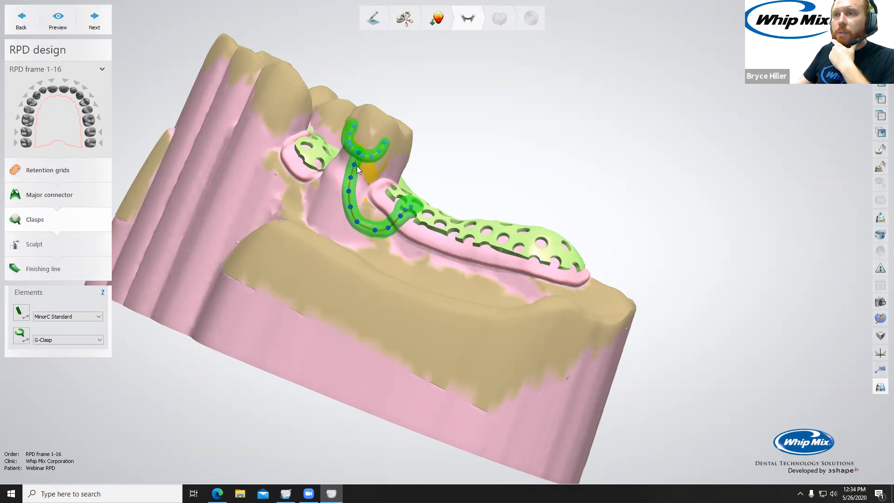
{"action": "scroll", "coordinate": [357, 165], "scroll_direction": "up", "scroll_amount": 3}
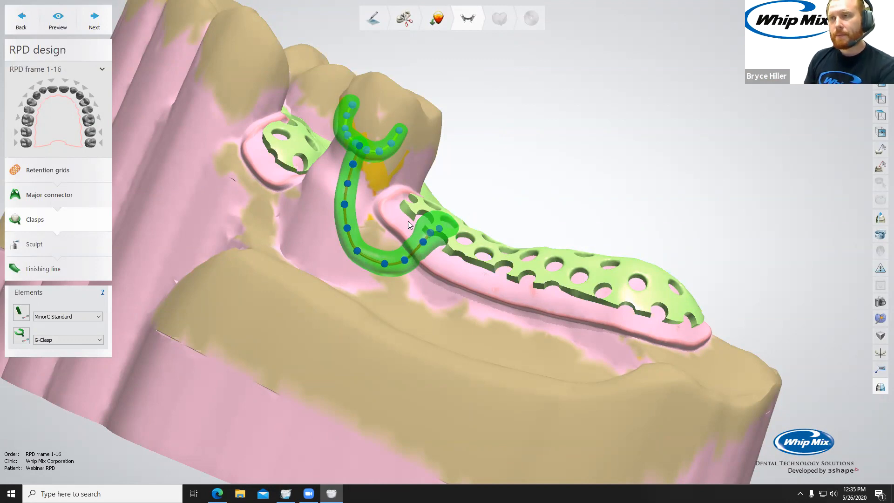
Apply the drawn clasps to the frame and proceed to the Sculpt stage.
{"action": "right_click_drag", "start_coordinate": [408, 221], "coordinate": [176, 112]}
{"action": "scroll", "coordinate": [176, 111], "scroll_direction": "down", "scroll_amount": 5}
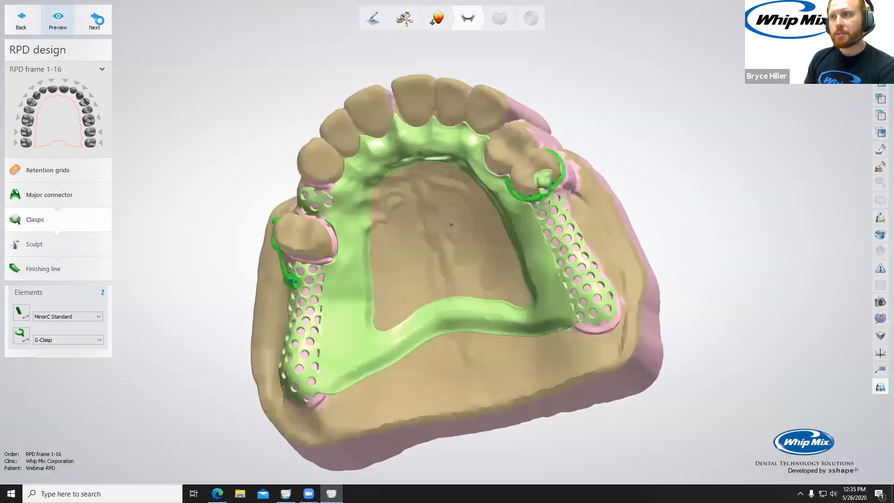
{"action": "left_click", "coordinate": [96, 18]}
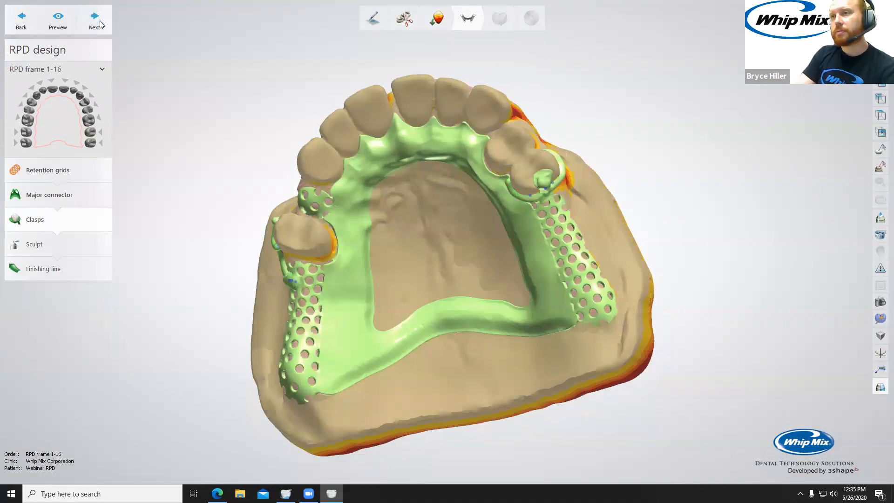
{"action": "left_click", "coordinate": [99, 24]}
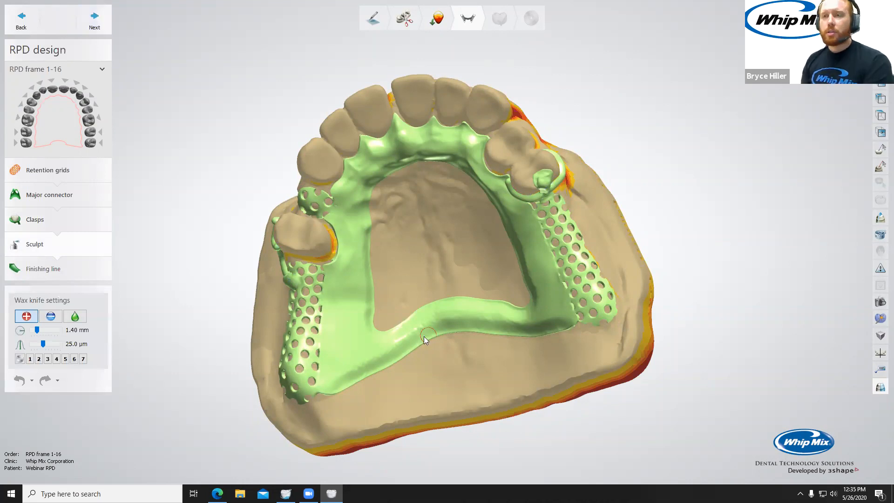
Smooth the bar clasp on the isolated tooth where its approach arm joins, using a 1.40 mm smoothing wax knife at level 0.80.
{"action": "scroll", "coordinate": [443, 180], "scroll_direction": "up", "scroll_amount": 5}
{"action": "right_click_drag", "start_coordinate": [89, 312], "coordinate": [239, 282]}
{"action": "left_click_drag", "start_coordinate": [245, 275], "coordinate": [246, 272], "text": "shift"}
{"action": "right_click_drag", "start_coordinate": [246, 272], "coordinate": [341, 284]}
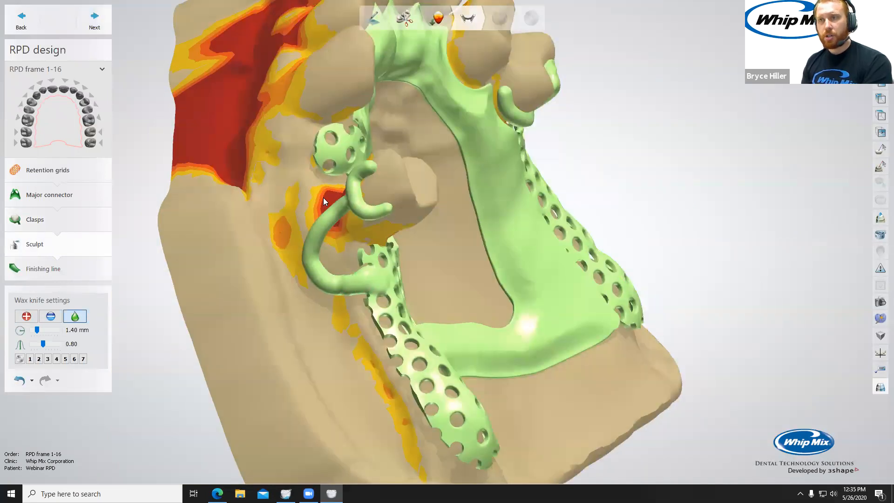
{"action": "right_click_drag", "start_coordinate": [620, 224], "coordinate": [640, 249]}
{"action": "scroll", "coordinate": [640, 246], "scroll_direction": "up", "scroll_amount": 3}
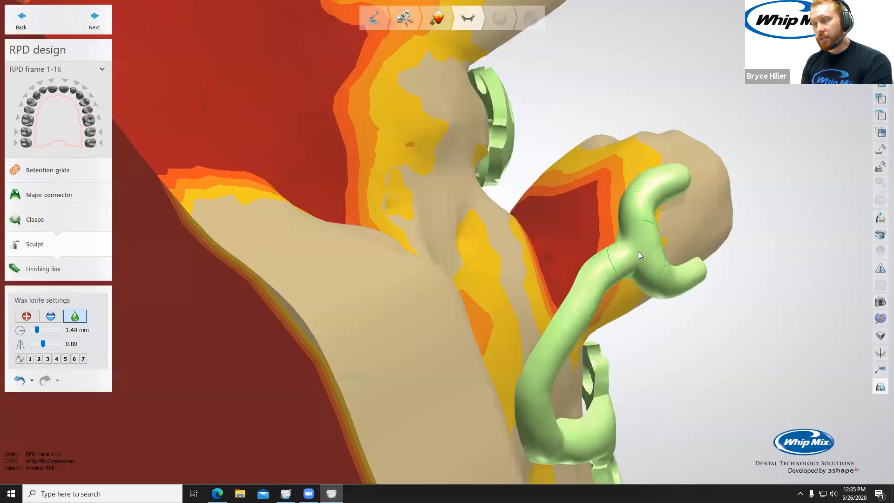
Smooth the junction of the G-Clasp, occlusal rest and minor connector on the opposite side of the arch.
{"action": "scroll", "coordinate": [633, 256], "scroll_direction": "down", "scroll_amount": 2}
{"action": "right_click_drag", "start_coordinate": [437, 311], "coordinate": [592, 181]}
{"action": "scroll", "coordinate": [469, 269], "scroll_direction": "down", "scroll_amount": 2}
{"action": "scroll", "coordinate": [555, 320], "scroll_direction": "up", "scroll_amount": 2}
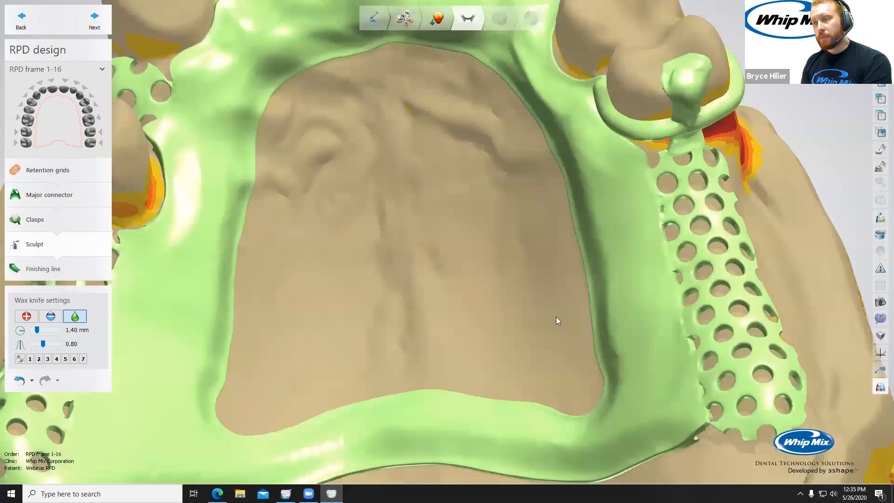
{"action": "right_click_drag", "start_coordinate": [590, 263], "coordinate": [602, 245]}
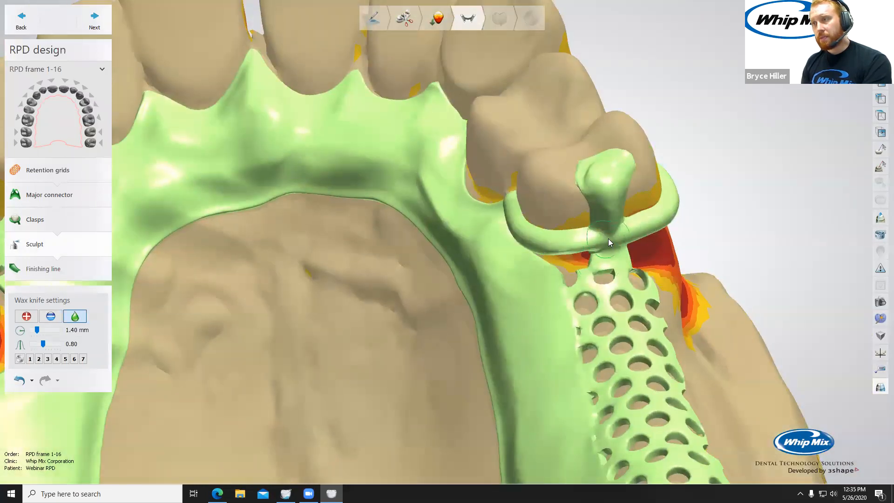
{"action": "mouse_move", "coordinate": [611, 242]}
{"action": "right_mouse_down"}
{"action": "mouse_move", "coordinate": [608, 217]}
{"action": "mouse_move", "coordinate": [618, 226]}
{"action": "right_mouse_up"}
{"action": "left_click_drag", "start_coordinate": [618, 229], "coordinate": [621, 215]}
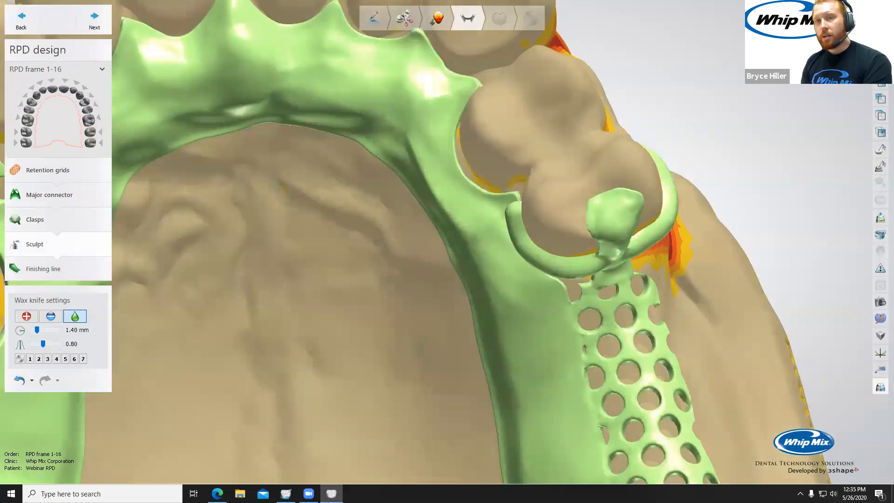
Add wax with a 0.95 mm knife where the minor connector meets the retention grid, and smooth the area around the rest.
{"action": "left_click", "coordinate": [26, 316]}
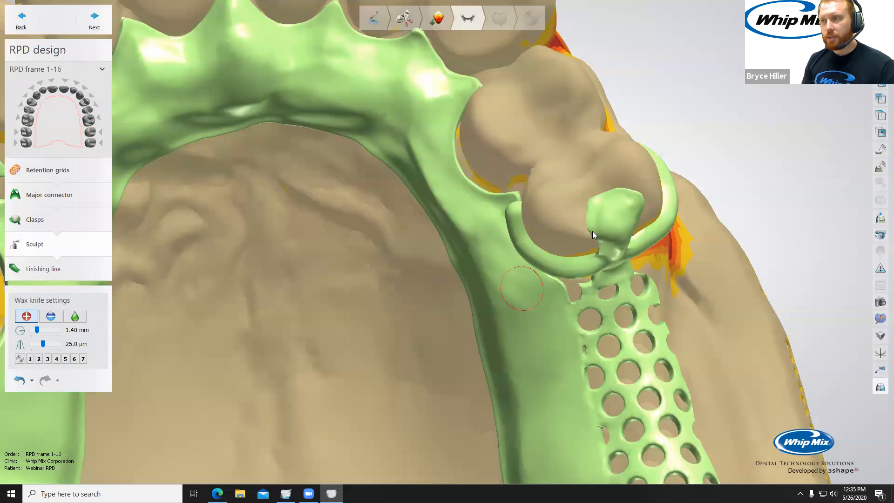
{"action": "scroll", "coordinate": [590, 232], "scroll_direction": "up", "scroll_amount": 3, "text": "shift"}
{"action": "mouse_move", "coordinate": [590, 231]}
{"action": "right_mouse_down"}
{"action": "mouse_move", "coordinate": [612, 242]}
{"action": "mouse_move", "coordinate": [585, 216]}
{"action": "right_mouse_up"}
{"action": "scroll", "coordinate": [585, 214], "scroll_direction": "down", "scroll_amount": 6, "text": "shift"}
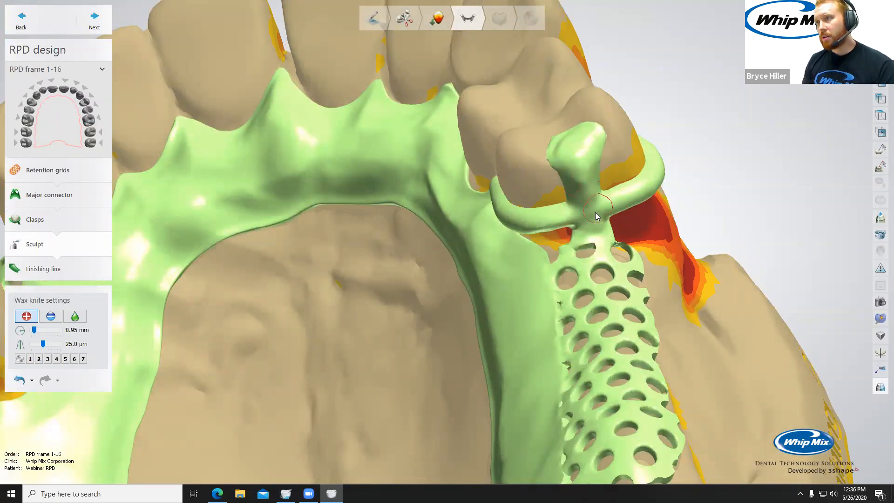
{"action": "left_click_drag", "start_coordinate": [584, 244], "coordinate": [593, 249]}
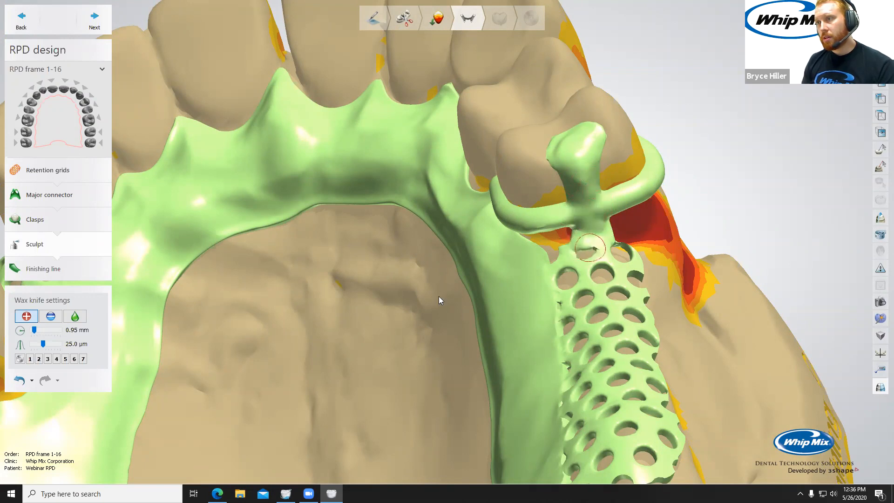
{"action": "scroll", "coordinate": [562, 272], "scroll_direction": "up", "scroll_amount": 5}
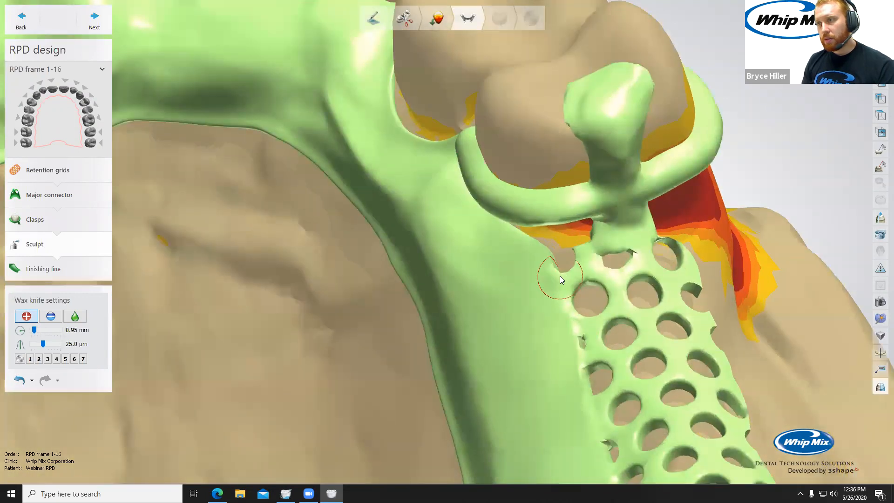
{"action": "left_click", "coordinate": [75, 316]}
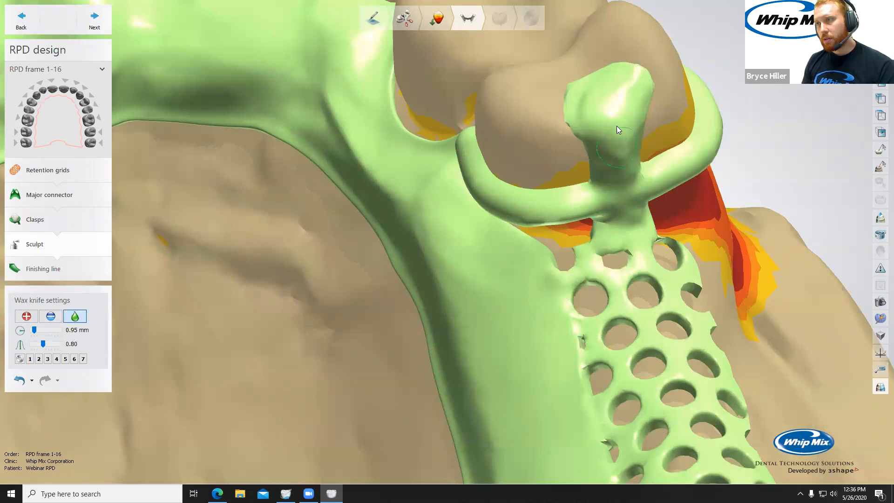
{"action": "scroll", "coordinate": [630, 218], "scroll_direction": "down", "scroll_amount": 3}
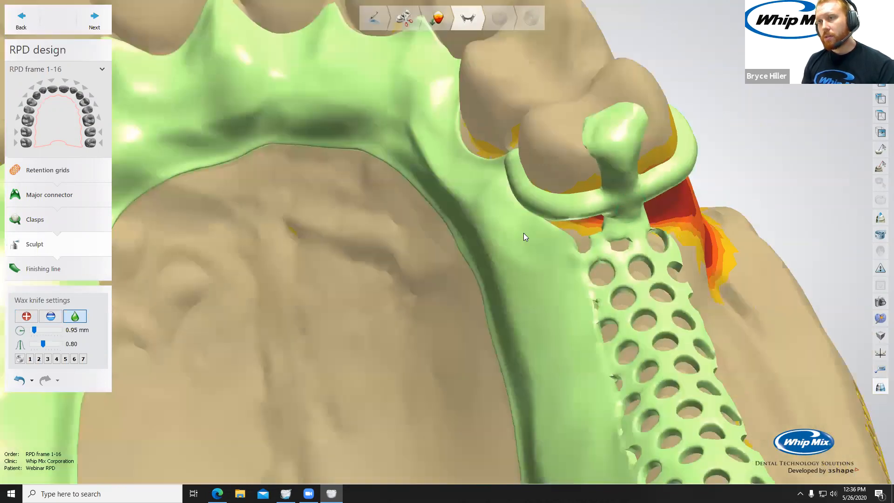
Check the sculpted frame as a whole and proceed to the Finishing line stage.
{"action": "right_click_drag", "start_coordinate": [478, 226], "coordinate": [369, 219]}
{"action": "scroll", "coordinate": [363, 208], "scroll_direction": "down", "scroll_amount": 3}
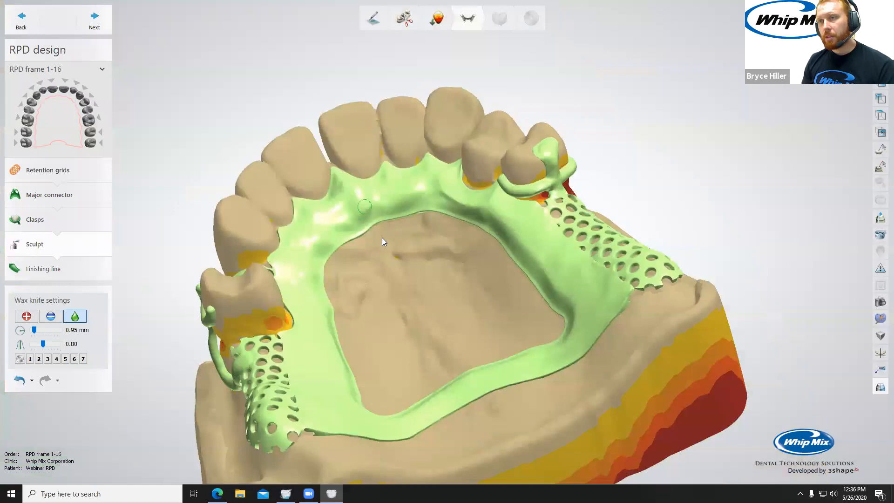
{"action": "scroll", "coordinate": [394, 261], "scroll_direction": "down", "scroll_amount": 3}
{"action": "right_click_drag", "start_coordinate": [394, 260], "coordinate": [361, 285]}
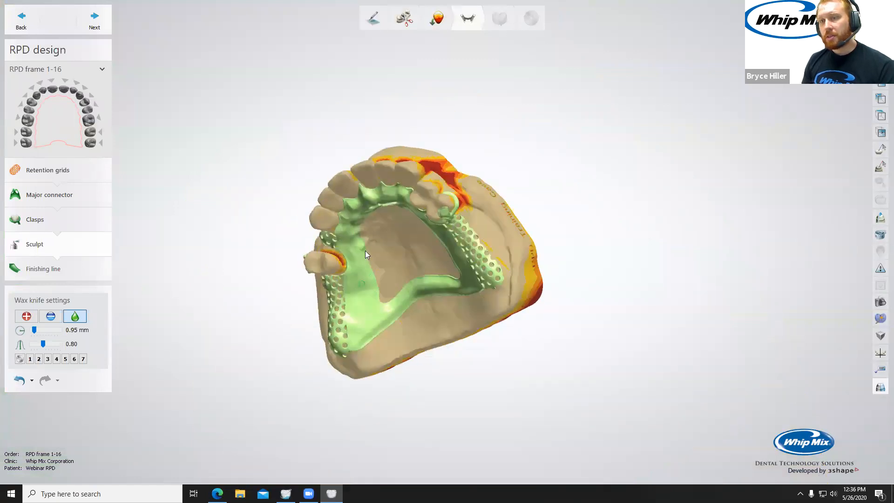
{"action": "scroll", "coordinate": [361, 286], "scroll_direction": "up", "scroll_amount": 3}
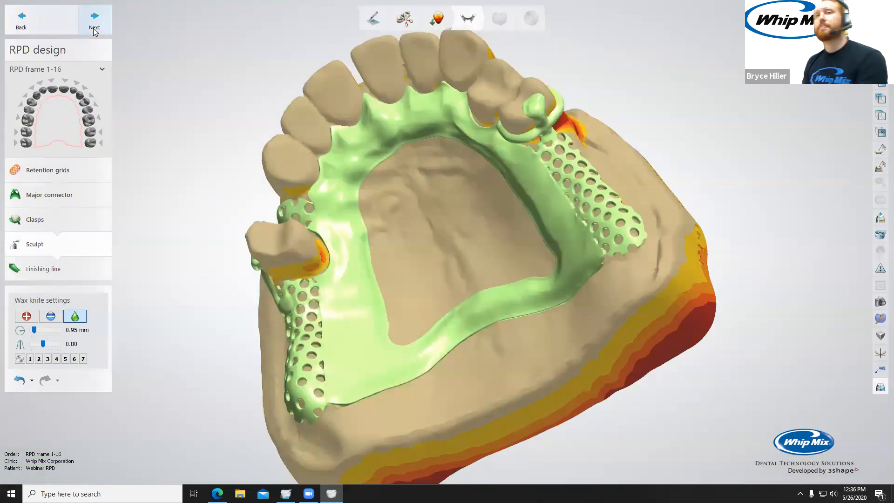
{"action": "left_click", "coordinate": [94, 28]}
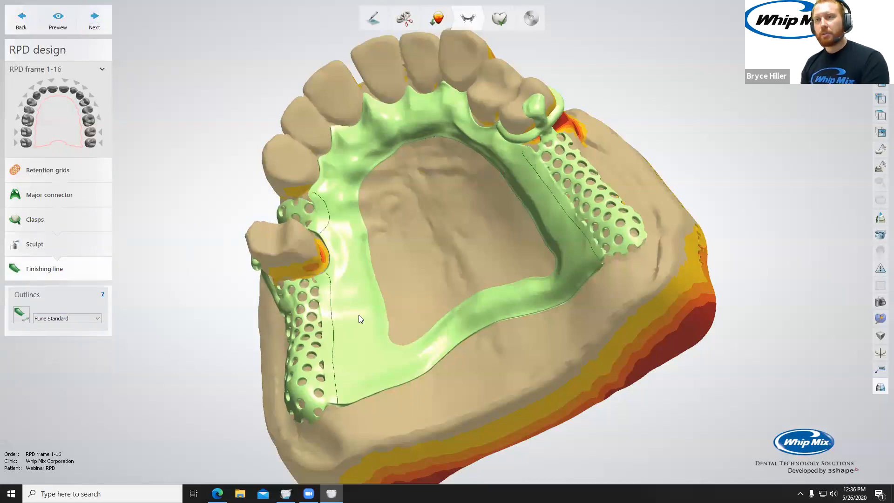
Draw an FLine Standard finishing line along the long retention grid's inner edge, from the isolated tooth to the back of the connector.
{"action": "scroll", "coordinate": [358, 315], "scroll_direction": "up", "scroll_amount": 3}
{"action": "scroll", "coordinate": [527, 110], "scroll_direction": "down", "scroll_amount": 5}
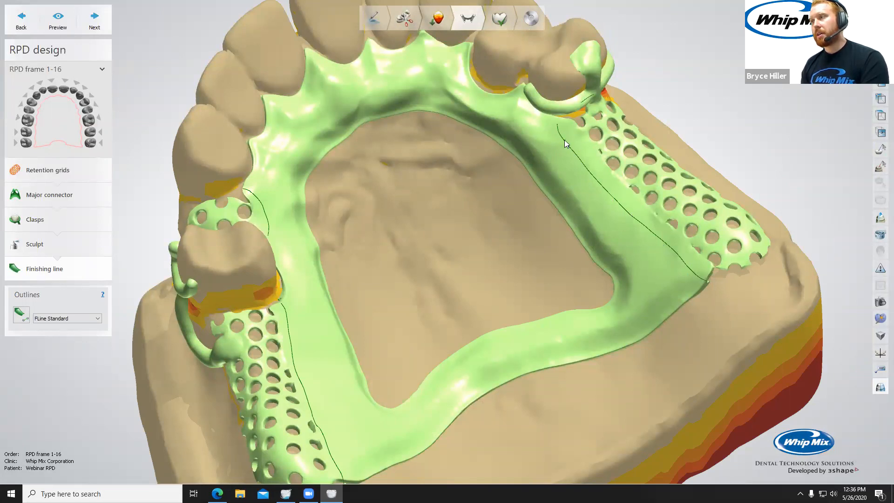
{"action": "scroll", "coordinate": [621, 203], "scroll_direction": "down", "scroll_amount": 5}
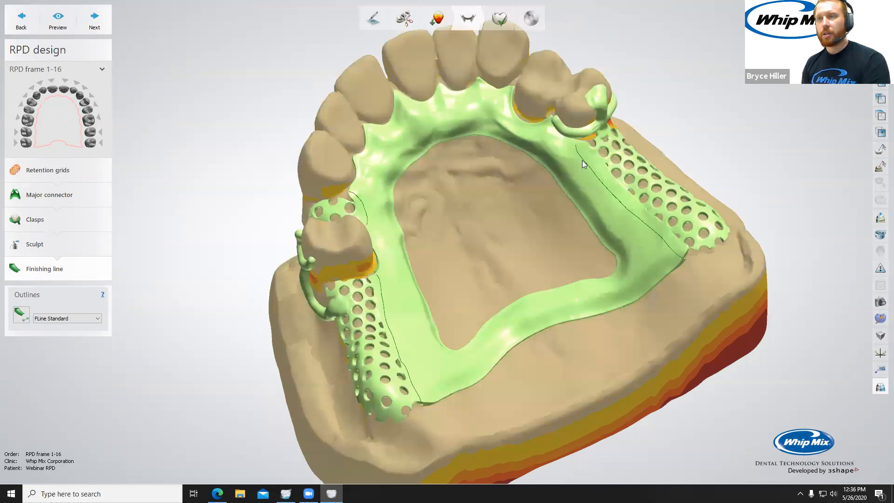
{"action": "right_click_drag", "start_coordinate": [538, 251], "coordinate": [19, 317]}
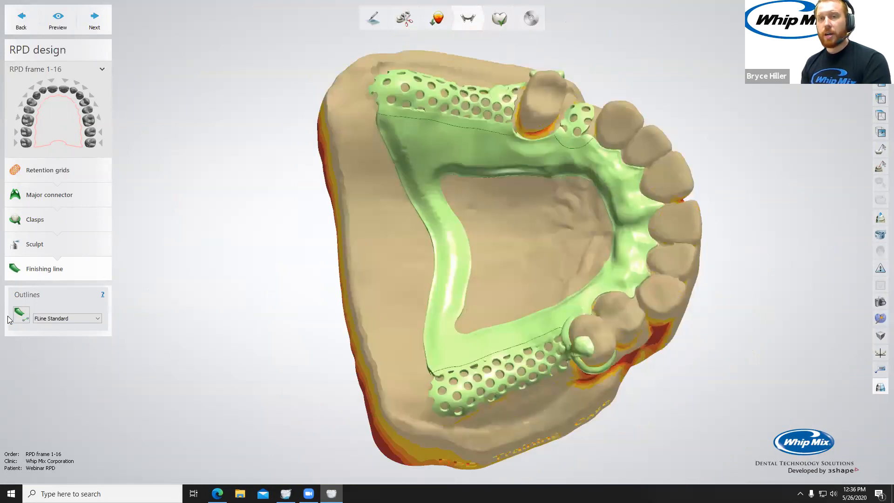
{"action": "left_click", "coordinate": [56, 320]}
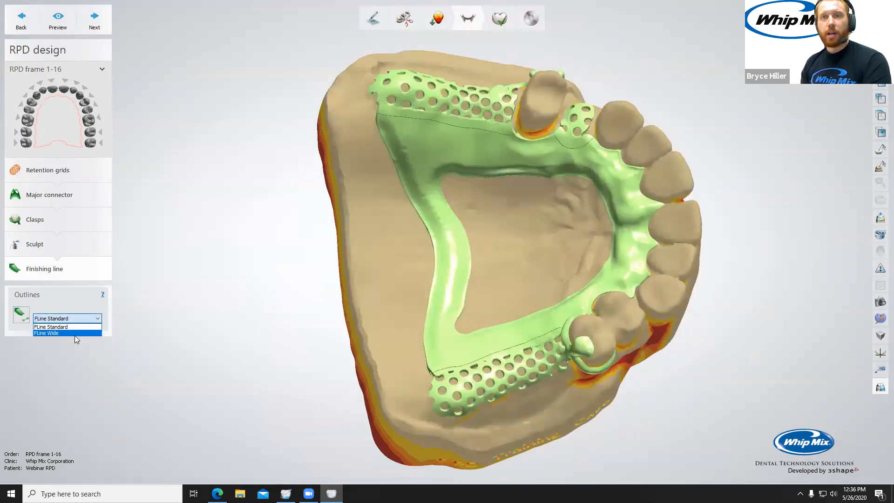
{"action": "left_click", "coordinate": [79, 326]}
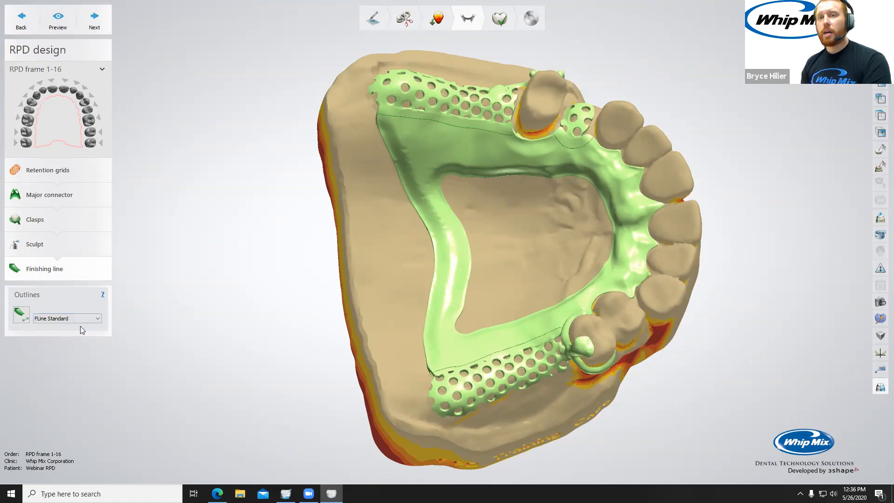
{"action": "left_click", "coordinate": [21, 315]}
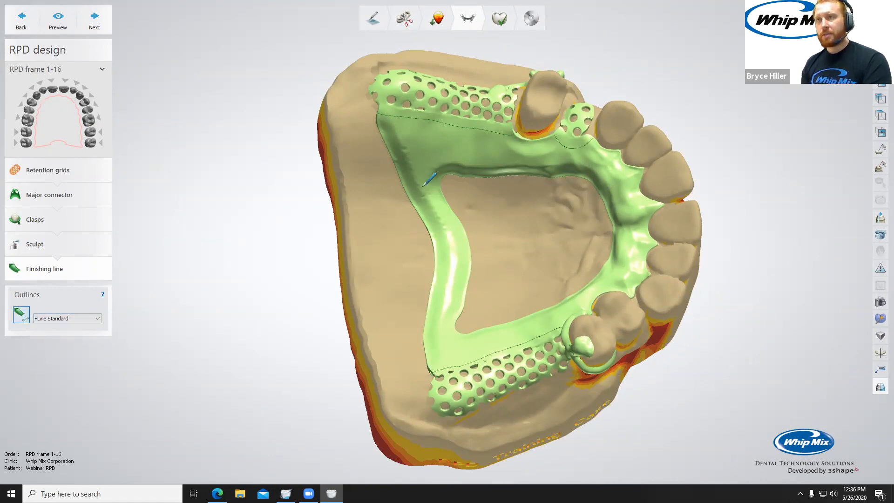
{"action": "scroll", "coordinate": [459, 176], "scroll_direction": "up", "scroll_amount": 2}
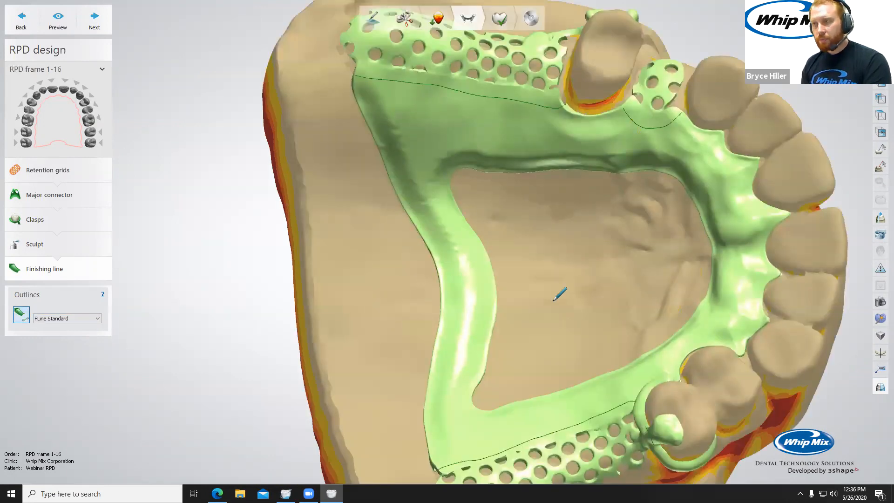
{"action": "middle_click_drag", "start_coordinate": [562, 108], "coordinate": [565, 266]}
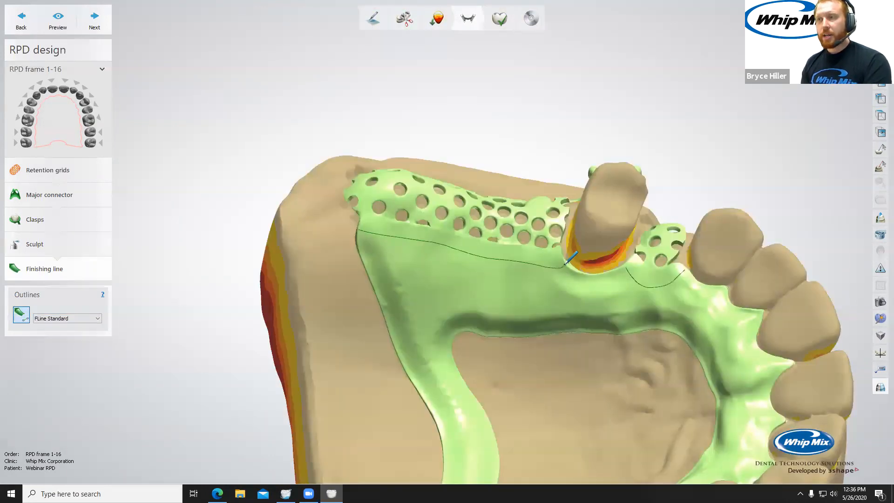
{"action": "left_click", "coordinate": [564, 265]}
{"action": "left_click", "coordinate": [556, 267]}
{"action": "left_click", "coordinate": [548, 266]}
{"action": "left_click", "coordinate": [534, 265]}
{"action": "left_click", "coordinate": [520, 262]}
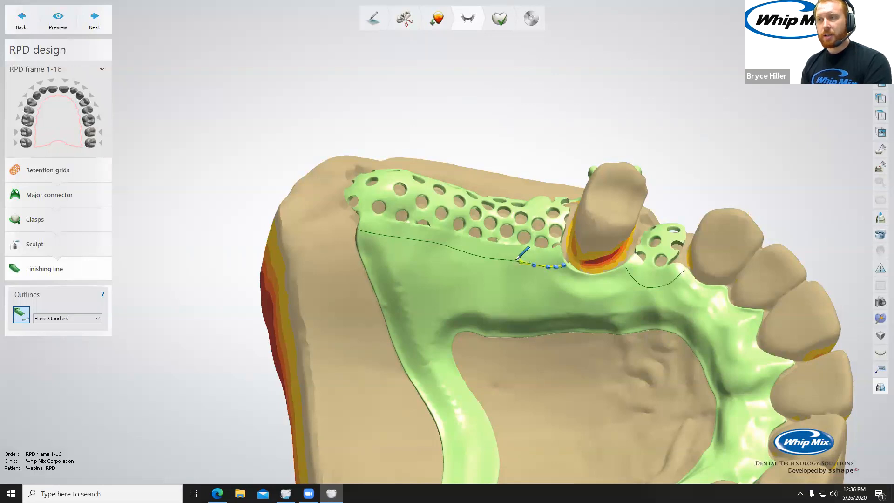
{"action": "left_click", "coordinate": [509, 260]}
{"action": "left_click", "coordinate": [486, 257]}
{"action": "left_click", "coordinate": [468, 253]}
{"action": "left_click", "coordinate": [455, 248]}
{"action": "left_click", "coordinate": [432, 243]}
{"action": "left_click", "coordinate": [414, 236]}
{"action": "left_click", "coordinate": [394, 234]}
{"action": "left_click", "coordinate": [376, 232]}
{"action": "left_click", "coordinate": [366, 230]}
{"action": "double_click", "coordinate": [361, 223]}
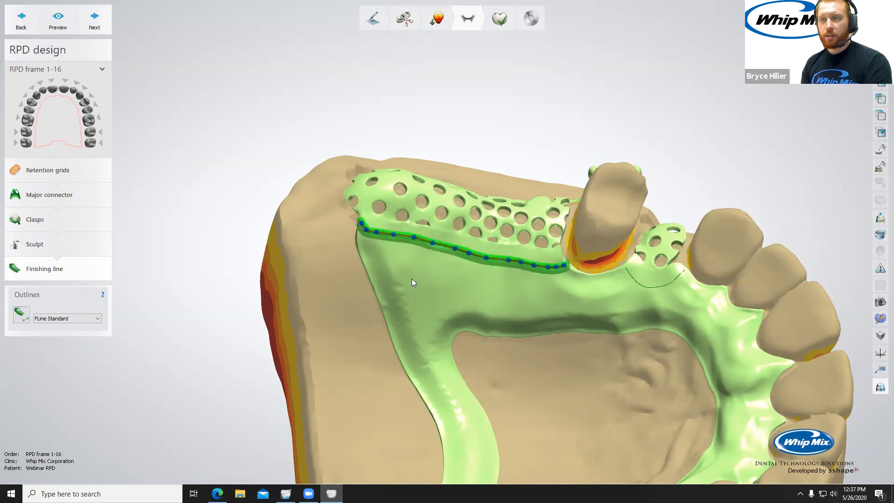
Preview the finishing line and examine its ledge along the retention grid from several angles.
{"action": "scroll", "coordinate": [442, 271], "scroll_direction": "up", "scroll_amount": 2}
{"action": "mouse_move", "coordinate": [489, 284]}
{"action": "right_mouse_down"}
{"action": "mouse_move", "coordinate": [488, 301]}
{"action": "mouse_move", "coordinate": [530, 268]}
{"action": "mouse_move", "coordinate": [535, 280]}
{"action": "mouse_move", "coordinate": [479, 274]}
{"action": "right_mouse_up"}
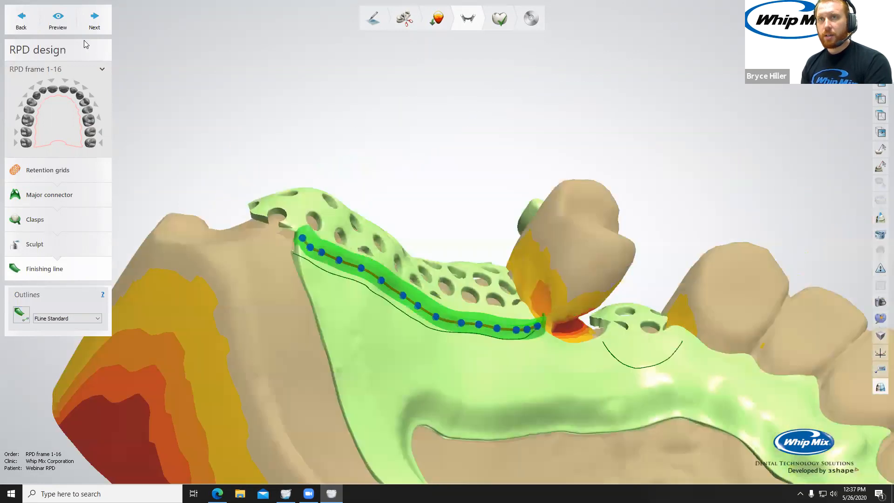
{"action": "left_click", "coordinate": [58, 19]}
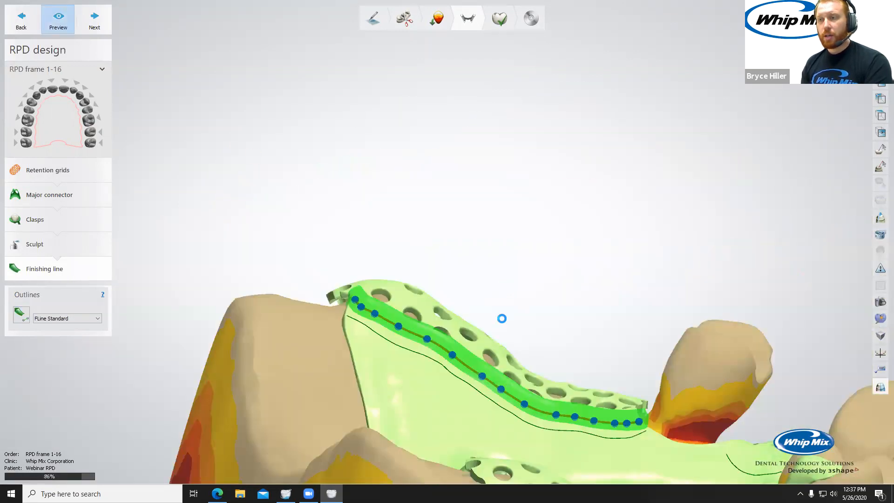
{"action": "mouse_move", "coordinate": [514, 316]}
{"action": "right_mouse_down"}
{"action": "mouse_move", "coordinate": [536, 299]}
{"action": "mouse_move", "coordinate": [523, 326]}
{"action": "right_mouse_up"}
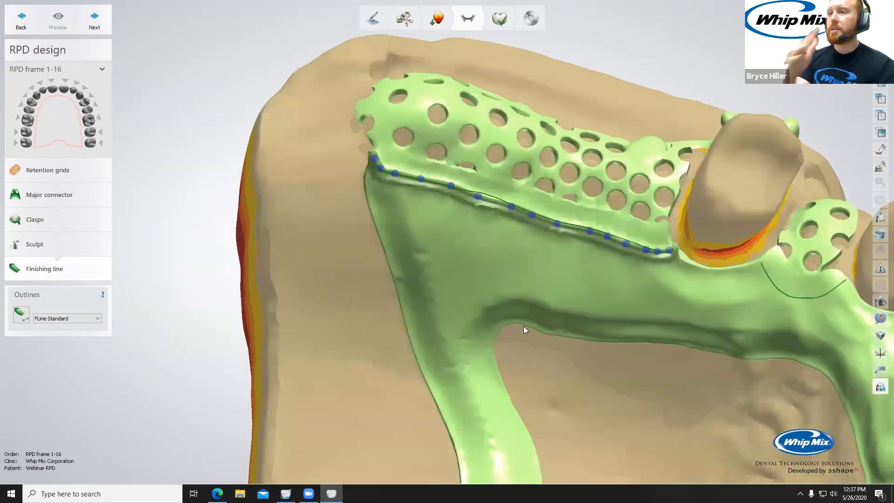
{"action": "right_click_drag", "start_coordinate": [490, 311], "coordinate": [526, 189]}
{"action": "middle_click_drag", "start_coordinate": [487, 318], "coordinate": [291, 197]}
{"action": "scroll", "coordinate": [355, 352], "scroll_direction": "up", "scroll_amount": 2}
{"action": "right_click_drag", "start_coordinate": [221, 318], "coordinate": [284, 271]}
{"action": "right_click_drag", "start_coordinate": [466, 279], "coordinate": [345, 276]}
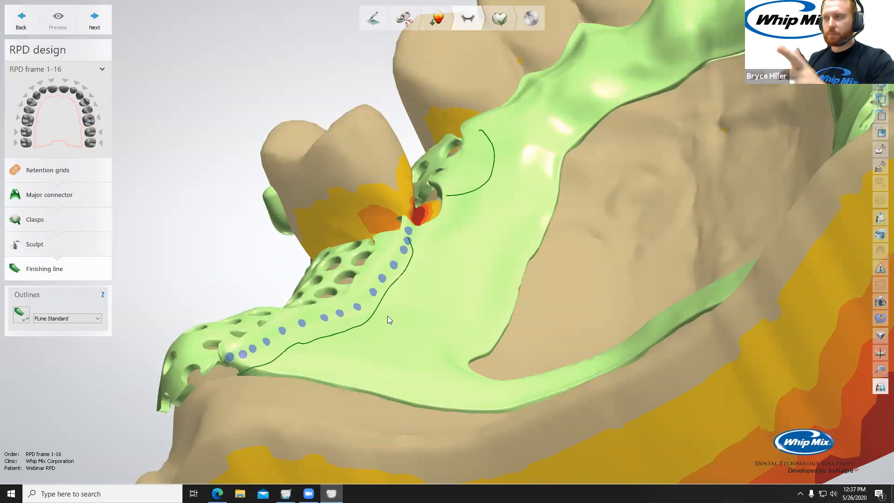
Draw an FLine Standard finishing line along the opposite long retention grid's inner edge, from the clasped tooth to the back of the connector.
{"action": "right_click_drag", "start_coordinate": [424, 320], "coordinate": [33, 349]}
{"action": "left_click", "coordinate": [27, 322]}
{"action": "scroll", "coordinate": [512, 235], "scroll_direction": "up", "scroll_amount": 2}
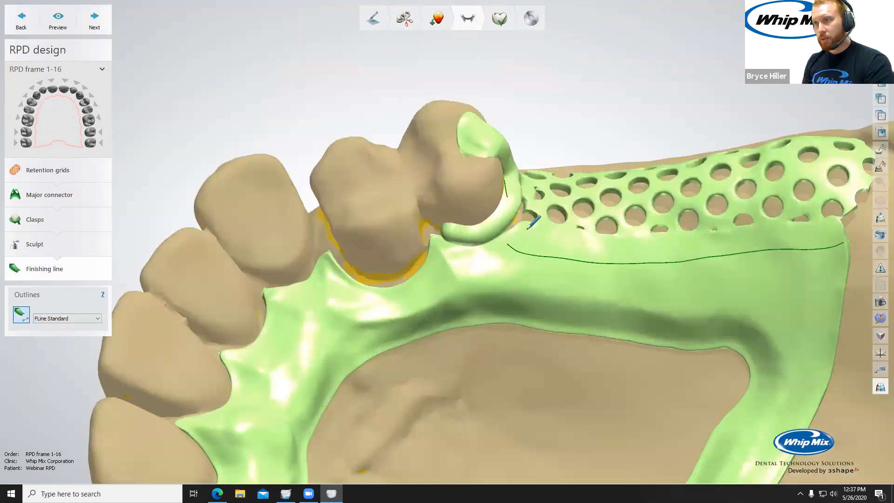
{"action": "left_click", "coordinate": [527, 227]}
{"action": "left_click", "coordinate": [533, 238]}
{"action": "left_click", "coordinate": [569, 249]}
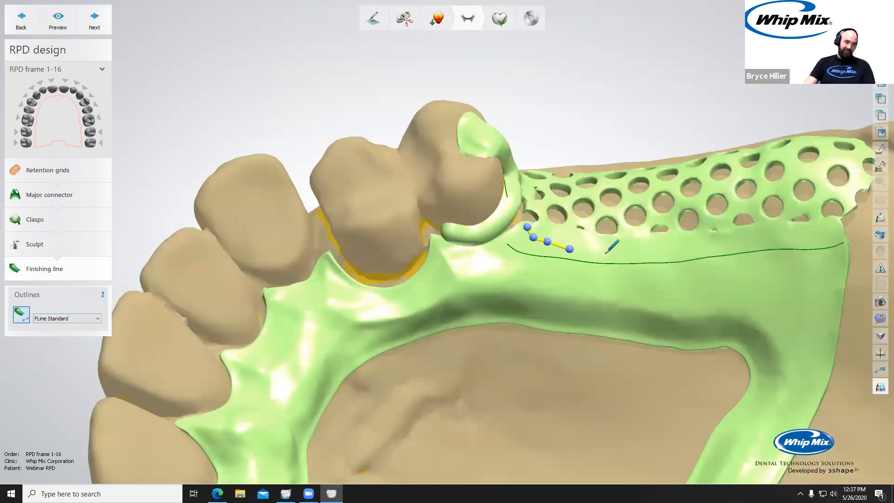
{"action": "middle_click_drag", "start_coordinate": [545, 242], "coordinate": [535, 242]}
{"action": "left_click", "coordinate": [569, 252]}
{"action": "left_click", "coordinate": [600, 255]}
{"action": "left_click", "coordinate": [646, 258]}
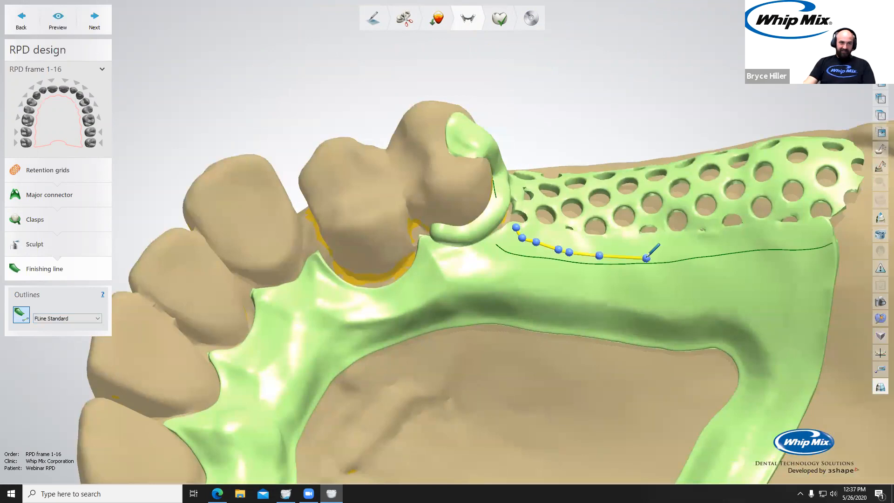
{"action": "right_click_drag", "start_coordinate": [412, 281], "coordinate": [448, 278]}
{"action": "left_click", "coordinate": [414, 282]}
{"action": "left_click", "coordinate": [452, 277]}
{"action": "left_click", "coordinate": [488, 272]}
{"action": "left_click", "coordinate": [526, 271]}
{"action": "left_click", "coordinate": [561, 269]}
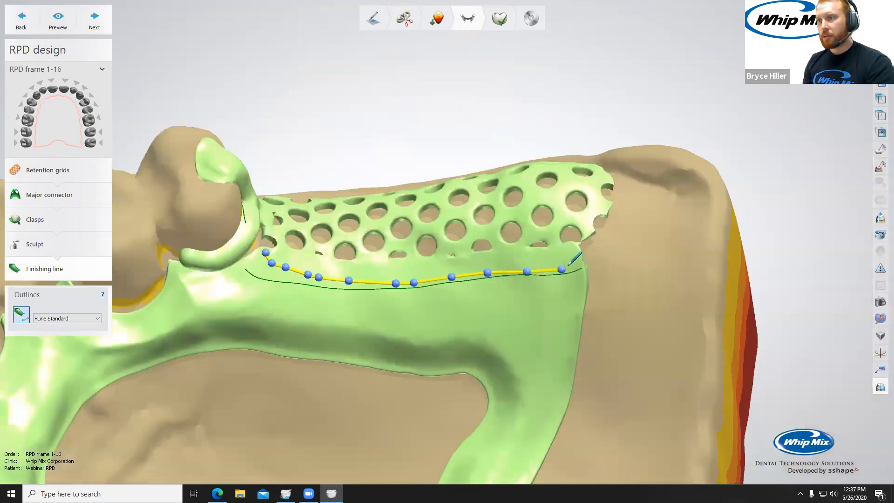
{"action": "double_click", "coordinate": [574, 261]}
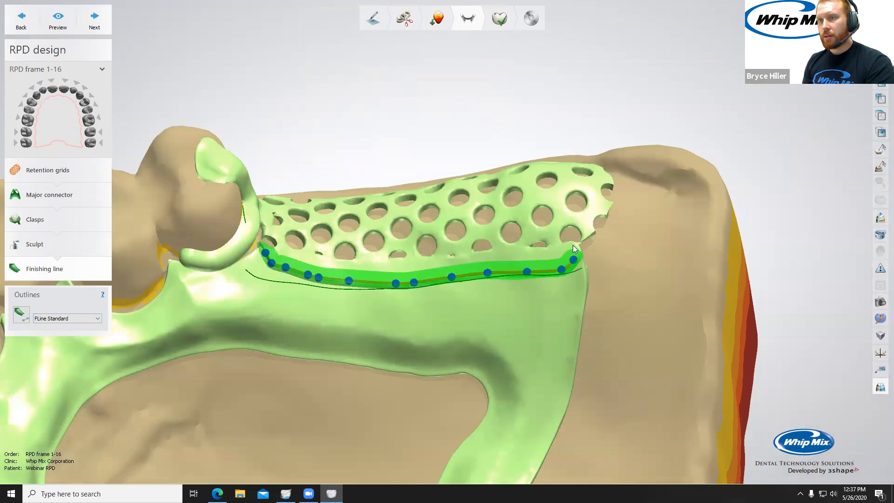
Preview the second finishing line and examine the direction of its ledge along the retention grid.
{"action": "right_click_drag", "start_coordinate": [573, 245], "coordinate": [570, 257]}
{"action": "scroll", "coordinate": [522, 252], "scroll_direction": "down", "scroll_amount": 4}
{"action": "right_click_drag", "start_coordinate": [472, 256], "coordinate": [322, 260]}
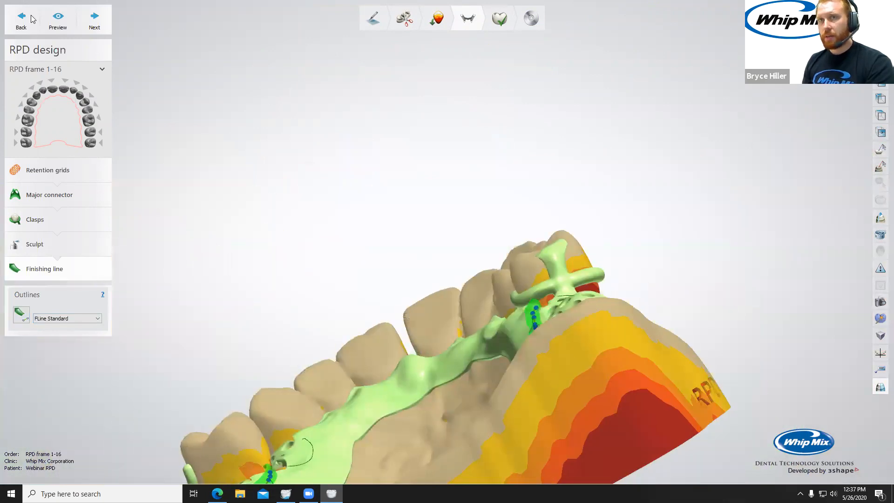
{"action": "left_click", "coordinate": [57, 20]}
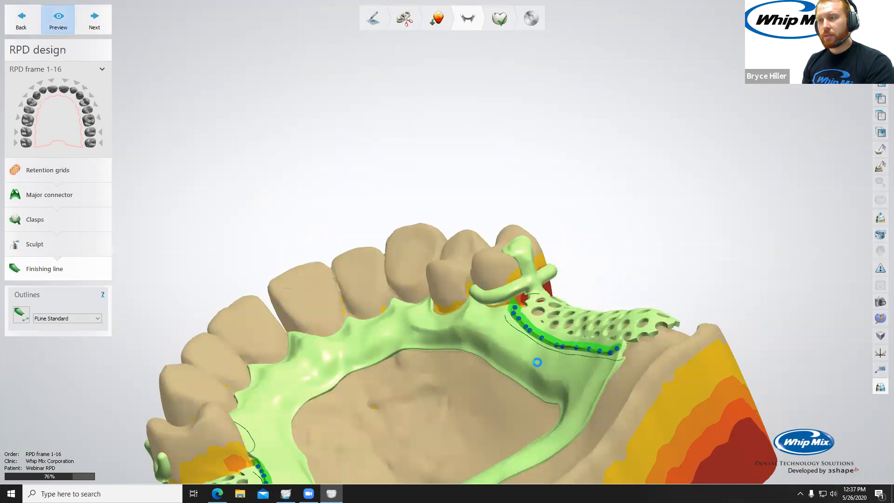
{"action": "right_click_drag", "start_coordinate": [561, 340], "coordinate": [560, 386]}
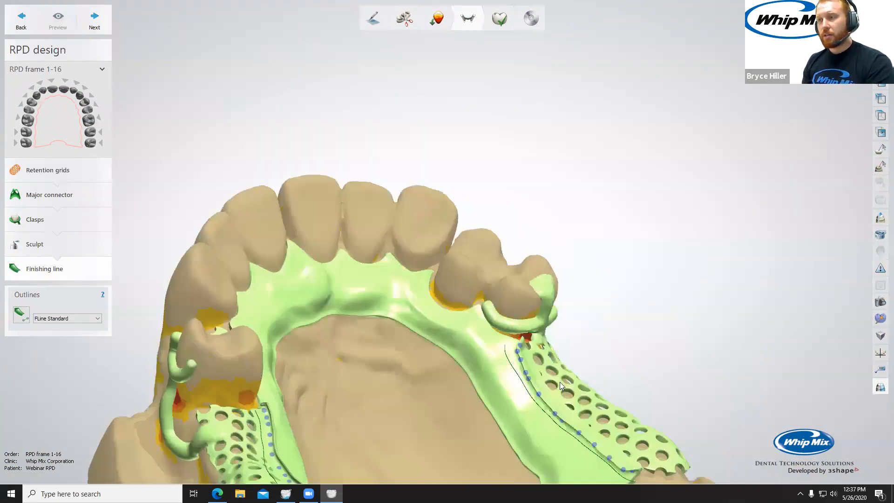
{"action": "scroll", "coordinate": [458, 282], "scroll_direction": "up", "scroll_amount": 3}
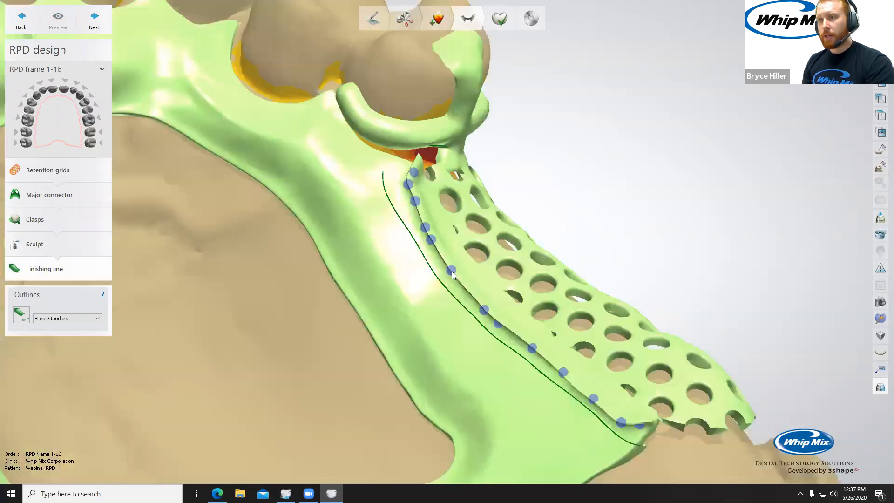
Reverse the spline of the finishing line along the second long retention grid.
{"action": "right_click", "coordinate": [453, 273]}
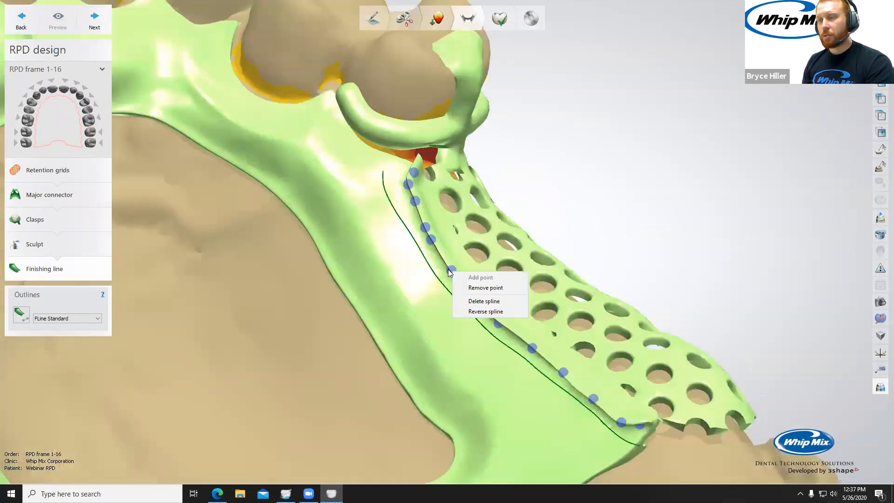
{"action": "left_click", "coordinate": [485, 311]}
{"action": "scroll", "coordinate": [474, 306], "scroll_direction": "down", "scroll_amount": 1}
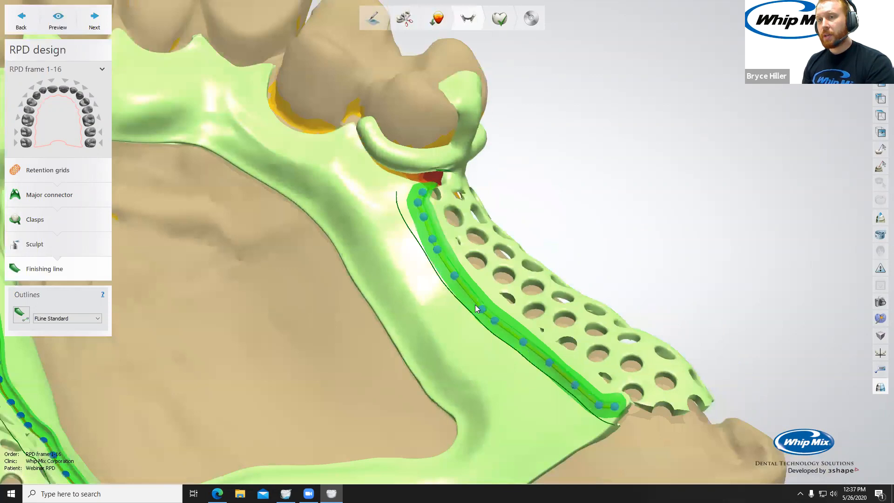
{"action": "scroll", "coordinate": [475, 304], "scroll_direction": "down", "scroll_amount": 3}
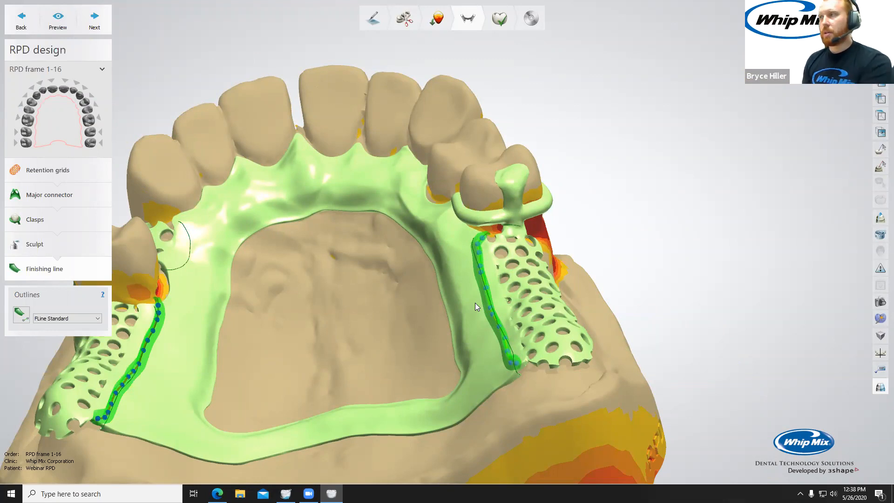
Draw a curved FLine Standard finishing line around the inner edge of the small retention grid in front of the isolated tooth.
{"action": "right_click_drag", "start_coordinate": [264, 224], "coordinate": [410, 242]}
{"action": "scroll", "coordinate": [394, 227], "scroll_direction": "up", "scroll_amount": 5}
{"action": "left_click", "coordinate": [17, 319]}
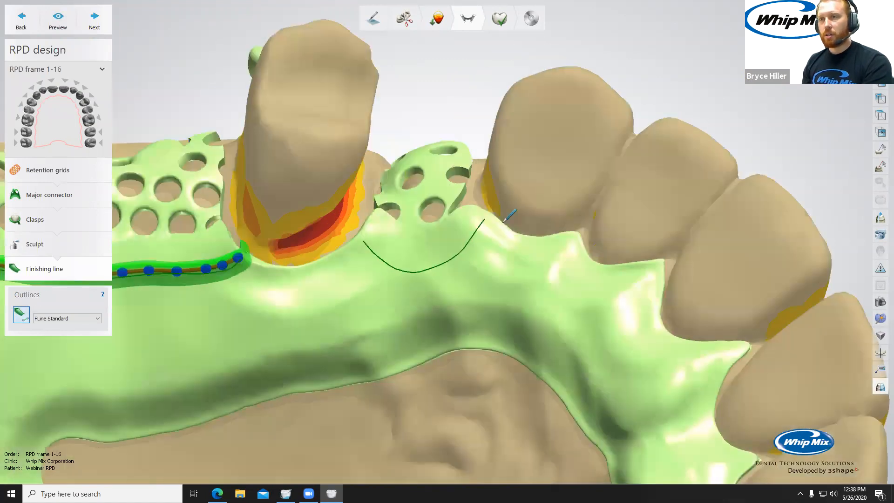
{"action": "left_click", "coordinate": [476, 221]}
{"action": "left_click", "coordinate": [454, 233]}
{"action": "left_click", "coordinate": [437, 241]}
{"action": "left_click", "coordinate": [405, 241]}
{"action": "left_click", "coordinate": [390, 231]}
{"action": "left_click", "coordinate": [375, 218]}
{"action": "double_click", "coordinate": [376, 219]}
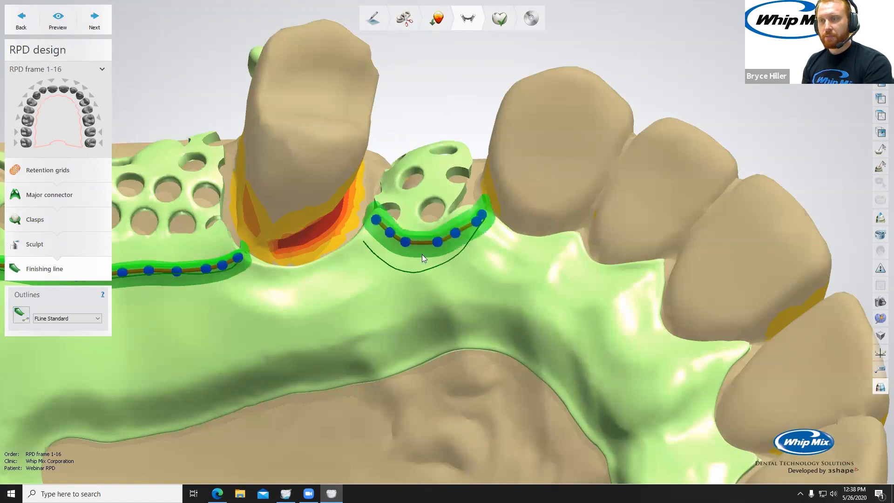
Check the three finishing lines on the whole frame and proceed to the Finalize stage.
{"action": "scroll", "coordinate": [422, 258], "scroll_direction": "down", "scroll_amount": 2}
{"action": "right_click_drag", "start_coordinate": [448, 245], "coordinate": [440, 285]}
{"action": "scroll", "coordinate": [454, 241], "scroll_direction": "down", "scroll_amount": 6}
{"action": "scroll", "coordinate": [450, 259], "scroll_direction": "down", "scroll_amount": 4}
{"action": "scroll", "coordinate": [431, 303], "scroll_direction": "up", "scroll_amount": 2}
{"action": "left_click", "coordinate": [98, 19]}
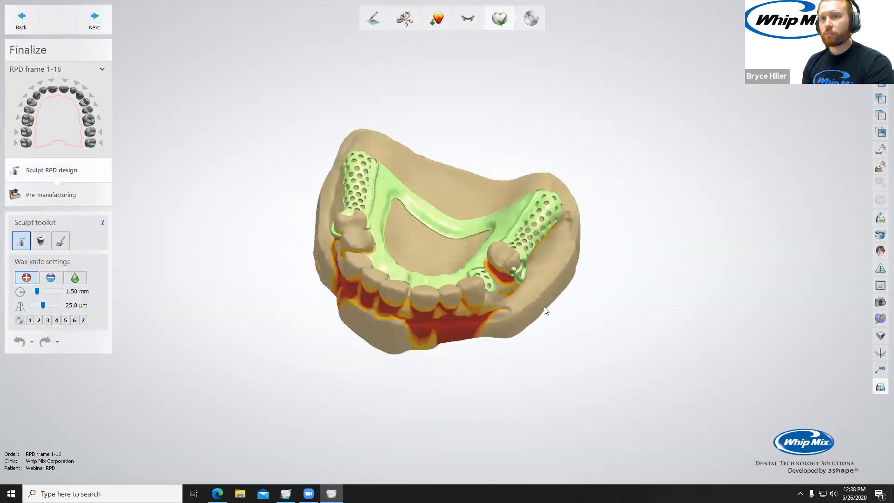
Examine the finished frame, its retention grids and the finishing line ledges from several angles.
{"action": "scroll", "coordinate": [535, 306], "scroll_direction": "up", "scroll_amount": 3}
{"action": "mouse_move", "coordinate": [482, 258]}
{"action": "right_mouse_down"}
{"action": "mouse_move", "coordinate": [426, 254]}
{"action": "mouse_move", "coordinate": [425, 274]}
{"action": "mouse_move", "coordinate": [454, 184]}
{"action": "mouse_move", "coordinate": [459, 207]}
{"action": "mouse_move", "coordinate": [473, 205]}
{"action": "right_mouse_up"}
{"action": "scroll", "coordinate": [475, 206], "scroll_direction": "up", "scroll_amount": 3}
{"action": "scroll", "coordinate": [475, 206], "scroll_direction": "down", "scroll_amount": 3}
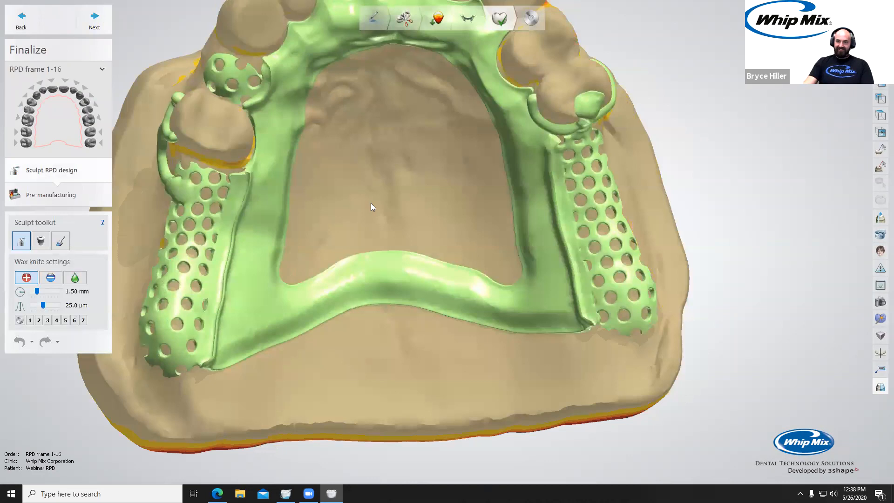
{"action": "scroll", "coordinate": [406, 179], "scroll_direction": "down", "scroll_amount": 1}
{"action": "right_click_drag", "start_coordinate": [420, 195], "coordinate": [422, 210]}
{"action": "scroll", "coordinate": [423, 210], "scroll_direction": "up", "scroll_amount": 3}
{"action": "right_click_drag", "start_coordinate": [454, 237], "coordinate": [410, 275]}
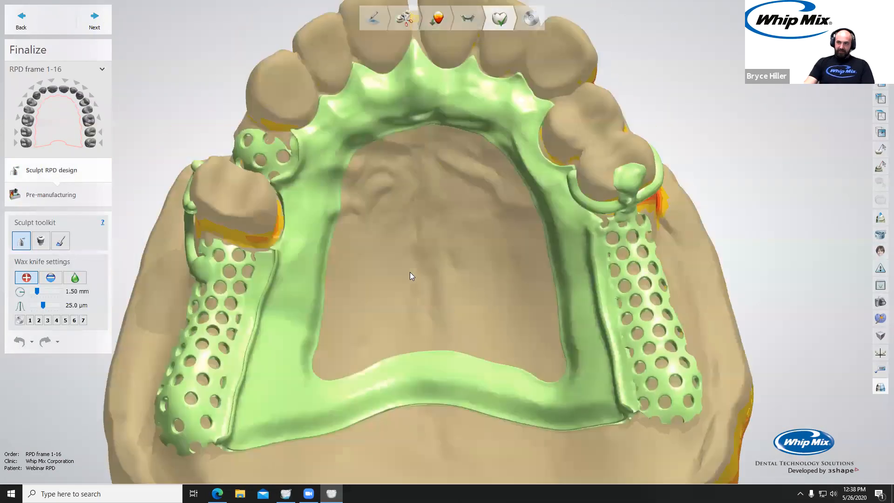
{"action": "scroll", "coordinate": [412, 246], "scroll_direction": "up", "scroll_amount": 2}
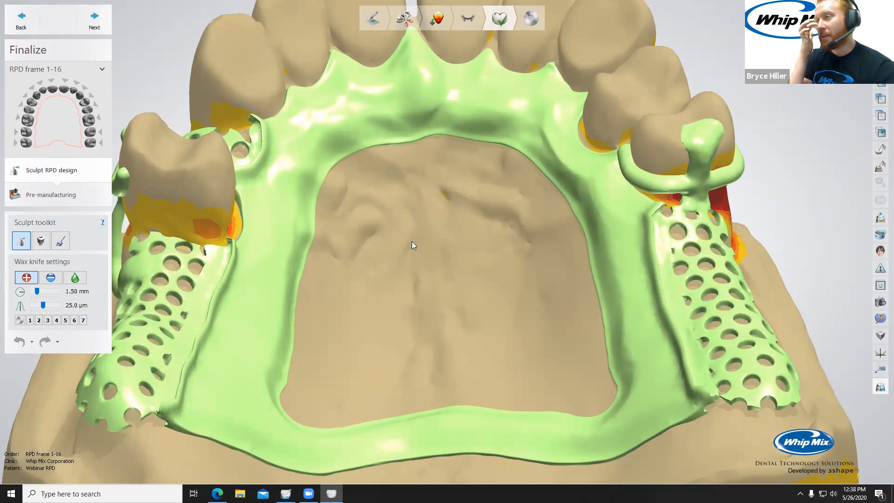
{"action": "right_click_drag", "start_coordinate": [414, 246], "coordinate": [380, 297]}
{"action": "scroll", "coordinate": [381, 292], "scroll_direction": "down", "scroll_amount": 5}
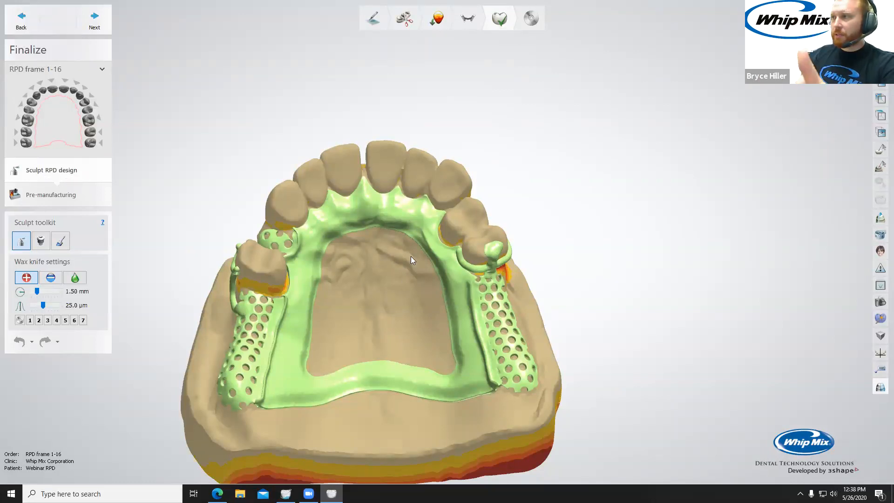
{"action": "scroll", "coordinate": [367, 320], "scroll_direction": "up", "scroll_amount": 4}
{"action": "right_click_drag", "start_coordinate": [352, 293], "coordinate": [349, 290]}
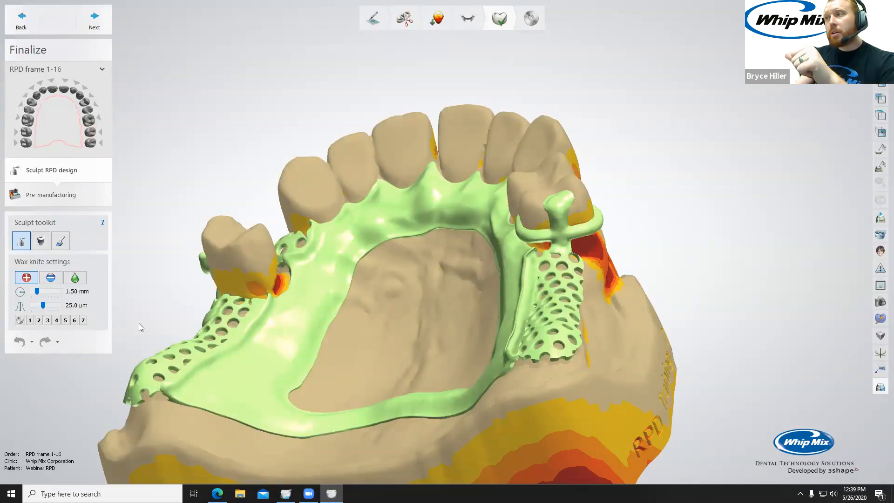
Switch the sculpt toolkit to attachments and choose RPD Post spring from the Partials group.
{"action": "left_click", "coordinate": [42, 242]}
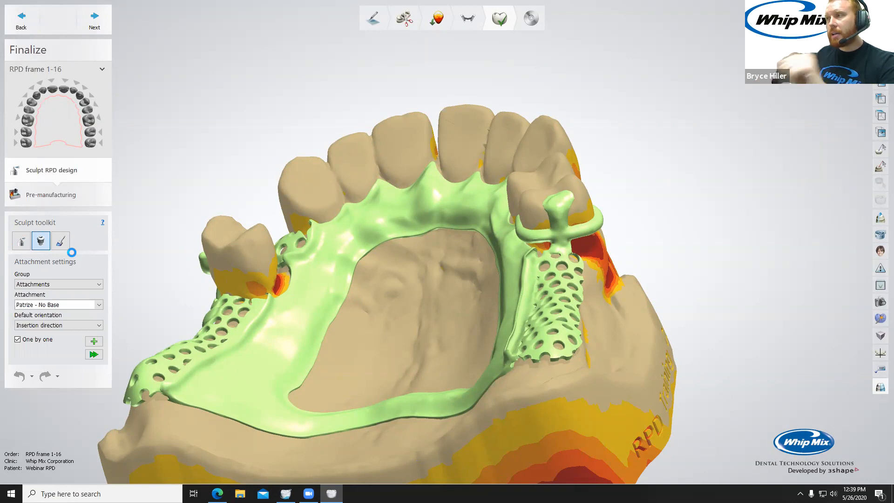
{"action": "right_click_drag", "start_coordinate": [451, 337], "coordinate": [433, 373]}
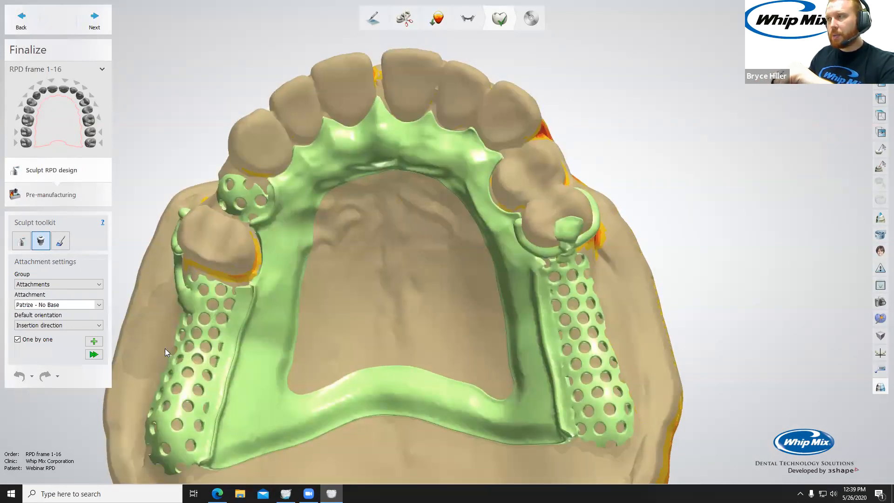
{"action": "left_click", "coordinate": [86, 284]}
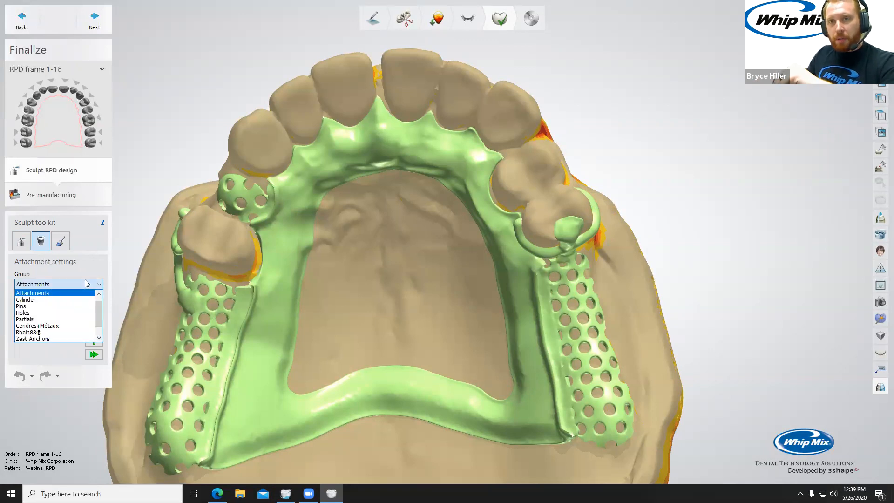
{"action": "left_click", "coordinate": [43, 319]}
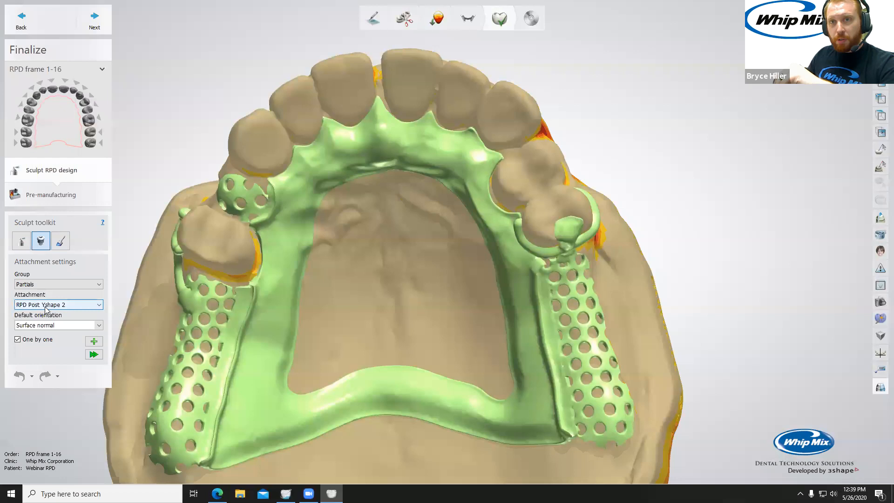
{"action": "left_click", "coordinate": [60, 305]}
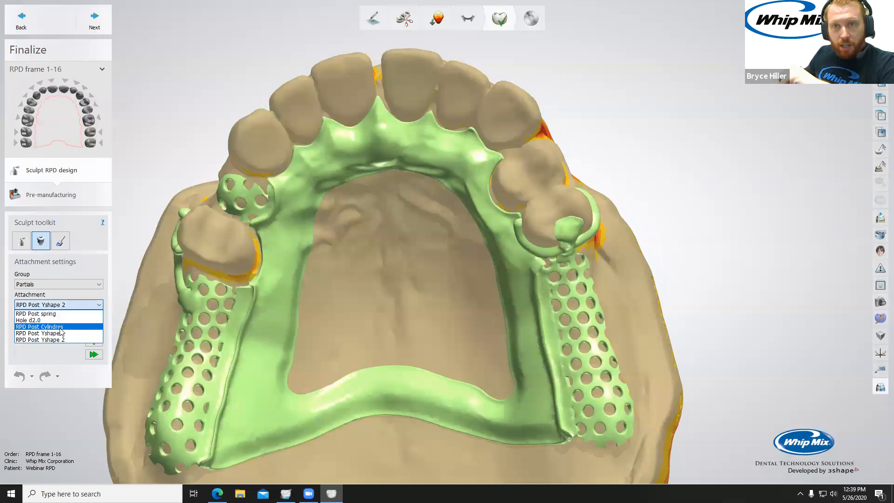
{"action": "left_click", "coordinate": [70, 318]}
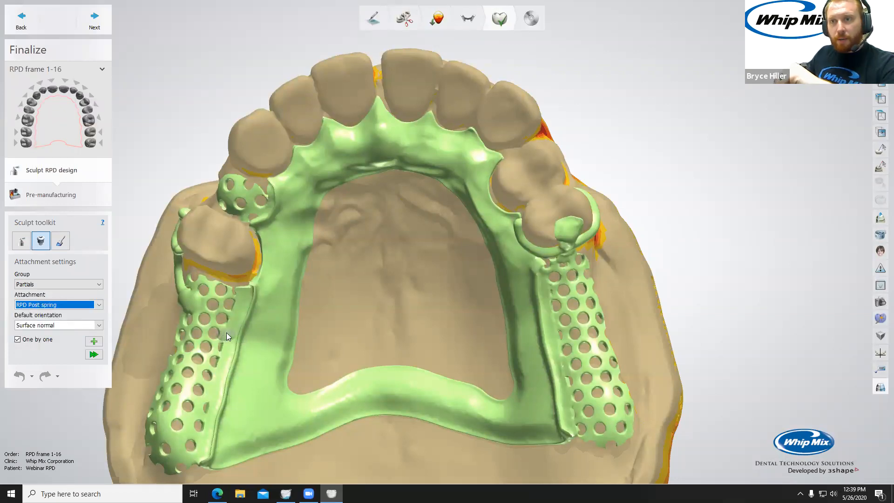
Set the attachment's default orientation to View direction and place the spring post on the small retention grid.
{"action": "scroll", "coordinate": [226, 332], "scroll_direction": "up", "scroll_amount": 5}
{"action": "right_click_drag", "start_coordinate": [266, 325], "coordinate": [108, 311]}
{"action": "left_click", "coordinate": [100, 325]}
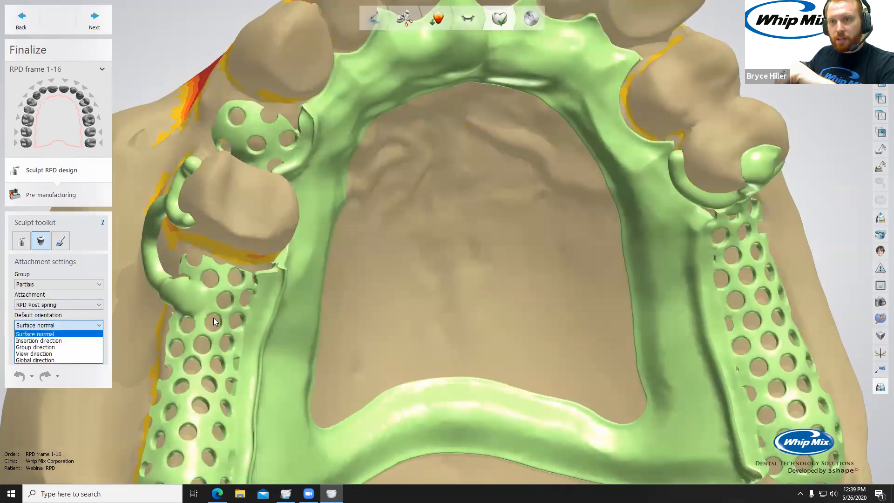
{"action": "left_click", "coordinate": [59, 354]}
{"action": "right_click_drag", "start_coordinate": [213, 305], "coordinate": [245, 123]}
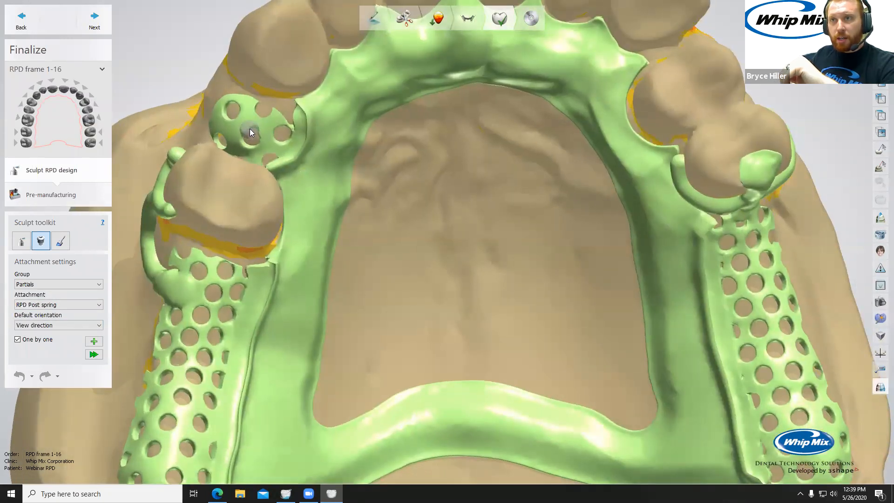
{"action": "left_click", "coordinate": [249, 128]}
Adjust the spring post on the small retention grid, check it from the side, and apply it to the frame.
{"action": "right_click_drag", "start_coordinate": [278, 215], "coordinate": [350, 146]}
{"action": "left_click_drag", "start_coordinate": [350, 145], "coordinate": [340, 129]}
{"action": "right_click_drag", "start_coordinate": [393, 146], "coordinate": [341, 216]}
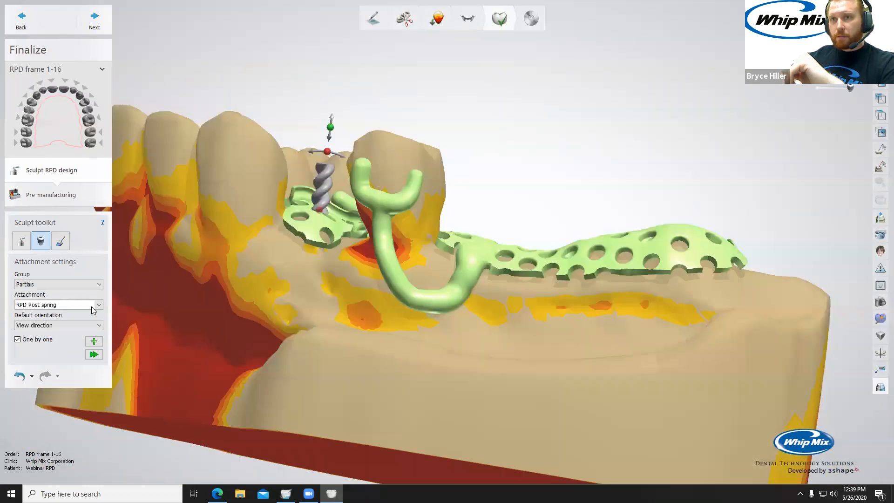
{"action": "left_click", "coordinate": [93, 356]}
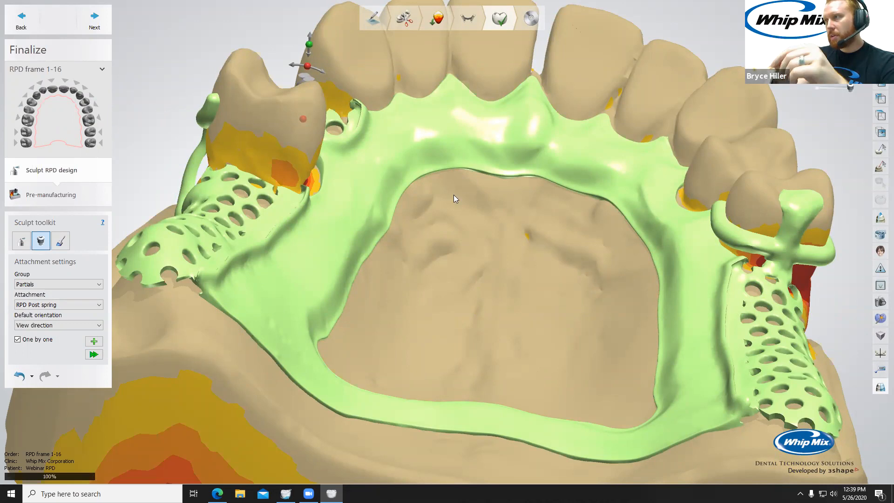
Inspect the applied spring post on the small retention grid, and choose RPD Post Cylindres from the Partials group as the attachment.
{"action": "middle_click_drag", "start_coordinate": [368, 147], "coordinate": [443, 186]}
{"action": "right_click_drag", "start_coordinate": [443, 186], "coordinate": [472, 215]}
{"action": "right_click_drag", "start_coordinate": [399, 130], "coordinate": [481, 176]}
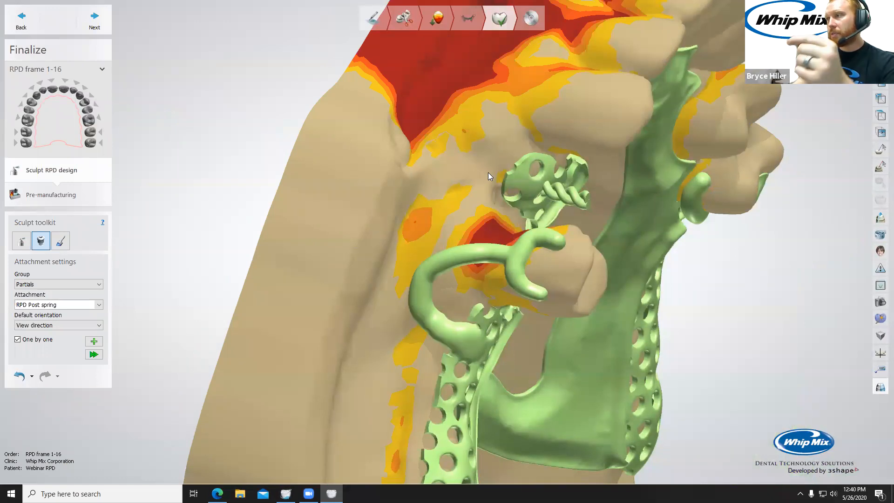
{"action": "right_click_drag", "start_coordinate": [561, 247], "coordinate": [494, 259]}
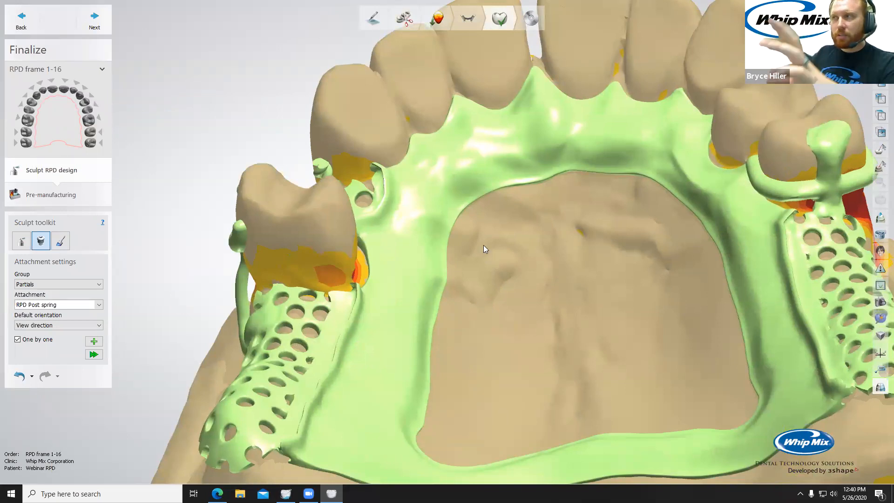
{"action": "right_click_drag", "start_coordinate": [485, 309], "coordinate": [37, 282]}
{"action": "left_click", "coordinate": [37, 283]}
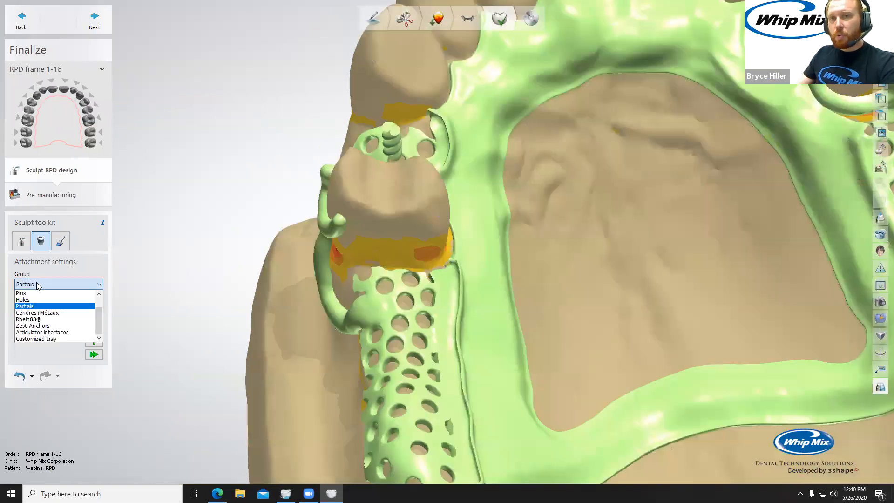
{"action": "left_click", "coordinate": [41, 307]}
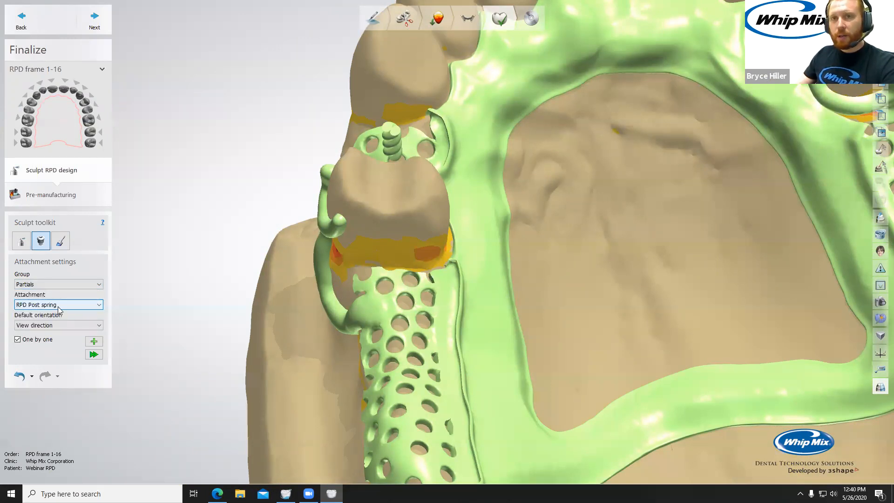
{"action": "left_click", "coordinate": [36, 305]}
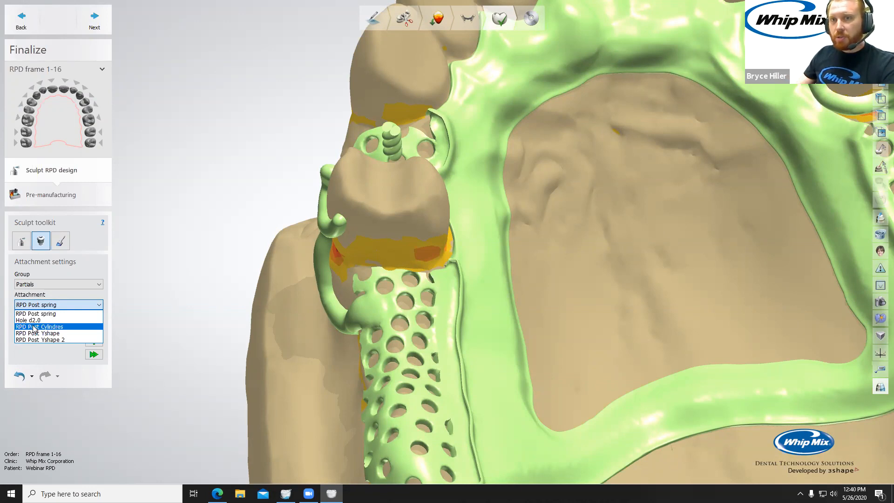
{"action": "left_click", "coordinate": [34, 327]}
Preview the cylinder post over the long retention grid behind the lone molar, and switch the attachment back to RPD Post spring.
{"action": "right_click_drag", "start_coordinate": [487, 360], "coordinate": [505, 321]}
{"action": "right_click_drag", "start_coordinate": [533, 358], "coordinate": [485, 291]}
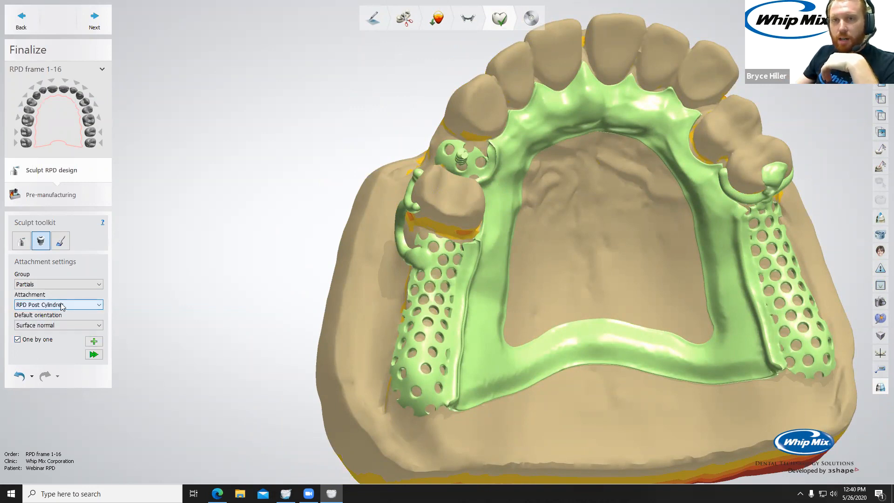
{"action": "scroll", "coordinate": [446, 311], "scroll_direction": "up", "scroll_amount": 5}
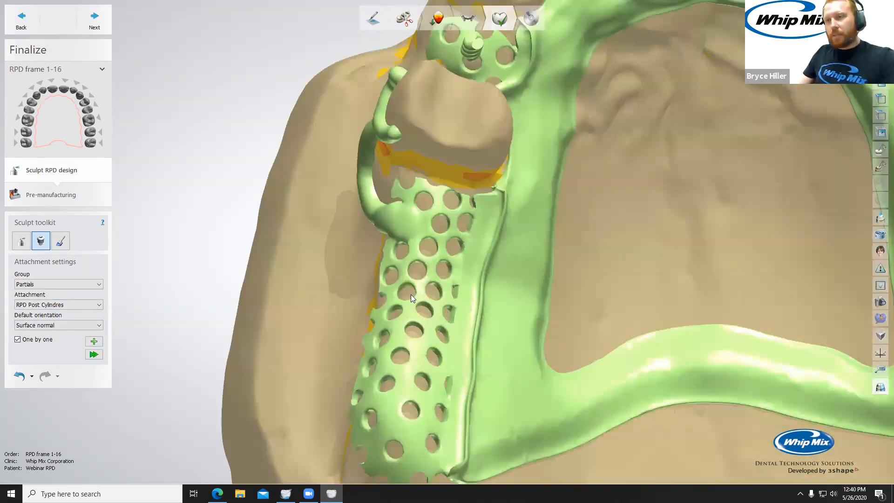
{"action": "scroll", "coordinate": [429, 322], "scroll_direction": "up", "scroll_amount": 3}
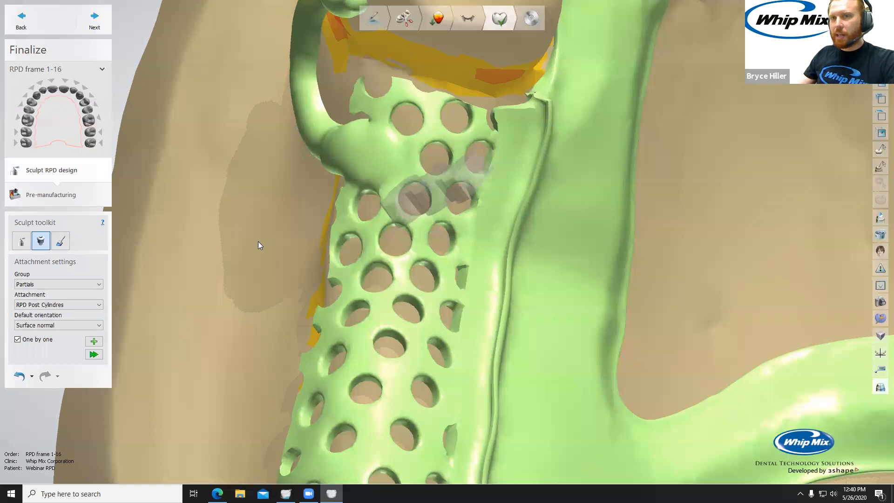
{"action": "left_click", "coordinate": [38, 305]}
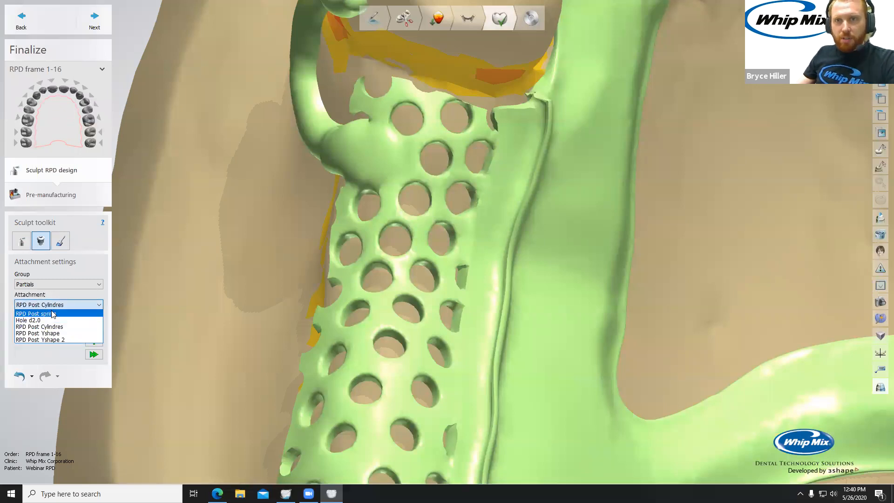
{"action": "left_click", "coordinate": [53, 314]}
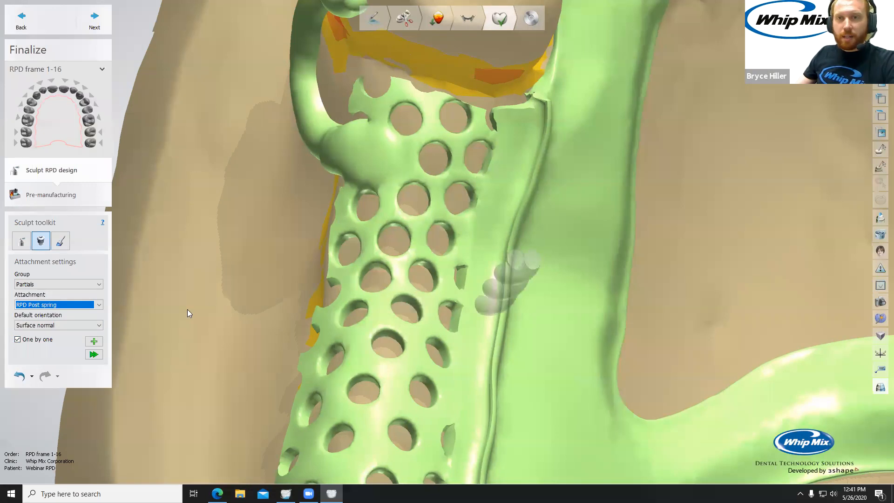
Try Insertion direction and Group direction as the attachment's default orientation, and settle on View direction.
{"action": "left_click", "coordinate": [99, 327]}
{"action": "left_click", "coordinate": [84, 340]}
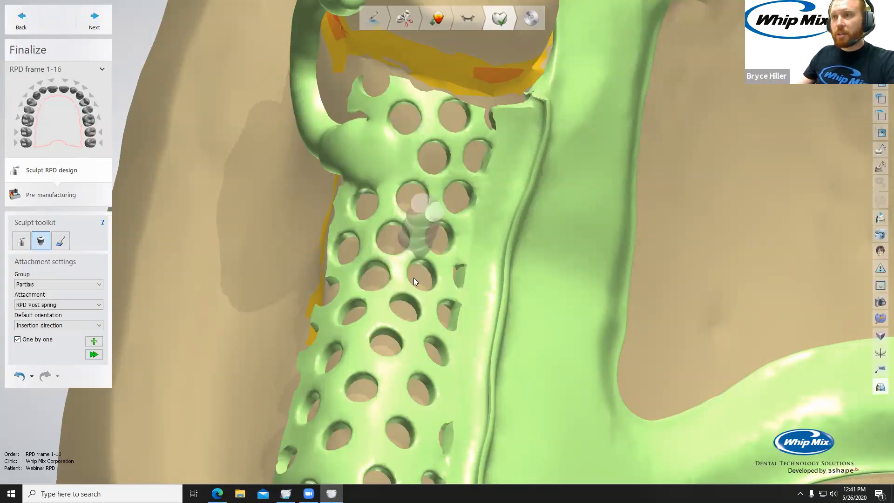
{"action": "left_click", "coordinate": [69, 323]}
{"action": "left_click", "coordinate": [56, 347]}
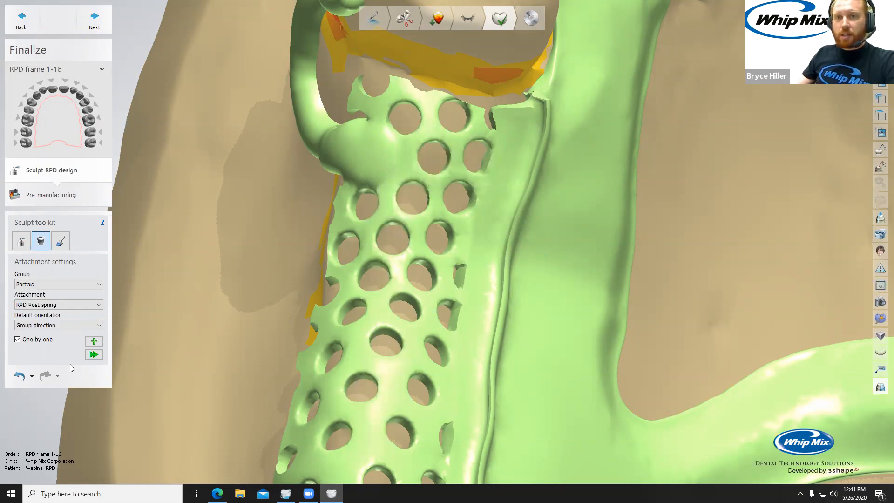
{"action": "left_click", "coordinate": [67, 326]}
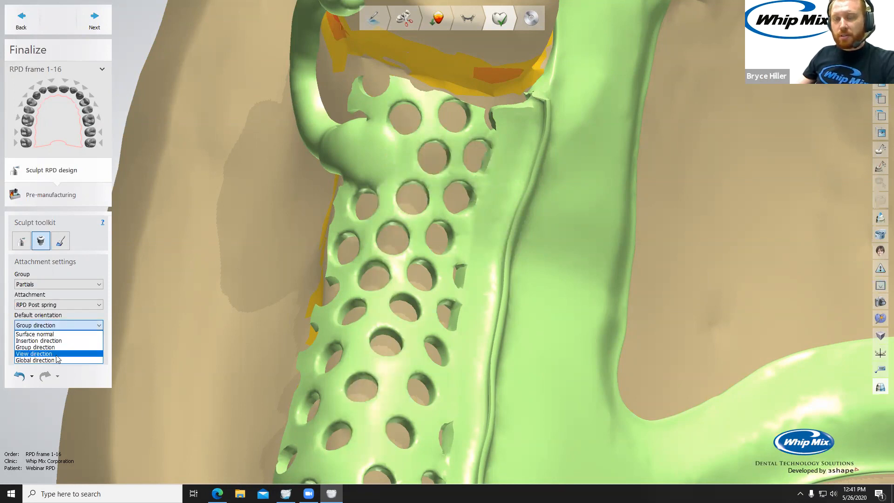
{"action": "left_click", "coordinate": [58, 354]}
Place an RPD Post spring near the front end of the long retention grid, aligned with a straight-on view of the mesh.
{"action": "right_click_drag", "start_coordinate": [419, 242], "coordinate": [418, 199]}
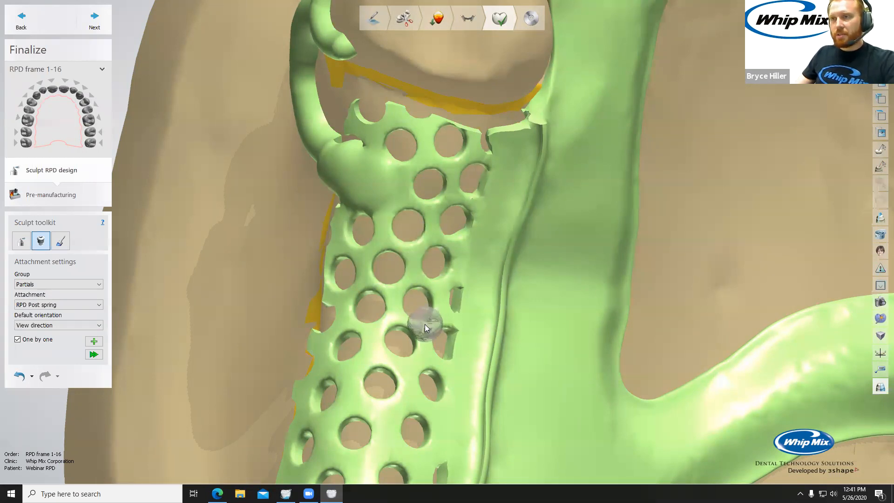
{"action": "scroll", "coordinate": [425, 323], "scroll_direction": "up", "scroll_amount": 1}
{"action": "scroll", "coordinate": [398, 395], "scroll_direction": "down", "scroll_amount": 1}
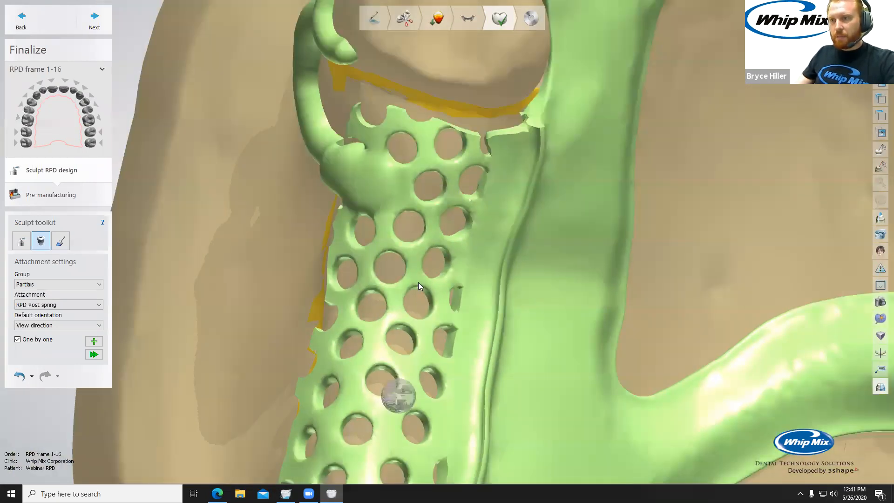
{"action": "scroll", "coordinate": [427, 209], "scroll_direction": "down", "scroll_amount": 1}
{"action": "scroll", "coordinate": [455, 293], "scroll_direction": "up", "scroll_amount": 2}
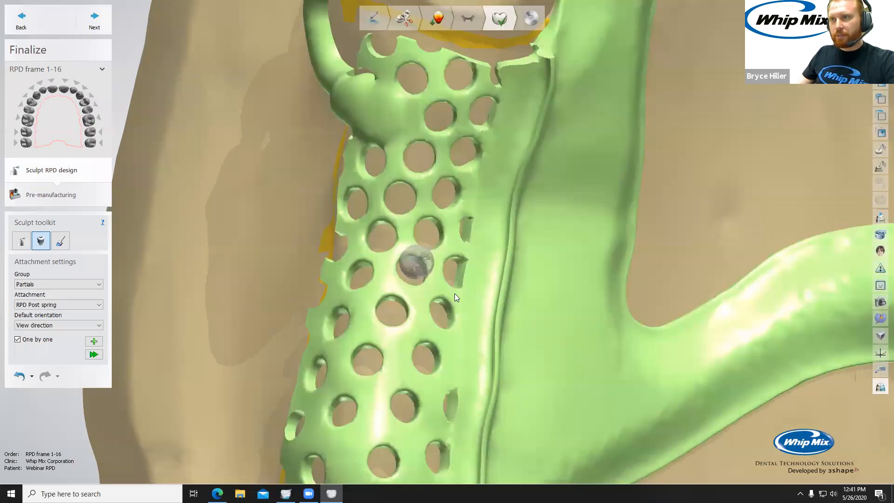
{"action": "middle_click_drag", "start_coordinate": [408, 228], "coordinate": [399, 245]}
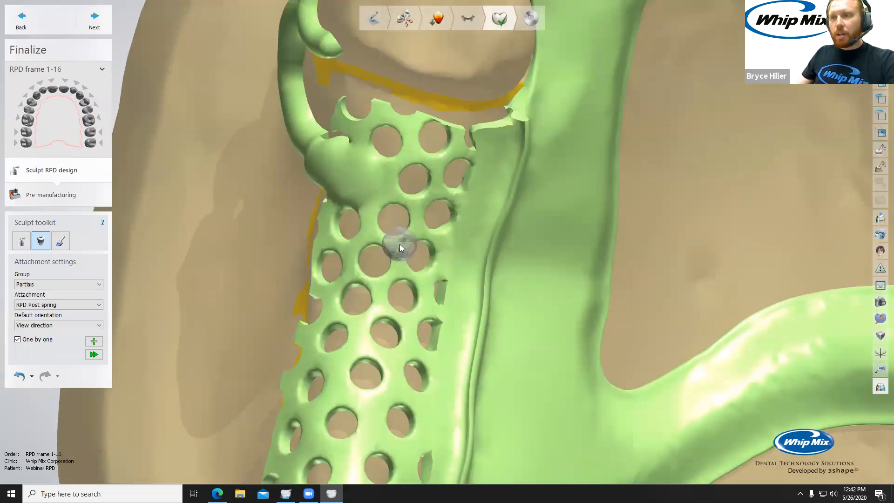
{"action": "right_click_drag", "start_coordinate": [442, 316], "coordinate": [605, 227]}
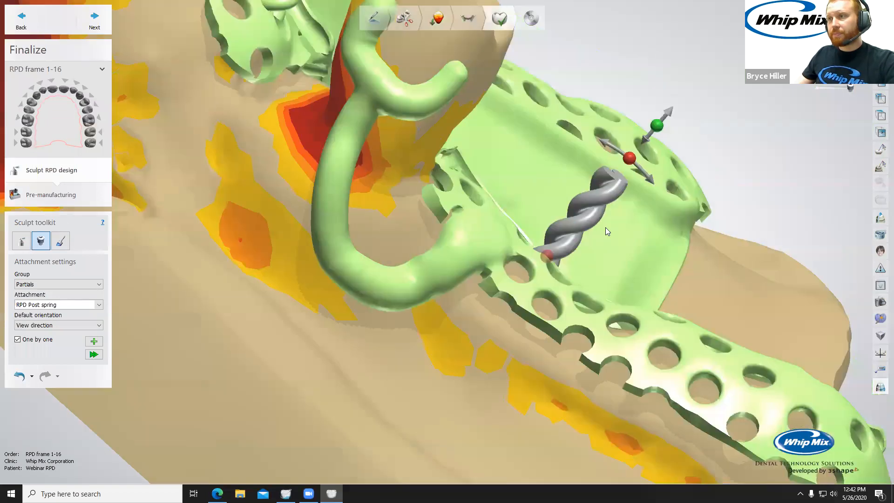
Check the spring post on the long retention grid from the side and add a base to it.
{"action": "scroll", "coordinate": [336, 147], "scroll_direction": "down", "scroll_amount": 3}
{"action": "right_click_drag", "start_coordinate": [336, 147], "coordinate": [331, 165]}
{"action": "scroll", "coordinate": [330, 164], "scroll_direction": "up", "scroll_amount": 4}
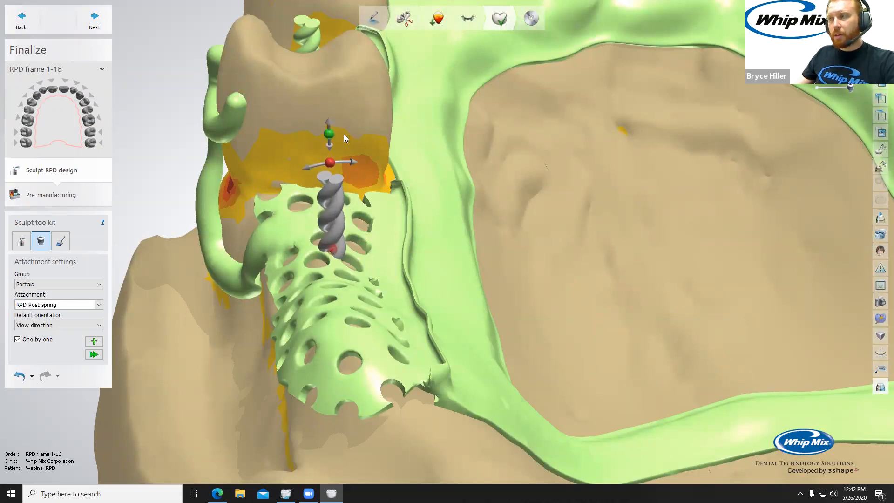
{"action": "right_click", "coordinate": [336, 253]}
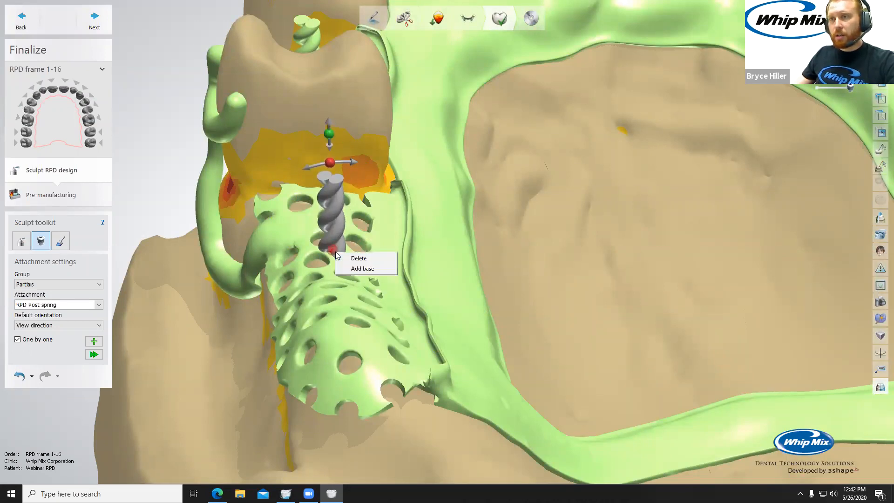
{"action": "left_click", "coordinate": [353, 268]}
Adjust the spring post with its base using its control handle and apply it to the frame.
{"action": "right_click_drag", "start_coordinate": [378, 206], "coordinate": [358, 197]}
{"action": "right_click_drag", "start_coordinate": [423, 208], "coordinate": [500, 186]}
{"action": "scroll", "coordinate": [500, 186], "scroll_direction": "down", "scroll_amount": 4}
{"action": "left_click_drag", "start_coordinate": [496, 186], "coordinate": [496, 190]}
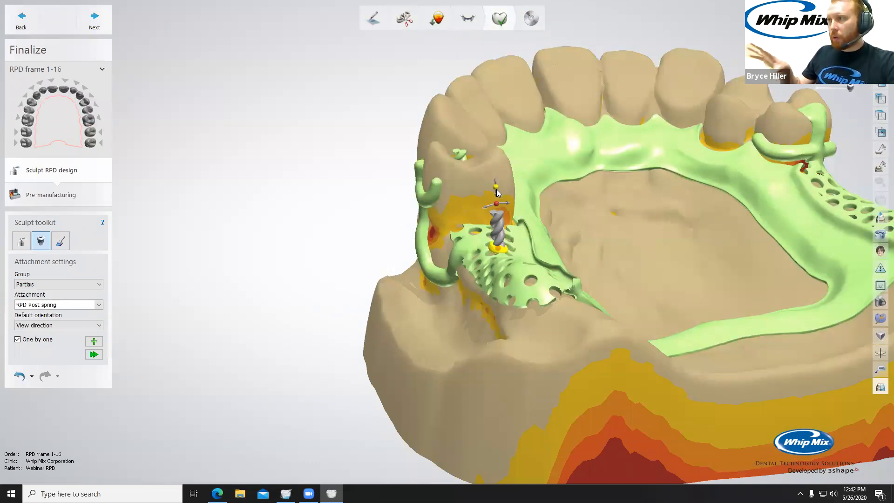
{"action": "left_click", "coordinate": [95, 355]}
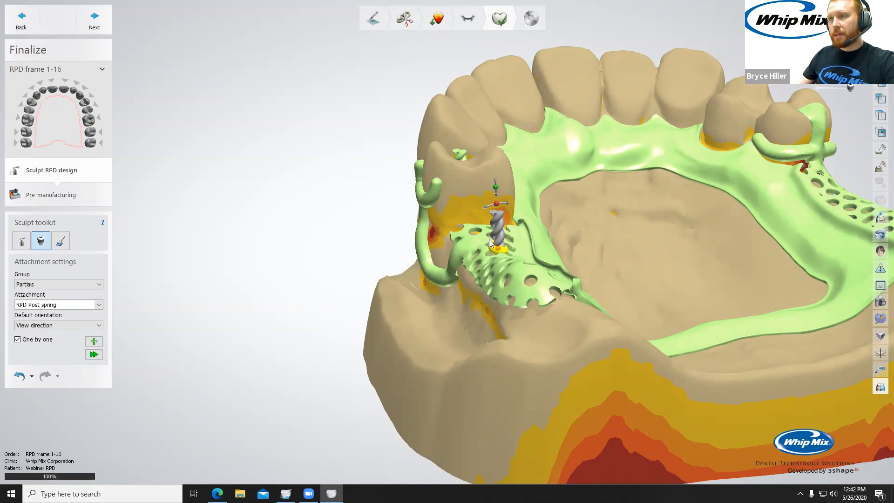
Inspect the merged spring post, and undo all attachment operations on both retention grids.
{"action": "scroll", "coordinate": [515, 235], "scroll_direction": "up", "scroll_amount": 5}
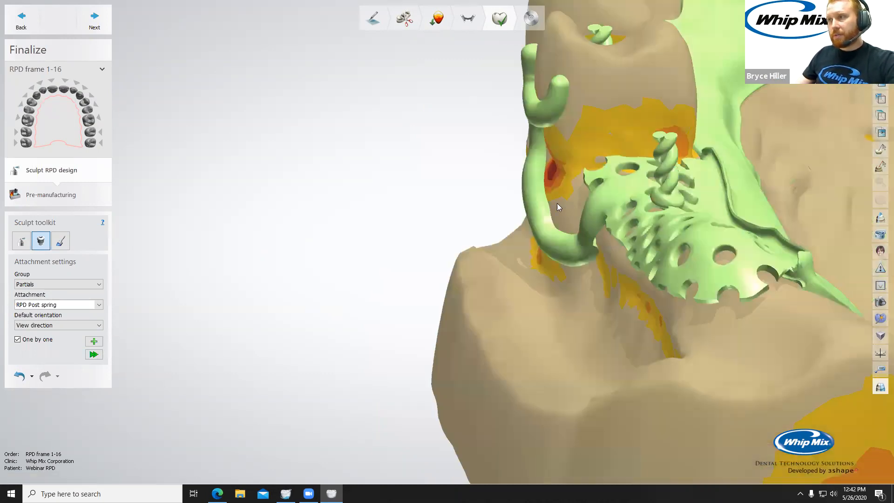
{"action": "scroll", "coordinate": [616, 222], "scroll_direction": "down", "scroll_amount": 5}
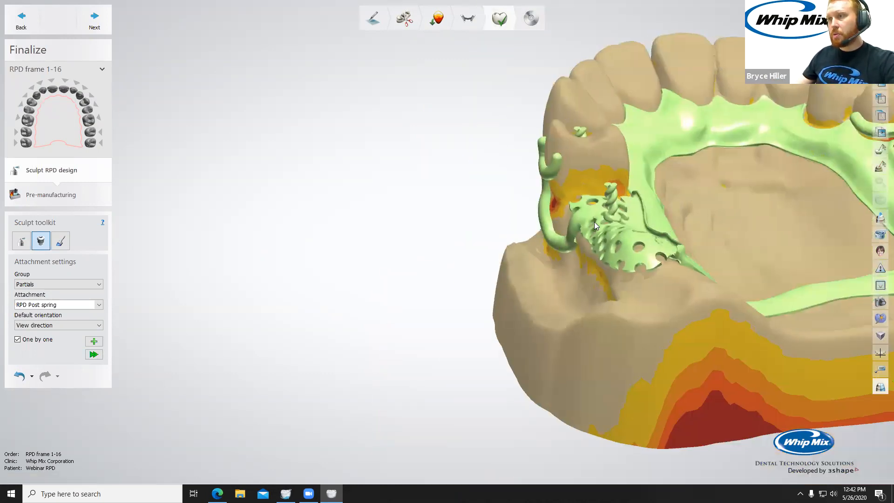
{"action": "scroll", "coordinate": [594, 222], "scroll_direction": "up", "scroll_amount": 3}
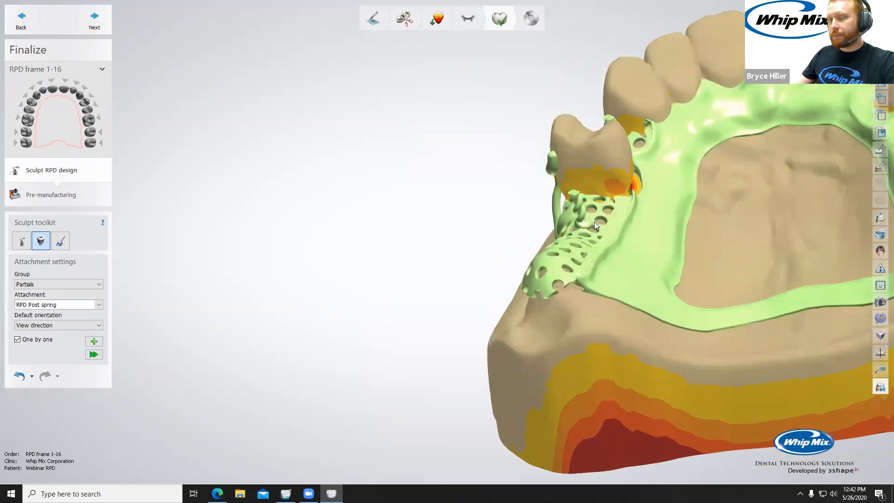
{"action": "left_click", "coordinate": [32, 376]}
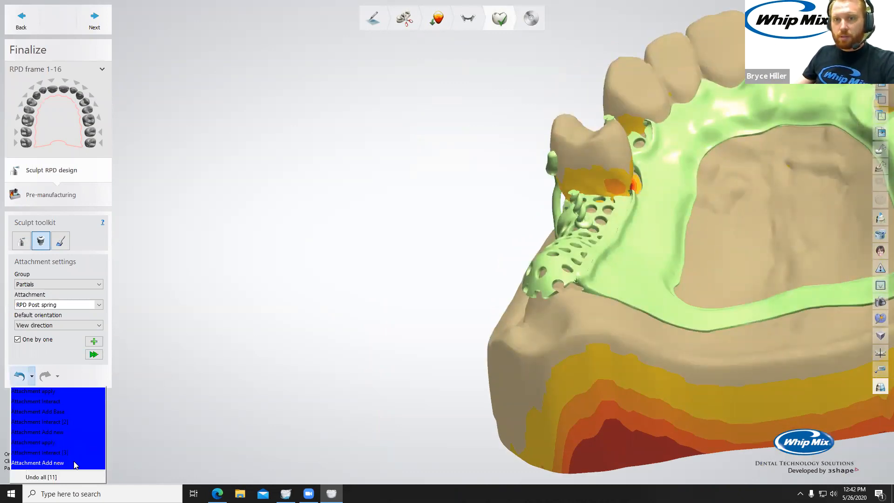
{"action": "left_click", "coordinate": [275, 441]}
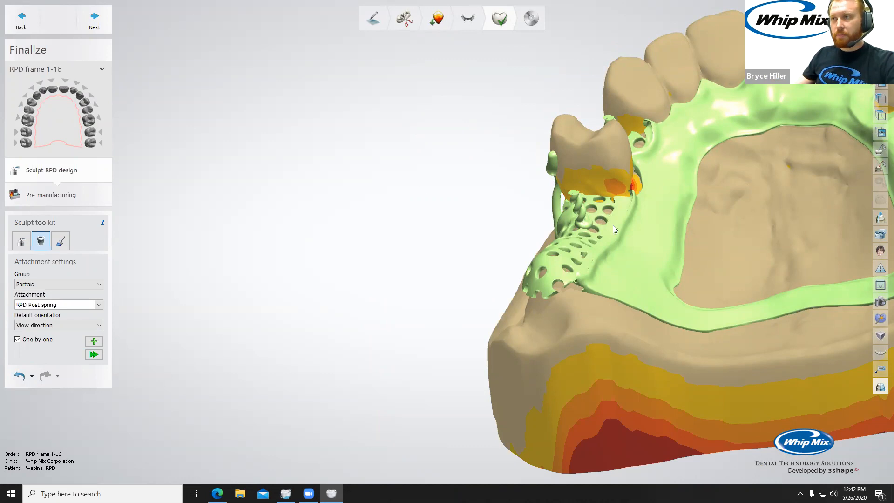
{"action": "key", "text": "ctrl+z"}
{"action": "scroll", "coordinate": [535, 173], "scroll_direction": "down", "scroll_amount": 5}
{"action": "right_click_drag", "start_coordinate": [534, 169], "coordinate": [554, 284]}
{"action": "scroll", "coordinate": [543, 211], "scroll_direction": "up", "scroll_amount": 4}
{"action": "scroll", "coordinate": [554, 287], "scroll_direction": "down", "scroll_amount": 4}
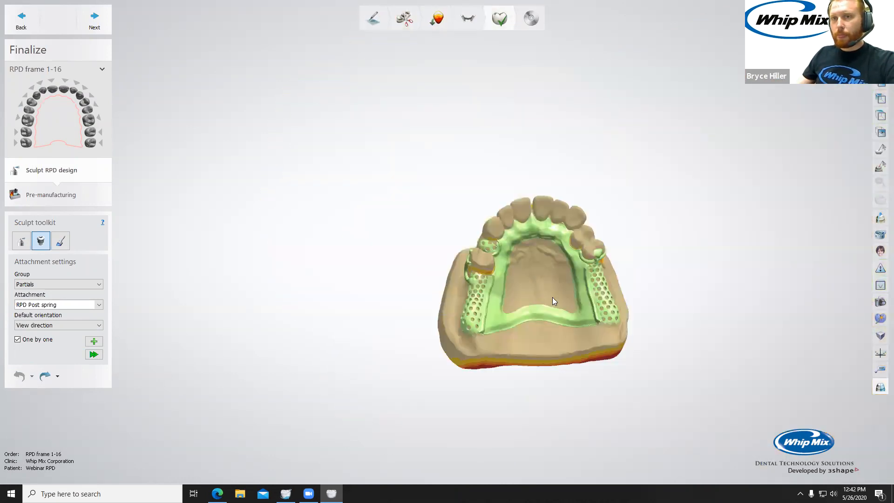
Switch the sculpt toolkit to surface selection and clear the preselected area on the major connector.
{"action": "left_click", "coordinate": [64, 240]}
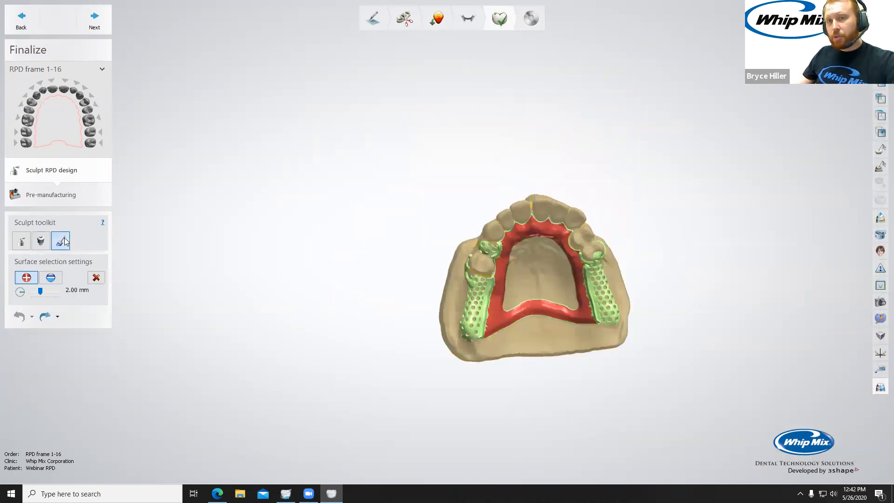
{"action": "scroll", "coordinate": [537, 286], "scroll_direction": "up", "scroll_amount": 3}
{"action": "scroll", "coordinate": [530, 255], "scroll_direction": "up", "scroll_amount": 5}
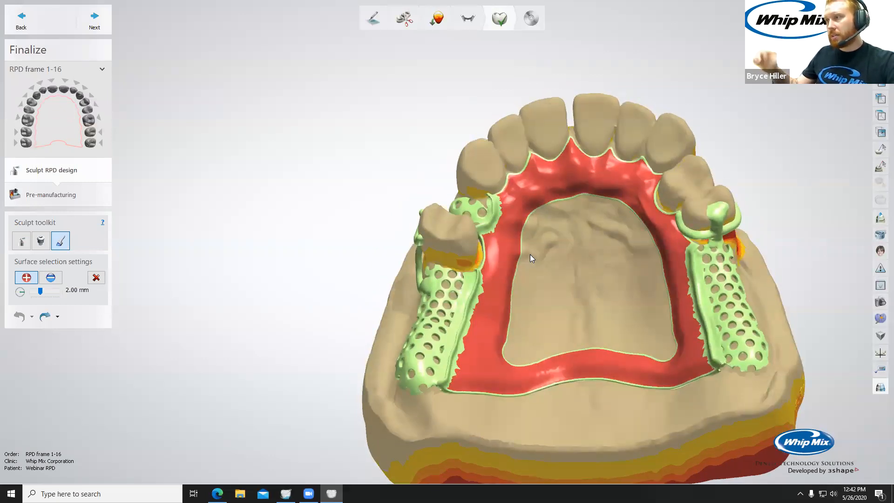
{"action": "left_click", "coordinate": [96, 277]}
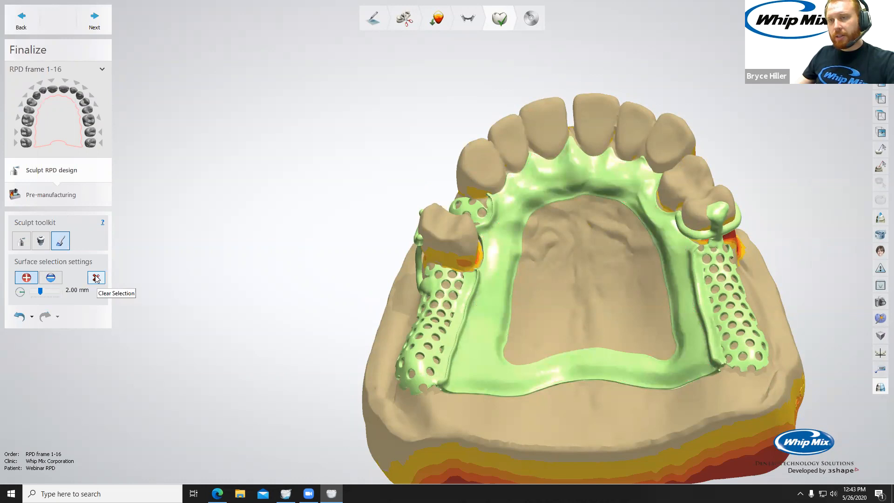
Paint a surface selection across the front part of the major connector behind the anterior teeth, extending partway down both sides.
{"action": "mouse_move", "coordinate": [485, 239]}
{"action": "left_mouse_down"}
{"action": "mouse_move", "coordinate": [518, 240]}
{"action": "mouse_move", "coordinate": [498, 206]}
{"action": "mouse_move", "coordinate": [535, 163]}
{"action": "mouse_move", "coordinate": [549, 196]}
{"action": "mouse_move", "coordinate": [567, 154]}
{"action": "mouse_move", "coordinate": [585, 174]}
{"action": "mouse_move", "coordinate": [590, 159]}
{"action": "mouse_move", "coordinate": [610, 162]}
{"action": "mouse_move", "coordinate": [622, 190]}
{"action": "mouse_move", "coordinate": [652, 163]}
{"action": "mouse_move", "coordinate": [616, 187]}
{"action": "mouse_move", "coordinate": [654, 197]}
{"action": "mouse_move", "coordinate": [656, 225]}
{"action": "left_mouse_up"}
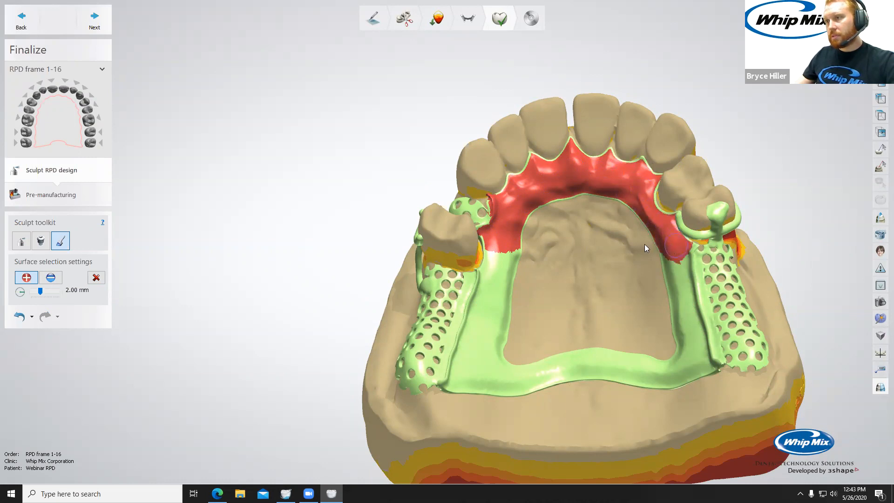
{"action": "right_click_drag", "start_coordinate": [546, 354], "coordinate": [573, 222]}
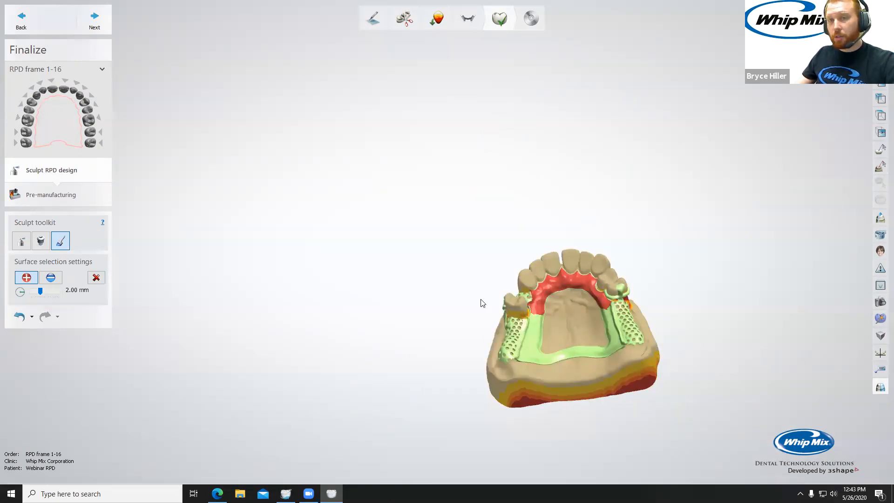
{"action": "mouse_move", "coordinate": [585, 270]}
{"action": "right_mouse_down"}
{"action": "mouse_move", "coordinate": [586, 293]}
{"action": "mouse_move", "coordinate": [572, 305]}
{"action": "mouse_move", "coordinate": [574, 265]}
{"action": "mouse_move", "coordinate": [580, 271]}
{"action": "right_mouse_up"}
{"action": "scroll", "coordinate": [572, 305], "scroll_direction": "up", "scroll_amount": 5}
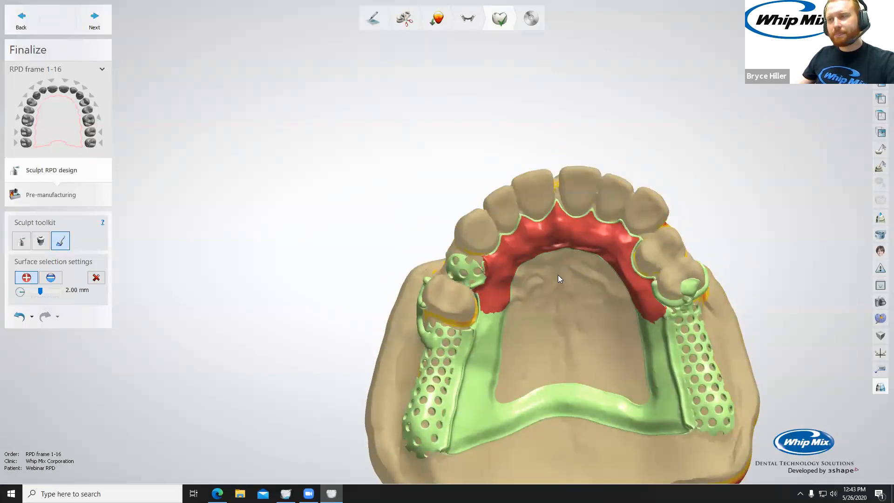
{"action": "scroll", "coordinate": [557, 275], "scroll_direction": "down", "scroll_amount": 5}
{"action": "scroll", "coordinate": [558, 274], "scroll_direction": "up", "scroll_amount": 5}
{"action": "scroll", "coordinate": [558, 275], "scroll_direction": "down", "scroll_amount": 4}
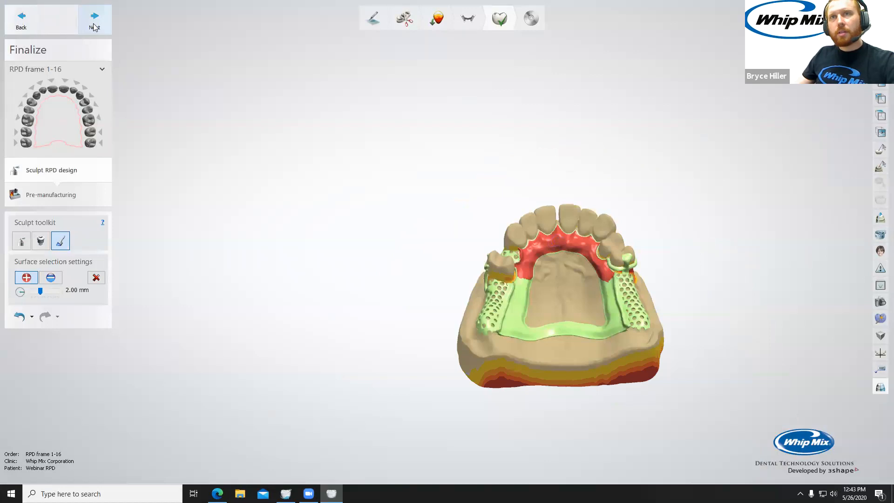
Proceed to the pre-manufacturing stage and expand the accessories, stippled wax and liner space settings.
{"action": "scroll", "coordinate": [290, 187], "scroll_direction": "down", "scroll_amount": 5}
{"action": "scroll", "coordinate": [397, 219], "scroll_direction": "up", "scroll_amount": 6}
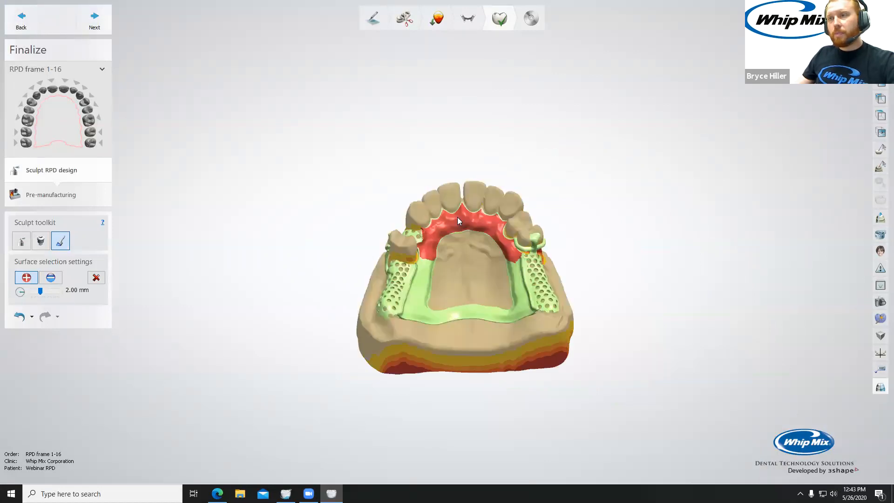
{"action": "right_click_drag", "start_coordinate": [210, 99], "coordinate": [205, 116]}
{"action": "left_click", "coordinate": [90, 20]}
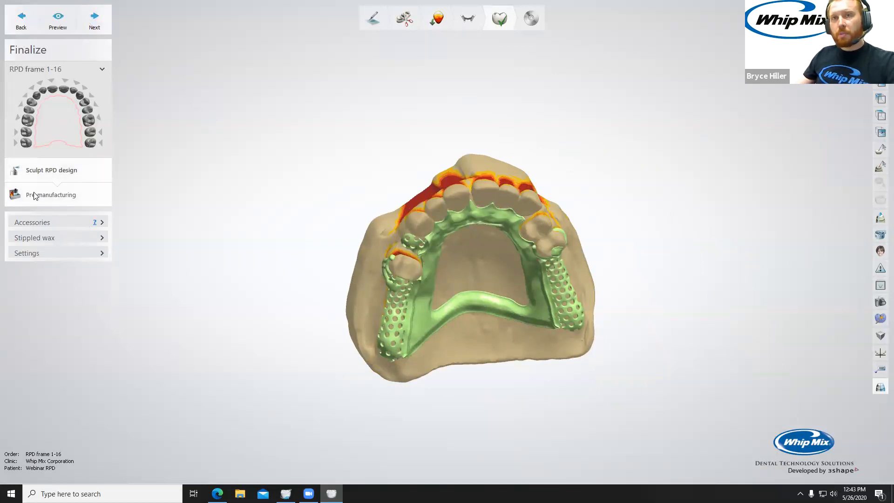
{"action": "left_click", "coordinate": [40, 222]}
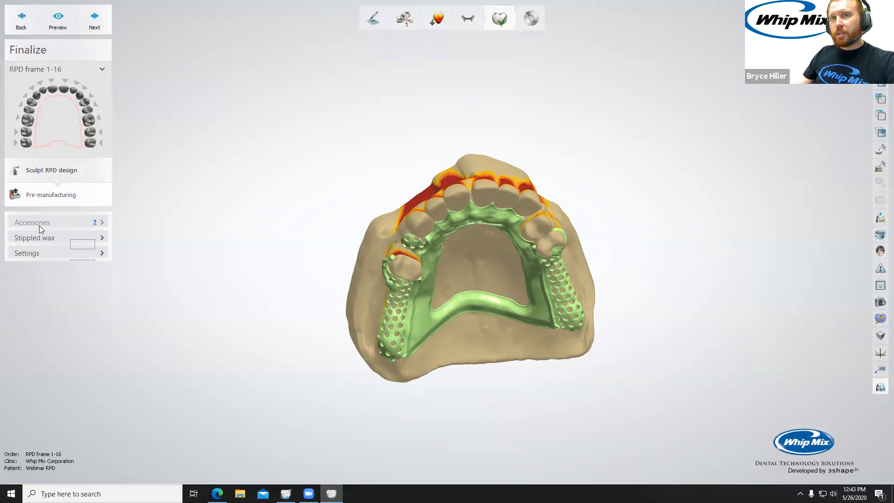
{"action": "left_click", "coordinate": [38, 296]}
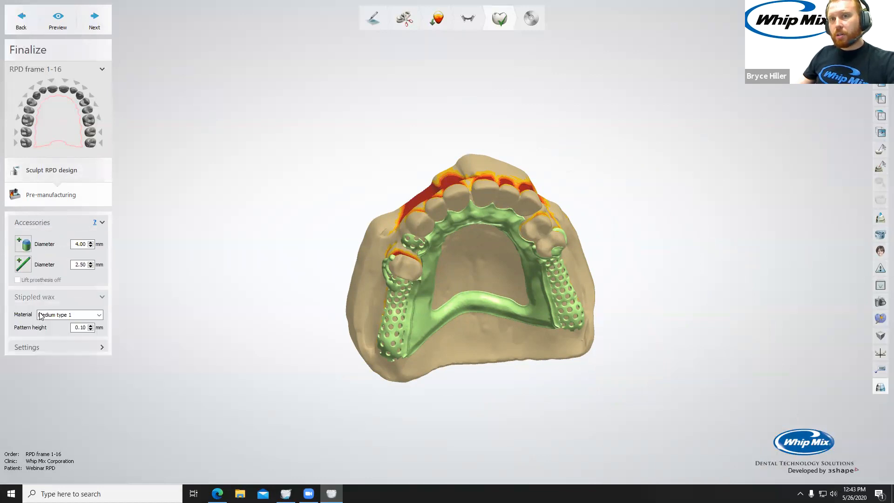
{"action": "left_click", "coordinate": [47, 346]}
{"action": "right_click_drag", "start_coordinate": [533, 334], "coordinate": [529, 288]}
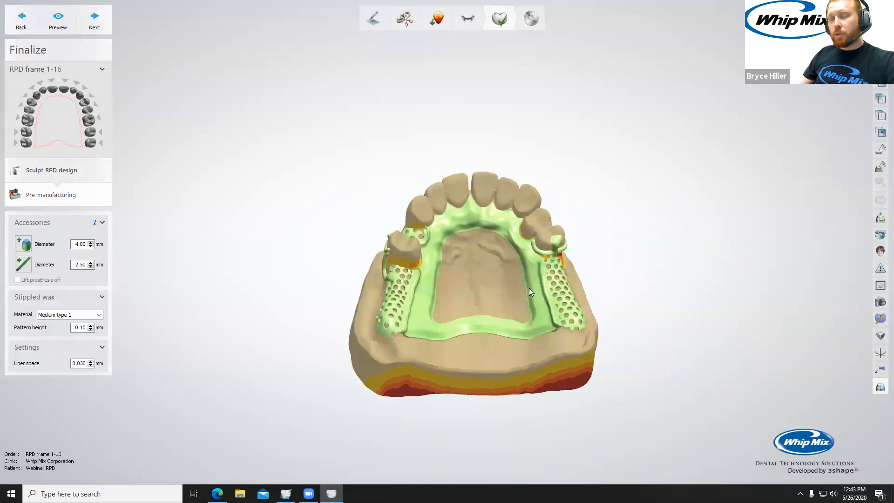
Set the cylinder accessory's diameter to 4.05 mm and place one near the posterior end of each retention grid.
{"action": "left_click", "coordinate": [27, 251]}
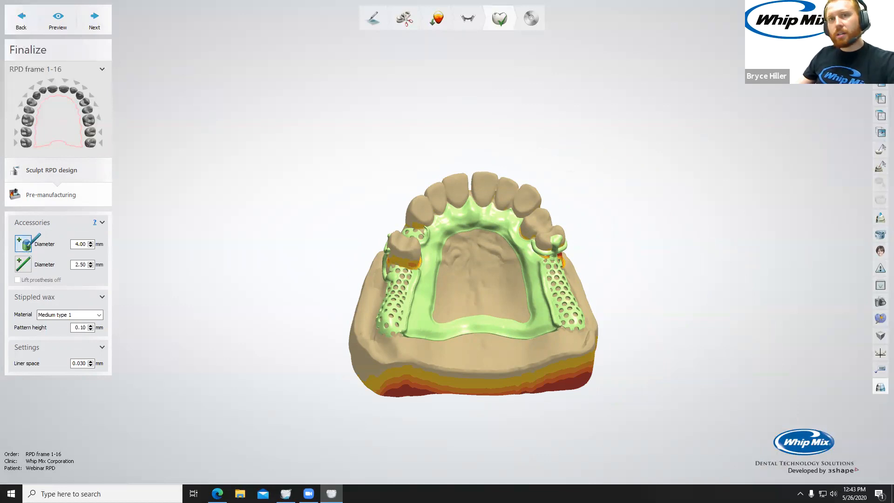
{"action": "left_click", "coordinate": [81, 245]}
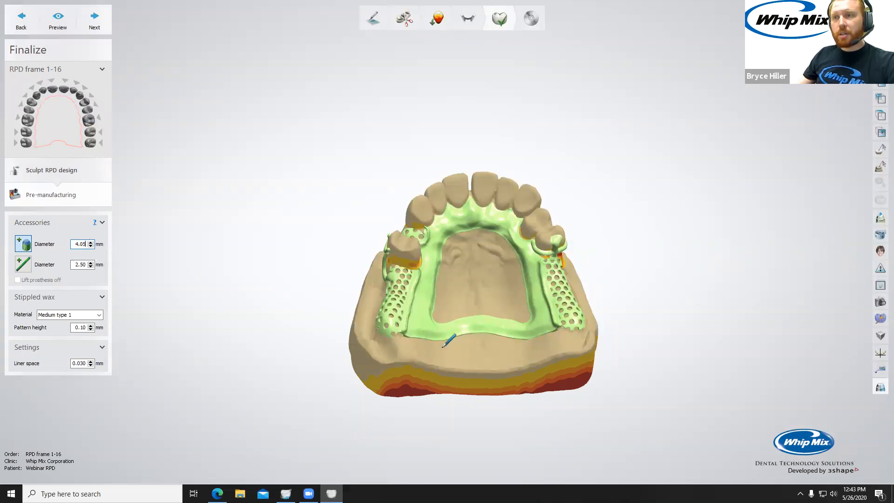
{"action": "scroll", "coordinate": [431, 326], "scroll_direction": "up", "scroll_amount": 3}
{"action": "left_click", "coordinate": [338, 321]}
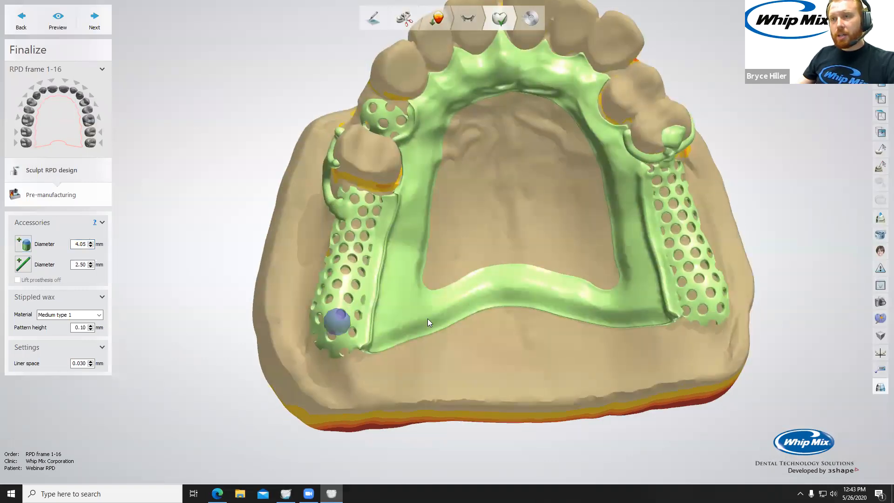
{"action": "left_click", "coordinate": [24, 243]}
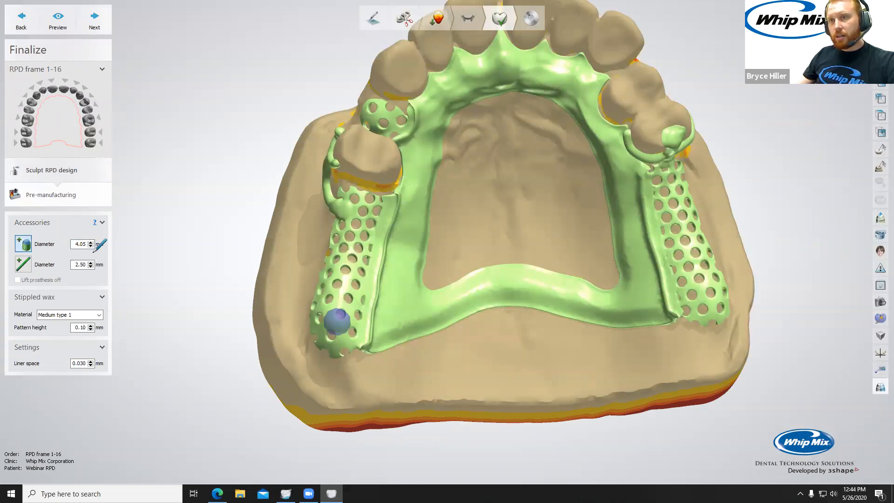
{"action": "left_click", "coordinate": [710, 288]}
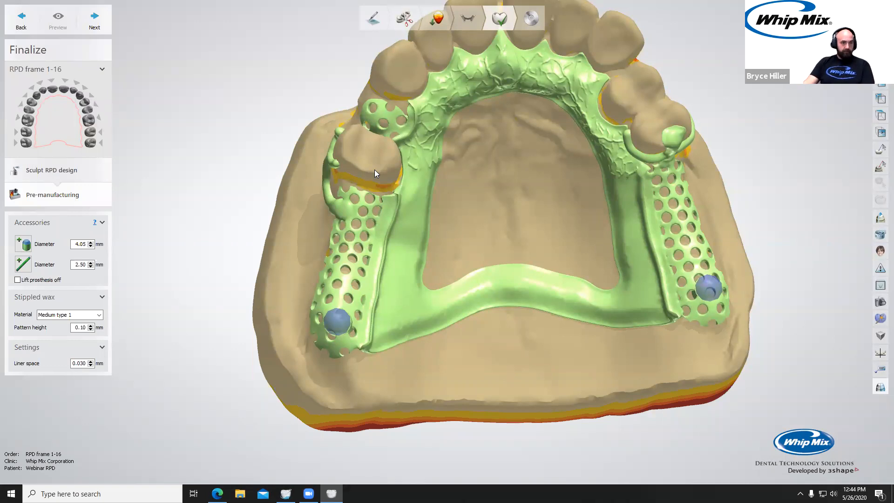
Examine the previewed frame from above and from its underside, including the stippled surface and the cylinders on both retention grids.
{"action": "scroll", "coordinate": [395, 399], "scroll_direction": "up", "scroll_amount": 5}
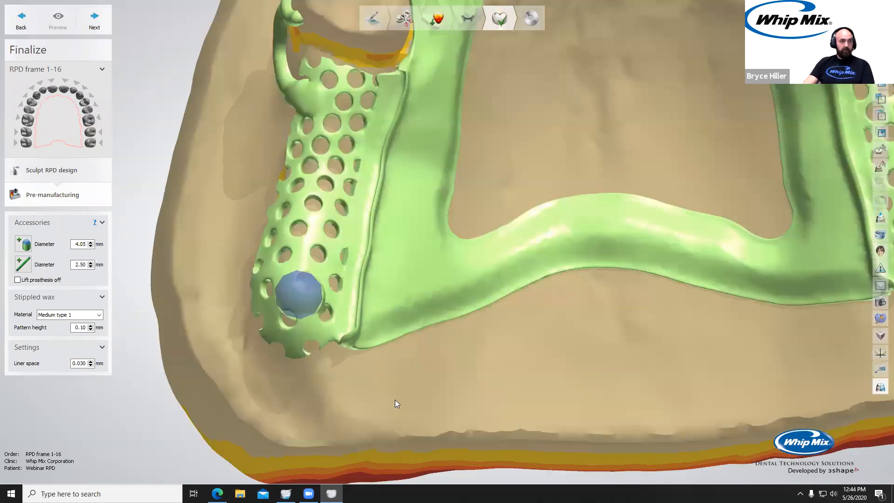
{"action": "scroll", "coordinate": [424, 383], "scroll_direction": "down", "scroll_amount": 5}
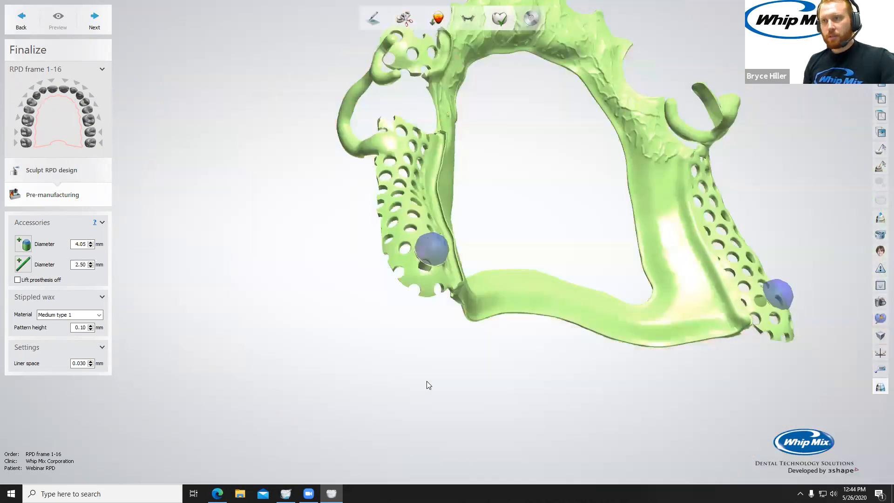
{"action": "right_click_drag", "start_coordinate": [489, 325], "coordinate": [286, 461]}
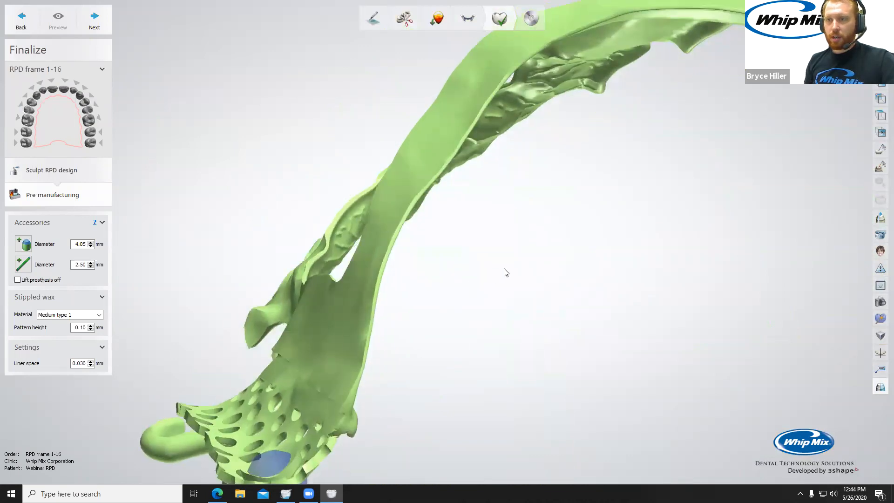
{"action": "scroll", "coordinate": [333, 392], "scroll_direction": "down", "scroll_amount": 3}
{"action": "scroll", "coordinate": [796, 103], "scroll_direction": "up", "scroll_amount": 4}
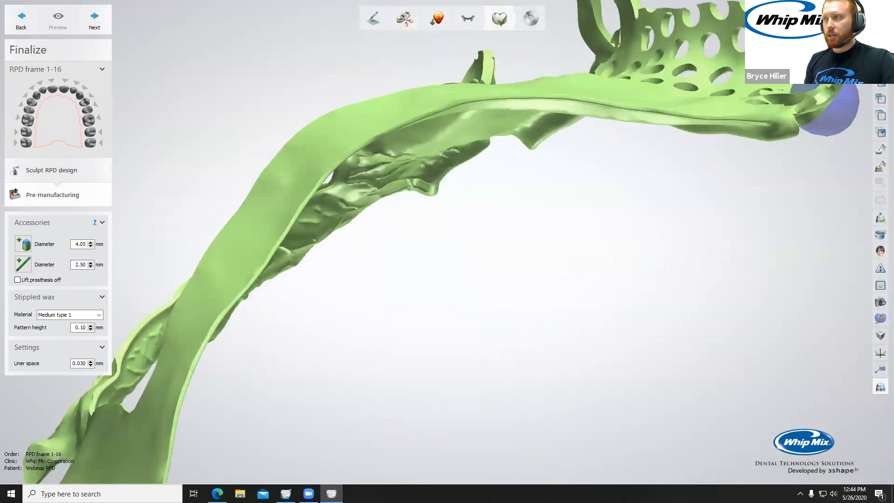
{"action": "scroll", "coordinate": [795, 103], "scroll_direction": "down", "scroll_amount": 5}
{"action": "right_click_drag", "start_coordinate": [795, 102], "coordinate": [8, 278]}
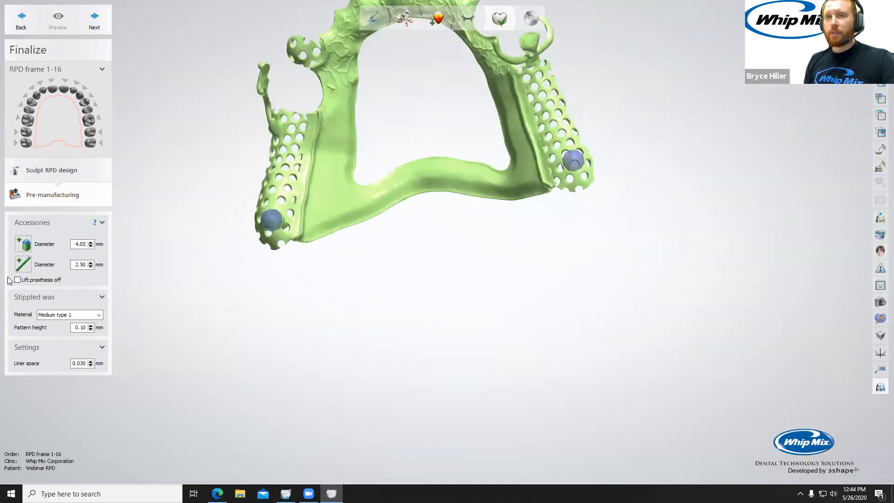
Add a 2.50 mm diameter support bar across the open palate between the two sides of the major connector.
{"action": "left_click", "coordinate": [22, 271]}
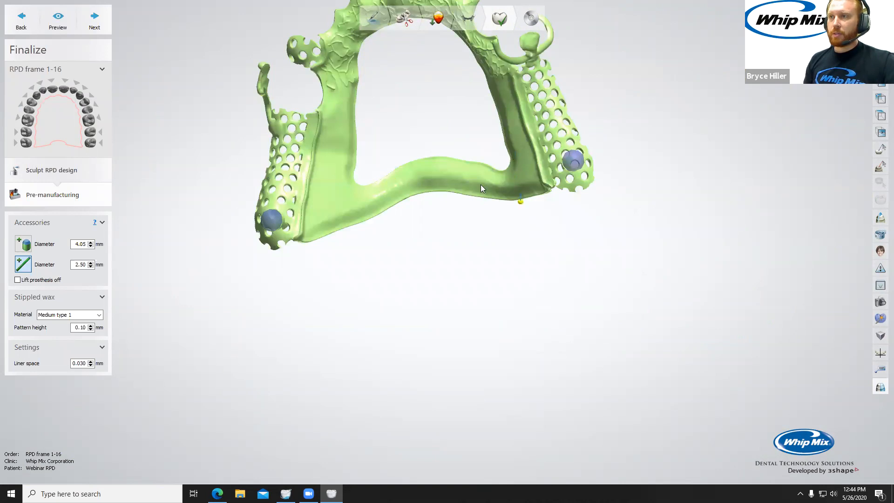
{"action": "mouse_move", "coordinate": [458, 173]}
{"action": "right_mouse_down"}
{"action": "mouse_move", "coordinate": [458, 166]}
{"action": "mouse_move", "coordinate": [421, 177]}
{"action": "mouse_move", "coordinate": [212, 269]}
{"action": "right_mouse_up"}
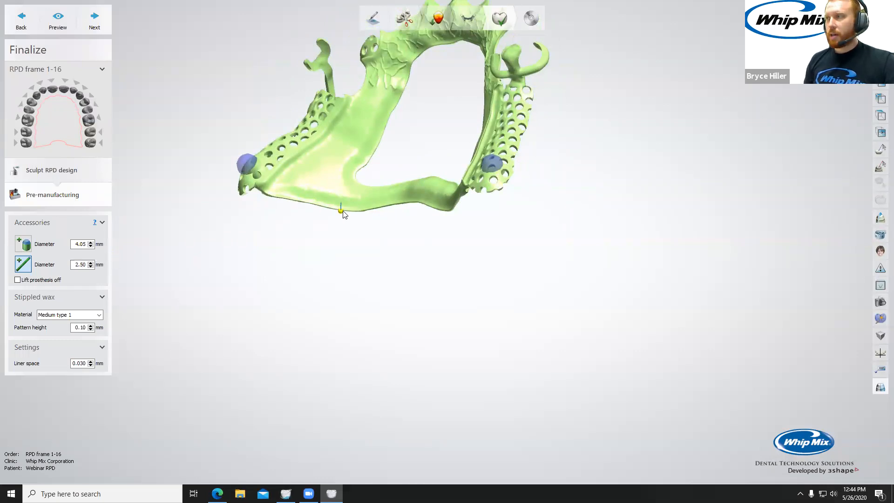
{"action": "right_click_drag", "start_coordinate": [341, 207], "coordinate": [325, 169]}
{"action": "left_click", "coordinate": [312, 148]}
{"action": "right_click_drag", "start_coordinate": [465, 167], "coordinate": [341, 240]}
{"action": "left_click", "coordinate": [510, 156]}
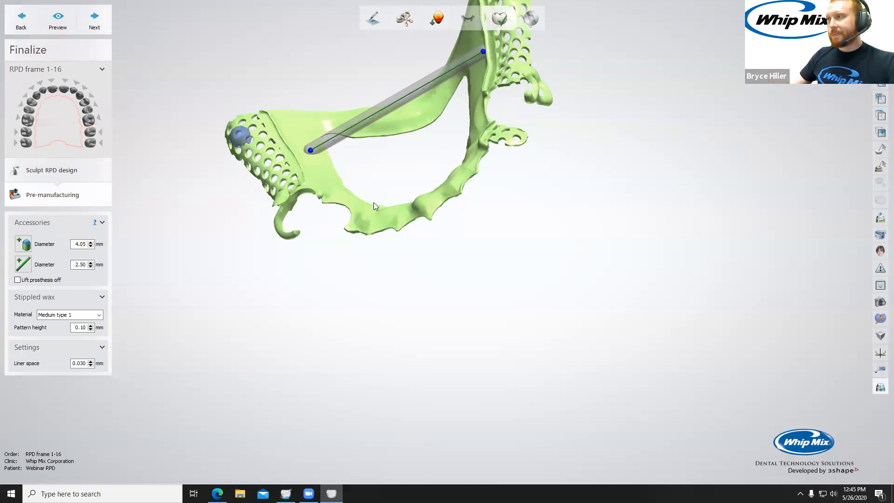
Check the support bar's position across the frame, and remove the bar.
{"action": "scroll", "coordinate": [379, 198], "scroll_direction": "down", "scroll_amount": 2}
{"action": "right_click_drag", "start_coordinate": [379, 201], "coordinate": [481, 198]}
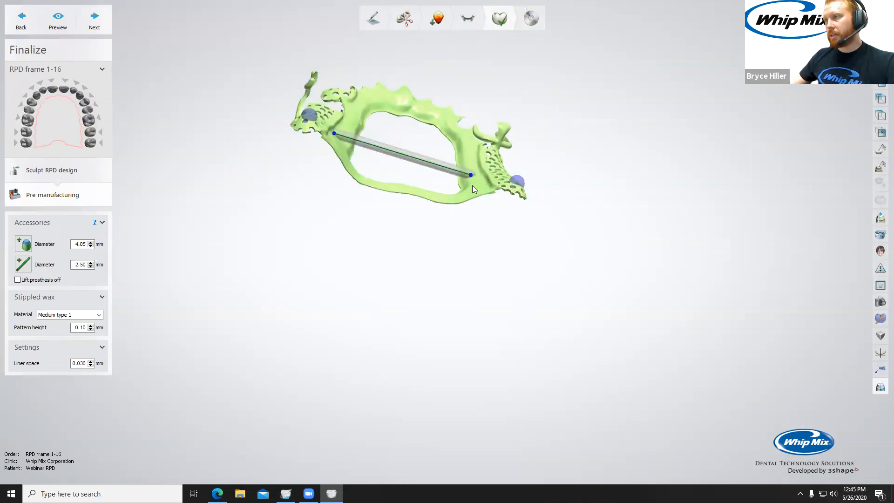
{"action": "right_click_drag", "start_coordinate": [470, 189], "coordinate": [465, 218]}
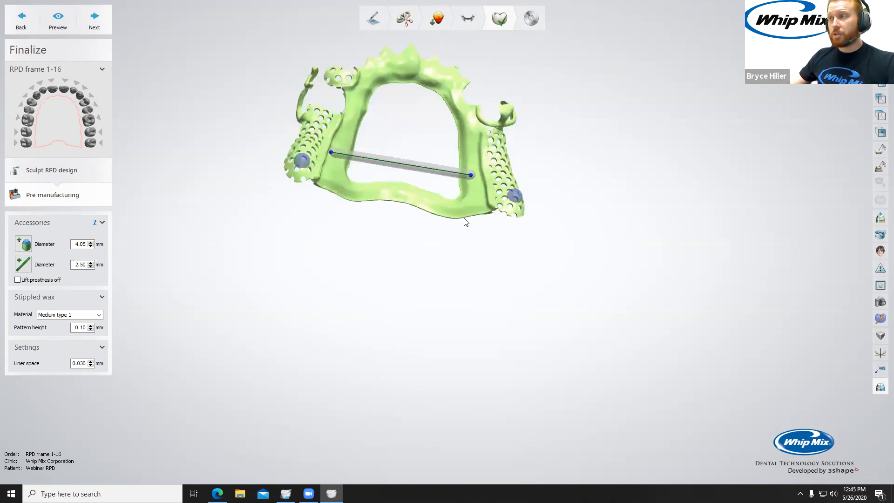
{"action": "scroll", "coordinate": [472, 177], "scroll_direction": "up", "scroll_amount": 4}
{"action": "right_click", "coordinate": [481, 186]}
{"action": "left_click", "coordinate": [505, 191]}
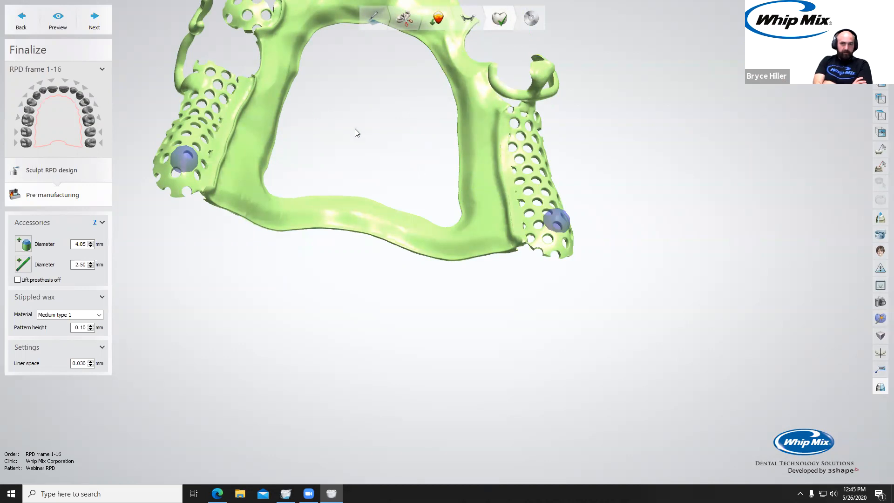
Set the stippled wax material to Coarse type 2 and generate a preview of the frame.
{"action": "scroll", "coordinate": [385, 205], "scroll_direction": "down", "scroll_amount": 5}
{"action": "scroll", "coordinate": [368, 218], "scroll_direction": "up", "scroll_amount": 5}
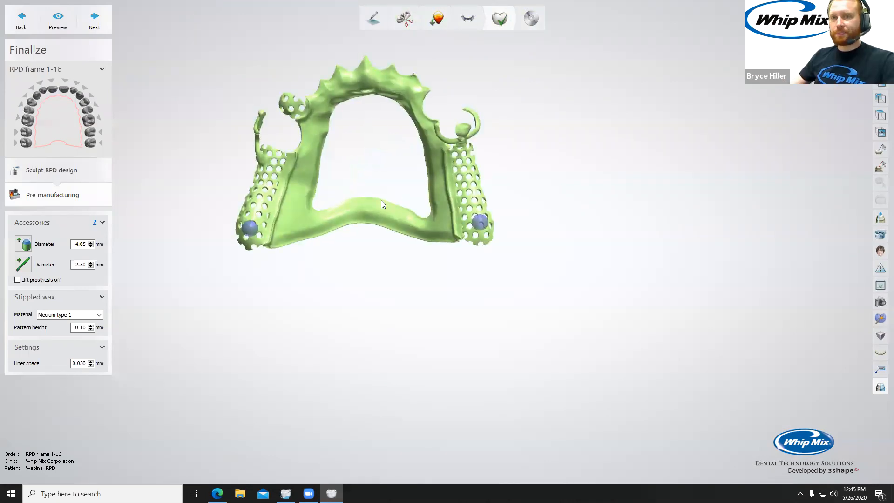
{"action": "scroll", "coordinate": [381, 203], "scroll_direction": "down", "scroll_amount": 3}
{"action": "scroll", "coordinate": [396, 202], "scroll_direction": "up", "scroll_amount": 5}
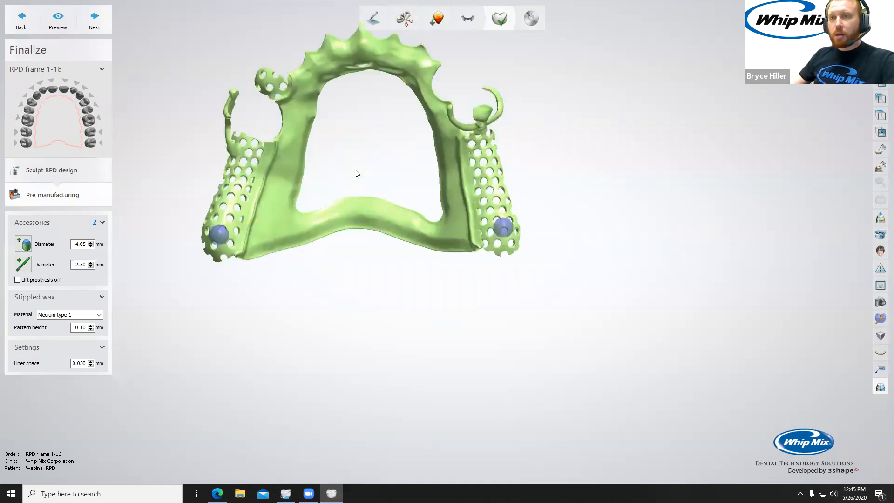
{"action": "left_click", "coordinate": [52, 302]}
{"action": "left_click", "coordinate": [53, 301]}
{"action": "left_click", "coordinate": [54, 315]}
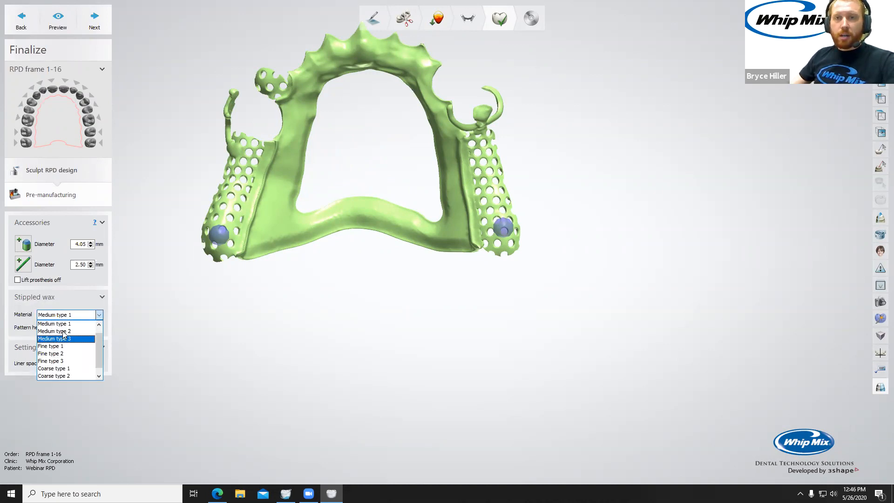
{"action": "scroll", "coordinate": [67, 365], "scroll_direction": "up", "scroll_amount": 1}
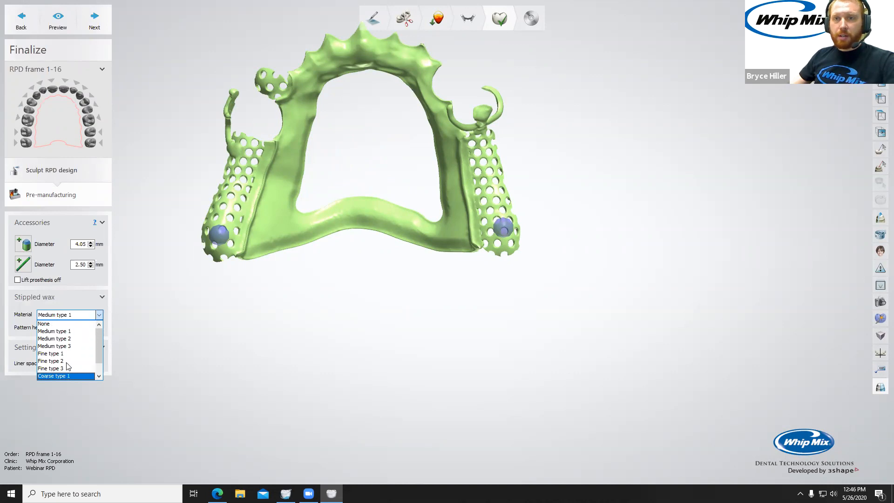
{"action": "scroll", "coordinate": [67, 346], "scroll_direction": "down", "scroll_amount": 1}
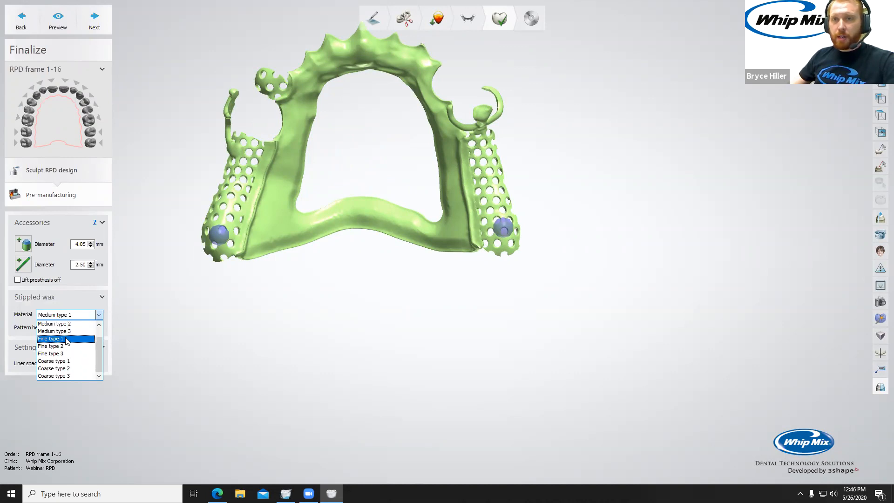
{"action": "left_click", "coordinate": [67, 369]}
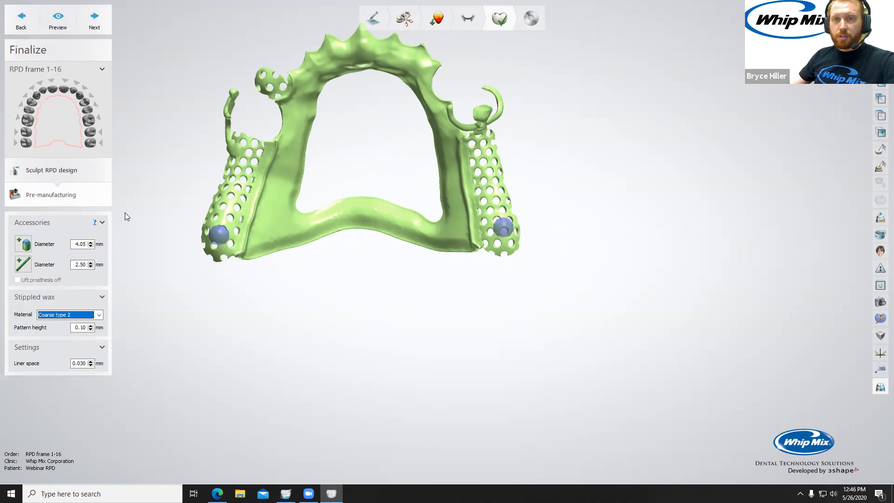
{"action": "left_click", "coordinate": [59, 20]}
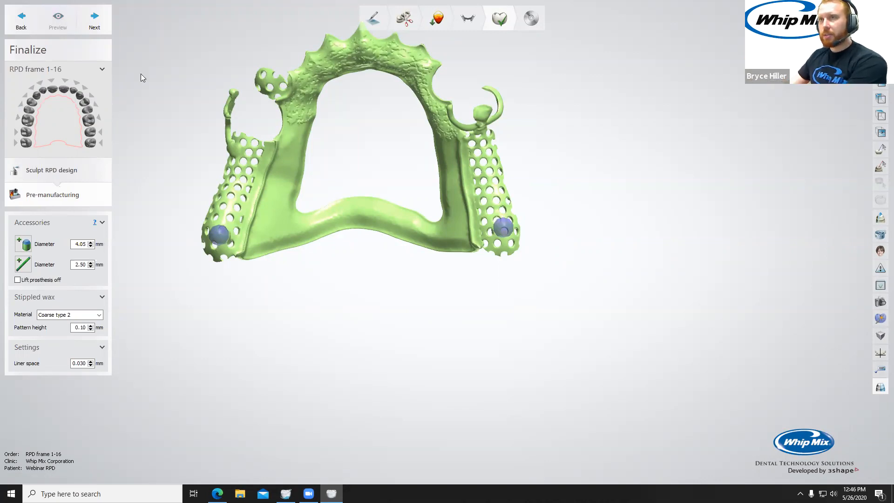
Examine the coarse stippled pattern on the front part of the major connector and the overall frame.
{"action": "scroll", "coordinate": [380, 194], "scroll_direction": "up", "scroll_amount": 2}
{"action": "middle_click_drag", "start_coordinate": [374, 109], "coordinate": [379, 168]}
{"action": "right_click_drag", "start_coordinate": [379, 168], "coordinate": [321, 177]}
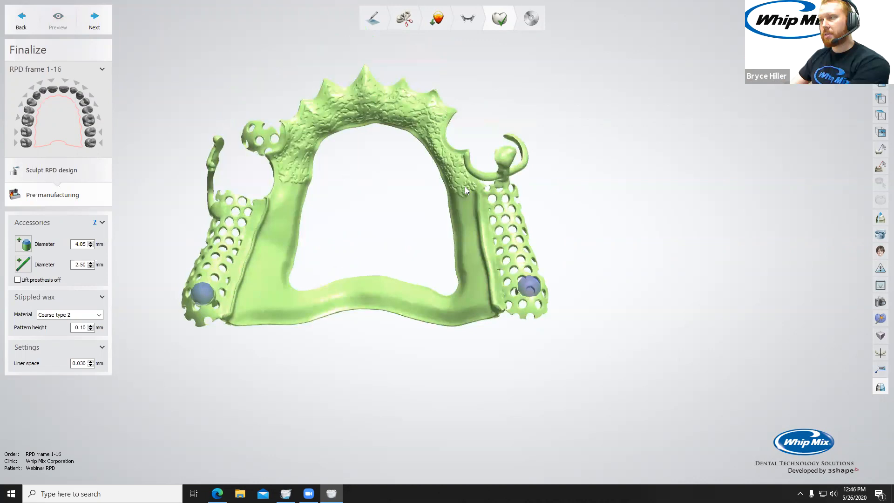
{"action": "scroll", "coordinate": [312, 186], "scroll_direction": "down", "scroll_amount": 1}
{"action": "right_click_drag", "start_coordinate": [312, 186], "coordinate": [339, 215]}
{"action": "scroll", "coordinate": [342, 165], "scroll_direction": "down", "scroll_amount": 5}
{"action": "scroll", "coordinate": [343, 156], "scroll_direction": "up", "scroll_amount": 5}
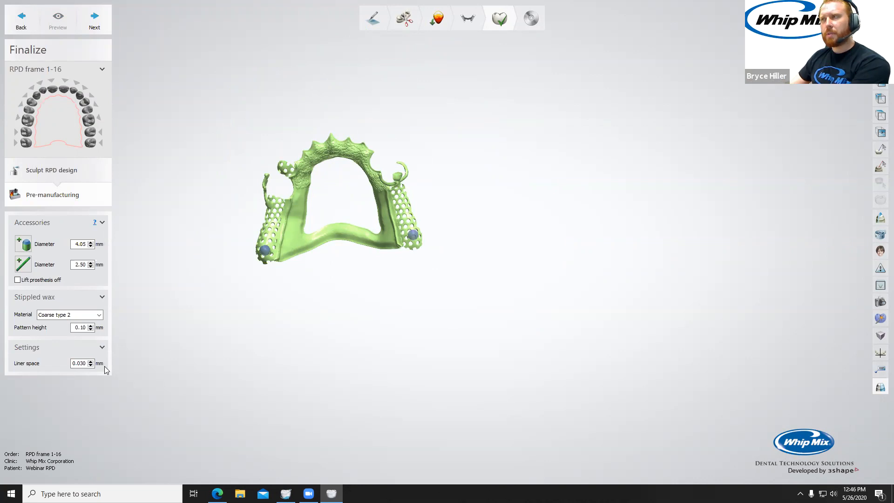
{"action": "scroll", "coordinate": [309, 265], "scroll_direction": "up", "scroll_amount": 5}
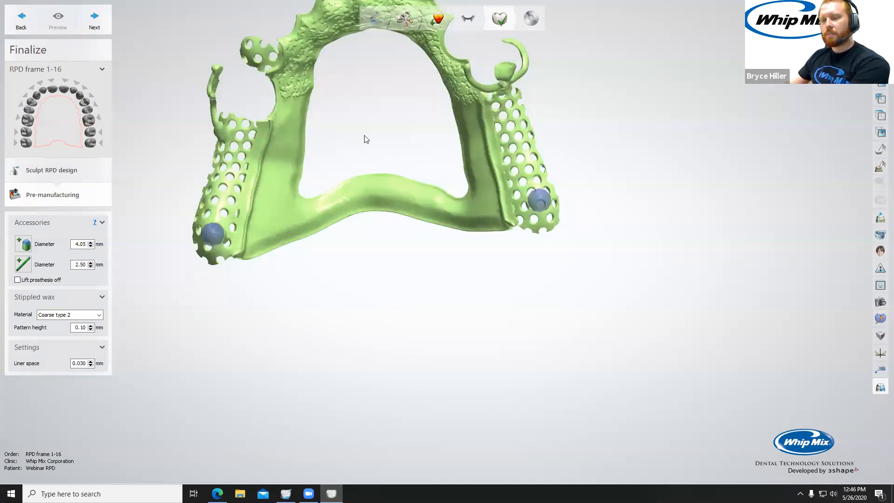
Open the User Manual from the help documentation and search it for "linear space".
{"action": "key", "text": "F1"}
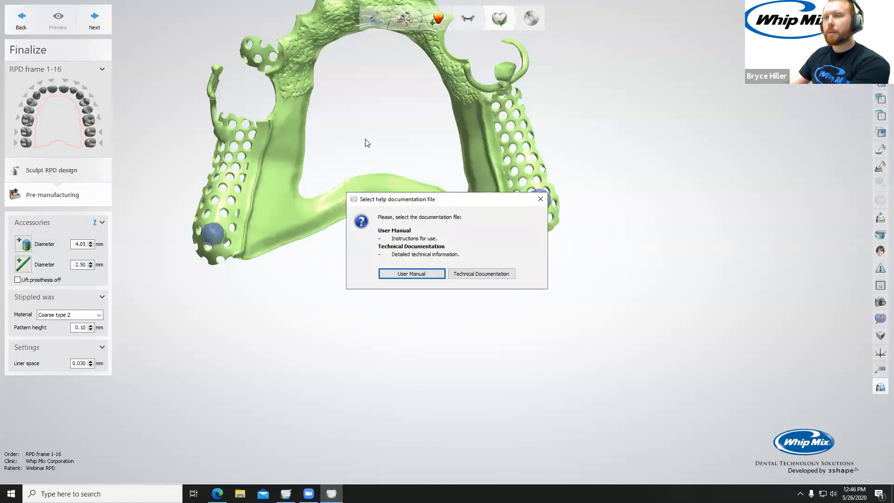
{"action": "key", "text": "Escape"}
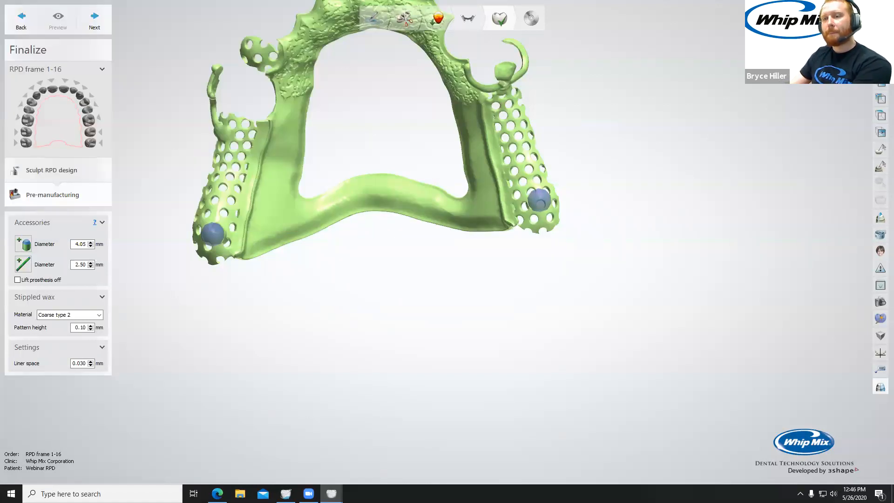
{"action": "mouse_move", "coordinate": [331, 493]}
{"action": "left_click", "coordinate": [374, 467]}
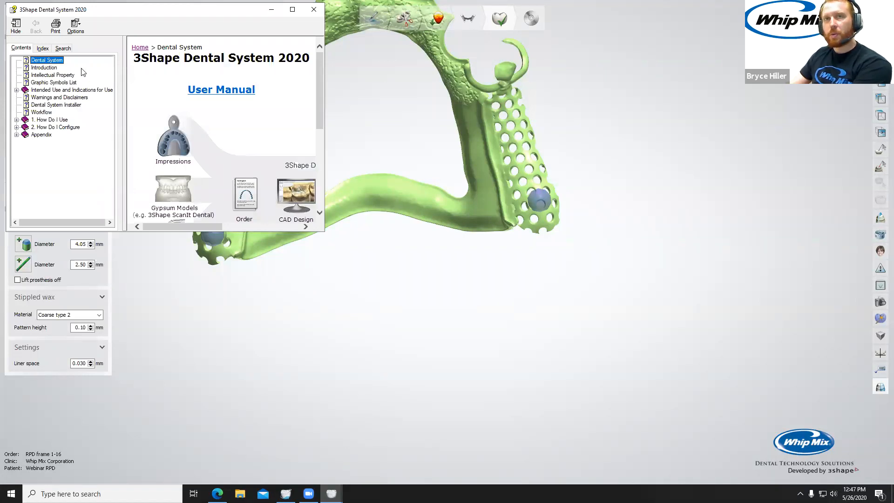
{"action": "left_click", "coordinate": [47, 49]}
{"action": "left_click", "coordinate": [61, 50]}
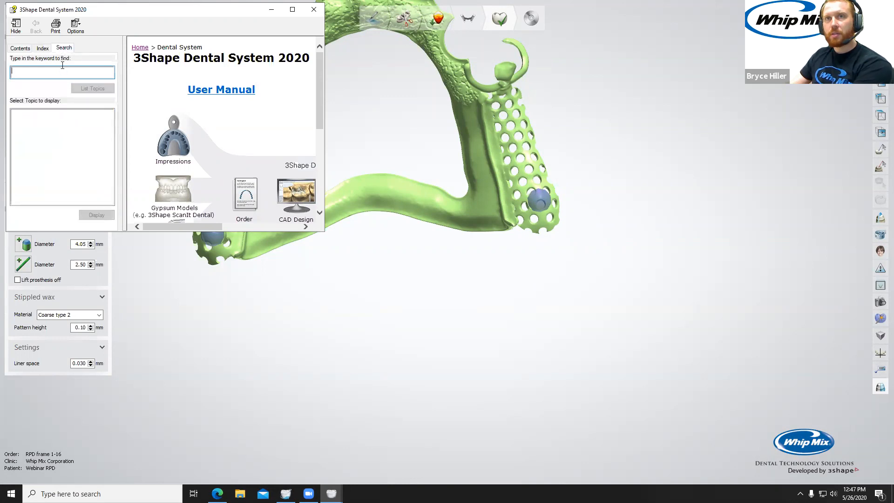
{"action": "type", "text": "linear space"}
{"action": "key", "text": "Return"}
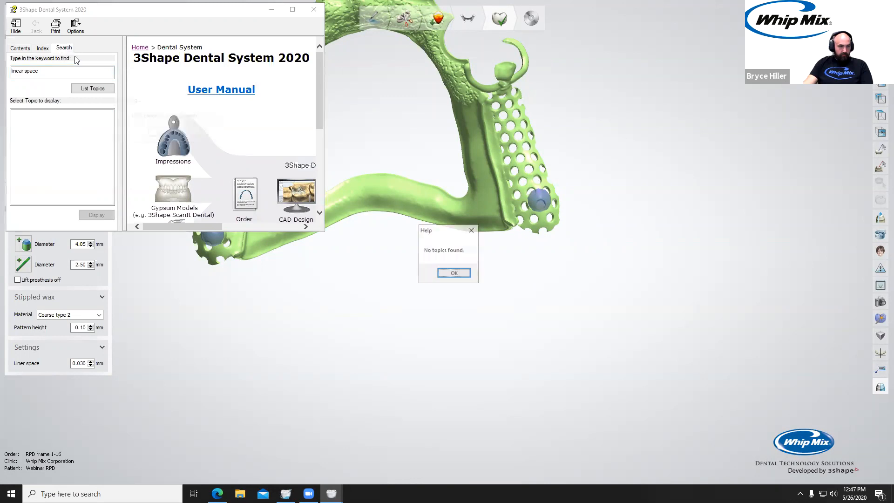
{"action": "left_click", "coordinate": [454, 273]}
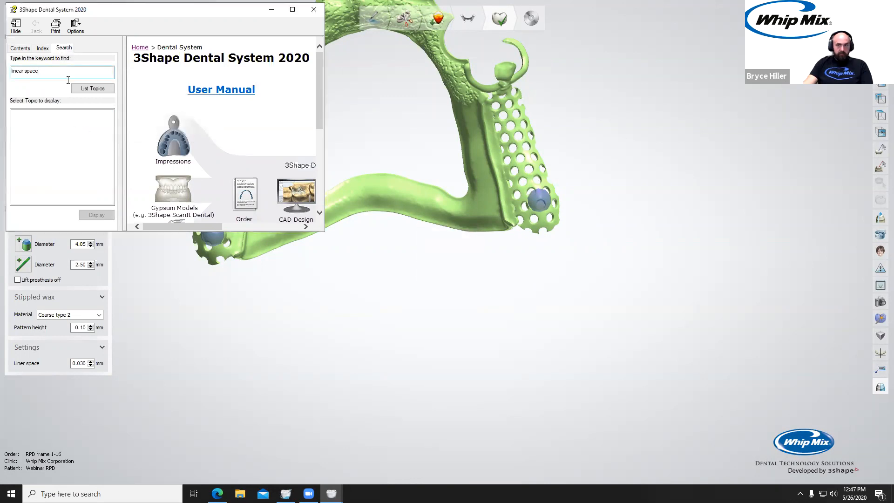
Search the user manual for "liner space".
{"action": "left_click_drag", "start_coordinate": [41, 71], "coordinate": [12, 72]}
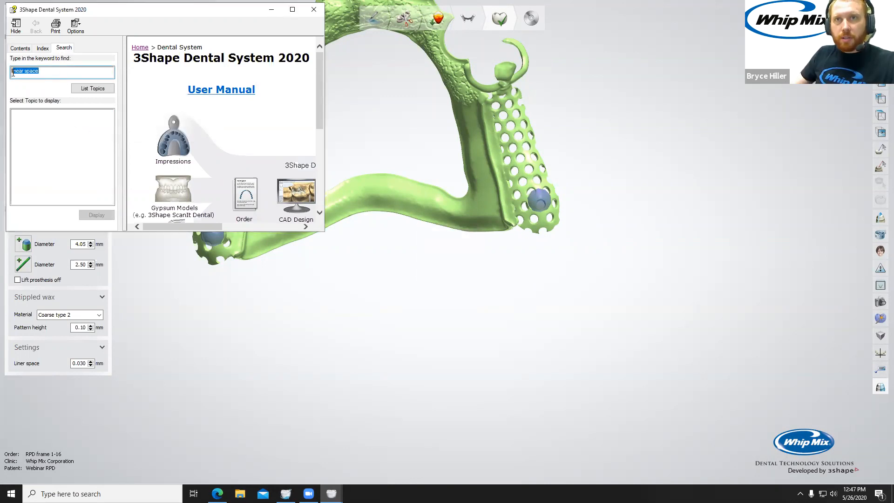
{"action": "type", "text": "liner"}
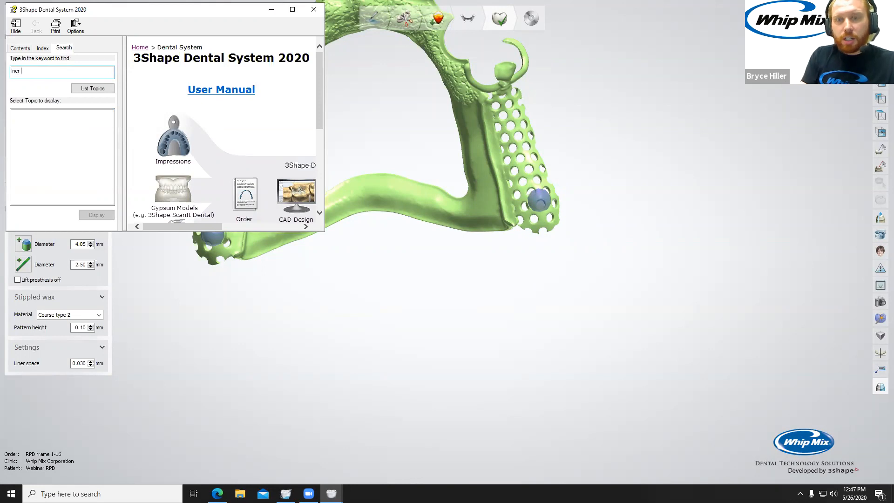
{"action": "type", "text": " space"}
{"action": "key", "text": "Return"}
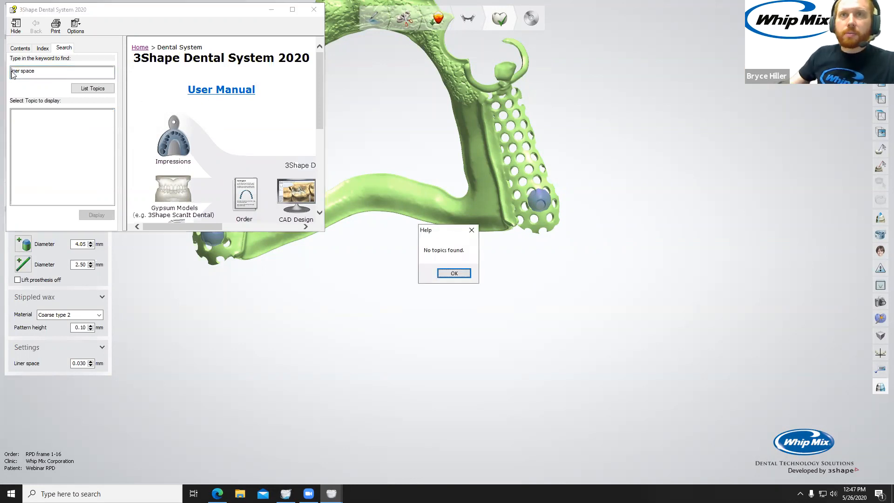
{"action": "left_click", "coordinate": [450, 274]}
{"action": "left_click_drag", "start_coordinate": [42, 71], "coordinate": [2, 71]}
{"action": "type", "text": "liner space"}
{"action": "key", "text": "Return"}
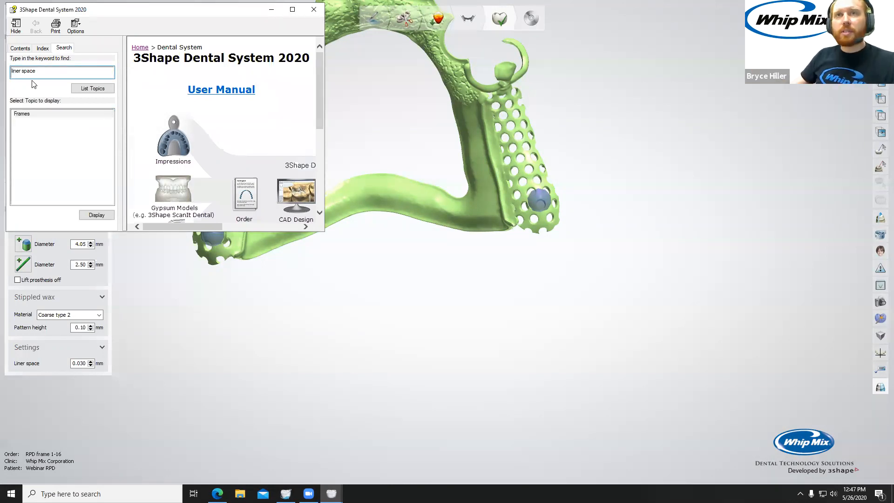
Read the liner space description in the manual's Frames topic, and close the manual.
{"action": "left_click_drag", "start_coordinate": [33, 72], "coordinate": [2, 73]}
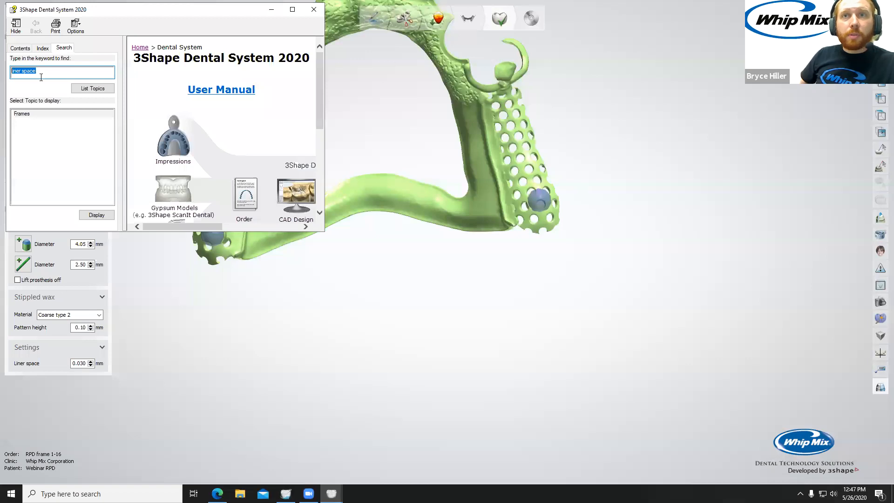
{"action": "key", "text": "Return"}
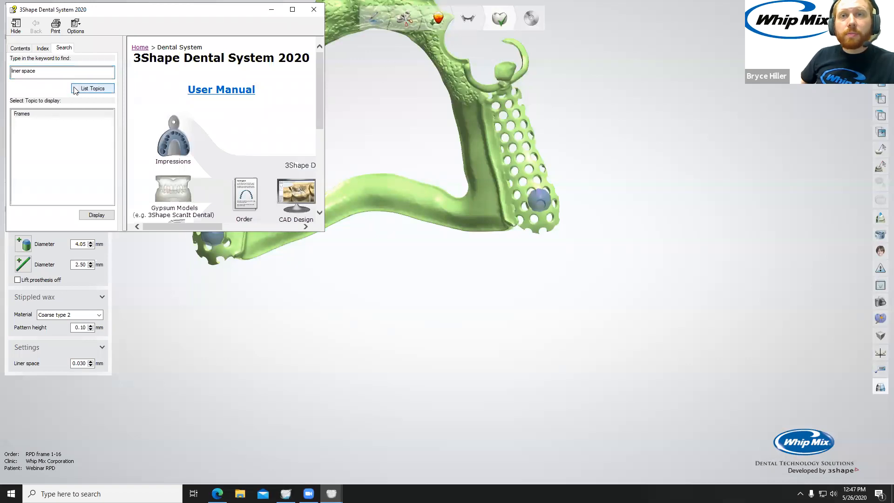
{"action": "double_click", "coordinate": [37, 114]}
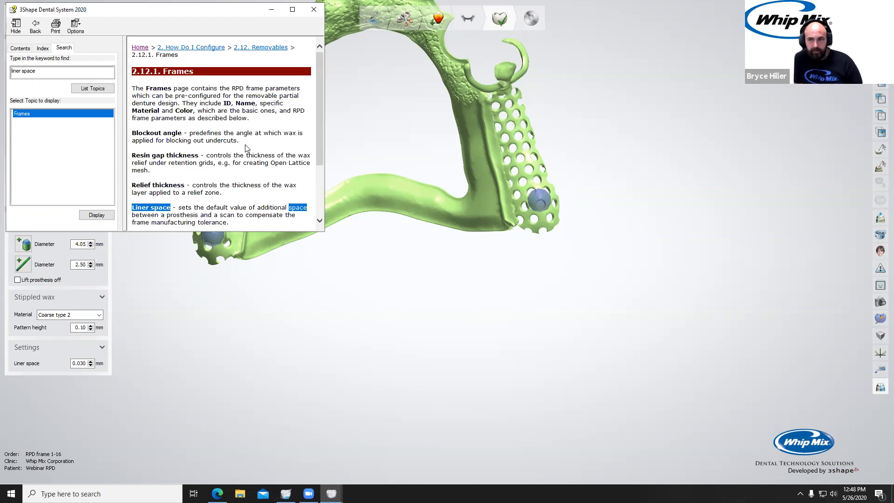
{"action": "left_click", "coordinate": [314, 9]}
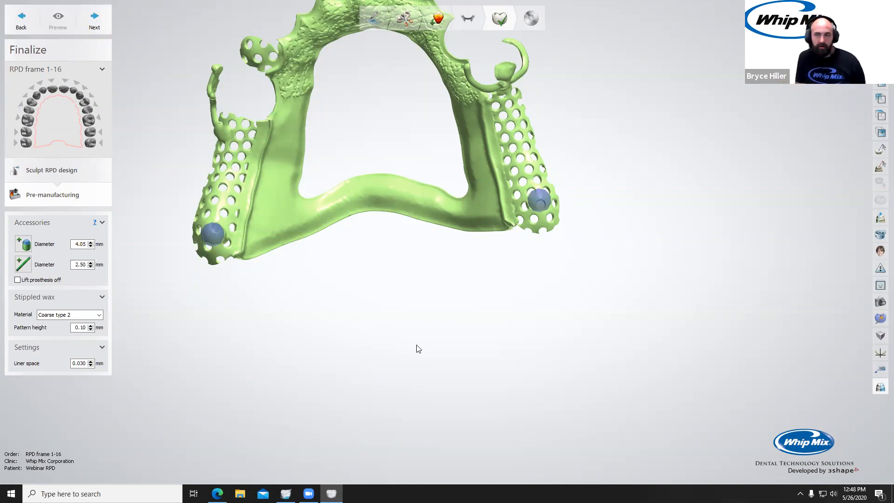
Check the stippled frame as a whole, and complete pre-manufacturing to save the RPD frame 1-16 design.
{"action": "right_click_drag", "start_coordinate": [423, 230], "coordinate": [422, 213]}
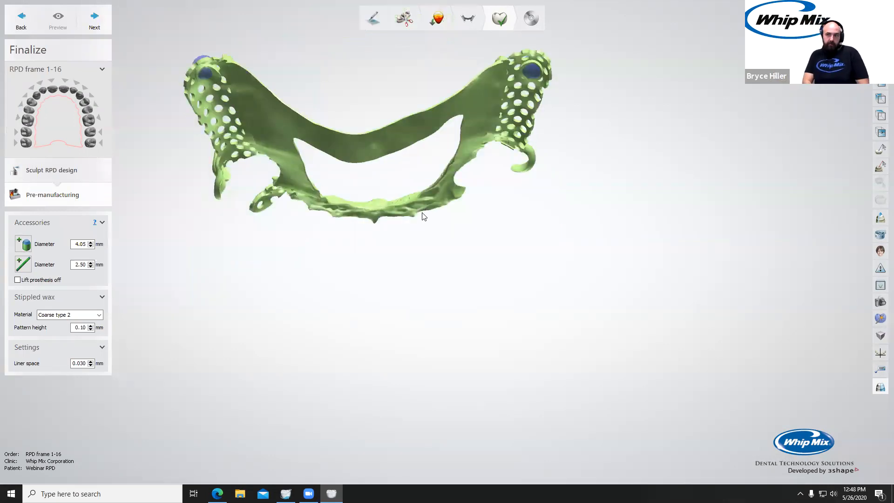
{"action": "right_click_drag", "start_coordinate": [401, 293], "coordinate": [419, 228]}
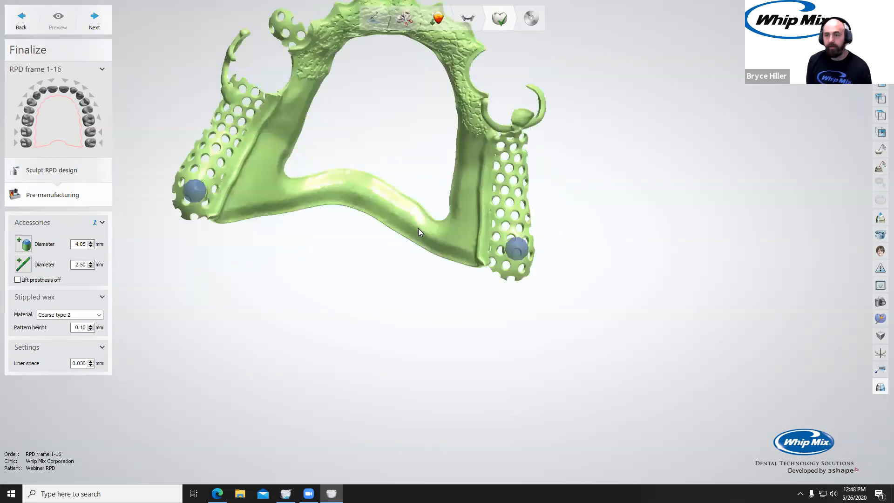
{"action": "right_click_drag", "start_coordinate": [407, 263], "coordinate": [409, 244]}
{"action": "scroll", "coordinate": [435, 219], "scroll_direction": "down", "scroll_amount": 4}
{"action": "scroll", "coordinate": [410, 290], "scroll_direction": "down", "scroll_amount": 3}
{"action": "scroll", "coordinate": [410, 289], "scroll_direction": "up", "scroll_amount": 3}
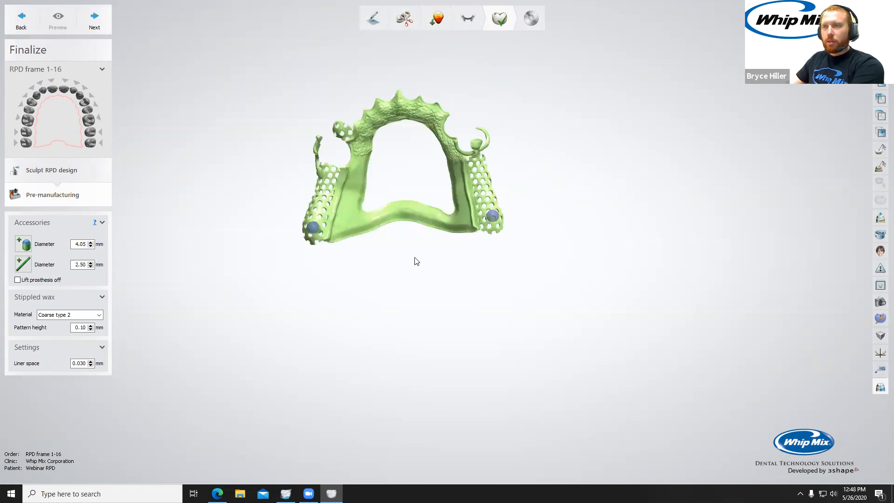
{"action": "left_click", "coordinate": [104, 26]}
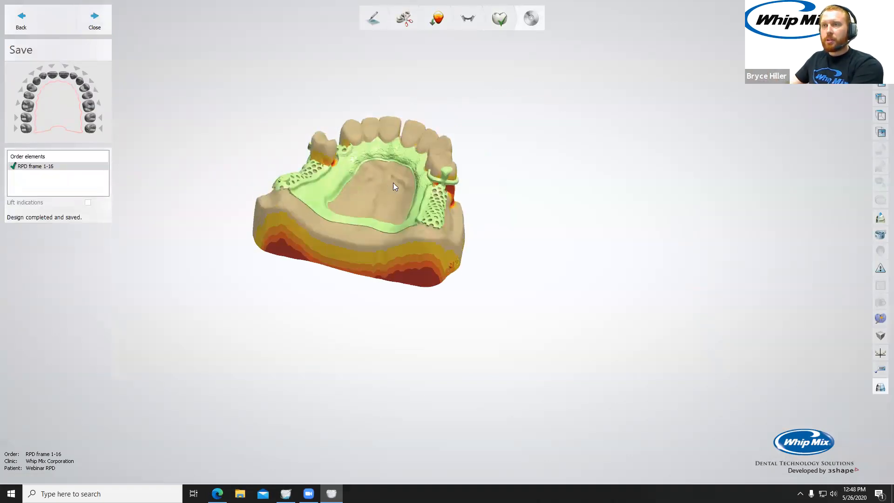
Examine the completed RPD frame seated on the scanned model, including the retention grids, clasps and stippled area.
{"action": "scroll", "coordinate": [355, 178], "scroll_direction": "down", "scroll_amount": 5}
{"action": "right_click_drag", "start_coordinate": [355, 178], "coordinate": [356, 213]}
{"action": "scroll", "coordinate": [320, 174], "scroll_direction": "up", "scroll_amount": 5}
{"action": "right_click_drag", "start_coordinate": [321, 174], "coordinate": [373, 188]}
{"action": "scroll", "coordinate": [339, 156], "scroll_direction": "down", "scroll_amount": 4}
{"action": "scroll", "coordinate": [348, 167], "scroll_direction": "up", "scroll_amount": 6}
{"action": "scroll", "coordinate": [347, 179], "scroll_direction": "down", "scroll_amount": 4}
{"action": "scroll", "coordinate": [350, 182], "scroll_direction": "up", "scroll_amount": 4}
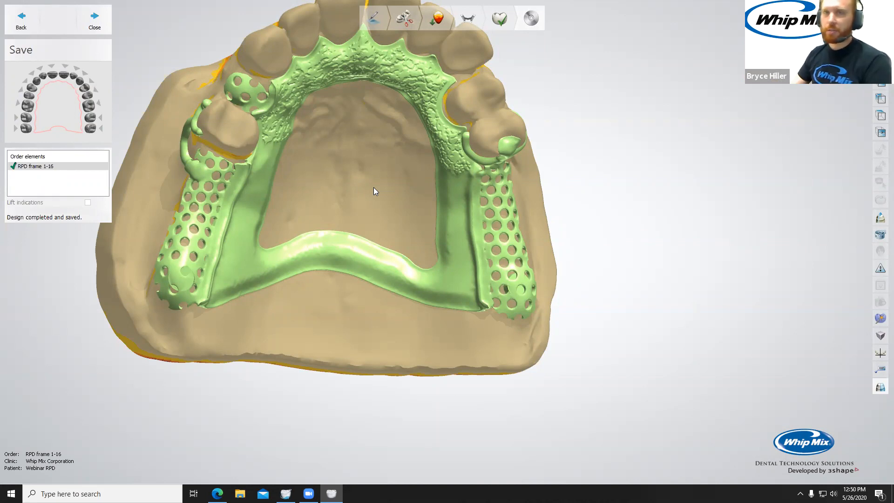
{"action": "right_click_drag", "start_coordinate": [526, 336], "coordinate": [531, 331]}
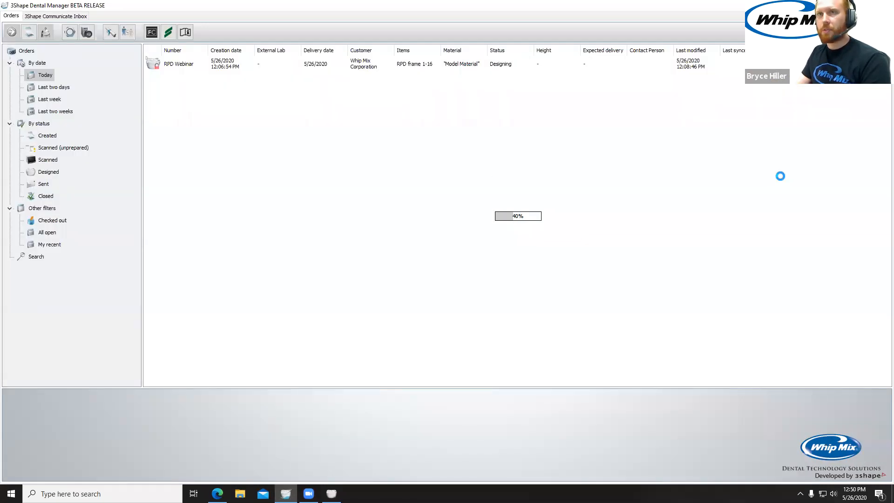
Open the Dental System Control Panel and display the wax profile strips settings for removables.
{"action": "left_click", "coordinate": [70, 38]}
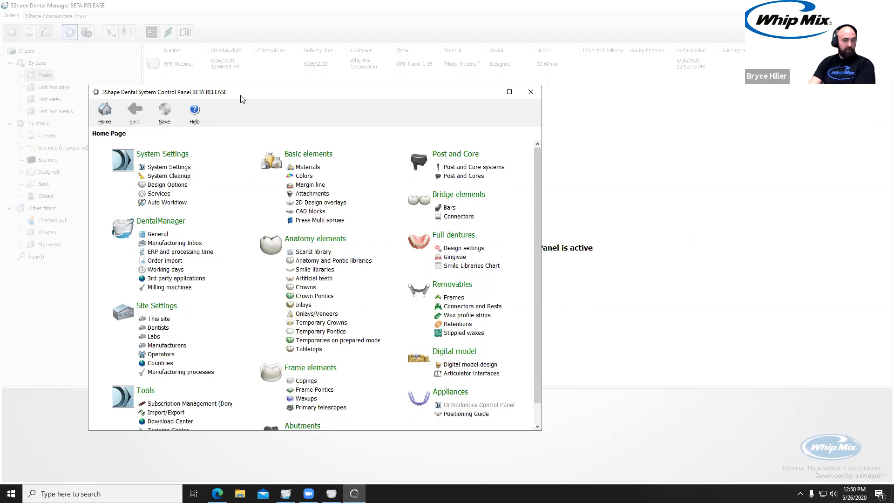
{"action": "left_click_drag", "start_coordinate": [246, 88], "coordinate": [266, 75]}
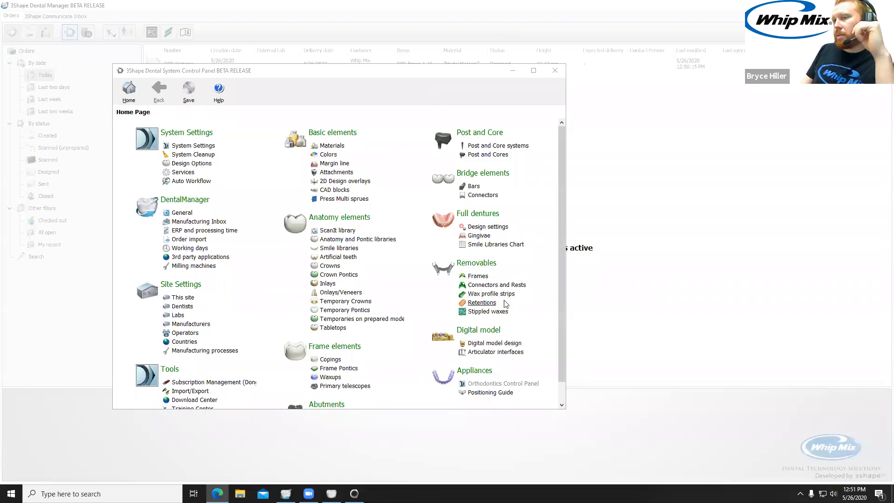
{"action": "left_click", "coordinate": [488, 297]}
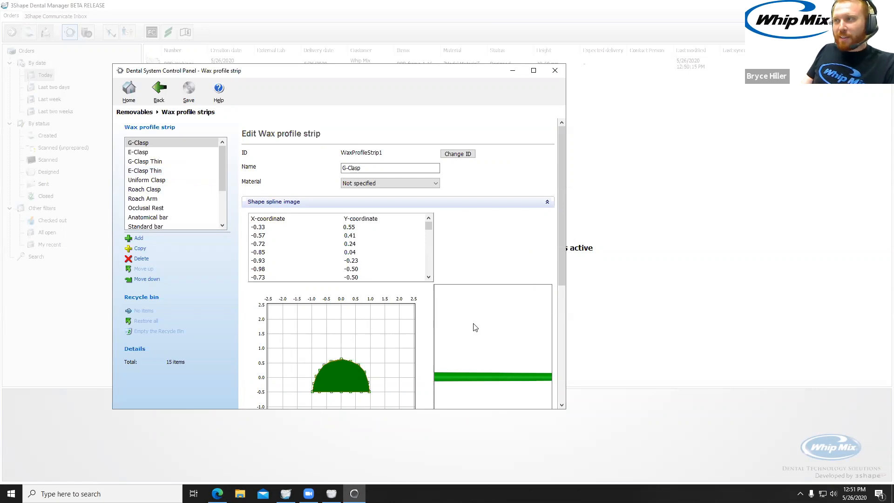
Examine the G-Clasp's shape spline coordinates and cross-section, and look through the list of available wax profile strips.
{"action": "scroll", "coordinate": [472, 326], "scroll_direction": "down", "scroll_amount": 4}
{"action": "scroll", "coordinate": [414, 302], "scroll_direction": "up", "scroll_amount": 2}
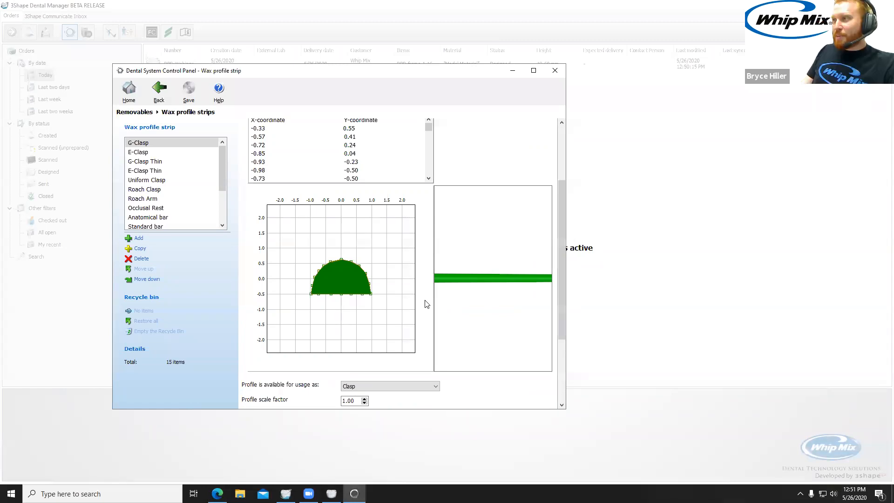
{"action": "scroll", "coordinate": [418, 310], "scroll_direction": "up", "scroll_amount": 2}
{"action": "scroll", "coordinate": [418, 313], "scroll_direction": "up", "scroll_amount": 1}
{"action": "scroll", "coordinate": [473, 314], "scroll_direction": "down", "scroll_amount": 3}
{"action": "scroll", "coordinate": [474, 314], "scroll_direction": "up", "scroll_amount": 3}
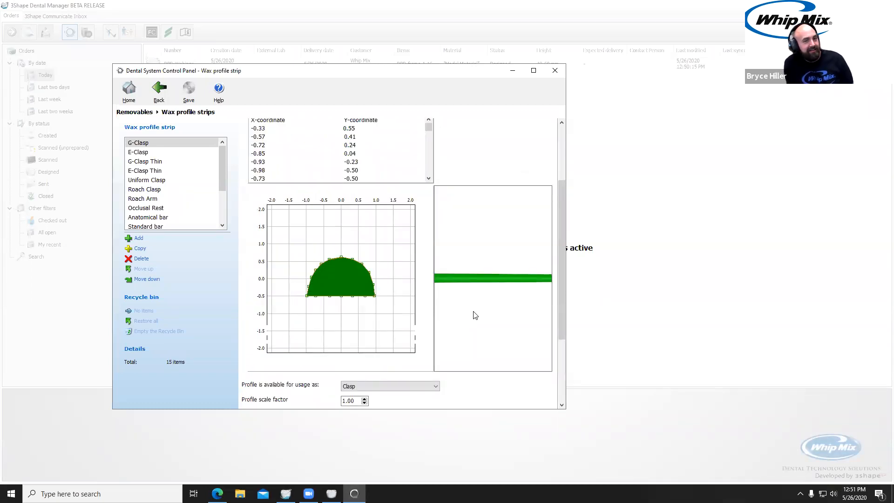
{"action": "scroll", "coordinate": [474, 313], "scroll_direction": "up", "scroll_amount": 2}
{"action": "scroll", "coordinate": [473, 313], "scroll_direction": "down", "scroll_amount": 5}
{"action": "scroll", "coordinate": [473, 311], "scroll_direction": "up", "scroll_amount": 5}
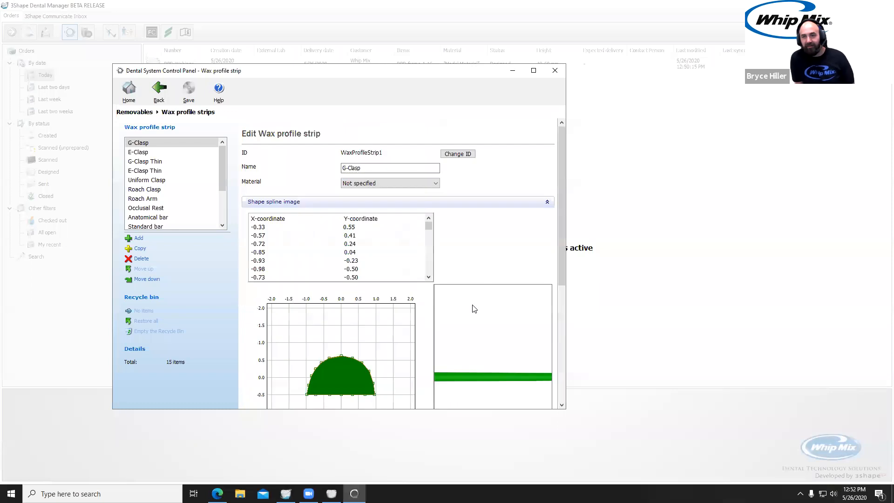
{"action": "scroll", "coordinate": [474, 309], "scroll_direction": "down", "scroll_amount": 3}
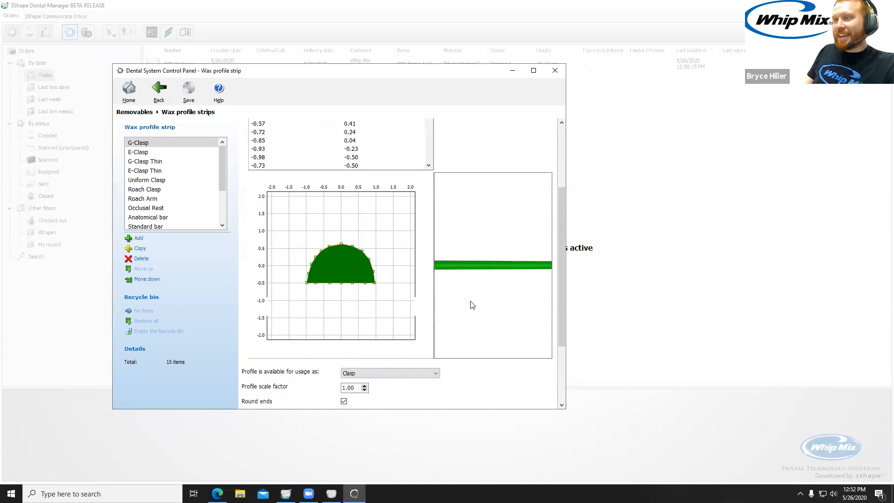
{"action": "scroll", "coordinate": [500, 228], "scroll_direction": "up", "scroll_amount": 2}
{"action": "scroll", "coordinate": [501, 229], "scroll_direction": "up", "scroll_amount": 2}
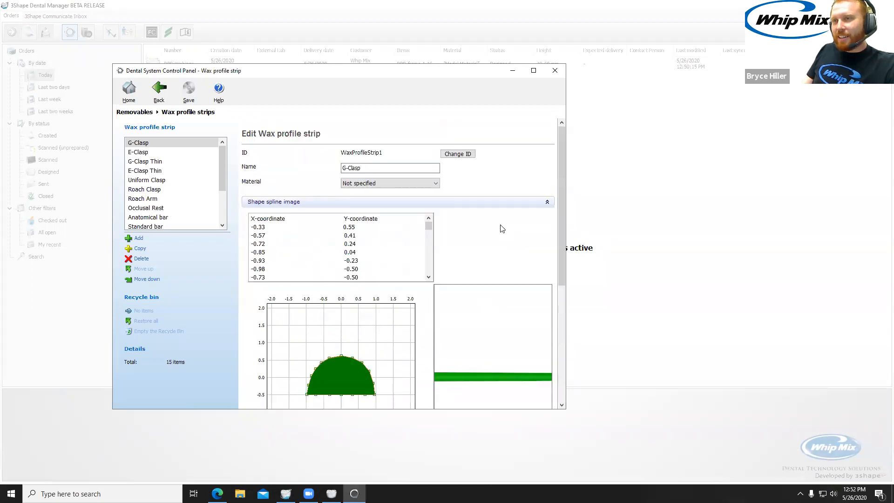
{"action": "scroll", "coordinate": [177, 187], "scroll_direction": "down", "scroll_amount": 2}
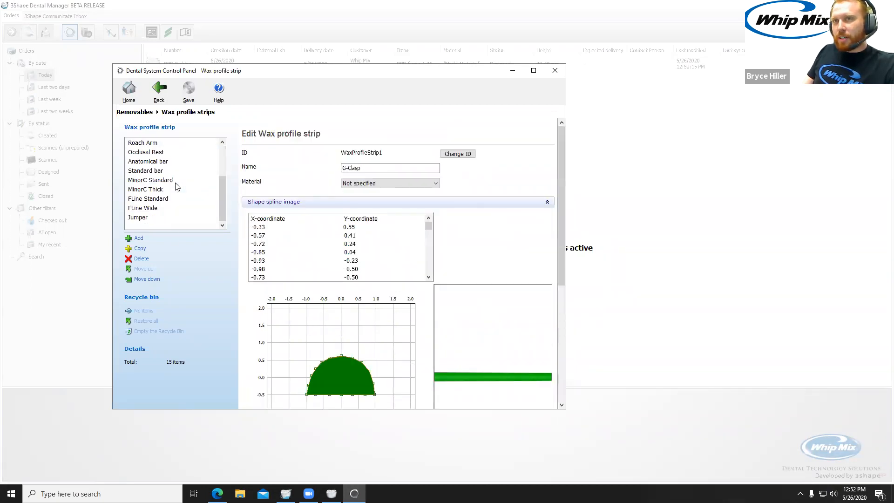
{"action": "scroll", "coordinate": [177, 186], "scroll_direction": "up", "scroll_amount": 2}
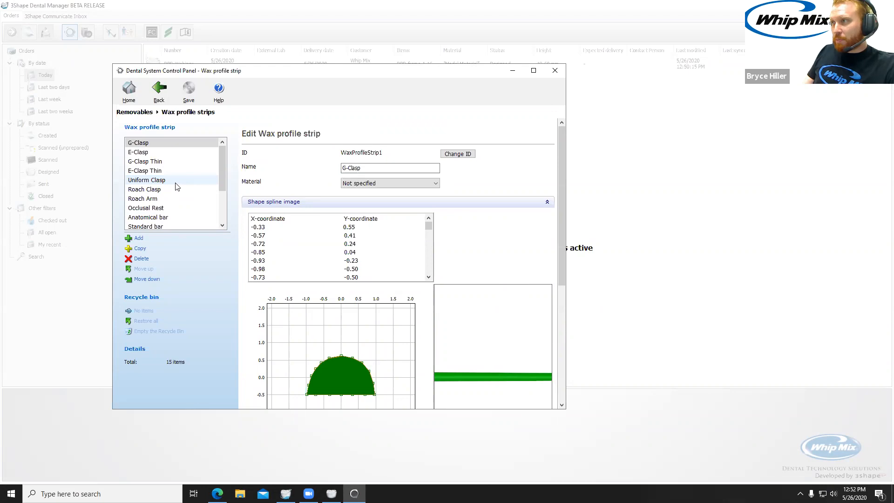
{"action": "scroll", "coordinate": [368, 353], "scroll_direction": "down", "scroll_amount": 2}
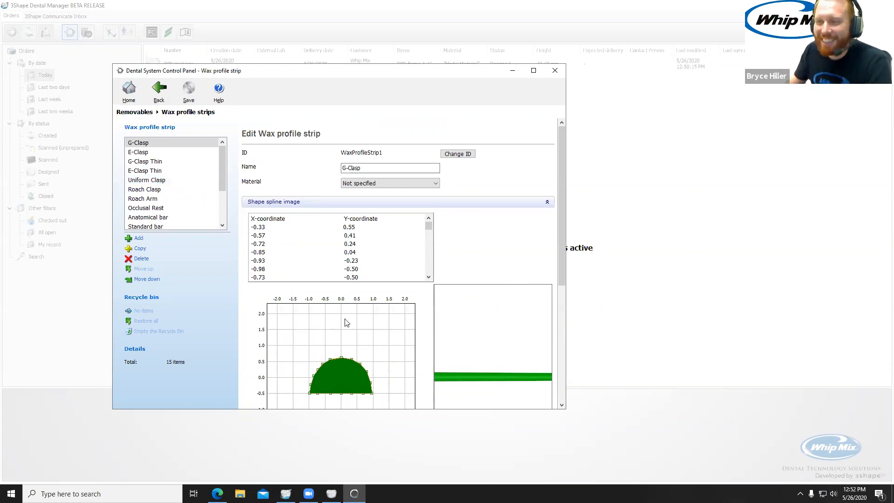
Review the G-Clasp's usage, scale, rounding, tip thinning and relief settings, and inspect its 3D strip preview from an angle.
{"action": "scroll", "coordinate": [175, 208], "scroll_direction": "down", "scroll_amount": 2}
{"action": "scroll", "coordinate": [163, 204], "scroll_direction": "up", "scroll_amount": 2}
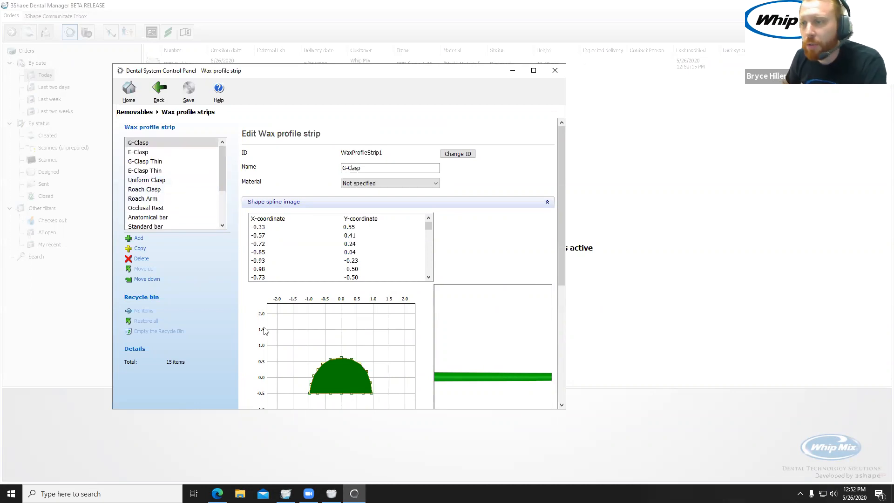
{"action": "scroll", "coordinate": [533, 355], "scroll_direction": "down", "scroll_amount": 3}
{"action": "scroll", "coordinate": [471, 312], "scroll_direction": "up", "scroll_amount": 3}
{"action": "scroll", "coordinate": [497, 304], "scroll_direction": "down", "scroll_amount": 3}
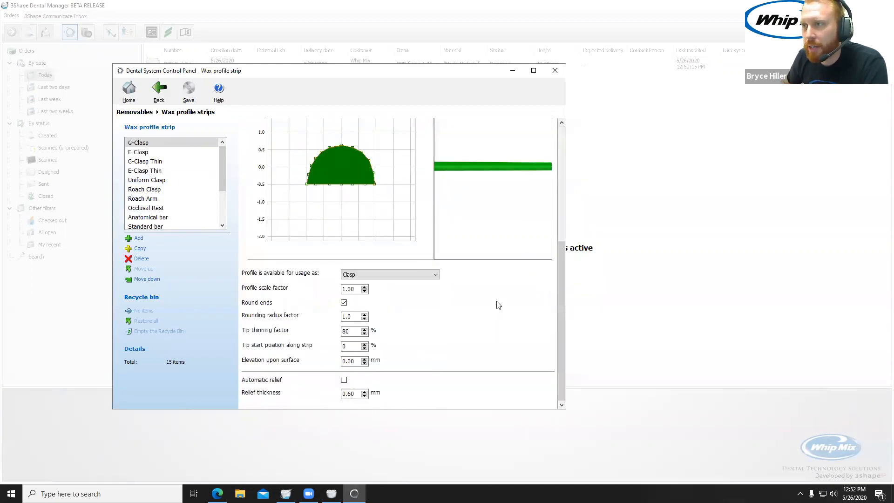
{"action": "scroll", "coordinate": [498, 320], "scroll_direction": "up", "scroll_amount": 3}
{"action": "scroll", "coordinate": [499, 326], "scroll_direction": "down", "scroll_amount": 3}
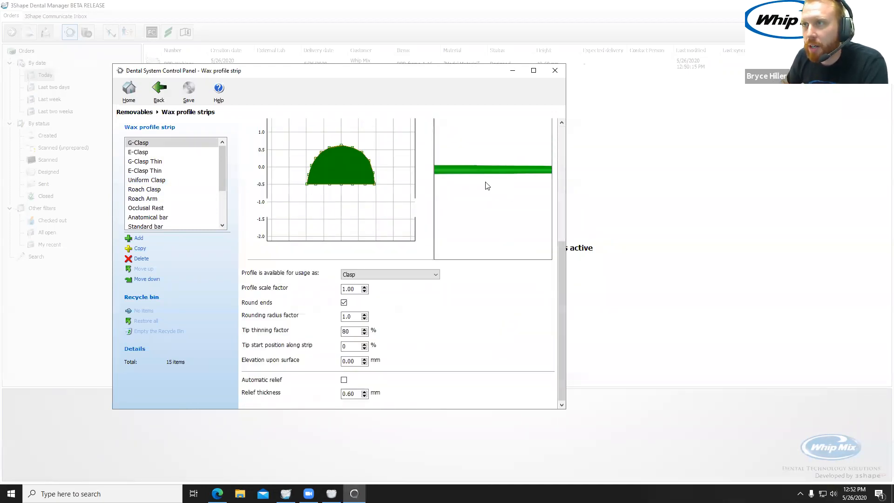
{"action": "right_click_drag", "start_coordinate": [502, 187], "coordinate": [483, 199]}
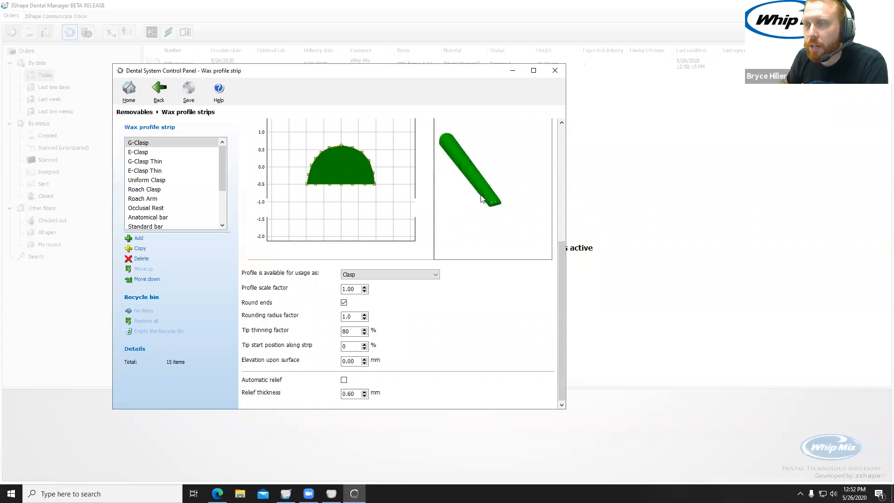
Duplicate the G-Clasp wax profile strip and rename the copy as a custom clasp bearing the technician's first name.
{"action": "scroll", "coordinate": [487, 186], "scroll_direction": "up", "scroll_amount": 2}
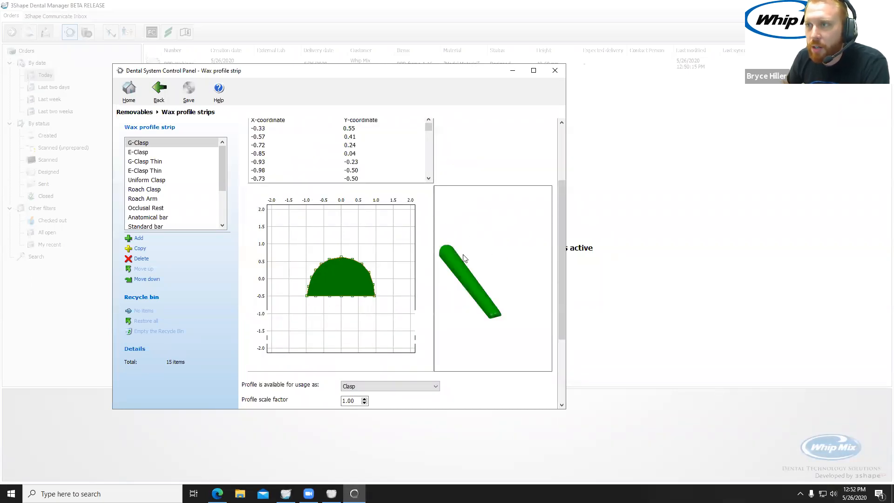
{"action": "right_click_drag", "start_coordinate": [459, 275], "coordinate": [508, 298]}
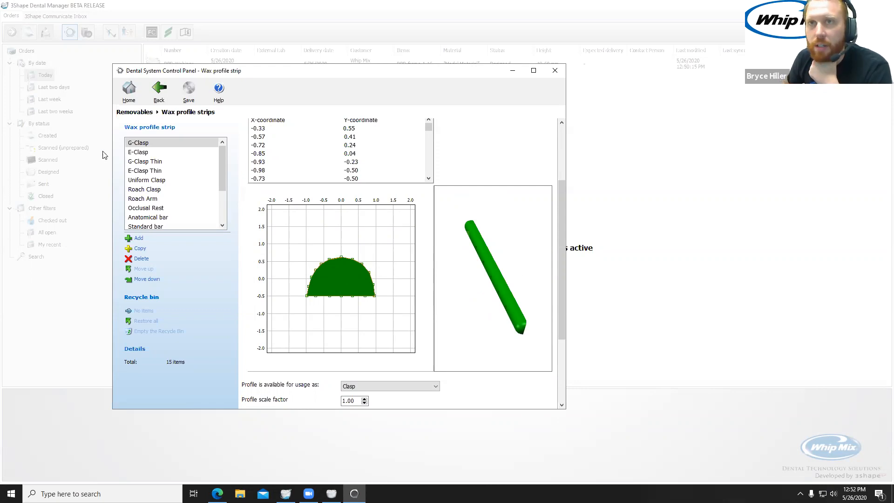
{"action": "left_click", "coordinate": [140, 248]}
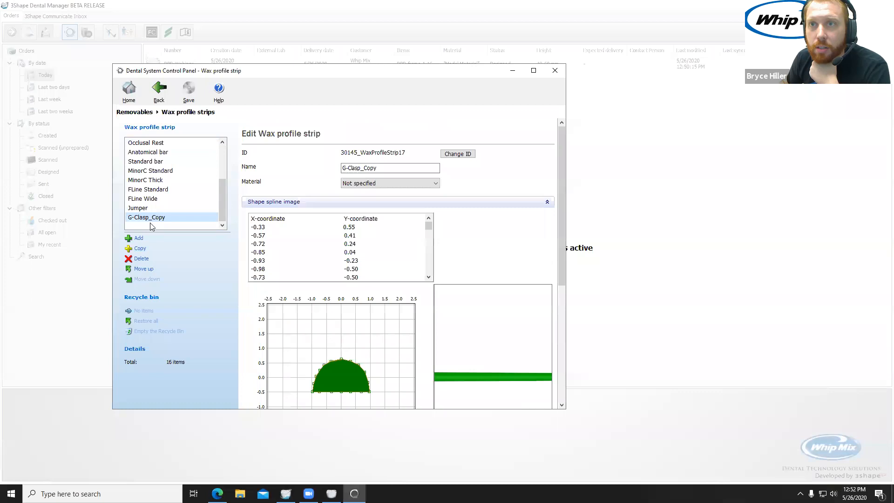
{"action": "left_click_drag", "start_coordinate": [390, 168], "coordinate": [342, 170]}
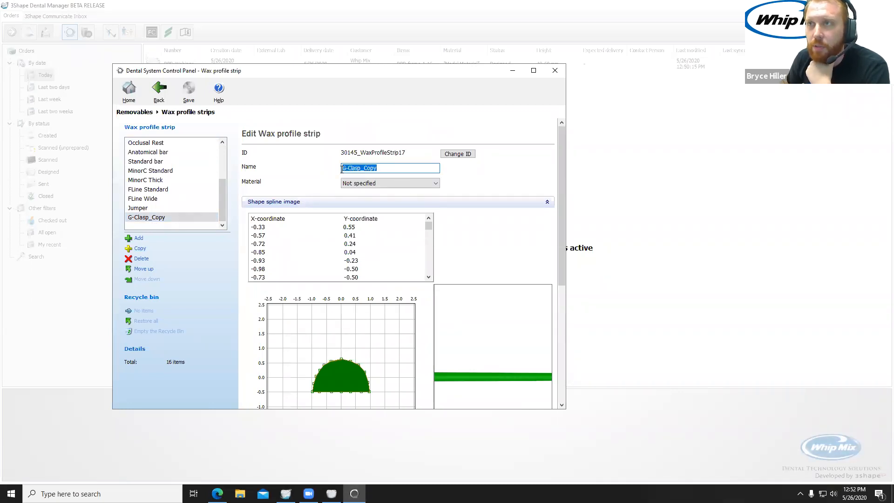
{"action": "type", "text": "Bryce's Clasp"}
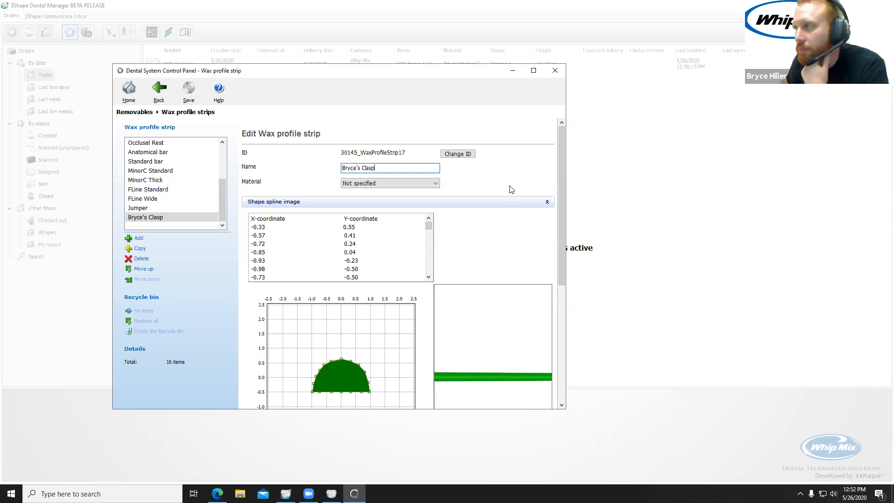
Reshape the custom clasp's cross-section into a flat-topped trapezoid by raising its upper spline points to a Y-coordinate of about 1.0.
{"action": "scroll", "coordinate": [491, 294], "scroll_direction": "down", "scroll_amount": 2}
{"action": "scroll", "coordinate": [495, 304], "scroll_direction": "up", "scroll_amount": 2}
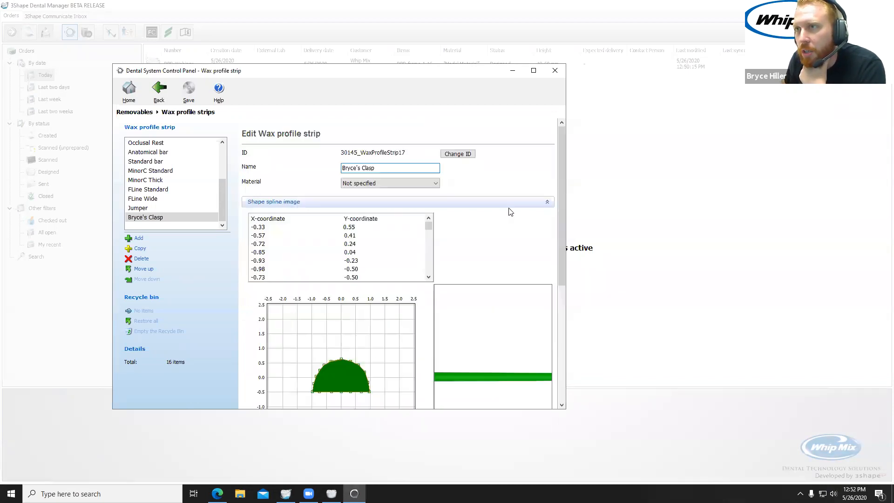
{"action": "scroll", "coordinate": [509, 279], "scroll_direction": "down", "scroll_amount": 2}
{"action": "right_click_drag", "start_coordinate": [469, 281], "coordinate": [451, 317]}
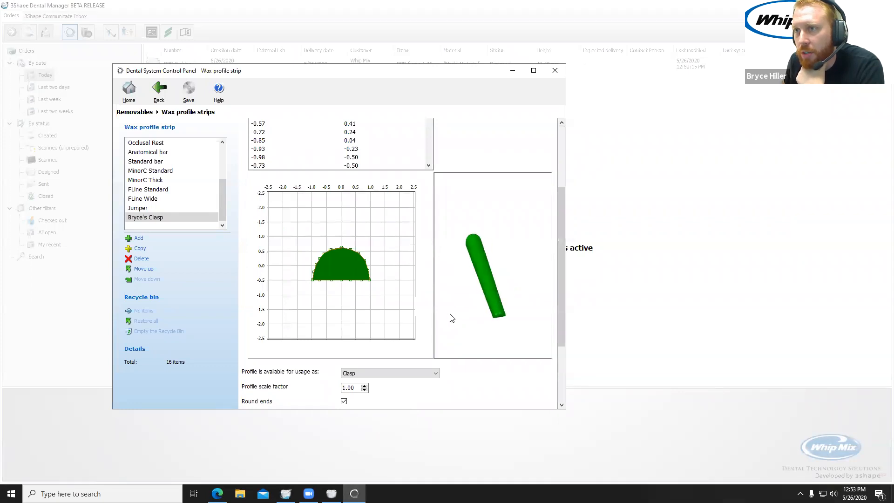
{"action": "scroll", "coordinate": [329, 250], "scroll_direction": "up", "scroll_amount": 2}
{"action": "scroll", "coordinate": [329, 251], "scroll_direction": "up", "scroll_amount": 1}
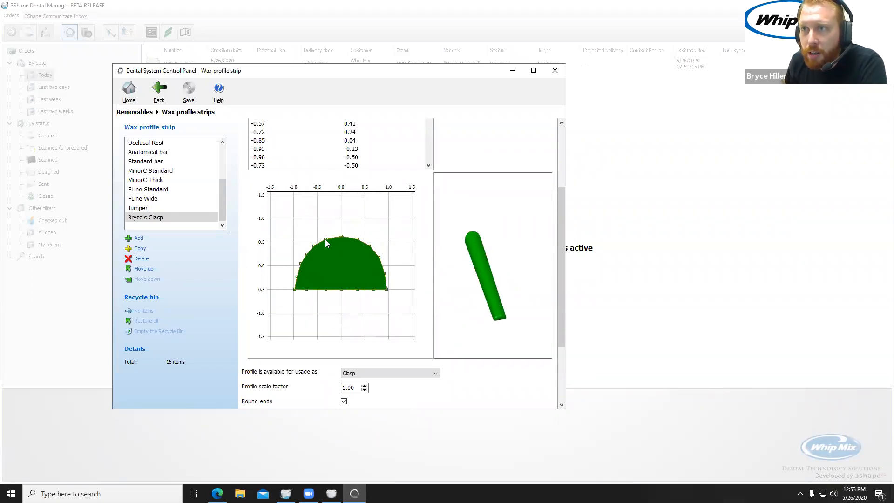
{"action": "left_click_drag", "start_coordinate": [339, 235], "coordinate": [370, 239]}
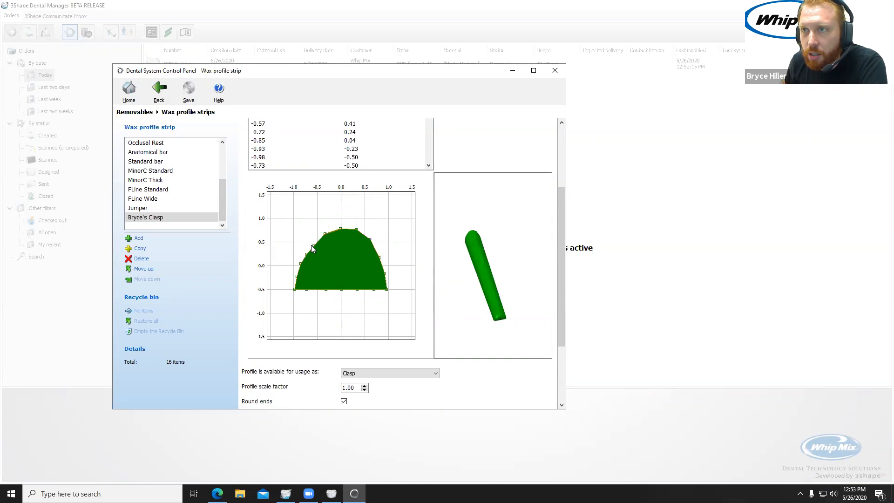
{"action": "left_click_drag", "start_coordinate": [314, 247], "coordinate": [311, 238]}
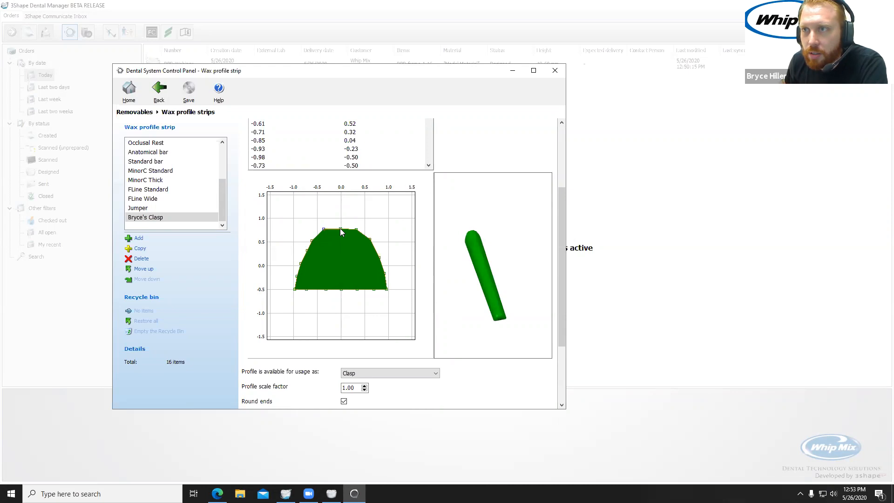
{"action": "mouse_move", "coordinate": [341, 220]}
{"action": "left_mouse_down"}
{"action": "mouse_move", "coordinate": [321, 218]}
{"action": "mouse_move", "coordinate": [358, 219]}
{"action": "left_mouse_up"}
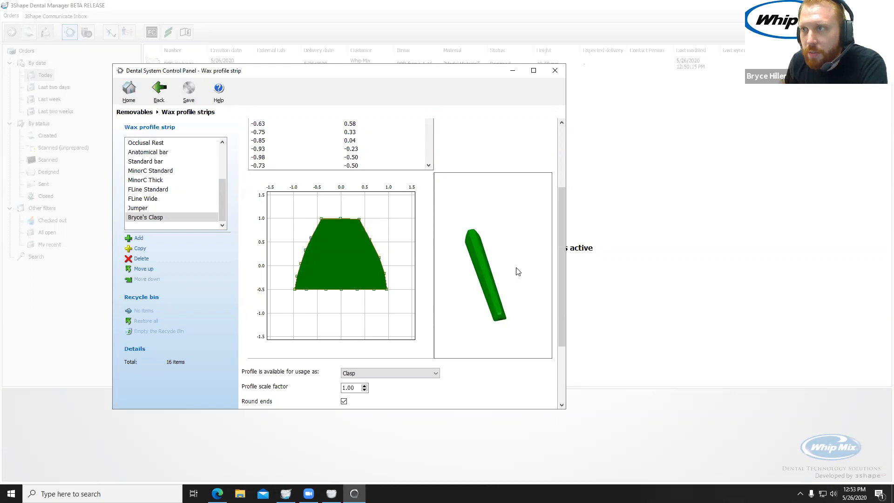
Inspect the reshaped clasp's 3D strip preview from several angles, enlarging the Control Panel window to full screen.
{"action": "scroll", "coordinate": [507, 233], "scroll_direction": "down", "scroll_amount": 2}
{"action": "scroll", "coordinate": [504, 225], "scroll_direction": "up", "scroll_amount": 2}
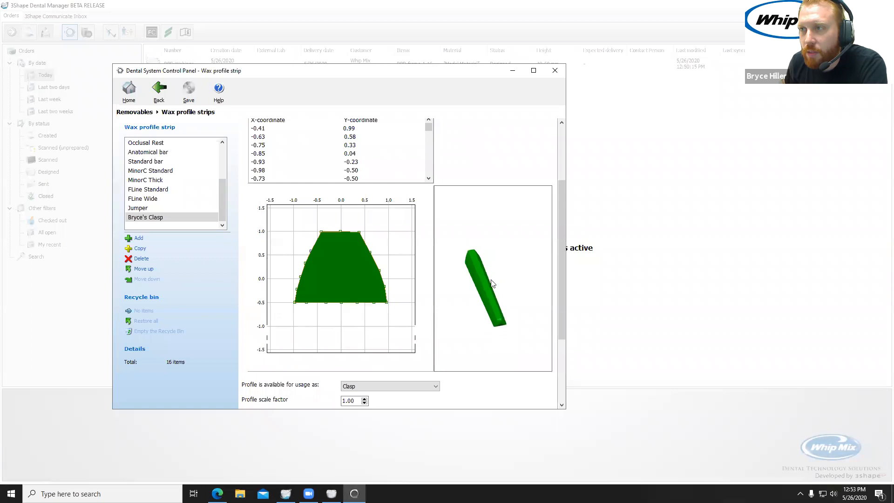
{"action": "scroll", "coordinate": [489, 293], "scroll_direction": "up", "scroll_amount": 3}
{"action": "mouse_move", "coordinate": [484, 359]}
{"action": "left_mouse_down"}
{"action": "mouse_move", "coordinate": [506, 373]}
{"action": "mouse_move", "coordinate": [527, 361]}
{"action": "mouse_move", "coordinate": [479, 351]}
{"action": "left_mouse_up"}
{"action": "scroll", "coordinate": [480, 351], "scroll_direction": "down", "scroll_amount": 3}
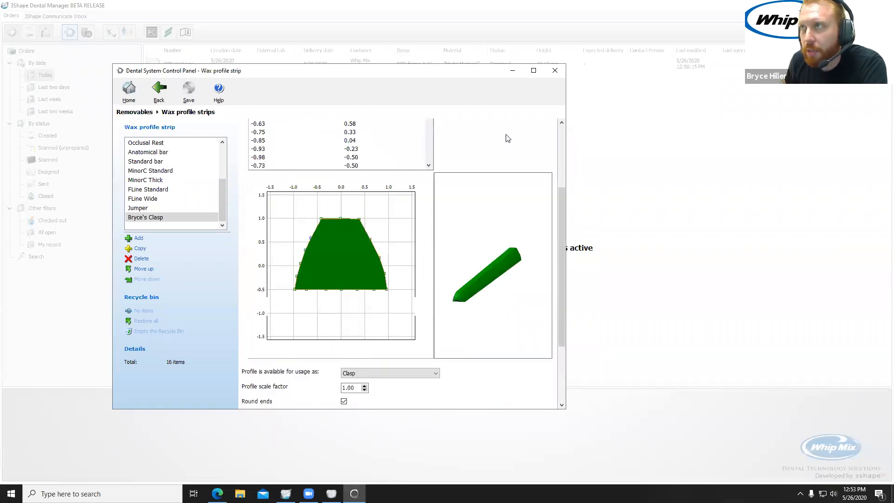
{"action": "left_click", "coordinate": [533, 70]}
{"action": "left_click_drag", "start_coordinate": [609, 260], "coordinate": [643, 232]}
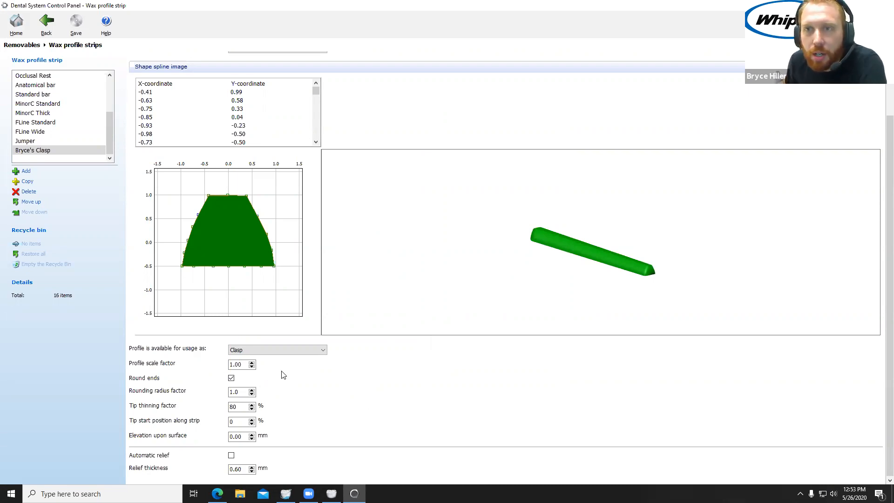
Review the profile usage options while keeping Clasp, and disable and re-enable round ends to compare the strip's ends.
{"action": "left_click", "coordinate": [302, 355]}
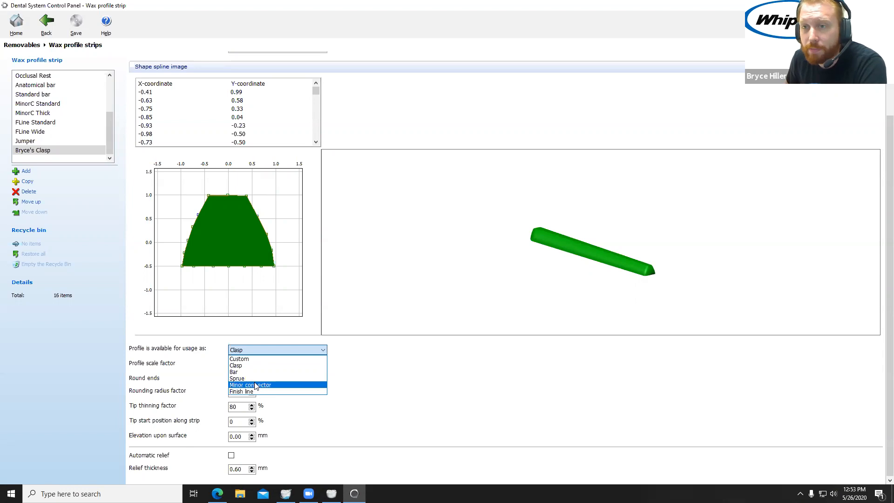
{"action": "left_click", "coordinate": [256, 365]}
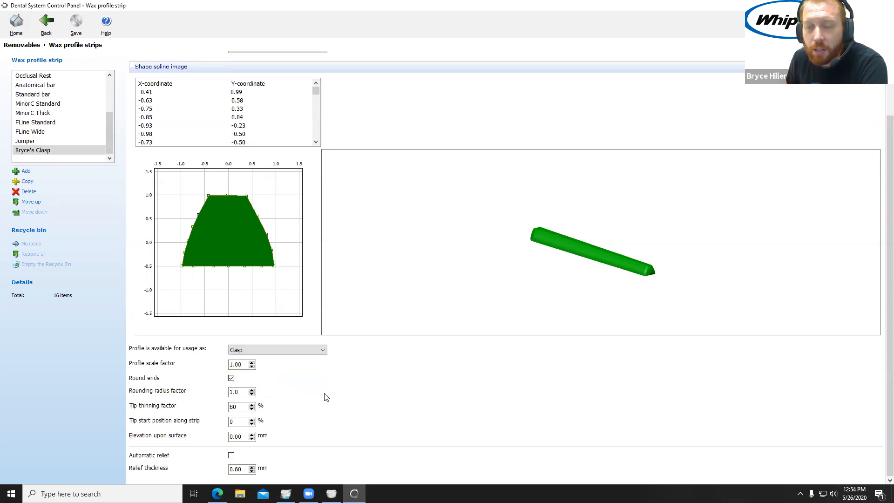
{"action": "left_click", "coordinate": [231, 378]}
{"action": "right_click_drag", "start_coordinate": [577, 274], "coordinate": [577, 240]}
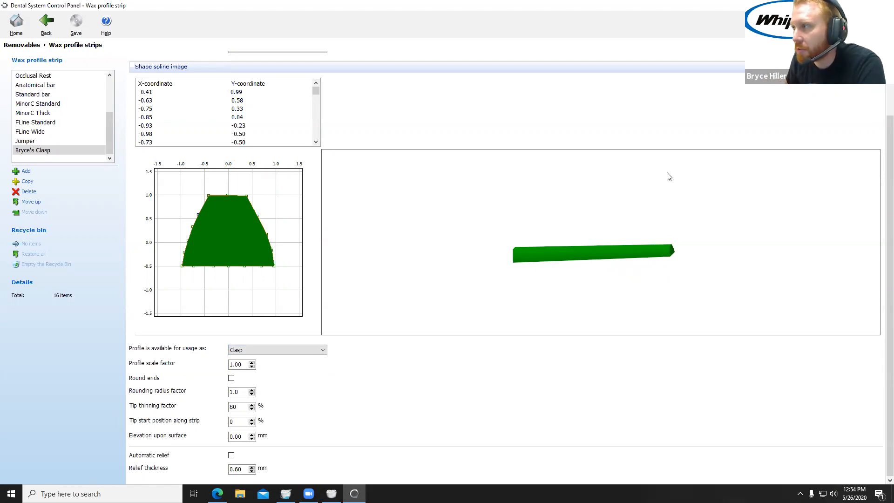
{"action": "left_click", "coordinate": [232, 378]}
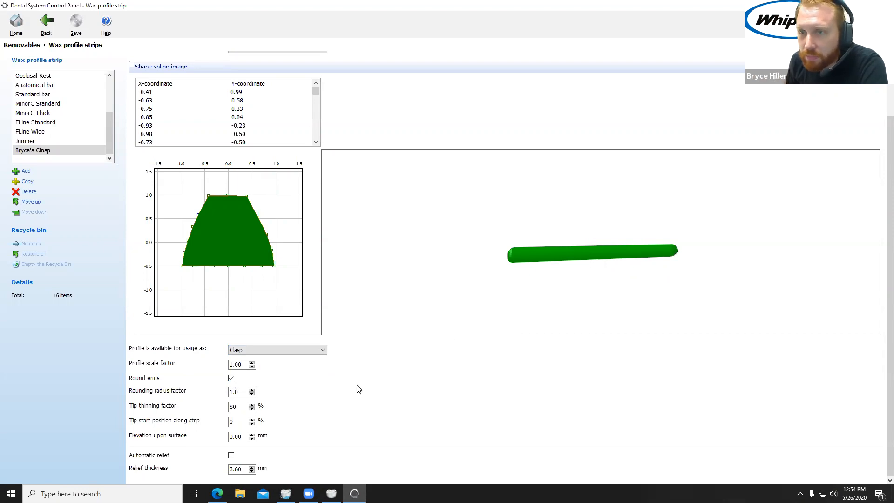
Raise the custom clasp's rounding radius factor to 1.8 and view the strip's ends in the 3D preview.
{"action": "scroll", "coordinate": [242, 391], "scroll_direction": "up", "scroll_amount": 3}
{"action": "left_click", "coordinate": [238, 392]}
{"action": "scroll", "coordinate": [242, 405], "scroll_direction": "up", "scroll_amount": 3}
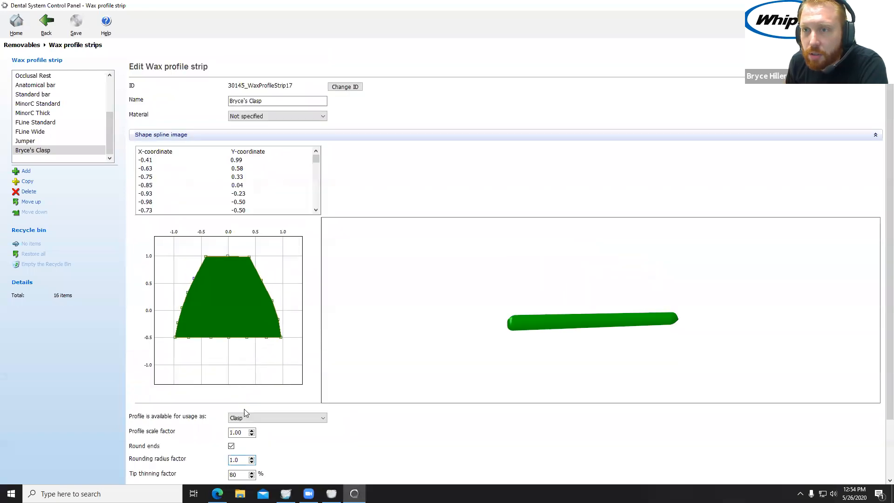
{"action": "scroll", "coordinate": [358, 400], "scroll_direction": "down", "scroll_amount": 3}
{"action": "left_click", "coordinate": [251, 390]}
{"action": "left_click", "coordinate": [252, 391]}
{"action": "left_click", "coordinate": [252, 390]}
{"action": "left_click", "coordinate": [252, 390]}
{"action": "left_click", "coordinate": [252, 390]}
{"action": "left_click", "coordinate": [252, 390]}
{"action": "left_click", "coordinate": [252, 390]}
{"action": "left_click", "coordinate": [252, 390]}
{"action": "scroll", "coordinate": [531, 279], "scroll_direction": "up", "scroll_amount": 3}
{"action": "scroll", "coordinate": [535, 300], "scroll_direction": "down", "scroll_amount": 3}
{"action": "right_click_drag", "start_coordinate": [544, 298], "coordinate": [585, 277]}
{"action": "scroll", "coordinate": [665, 275], "scroll_direction": "up", "scroll_amount": 3}
{"action": "scroll", "coordinate": [678, 275], "scroll_direction": "down", "scroll_amount": 3}
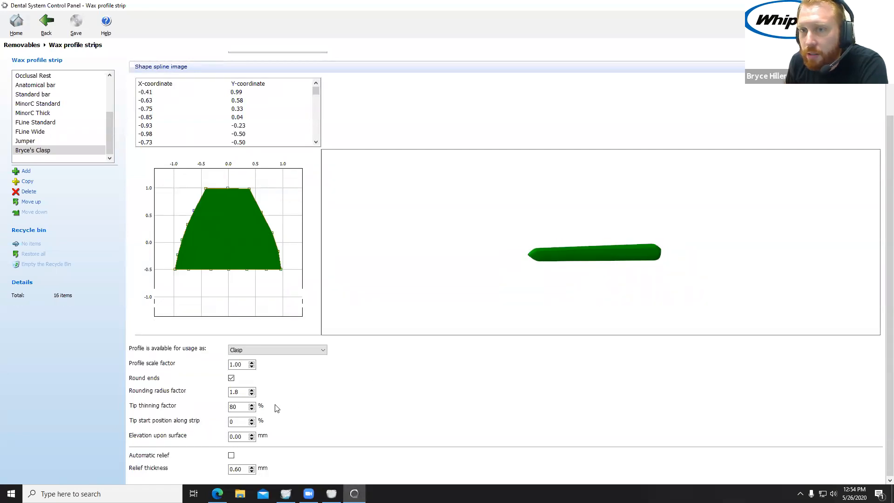
Increase the rounding radius factor to 2.7 and inspect the elongated ends of the strip from another angle.
{"action": "left_click", "coordinate": [251, 390]}
{"action": "left_click", "coordinate": [252, 390]}
{"action": "left_click", "coordinate": [252, 390]}
{"action": "left_click", "coordinate": [252, 390]}
{"action": "left_click", "coordinate": [251, 391]}
{"action": "right_click_drag", "start_coordinate": [496, 315], "coordinate": [575, 263]}
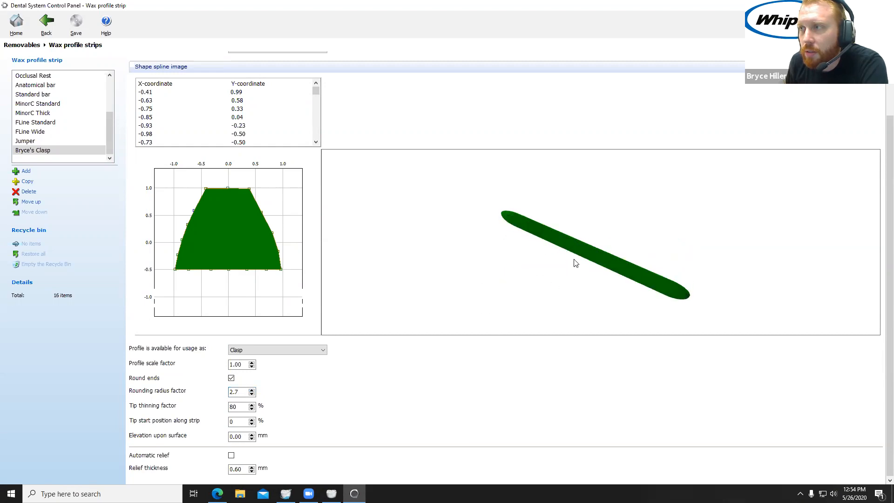
Try different end roundings in the preview and settle the custom clasp's rounding radius factor at 1.9.
{"action": "left_click", "coordinate": [252, 391]}
{"action": "left_click", "coordinate": [252, 390]}
{"action": "left_click", "coordinate": [252, 395]}
{"action": "left_click", "coordinate": [252, 395]}
{"action": "left_click", "coordinate": [252, 395]}
{"action": "left_click", "coordinate": [252, 394]}
{"action": "left_click", "coordinate": [252, 394]}
{"action": "left_click", "coordinate": [251, 394]}
{"action": "double_click", "coordinate": [252, 394]}
{"action": "double_click", "coordinate": [252, 395]}
{"action": "left_click", "coordinate": [252, 394]}
{"action": "double_click", "coordinate": [252, 394]}
{"action": "double_click", "coordinate": [251, 394]}
{"action": "left_click", "coordinate": [252, 394]}
{"action": "left_click", "coordinate": [252, 394]}
{"action": "left_click", "coordinate": [252, 394]}
{"action": "double_click", "coordinate": [252, 394]}
{"action": "left_click", "coordinate": [252, 394]}
{"action": "double_click", "coordinate": [252, 394]}
{"action": "left_click", "coordinate": [251, 394]}
{"action": "double_click", "coordinate": [252, 394]}
{"action": "left_click", "coordinate": [252, 395]}
{"action": "double_click", "coordinate": [251, 390]}
{"action": "left_click", "coordinate": [251, 390]}
{"action": "double_click", "coordinate": [251, 390]}
{"action": "left_click", "coordinate": [251, 391]}
{"action": "double_click", "coordinate": [251, 391]}
{"action": "double_click", "coordinate": [251, 390]}
{"action": "double_click", "coordinate": [252, 390]}
{"action": "left_click", "coordinate": [251, 390]}
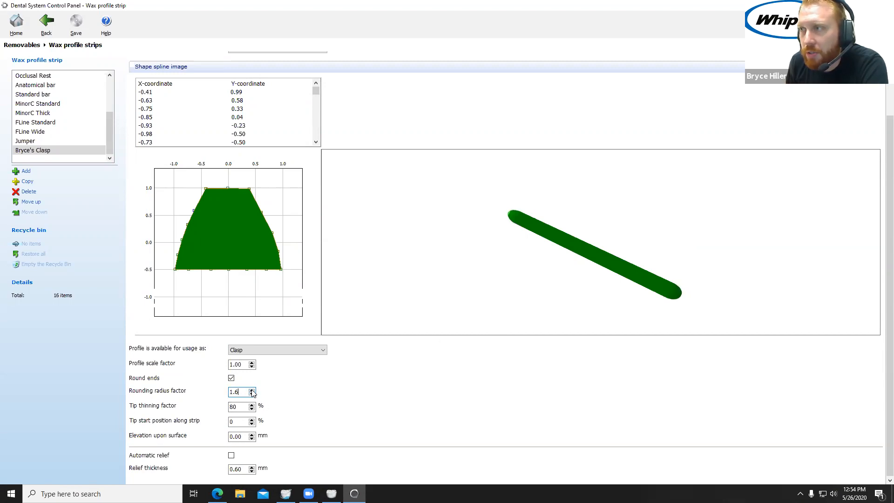
{"action": "left_click", "coordinate": [252, 390]}
{"action": "left_click", "coordinate": [251, 390]}
{"action": "left_click", "coordinate": [251, 389]}
{"action": "right_click_drag", "start_coordinate": [584, 266], "coordinate": [589, 286]}
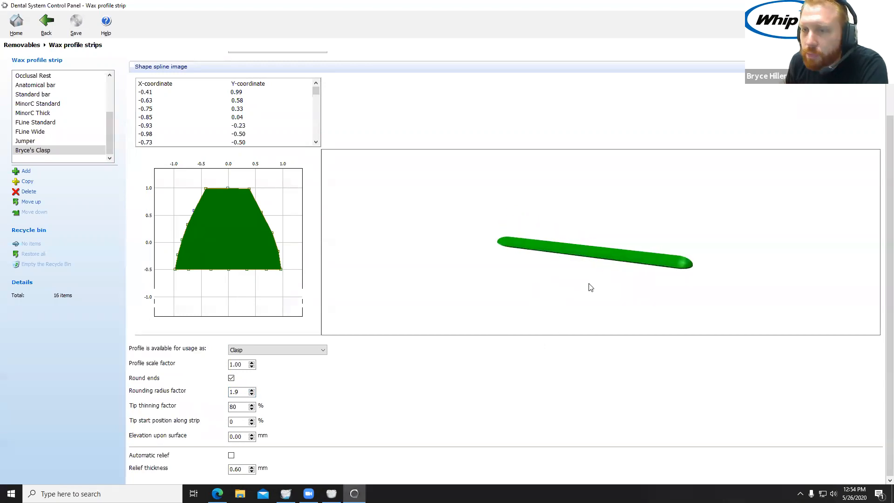
Raise the custom clasp's tip thinning factor to 100% and view the untapered strip in the 3D preview.
{"action": "left_click", "coordinate": [252, 405]}
{"action": "left_click", "coordinate": [252, 405]}
{"action": "left_click", "coordinate": [252, 405]}
{"action": "right_click_drag", "start_coordinate": [602, 257], "coordinate": [592, 316]}
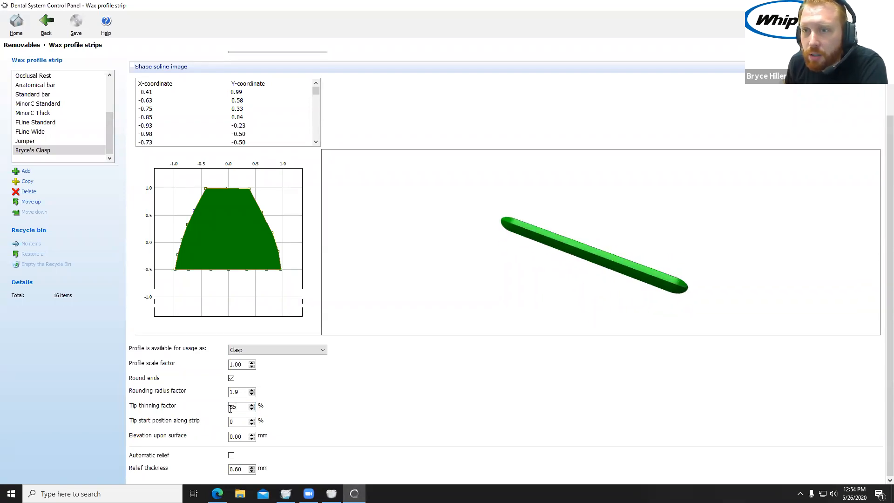
{"action": "scroll", "coordinate": [252, 409], "scroll_direction": "up", "scroll_amount": 2}
{"action": "scroll", "coordinate": [253, 409], "scroll_direction": "down", "scroll_amount": 2}
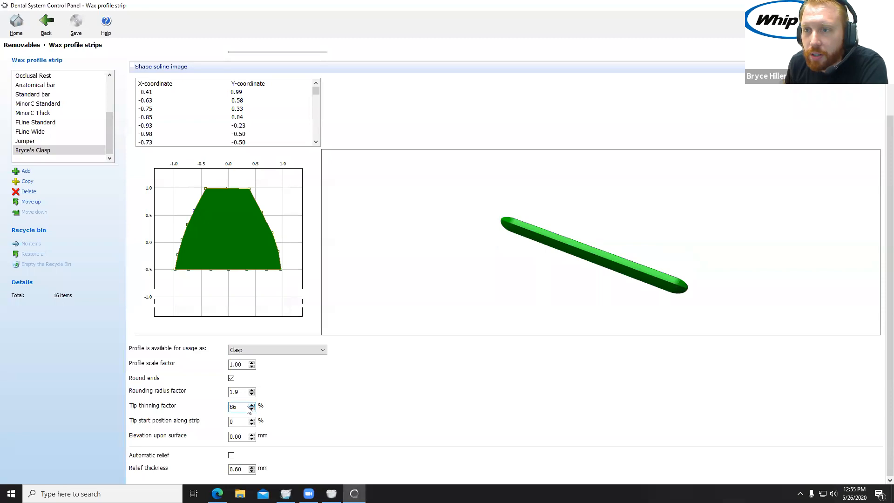
{"action": "left_click", "coordinate": [251, 404]}
{"action": "left_click", "coordinate": [251, 404]}
{"action": "right_click_drag", "start_coordinate": [620, 296], "coordinate": [629, 251]}
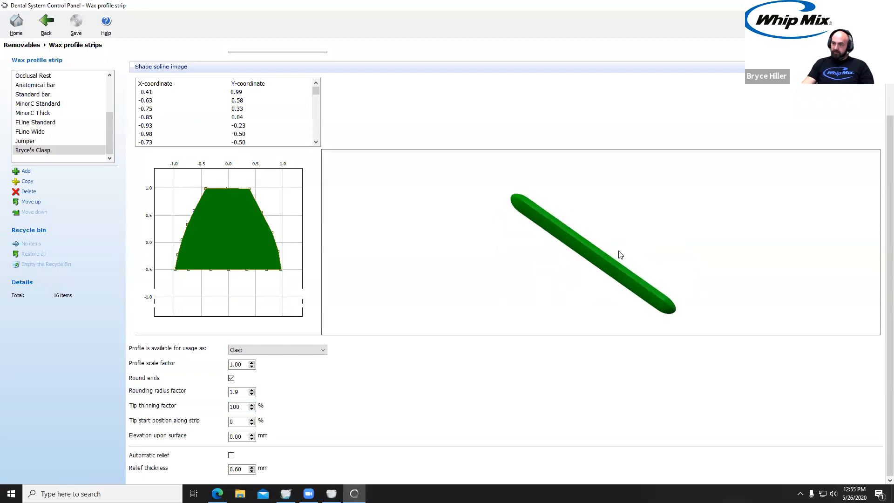
Lower the tip thinning factor to 51% to compare the tapered tip, and settle it at 73%.
{"action": "left_click", "coordinate": [252, 409]}
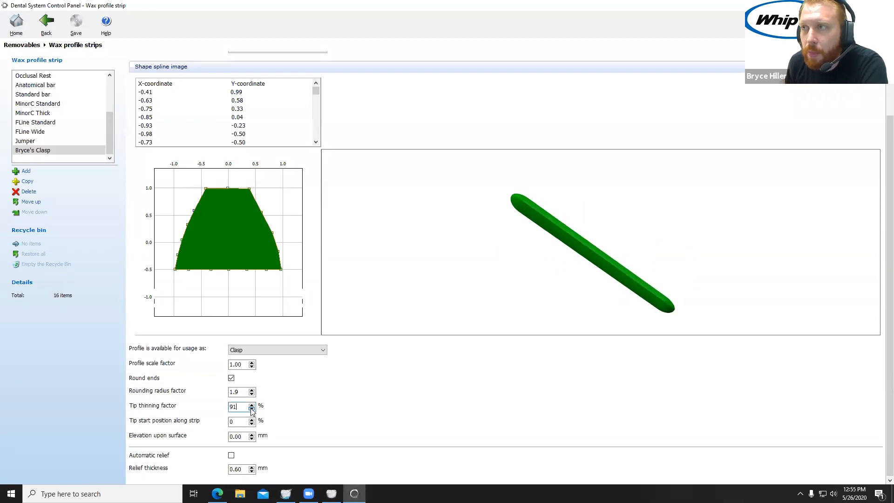
{"action": "left_click_drag", "start_coordinate": [252, 409], "coordinate": [251, 409]}
{"action": "right_click_drag", "start_coordinate": [615, 305], "coordinate": [634, 307]}
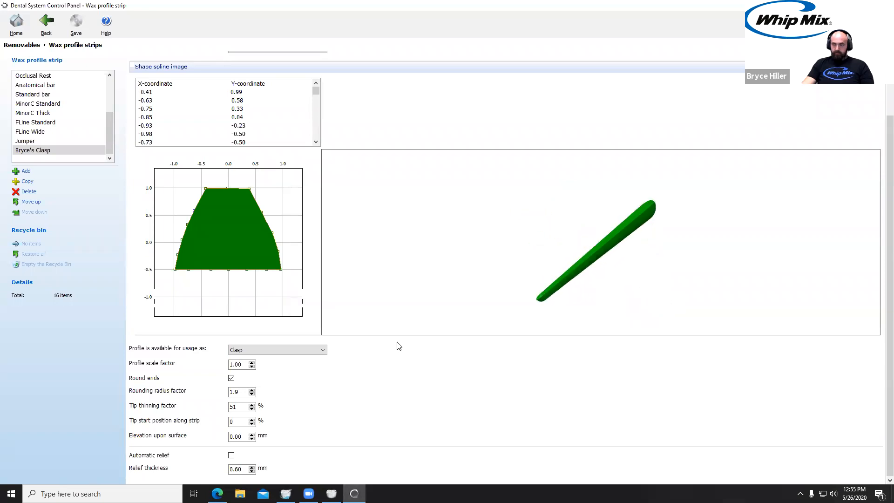
{"action": "left_click", "coordinate": [251, 405]}
{"action": "left_click", "coordinate": [251, 405]}
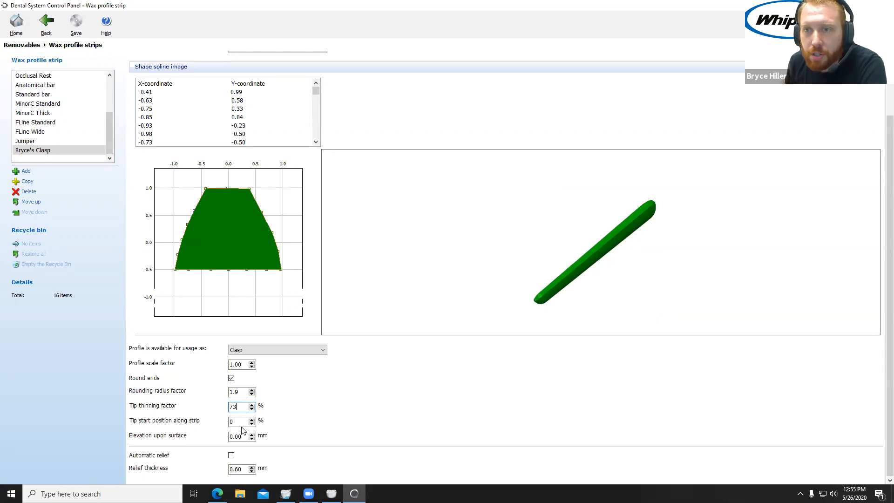
Move the tip start position along the strip to 50%, inspect the tapering from another angle, and set it to 57%.
{"action": "left_click", "coordinate": [252, 420]}
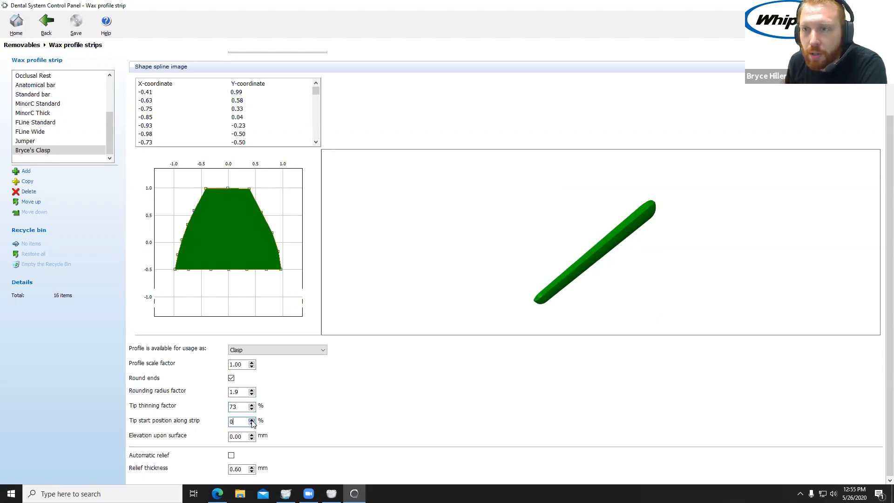
{"action": "left_click", "coordinate": [252, 421]}
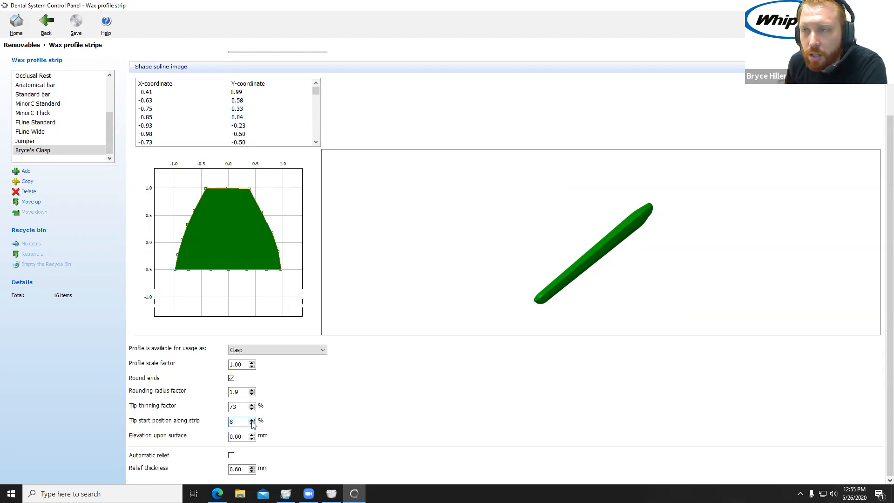
{"action": "left_click", "coordinate": [251, 420]}
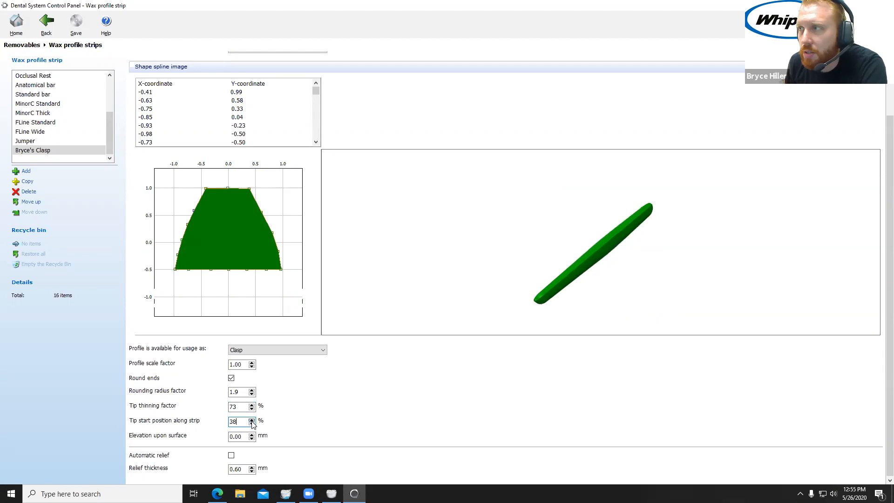
{"action": "left_click", "coordinate": [251, 420]}
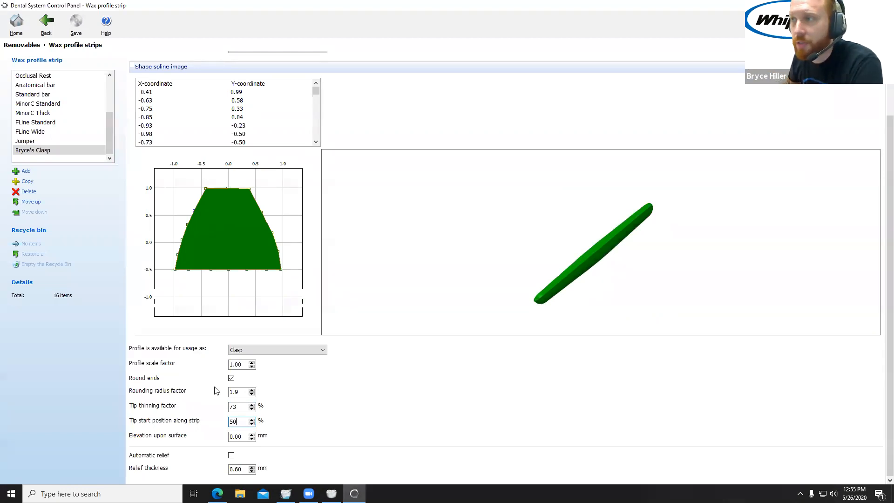
{"action": "right_click_drag", "start_coordinate": [631, 260], "coordinate": [590, 230]}
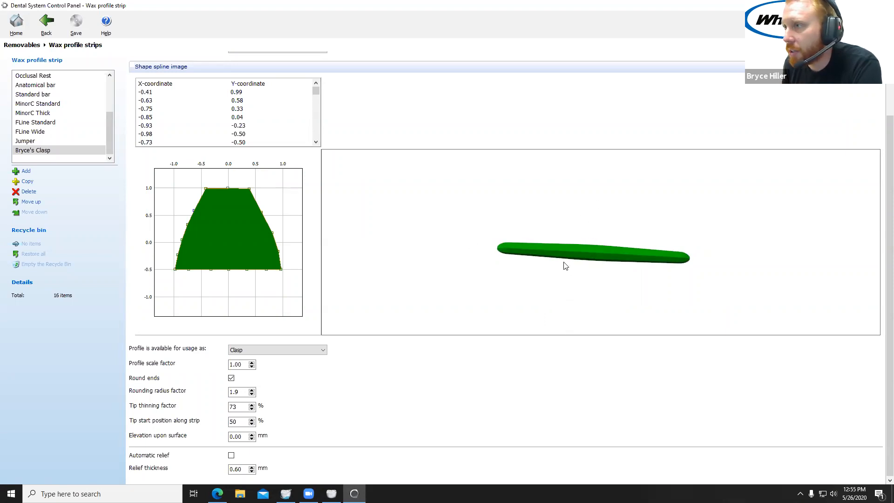
{"action": "double_click", "coordinate": [248, 422]}
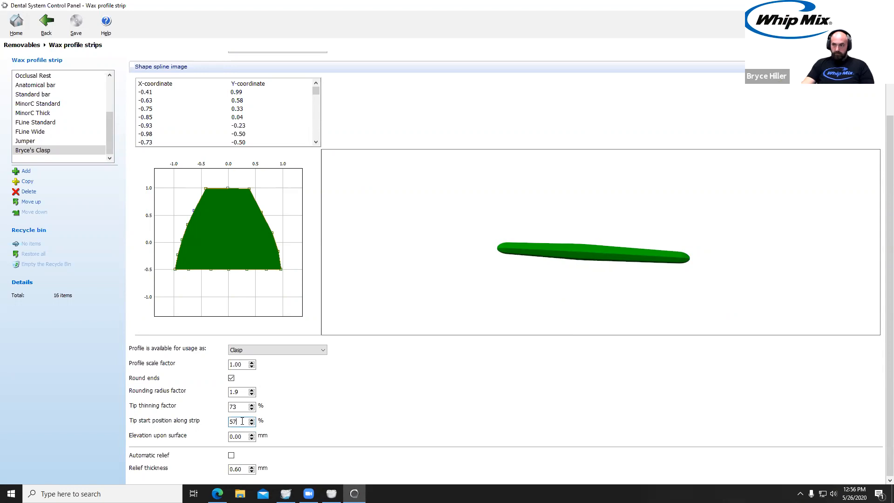
Set the custom clasp's tip start position to 0%, try a 2.00 mm elevation upon surface, and reset the elevation to 0 mm.
{"action": "type", "text": "0"}
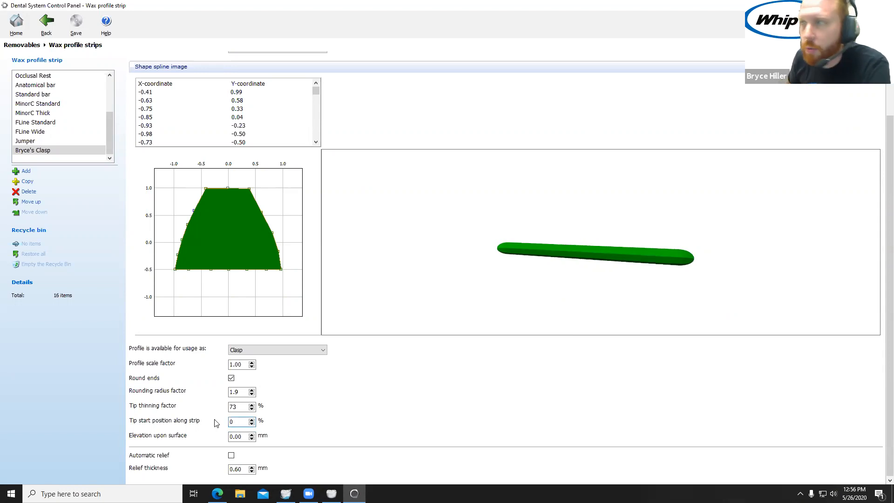
{"action": "right_click_drag", "start_coordinate": [643, 262], "coordinate": [643, 292]}
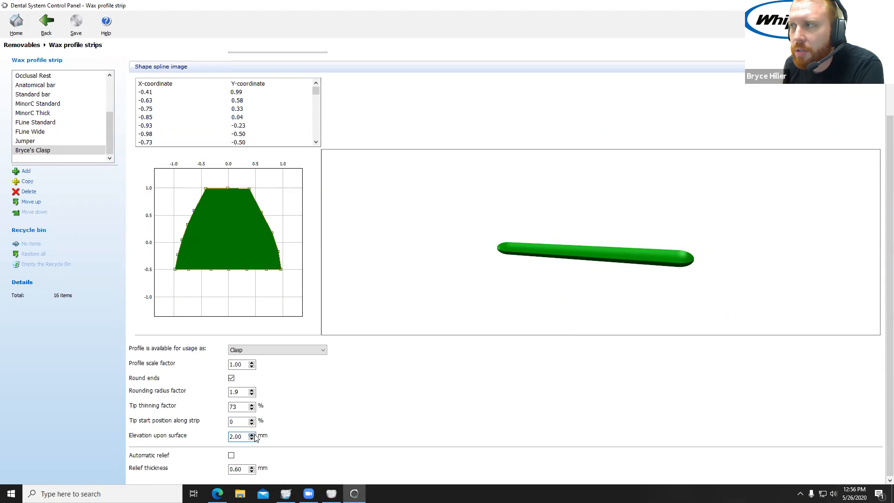
{"action": "left_click_drag", "start_coordinate": [222, 435], "coordinate": [222, 437]}
{"action": "key", "text": "BackSpace"}
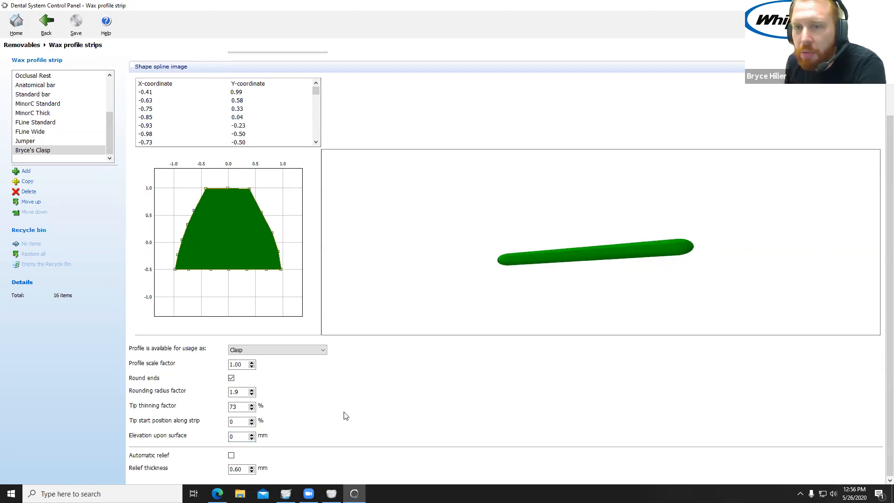
Try automatic relief on the custom clasp and turn it off again.
{"action": "left_click", "coordinate": [231, 455]}
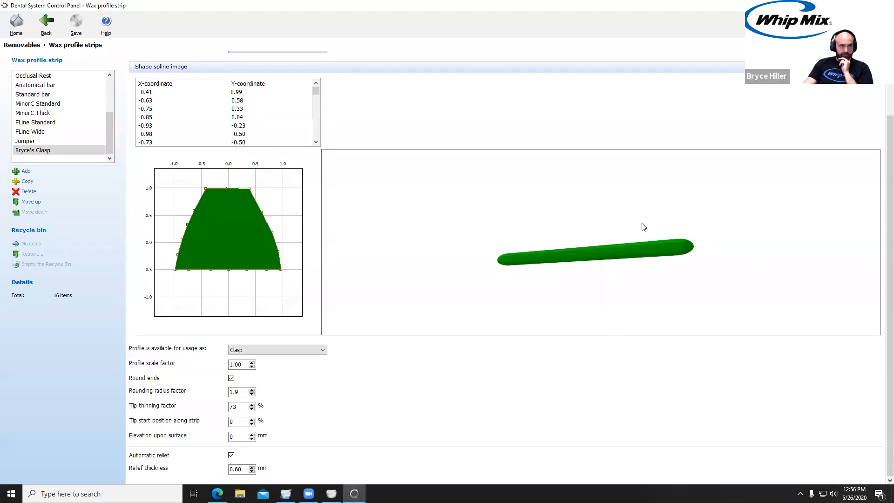
{"action": "left_click", "coordinate": [231, 455]}
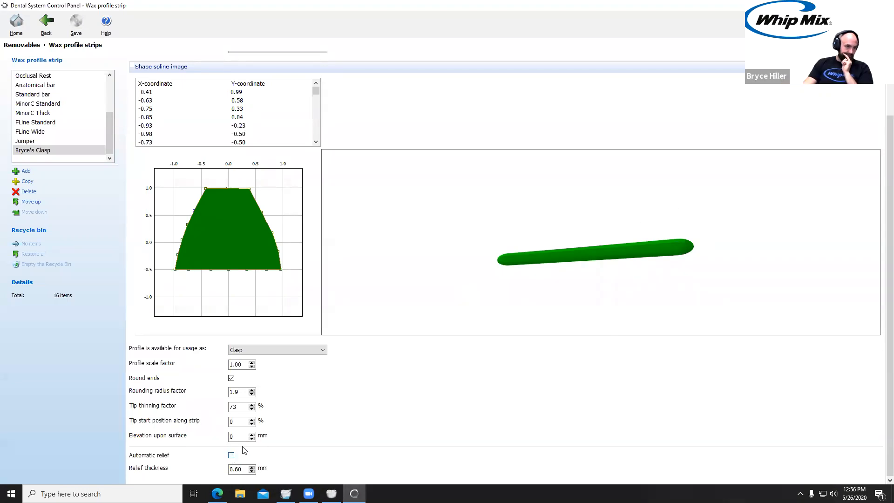
{"action": "scroll", "coordinate": [522, 278], "scroll_direction": "up", "scroll_amount": 3}
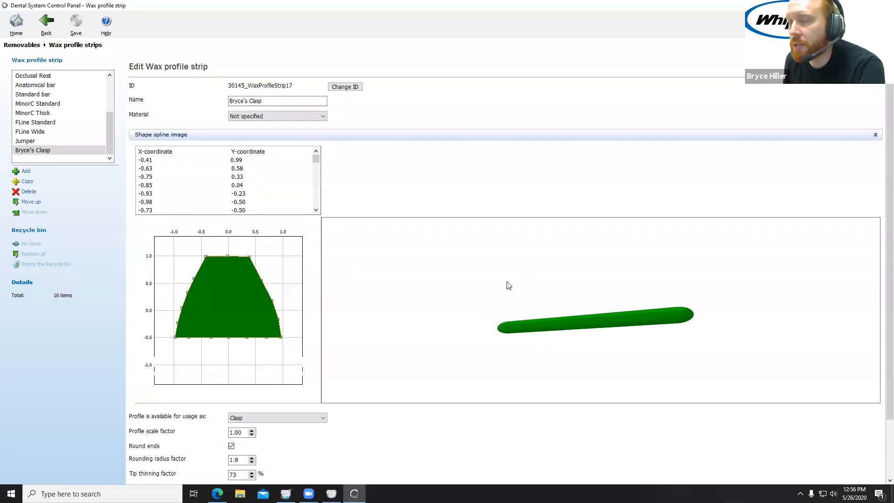
Open the Hole d2.5 retention grid from the removables Retentions, try wider hole spacings, and settle the distance between holes at 2.90 mm.
{"action": "left_click", "coordinate": [46, 22]}
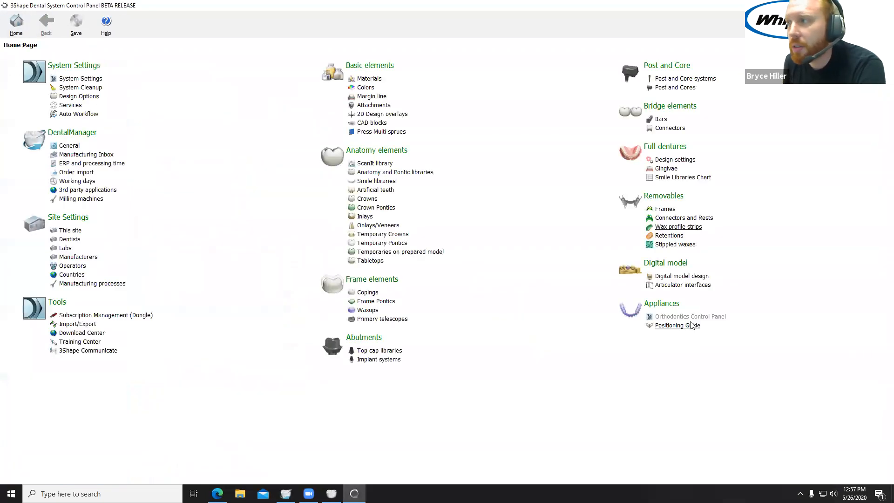
{"action": "left_click", "coordinate": [668, 235]}
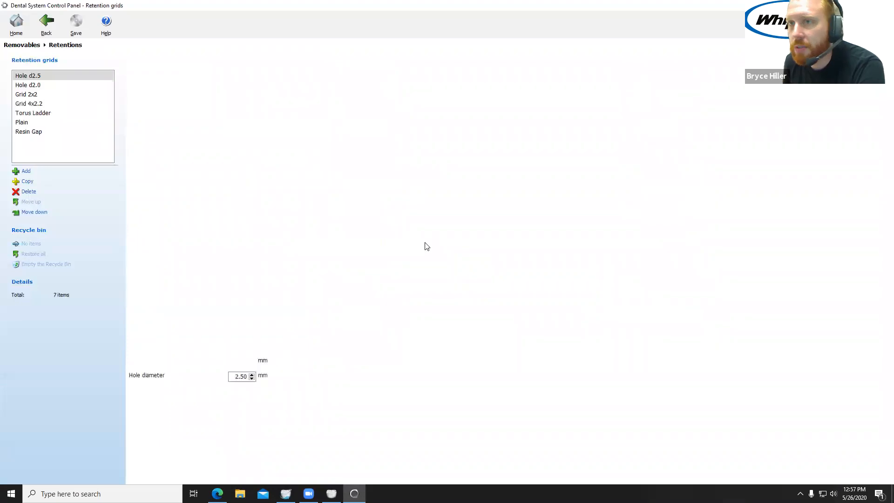
{"action": "left_click", "coordinate": [49, 76]}
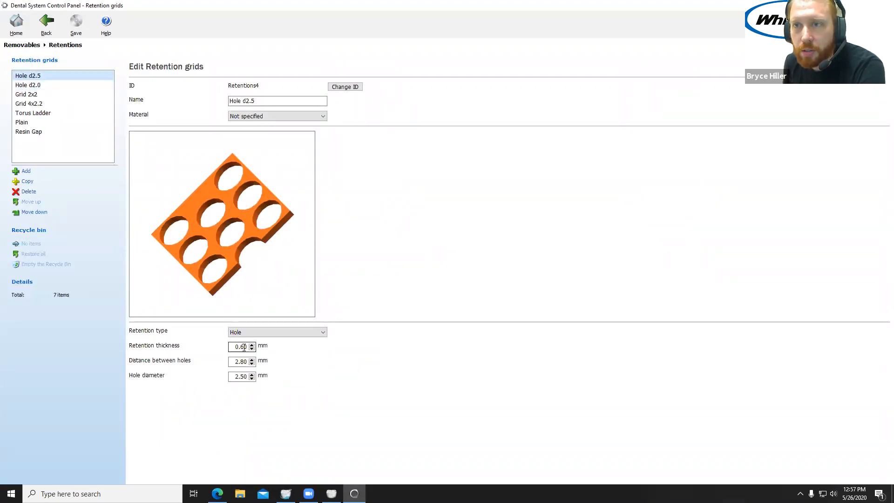
{"action": "left_click", "coordinate": [242, 361]}
{"action": "scroll", "coordinate": [242, 360], "scroll_direction": "up", "scroll_amount": 9}
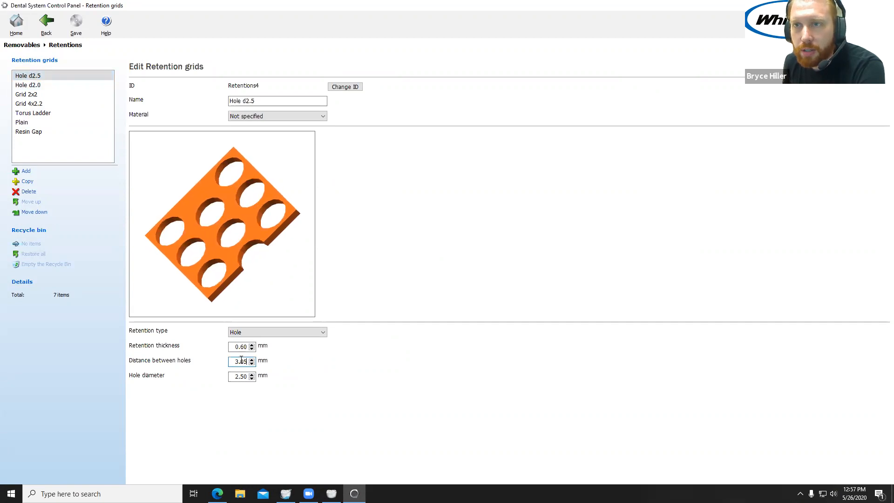
{"action": "scroll", "coordinate": [241, 361], "scroll_direction": "down", "scroll_amount": 8}
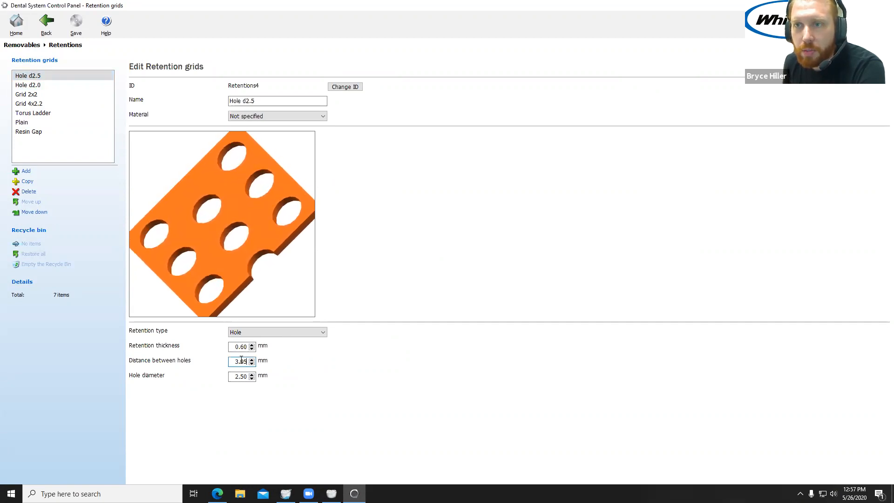
Try larger and smaller hole diameters on the Hole d2.5 retention and settle the diameter at 2.25 mm.
{"action": "left_click", "coordinate": [241, 374]}
{"action": "scroll", "coordinate": [241, 375], "scroll_direction": "up", "scroll_amount": 3}
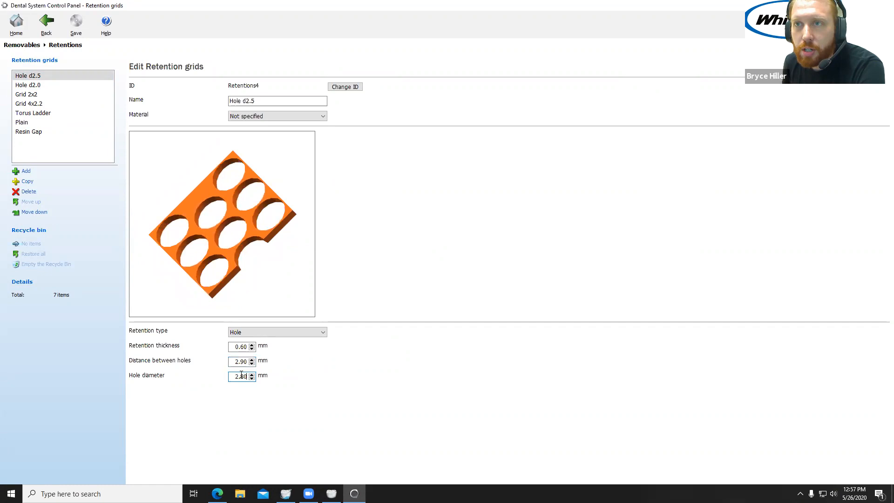
{"action": "scroll", "coordinate": [242, 374], "scroll_direction": "down", "scroll_amount": 15}
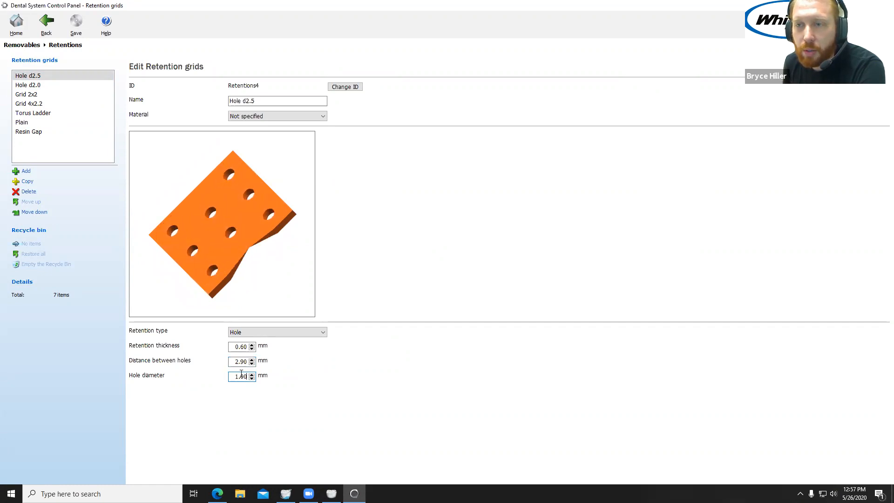
{"action": "scroll", "coordinate": [233, 375], "scroll_direction": "up", "scroll_amount": 20}
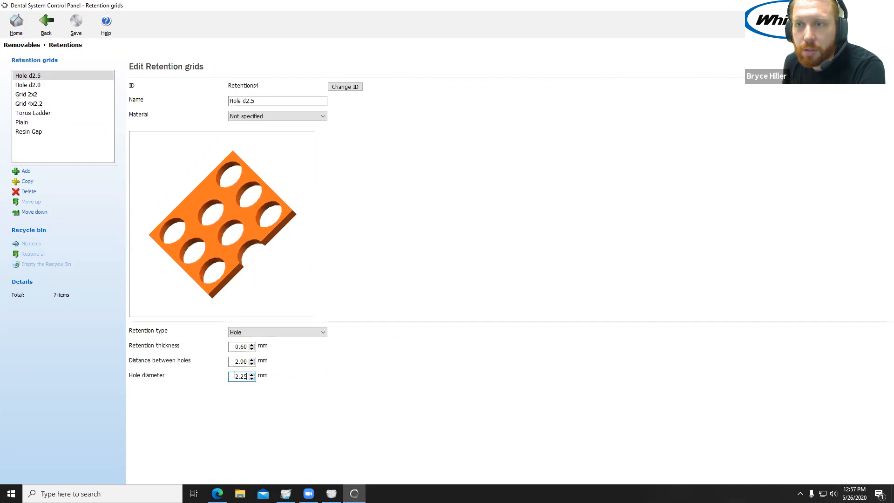
Preview the Grid Diagonal, Grid, Torus Ladder, Plain and Resin Gap retention types in turn, ending on Resin Gap.
{"action": "left_click", "coordinate": [323, 333]}
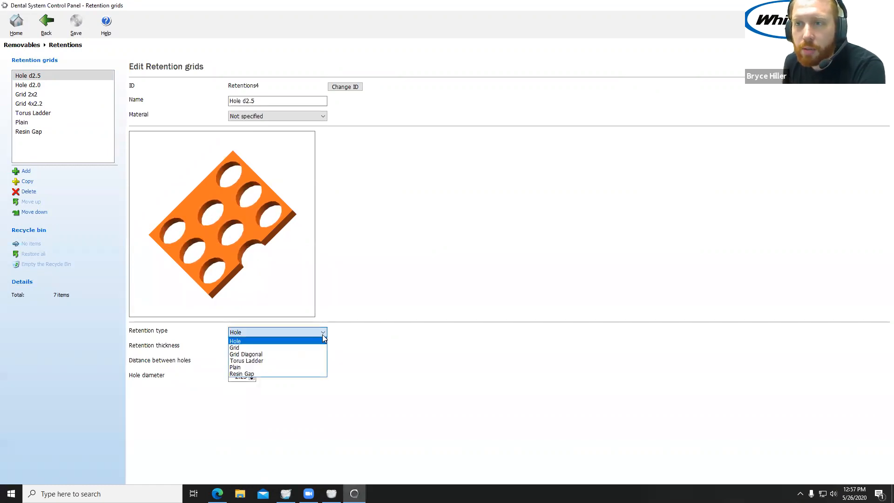
{"action": "left_click", "coordinate": [276, 355]}
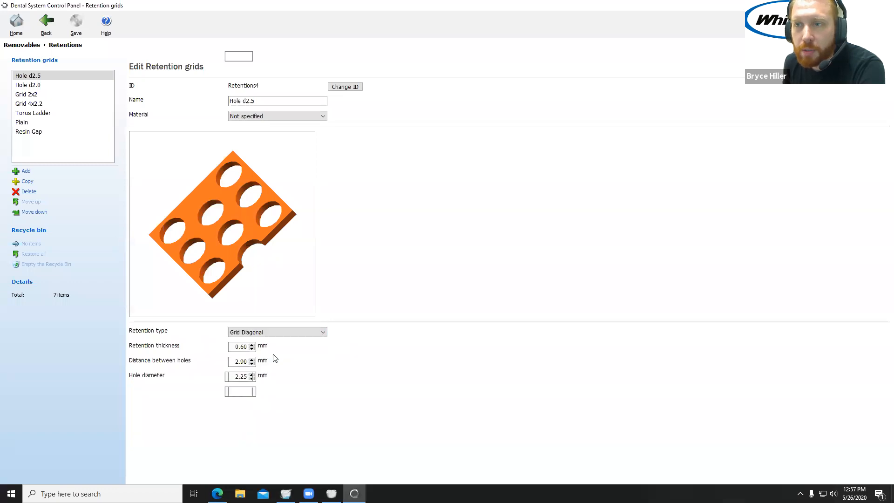
{"action": "left_click", "coordinate": [279, 333]}
{"action": "left_click", "coordinate": [258, 347]}
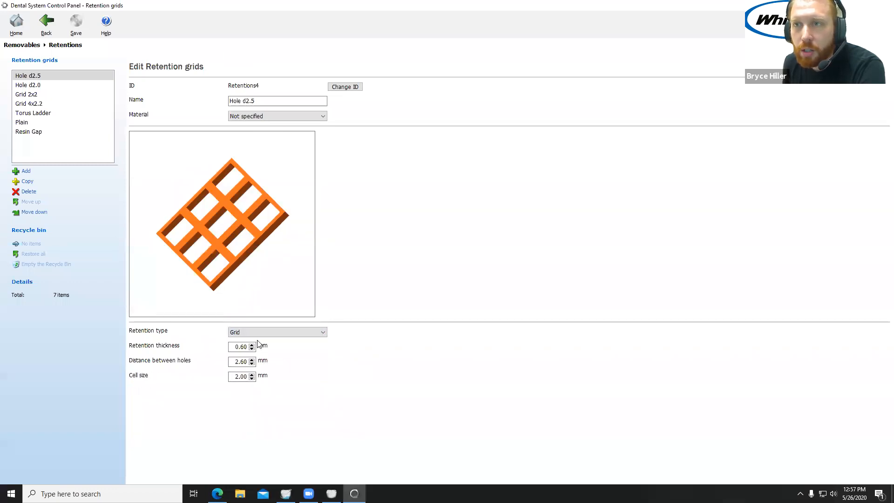
{"action": "left_click", "coordinate": [261, 332]}
{"action": "left_click", "coordinate": [256, 361]}
{"action": "left_click", "coordinate": [260, 332]}
{"action": "left_click", "coordinate": [254, 367]}
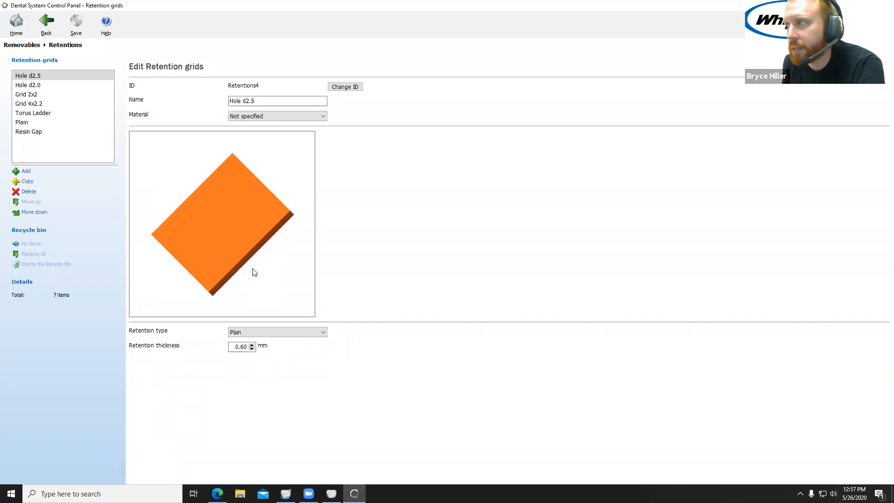
{"action": "left_click", "coordinate": [255, 333]}
{"action": "left_click", "coordinate": [251, 374]}
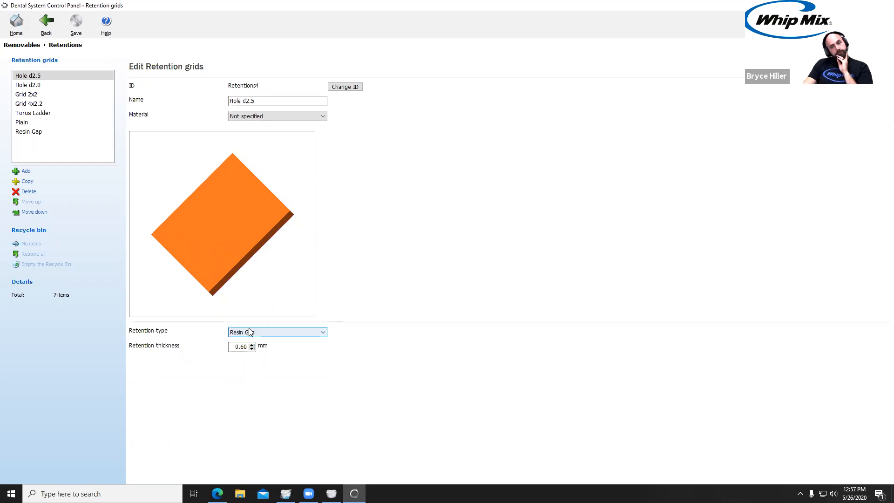
View the removables Stippled waxes settings and close the control panel without saving the changes.
{"action": "left_click", "coordinate": [46, 23]}
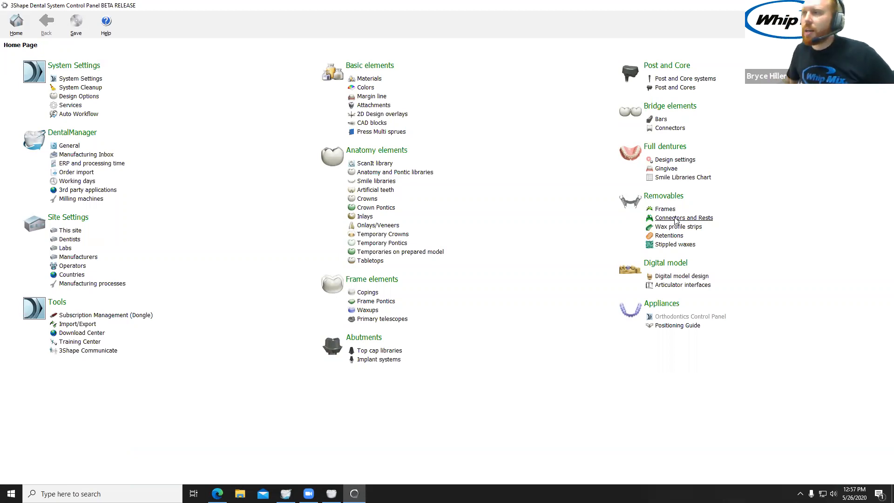
{"action": "left_click", "coordinate": [683, 246]}
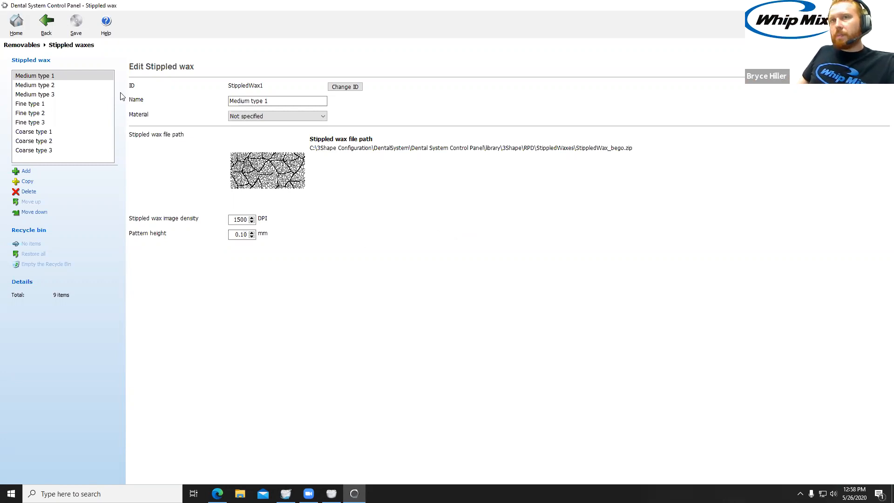
{"action": "left_click", "coordinate": [46, 23]}
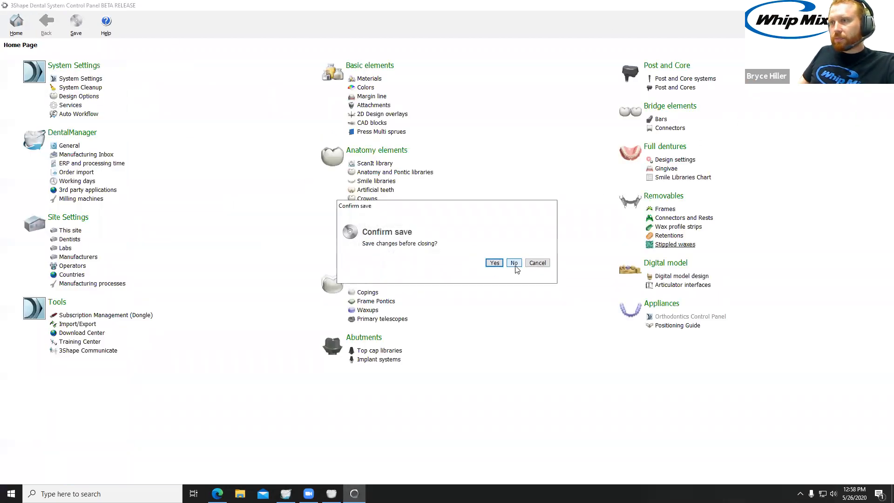
{"action": "left_click", "coordinate": [513, 263]}
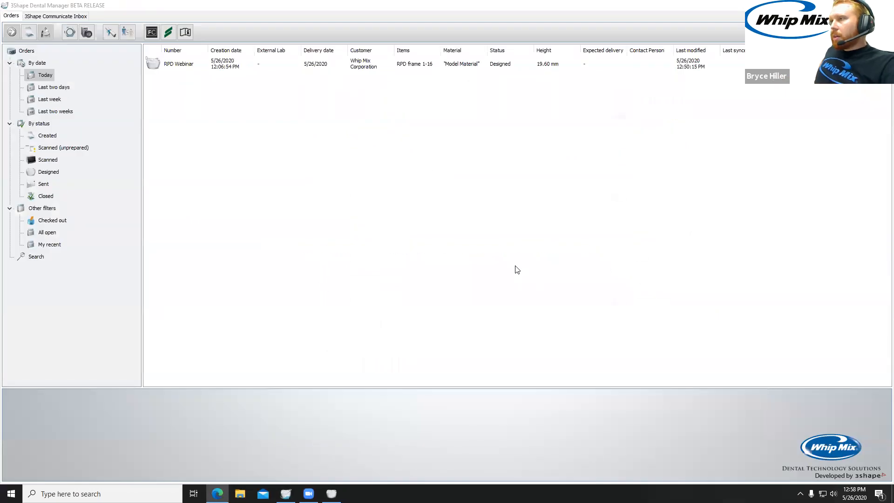